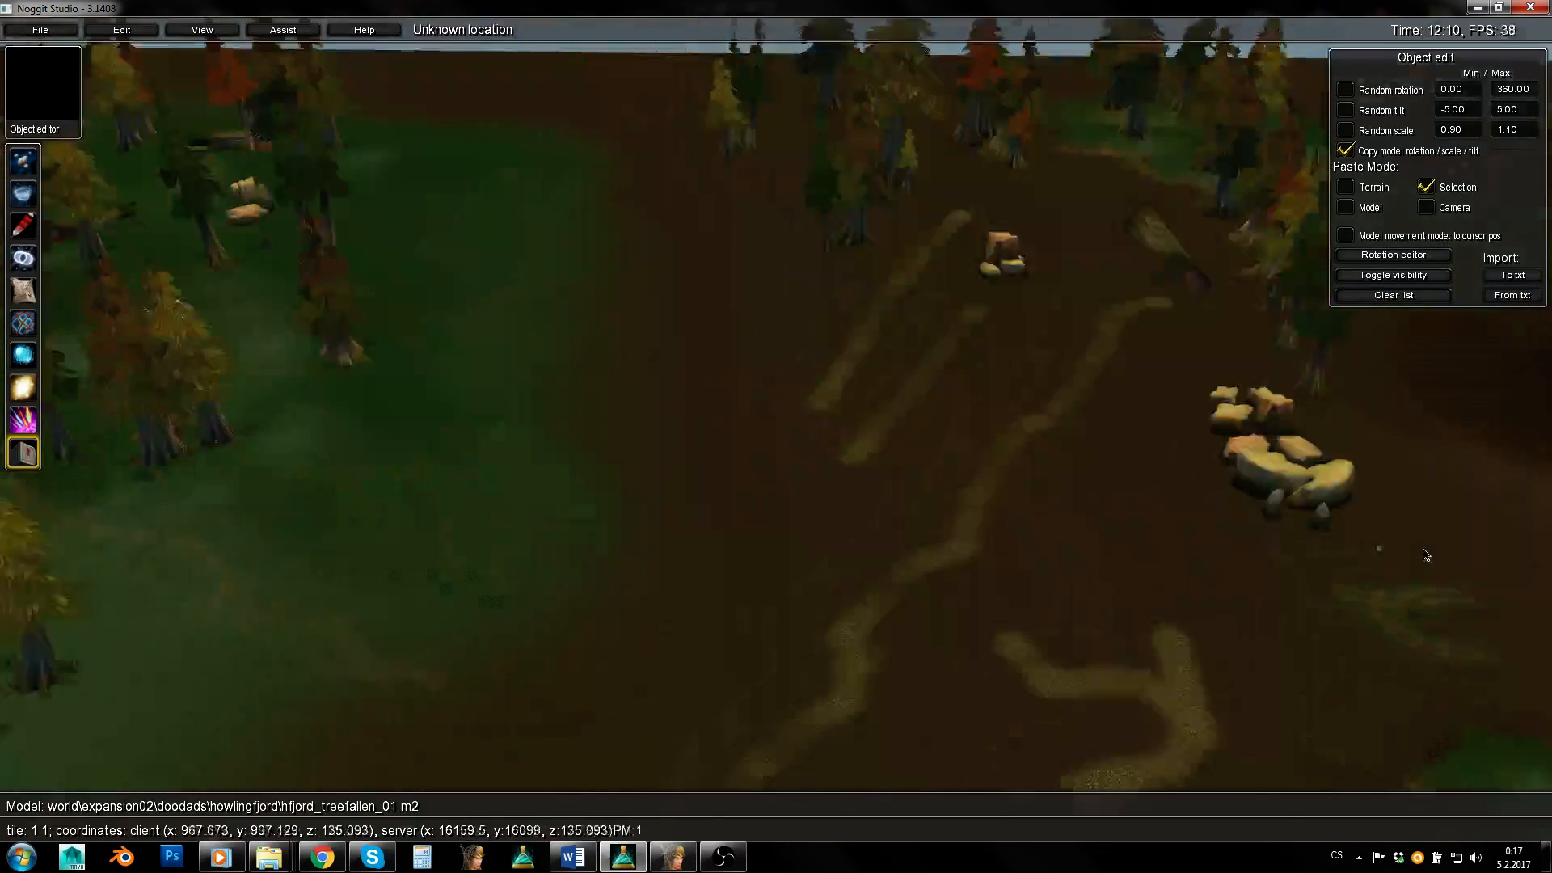
Examine the small grassy tree grove, the fallen logs and the boulders beside the rocky cliff.
key(q)
key(w)
right_drag(843, 526, 1009, 515)
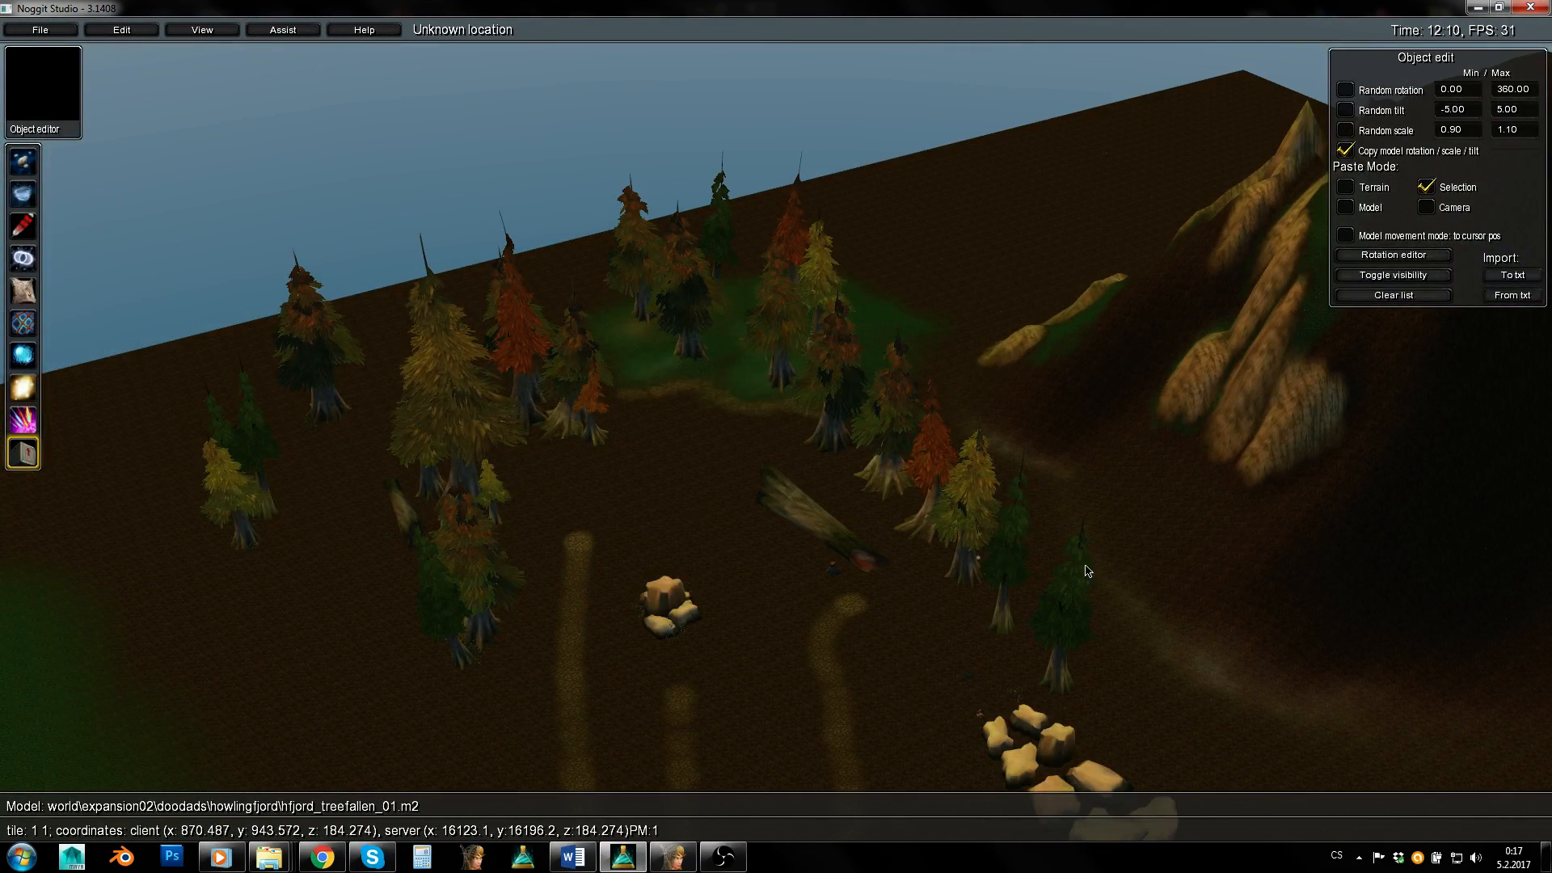
right_drag(580, 540, 883, 478)
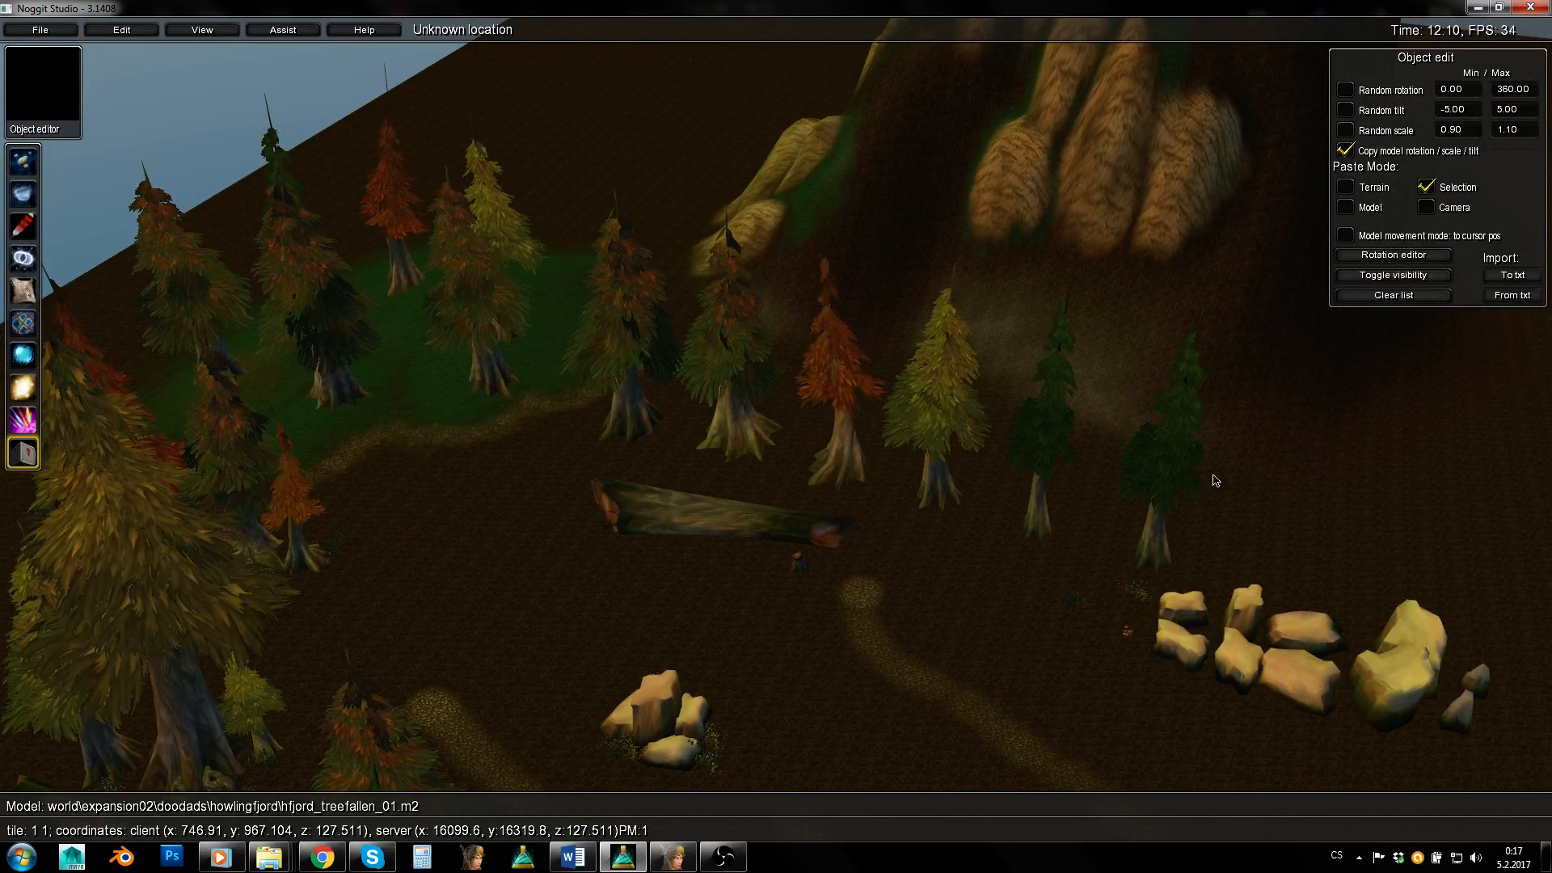
key(s)
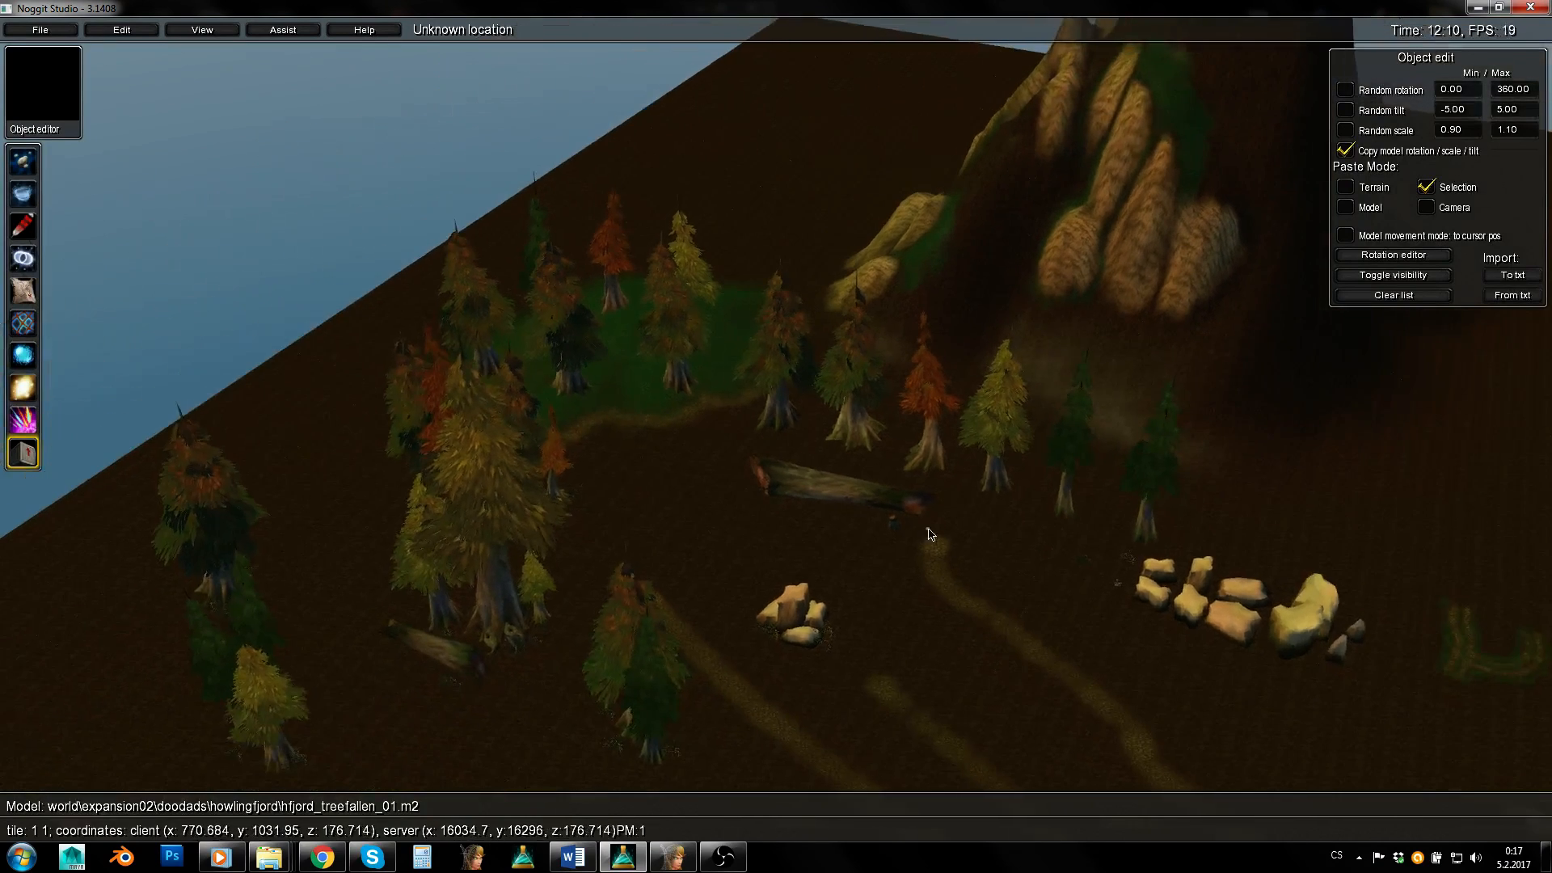
key(w)
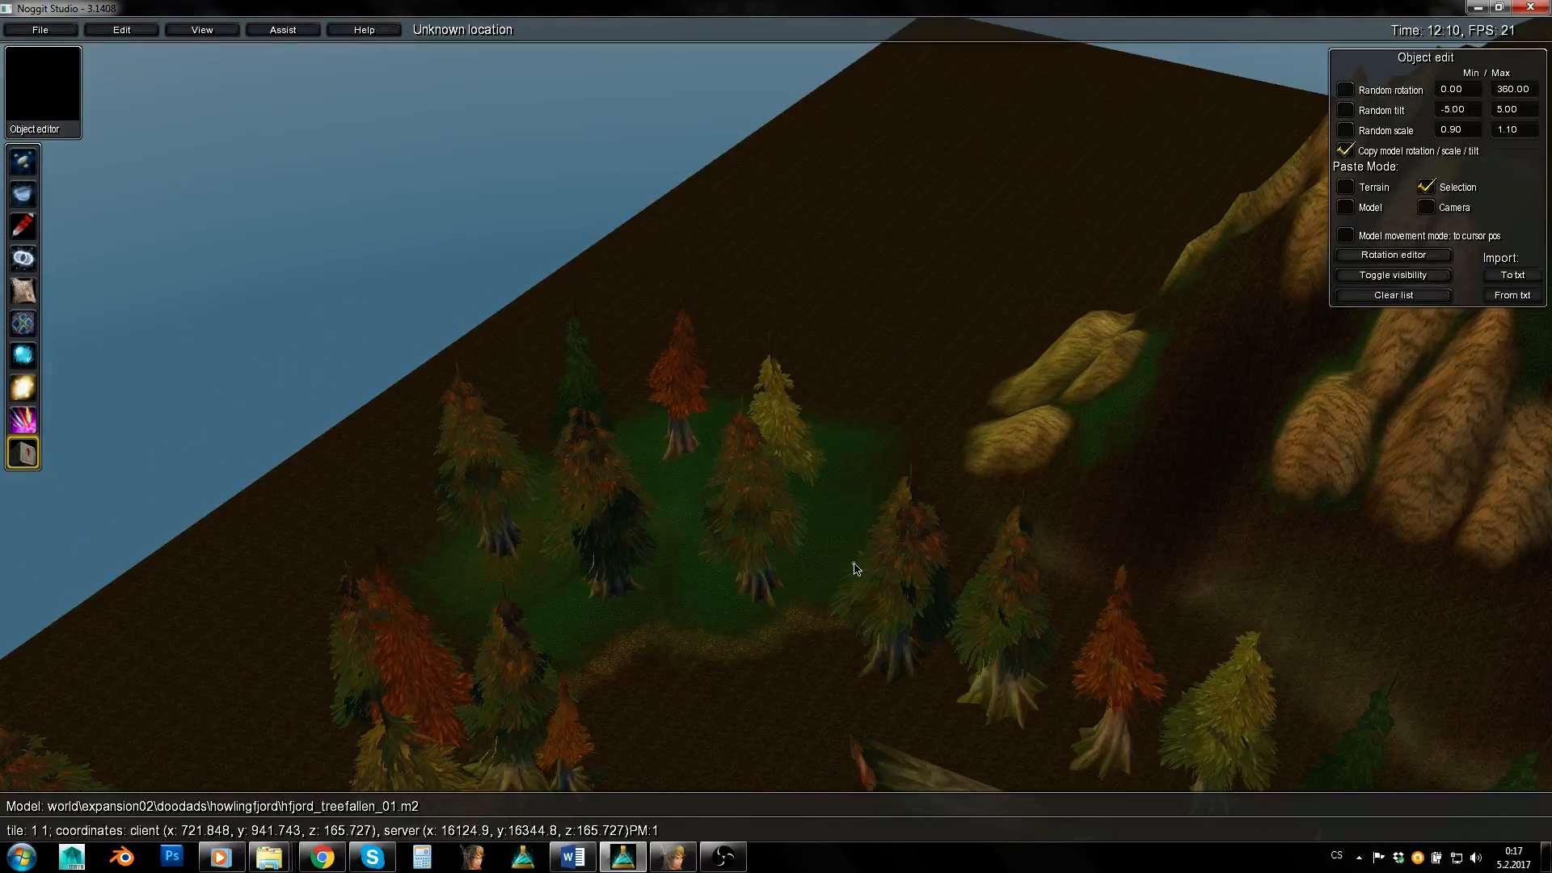
key(w)
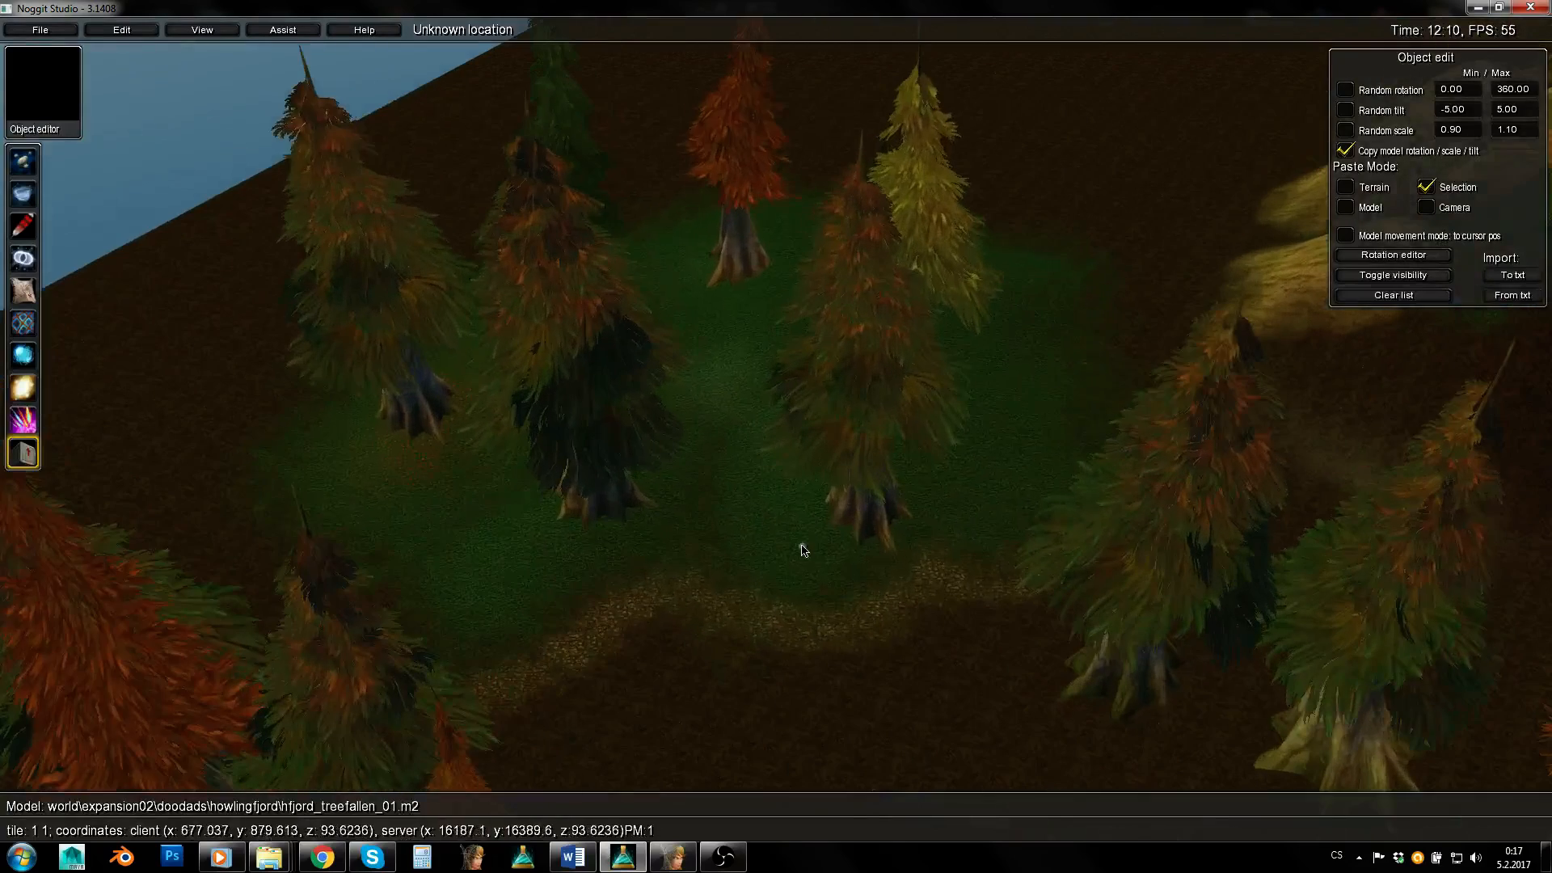
key(s)
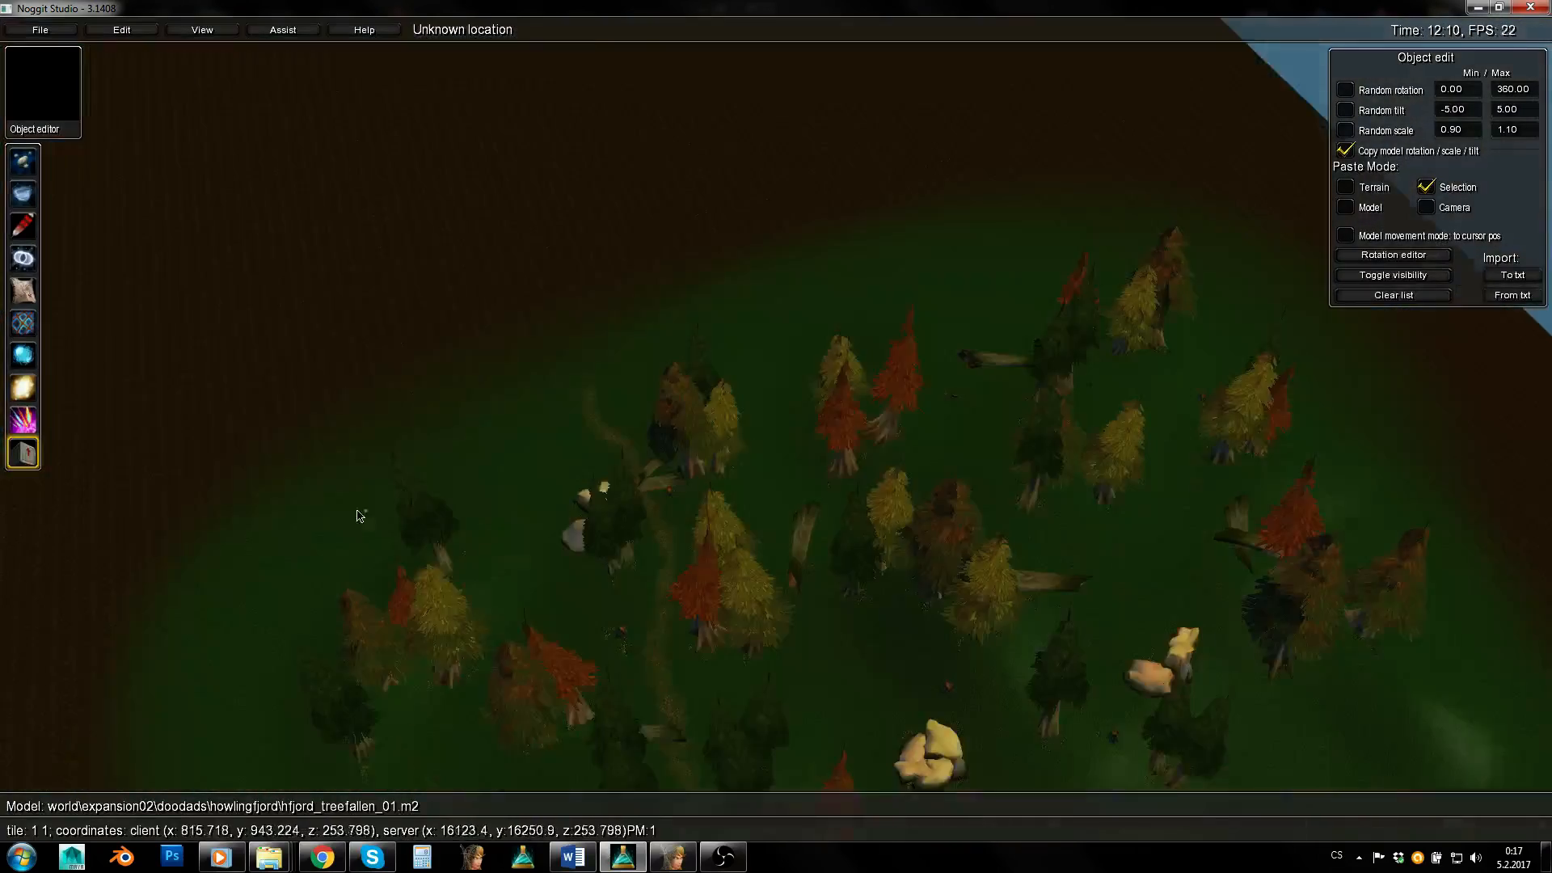
Inspect the layout of the large forest hill, including its tree clusters, boulders and dirt path.
right_drag(360, 516, 853, 397)
key(w)
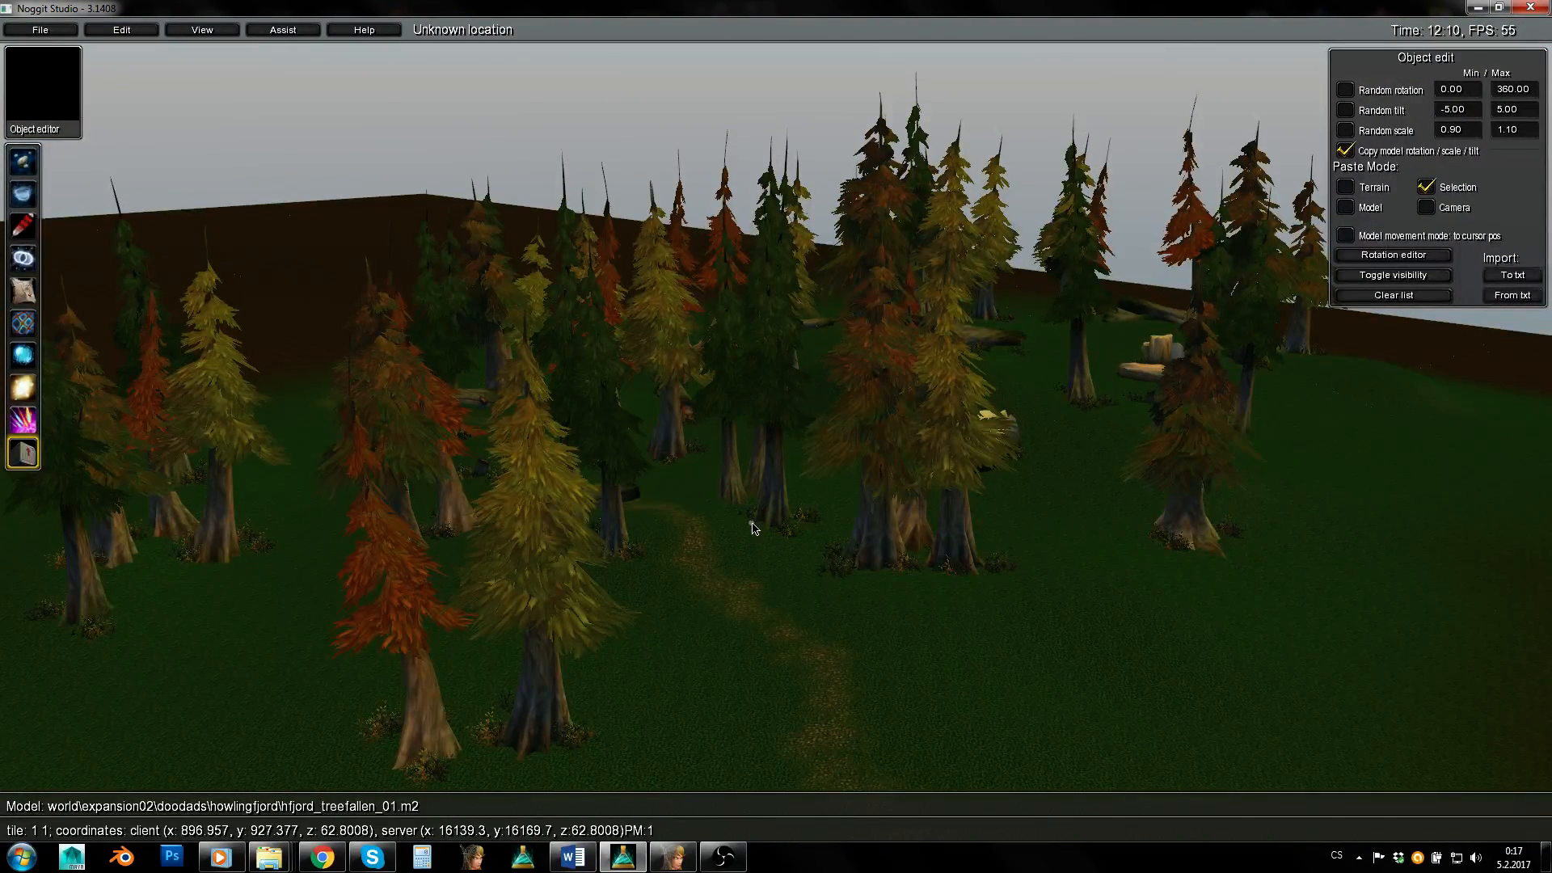
right_drag(1063, 460, 923, 605)
key(d)
key(q)
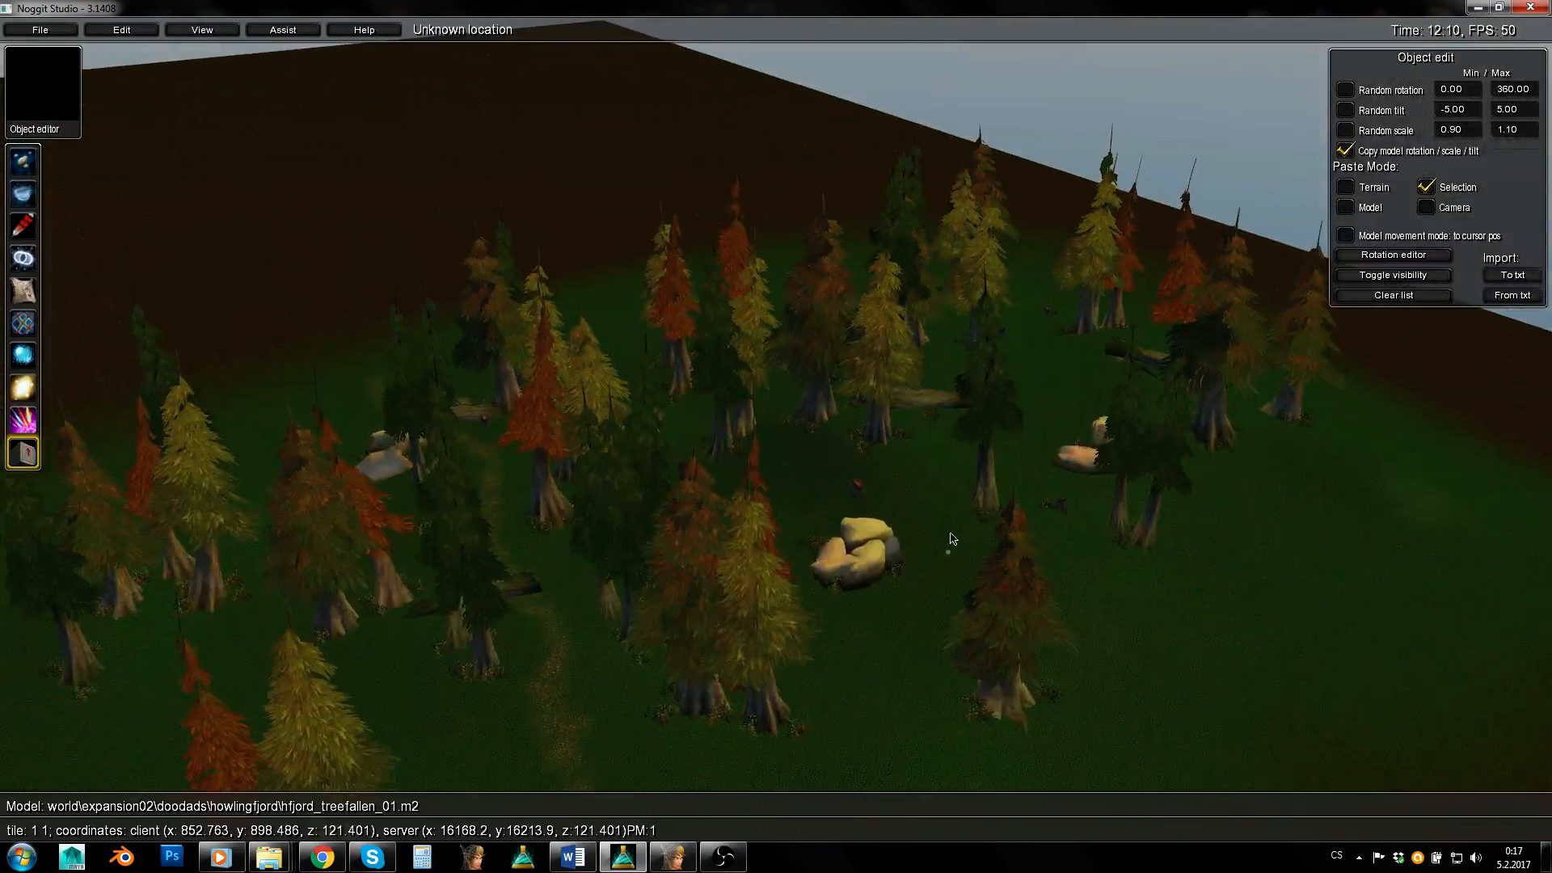
right_drag(937, 477, 750, 457)
key(d)
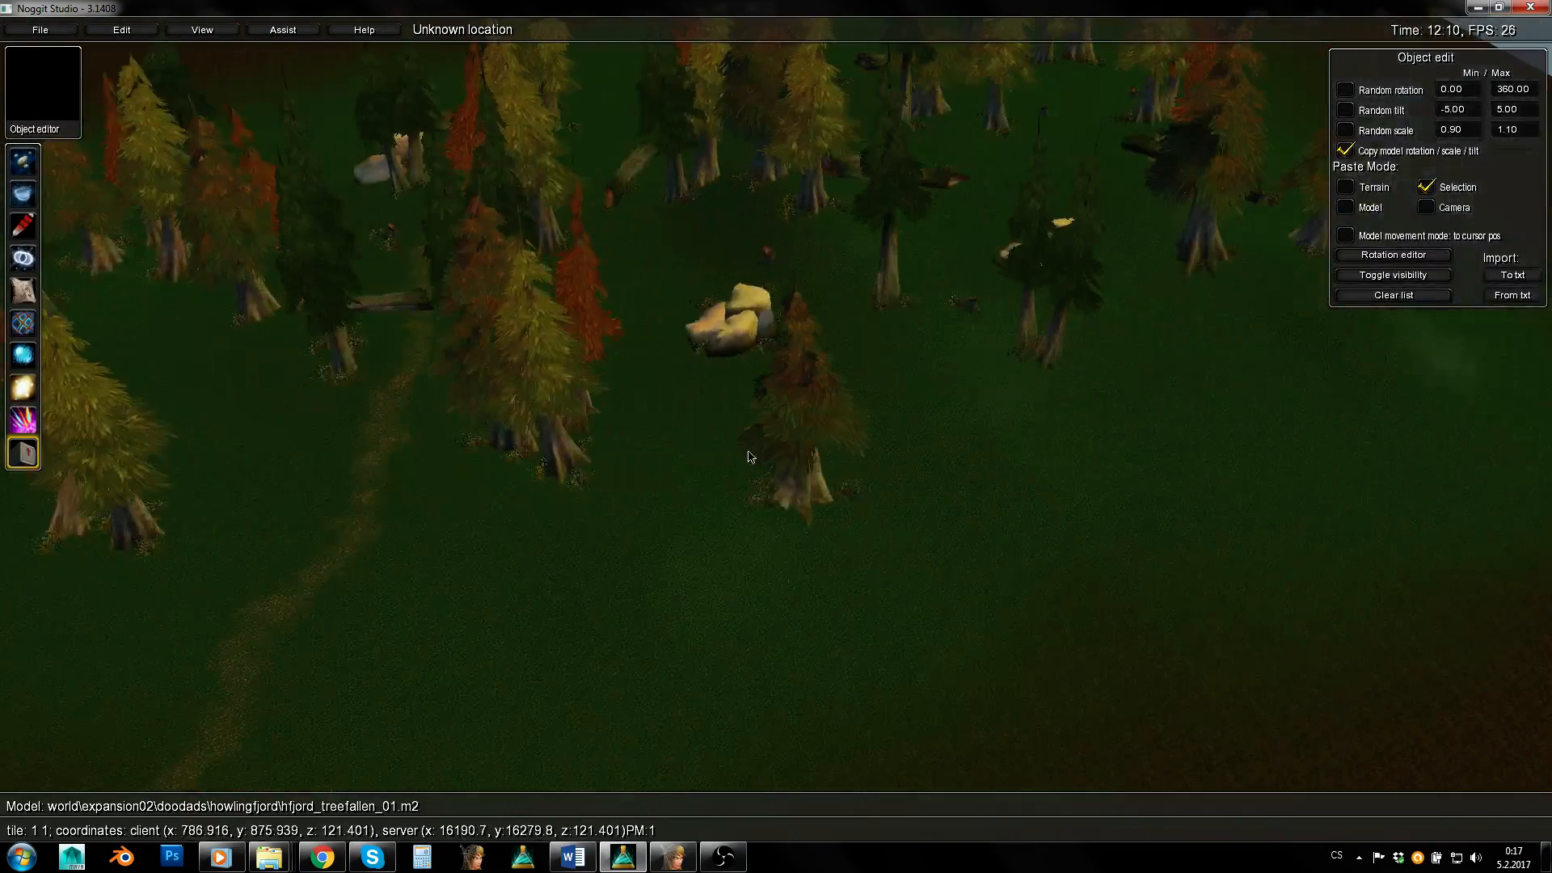
key(w)
right_drag(756, 563, 667, 284)
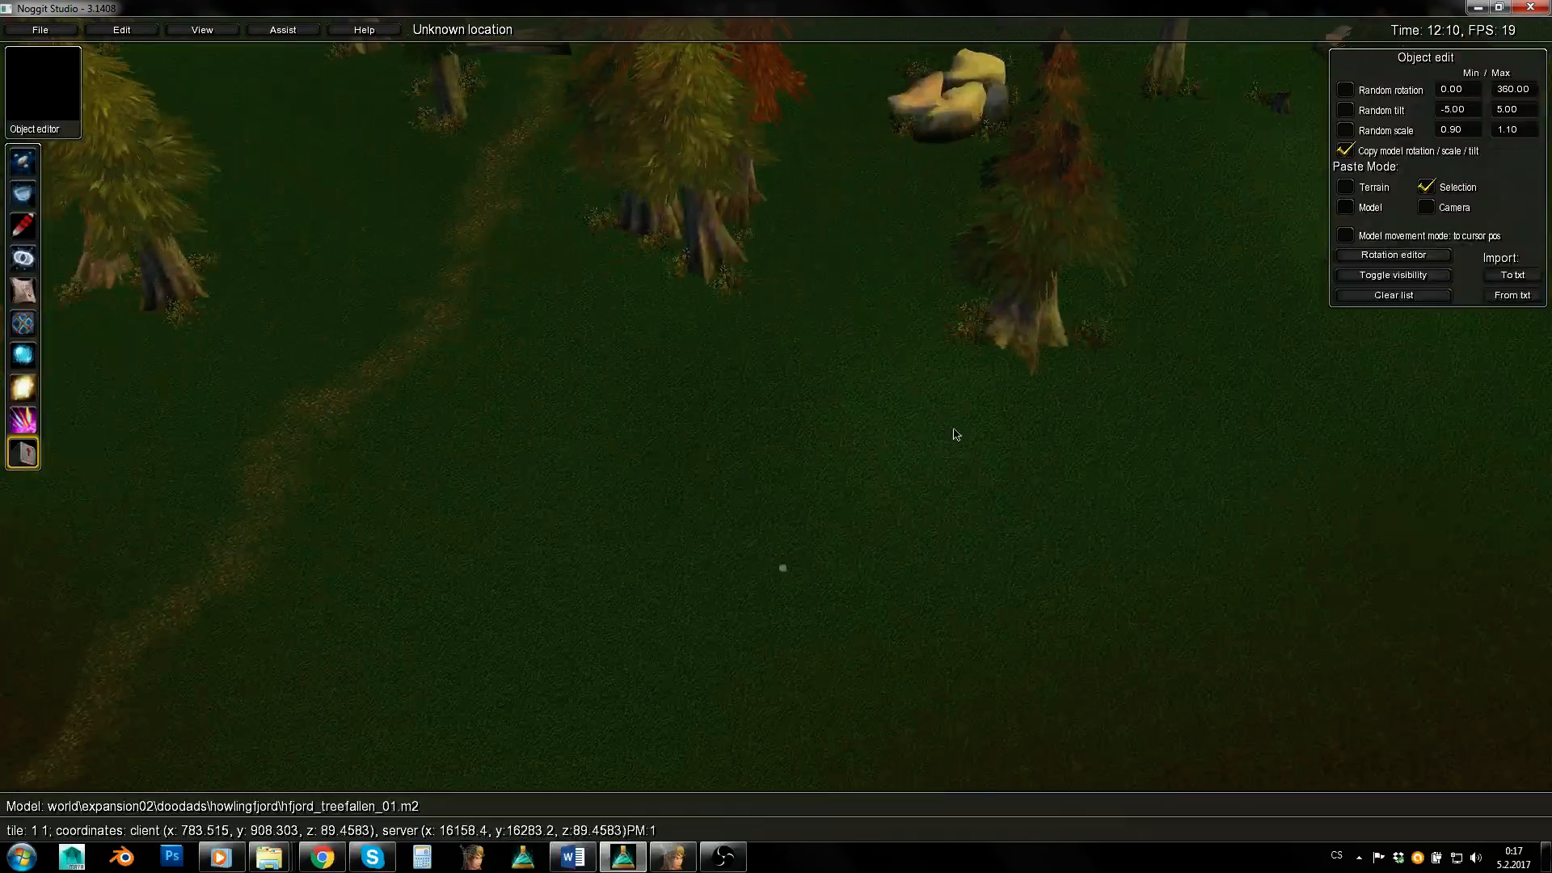
right_drag(991, 480, 1118, 396)
key(q)
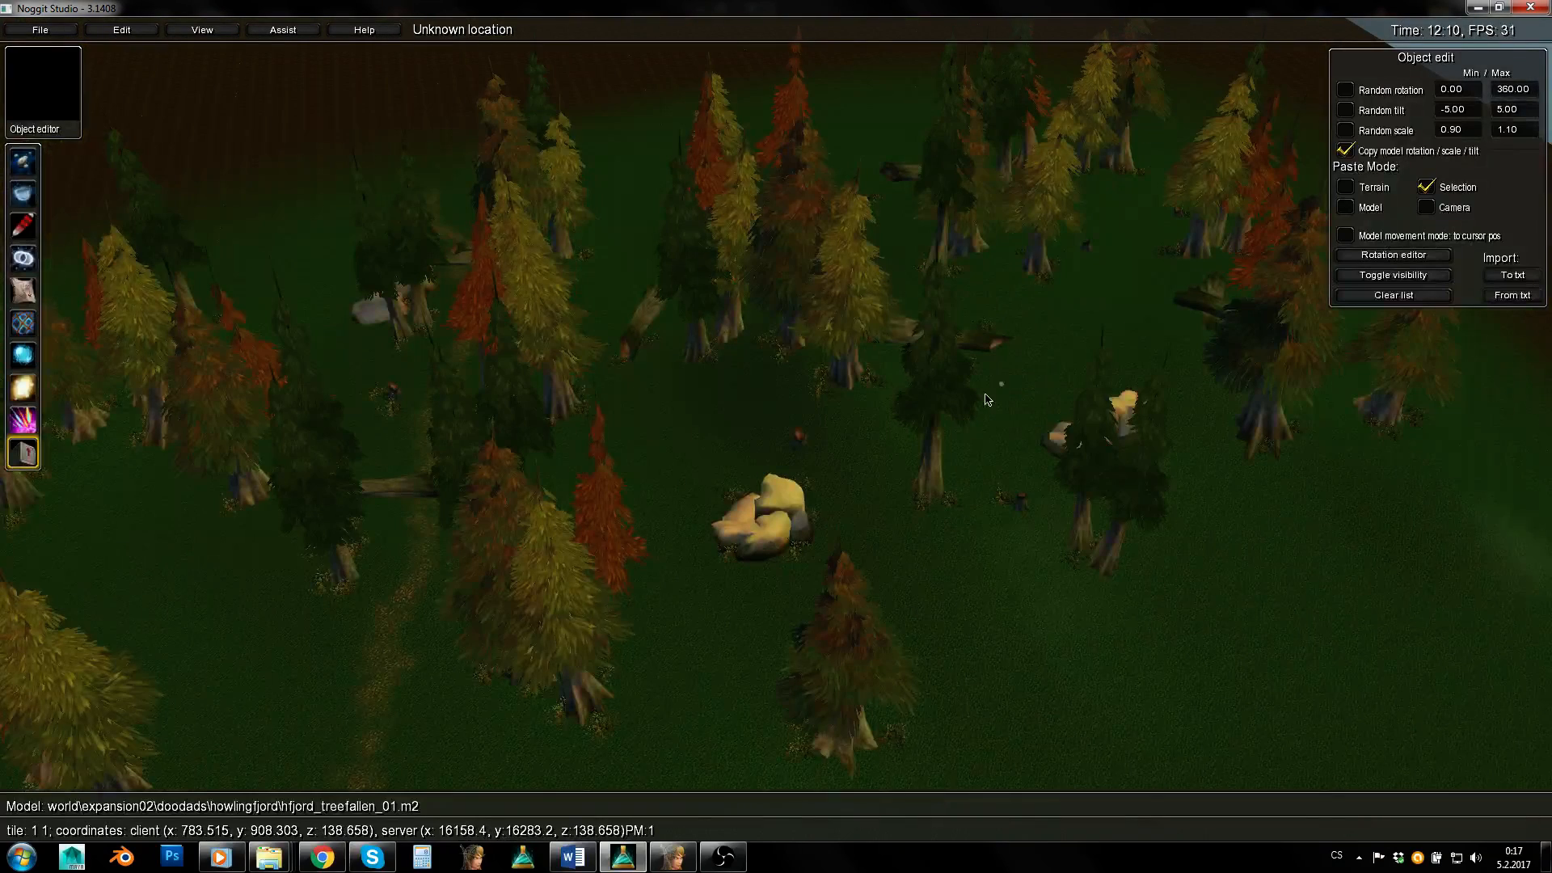
key(s)
right_drag(1183, 517, 1195, 518)
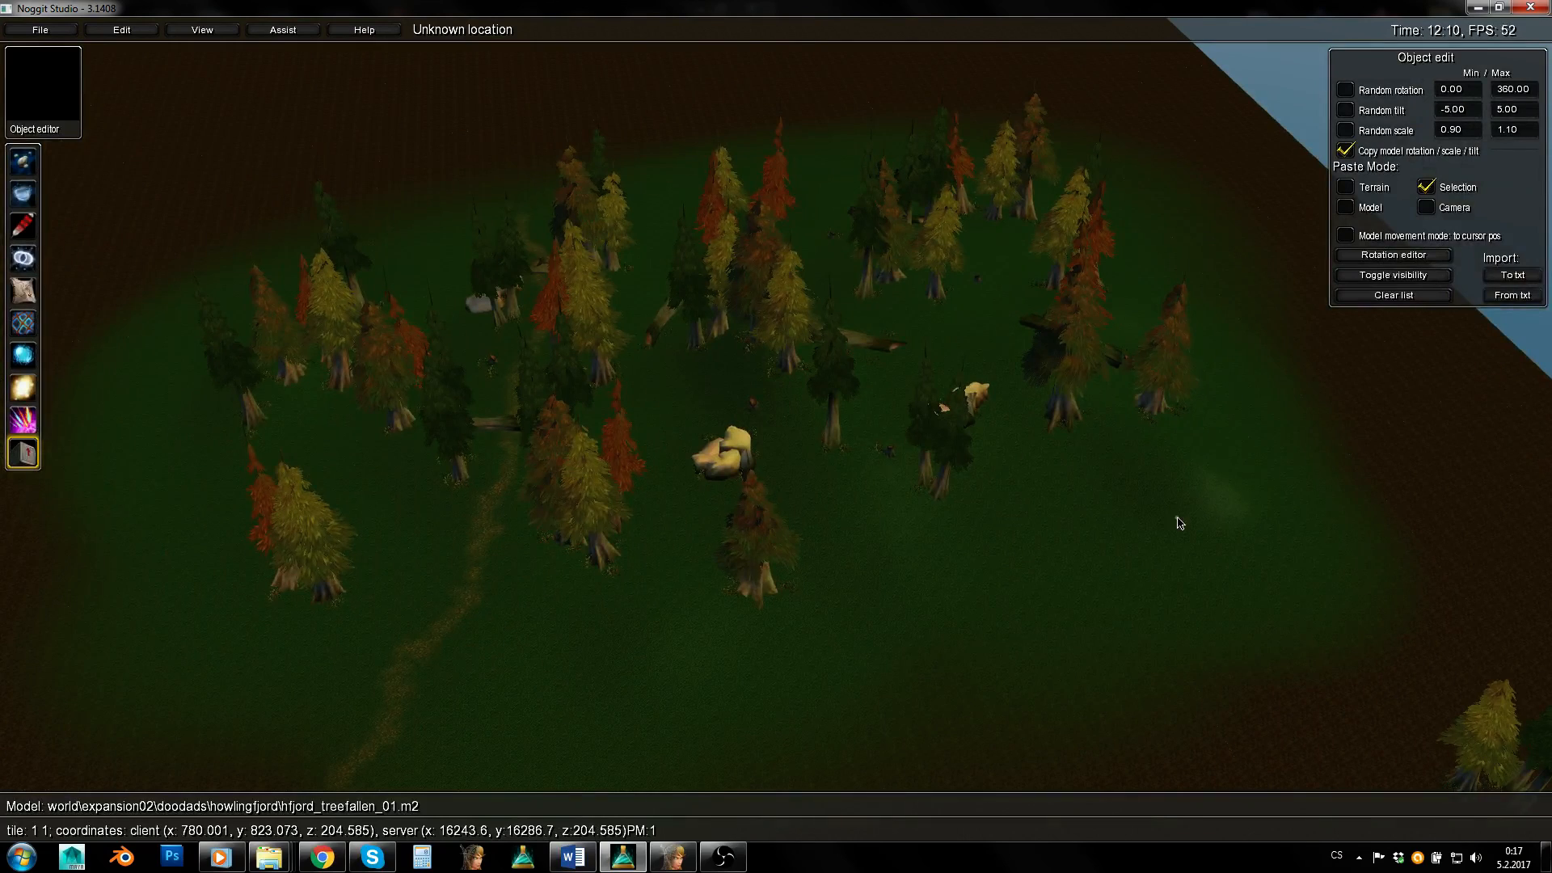
Examine the tree groups and undergrowth along the dirt path at the forest's front edge up close.
key(w)
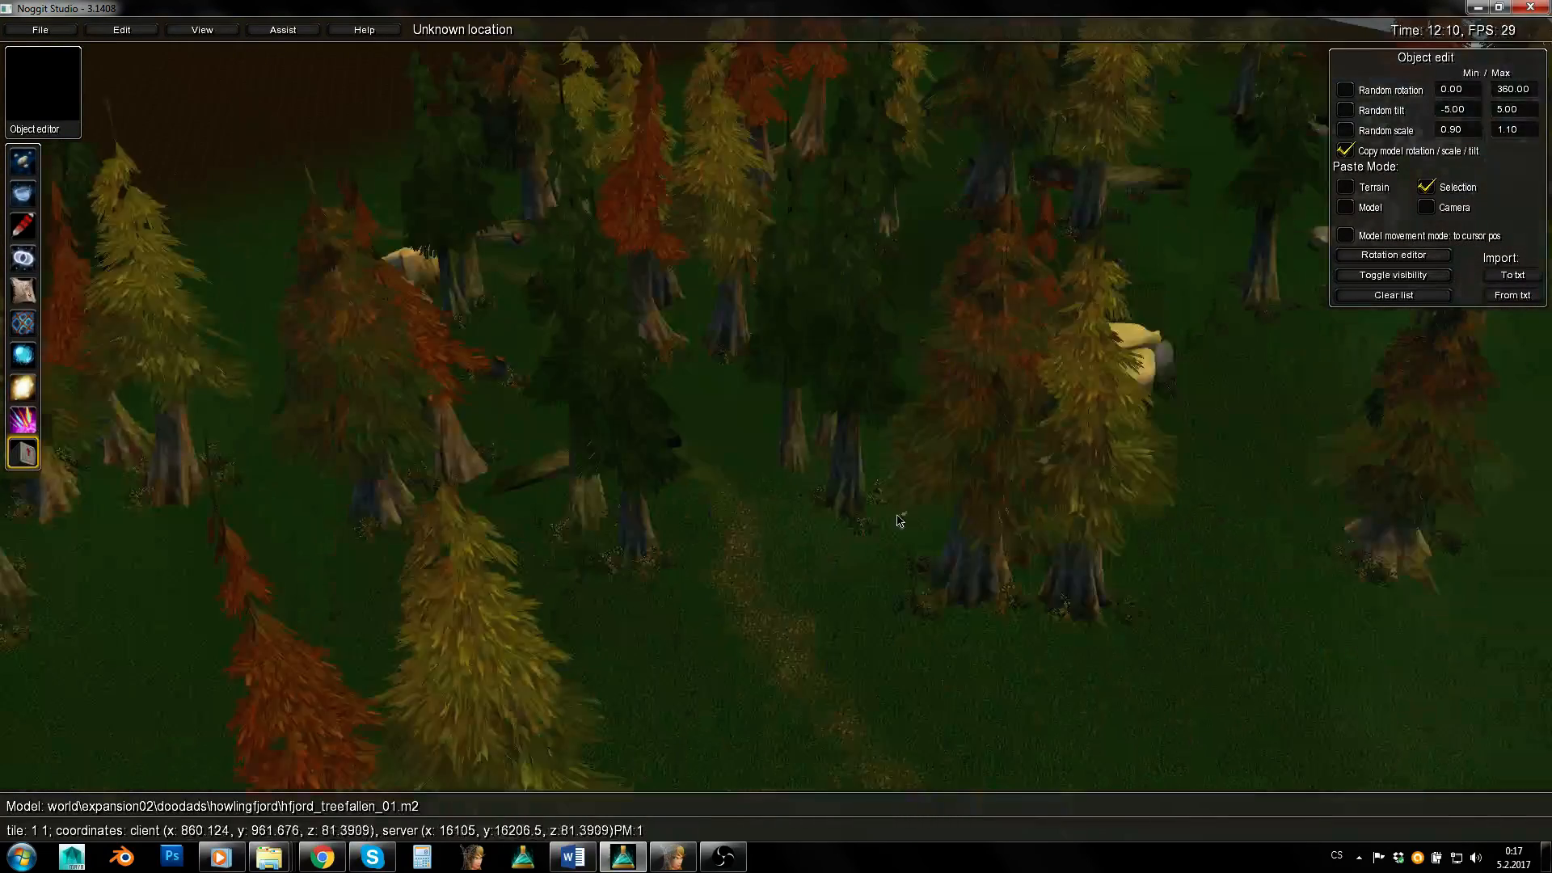
key(s)
right_drag(900, 522, 1016, 304)
key(e)
right_drag(790, 271, 661, 258)
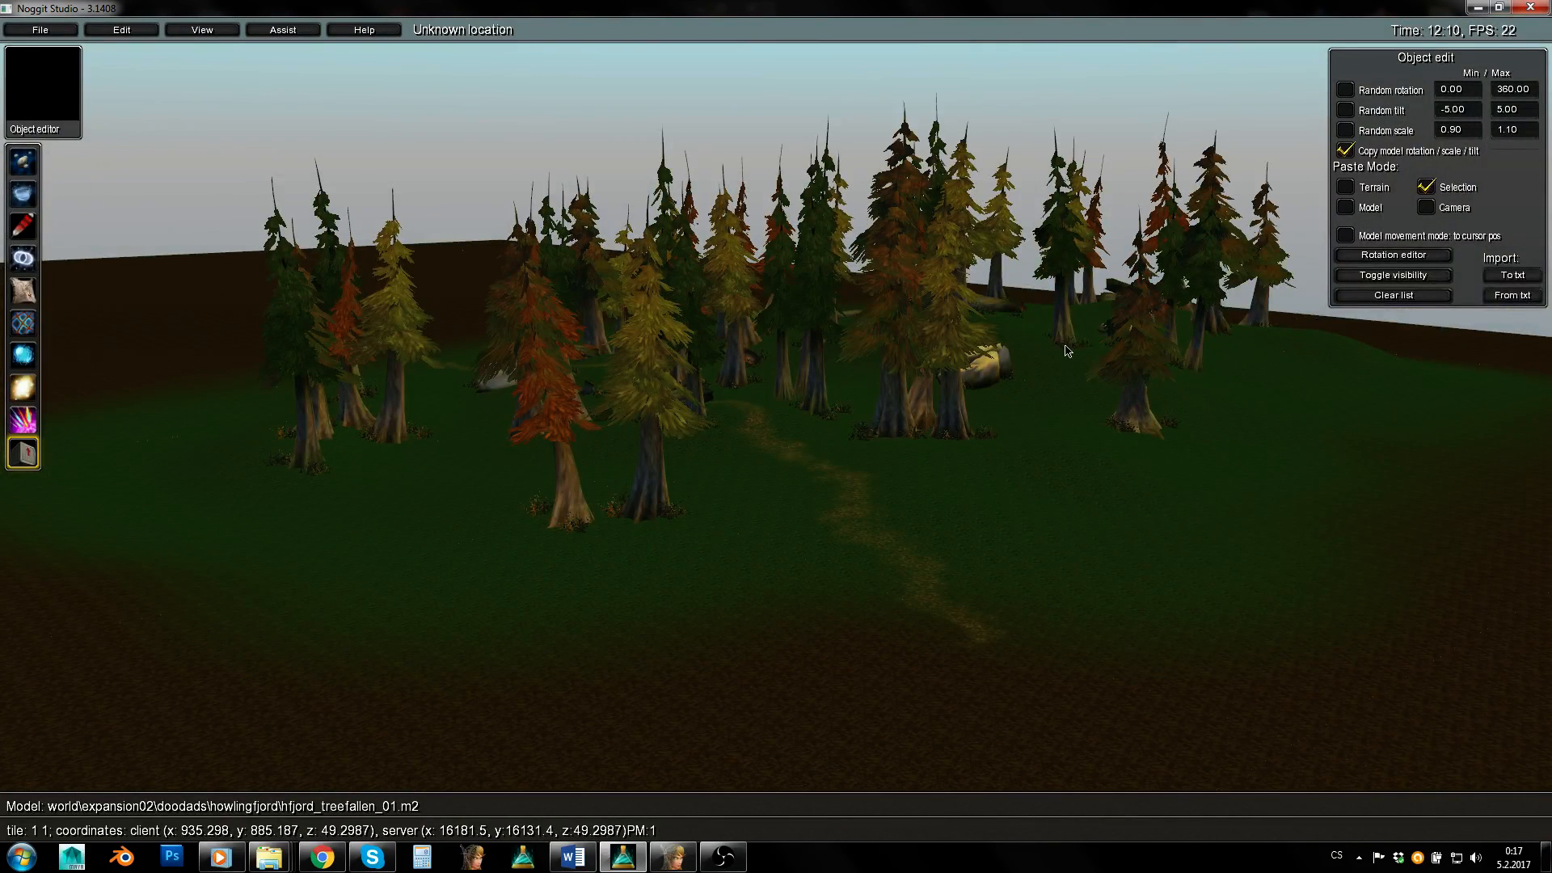
key(w)
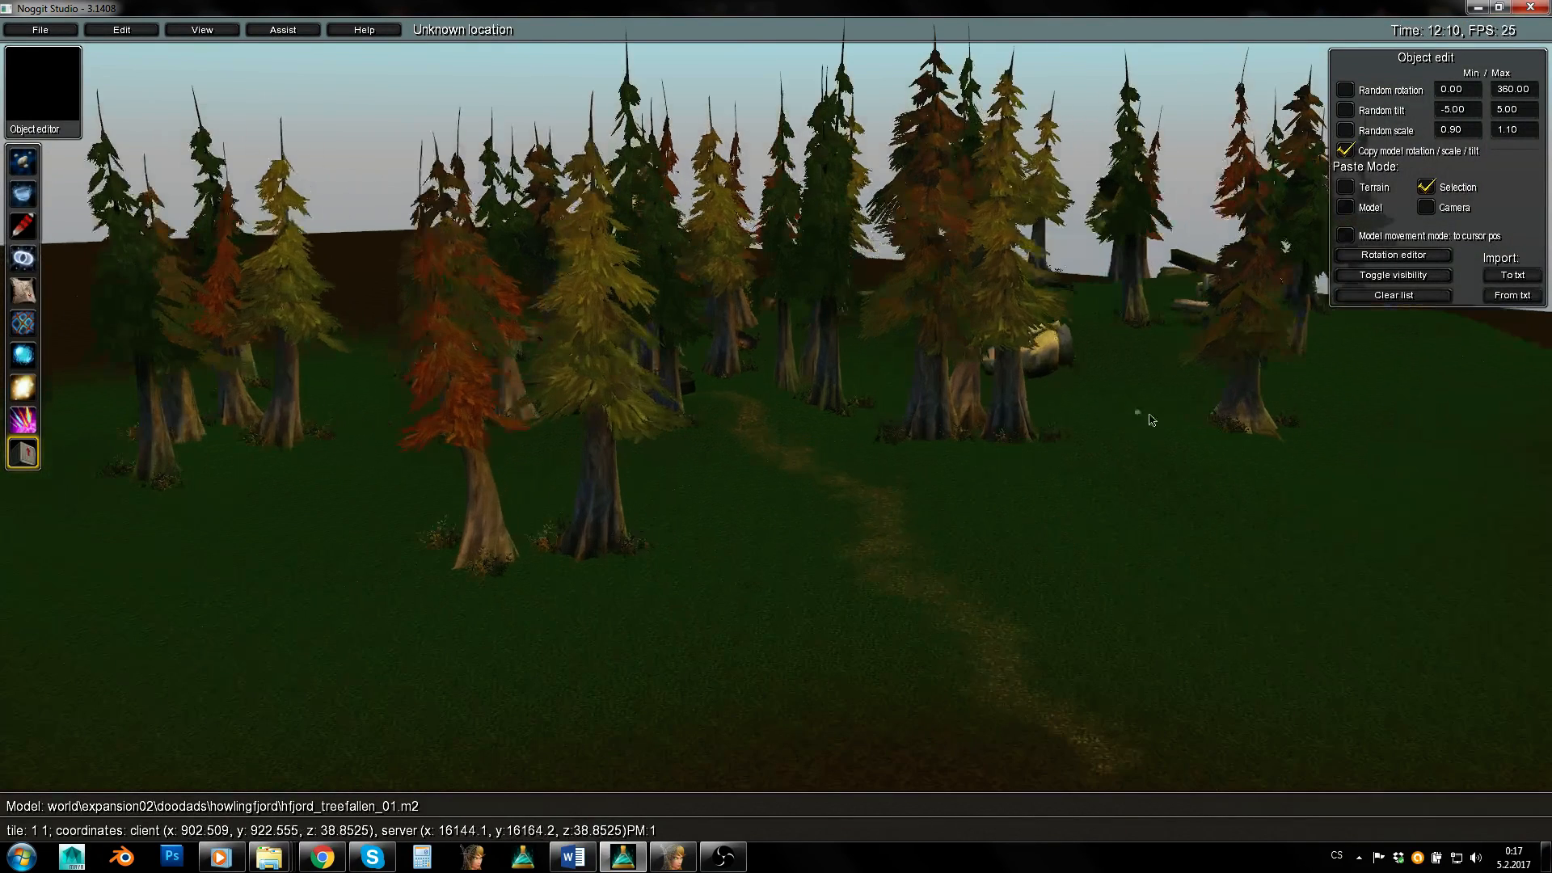
key(d)
right_drag(1222, 472, 1010, 467)
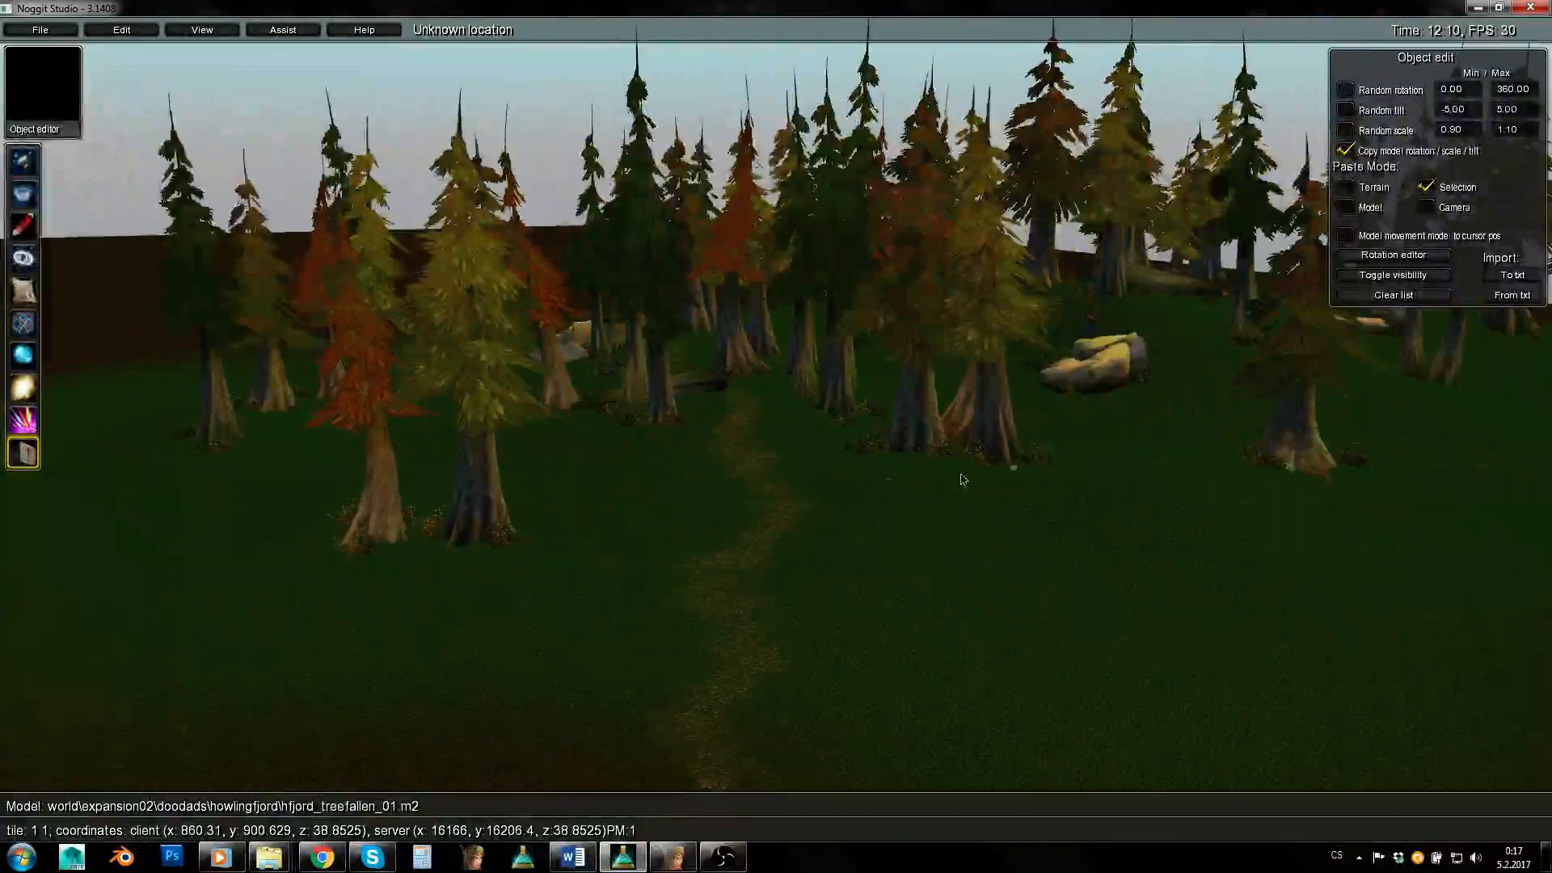
key(w)
right_drag(856, 480, 1069, 421)
key(s)
right_drag(937, 475, 762, 512)
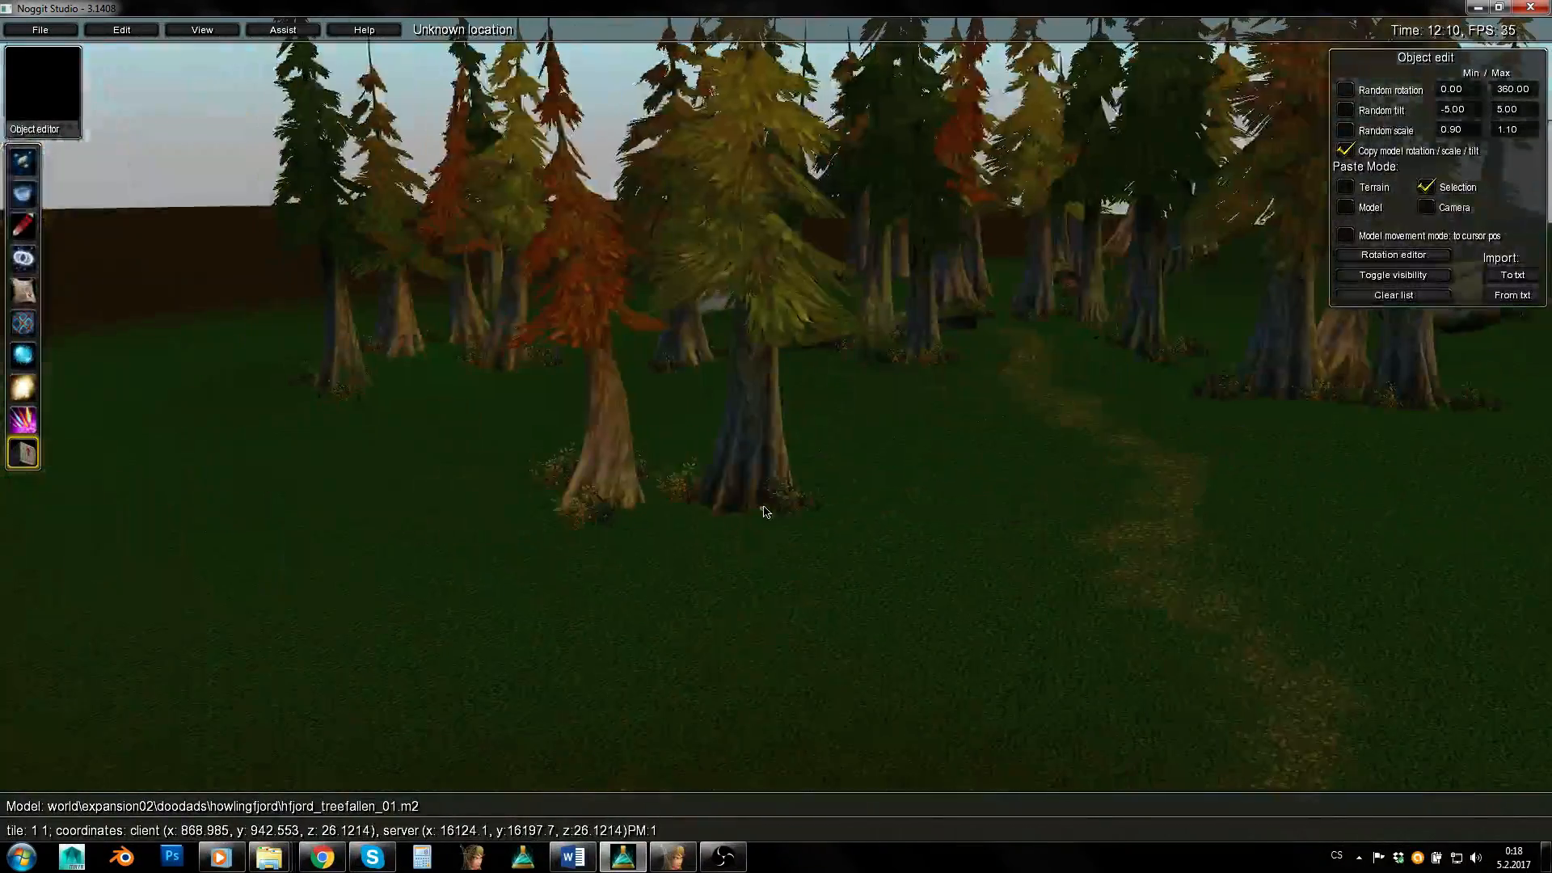
key(q)
key(d)
key(d)
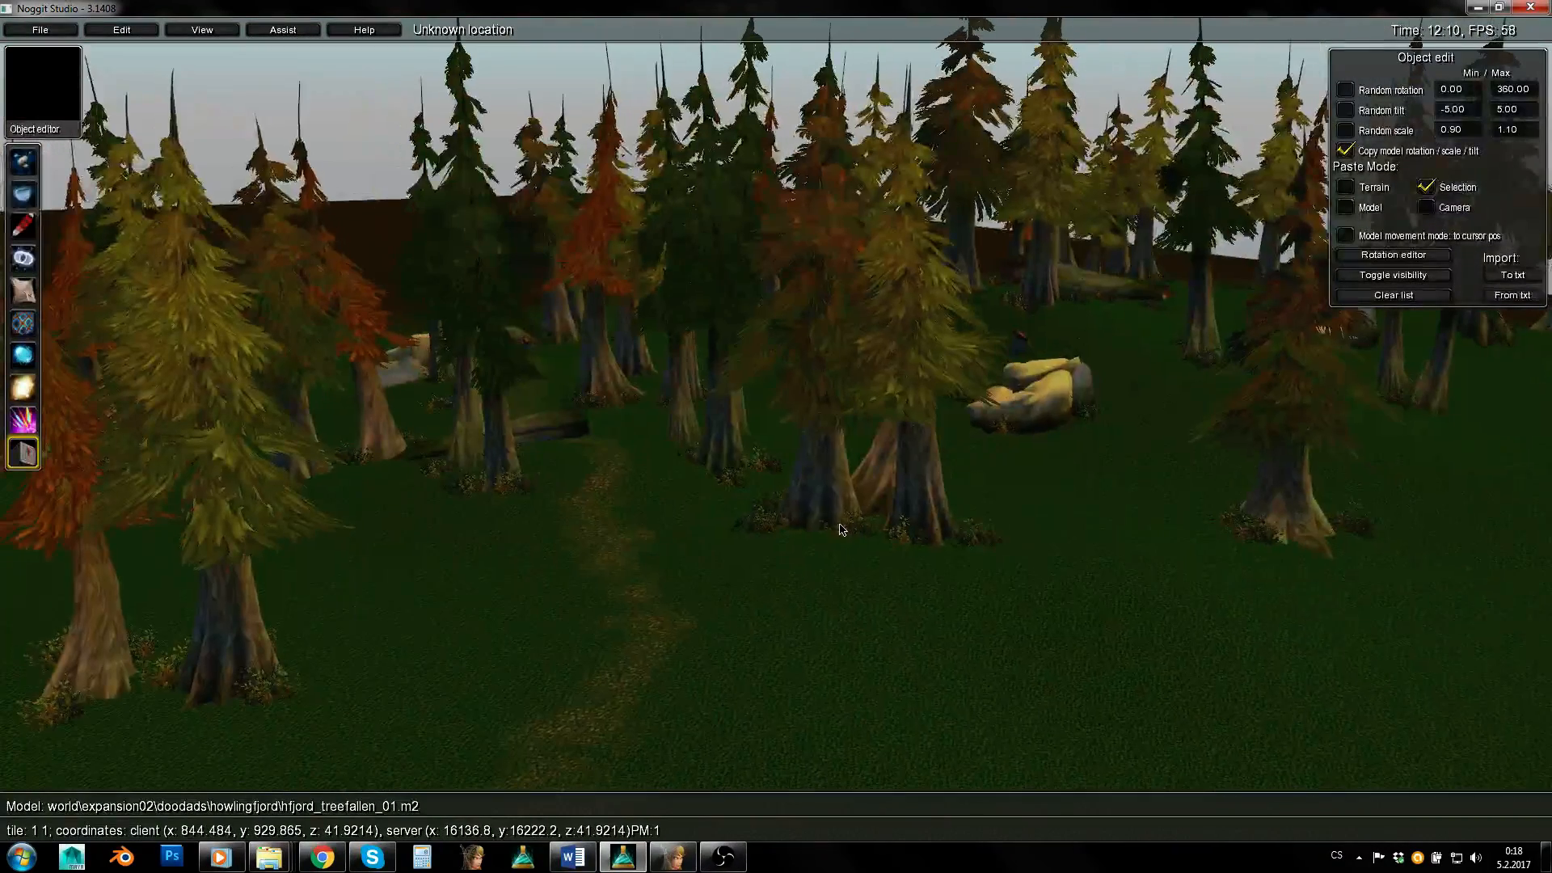
Compare the forest seen from near ground level with its overall tree and boulder distribution from above.
key(e)
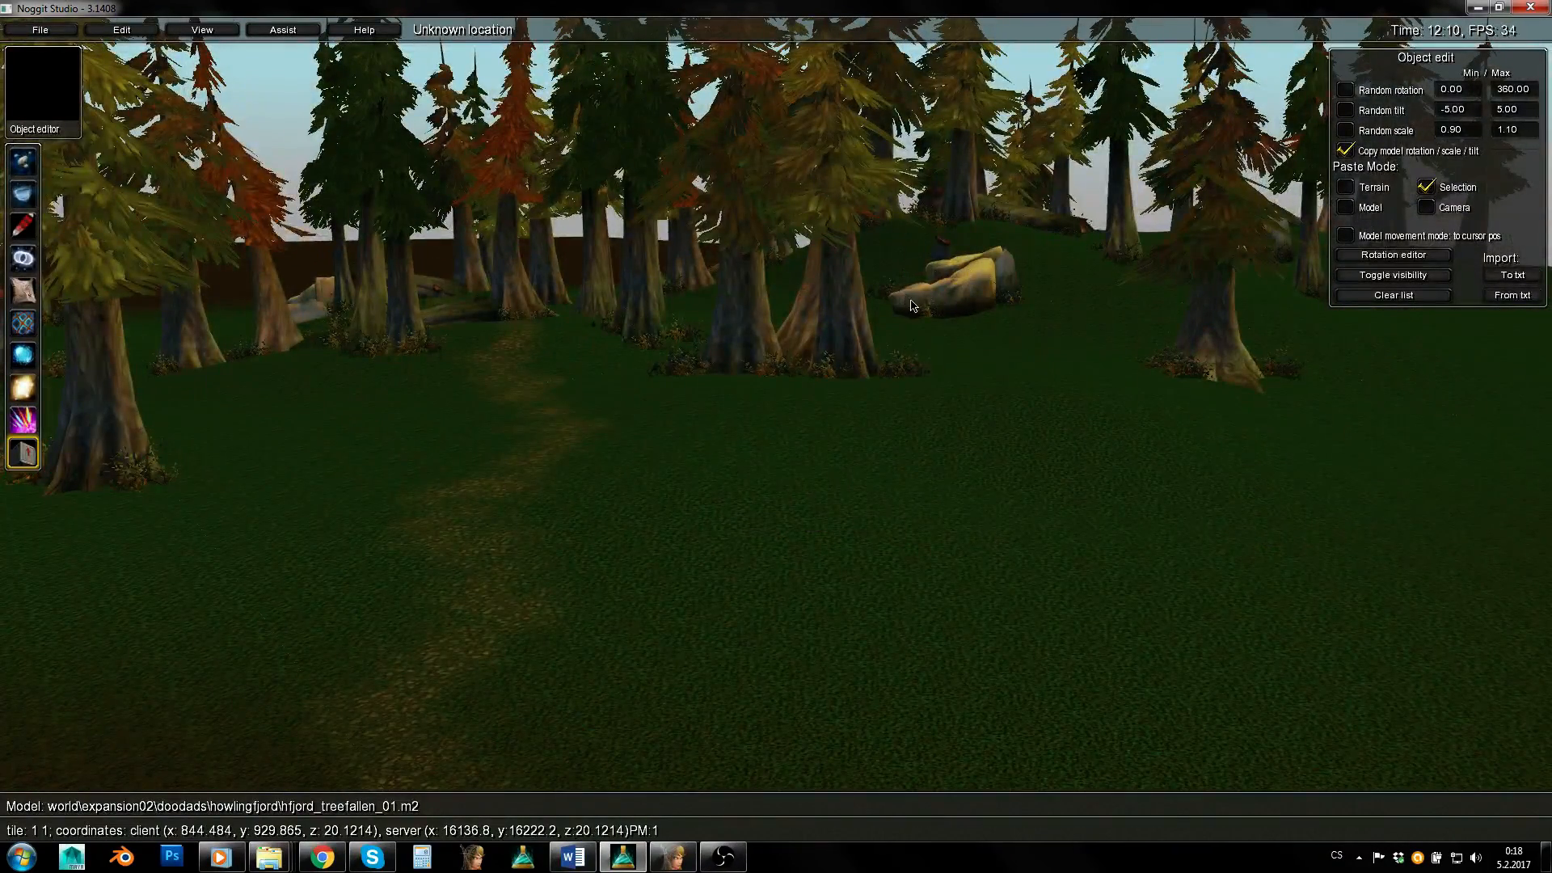
key(w)
right_drag(939, 314, 902, 331)
key(s)
right_drag(1196, 295, 415, 349)
key(s)
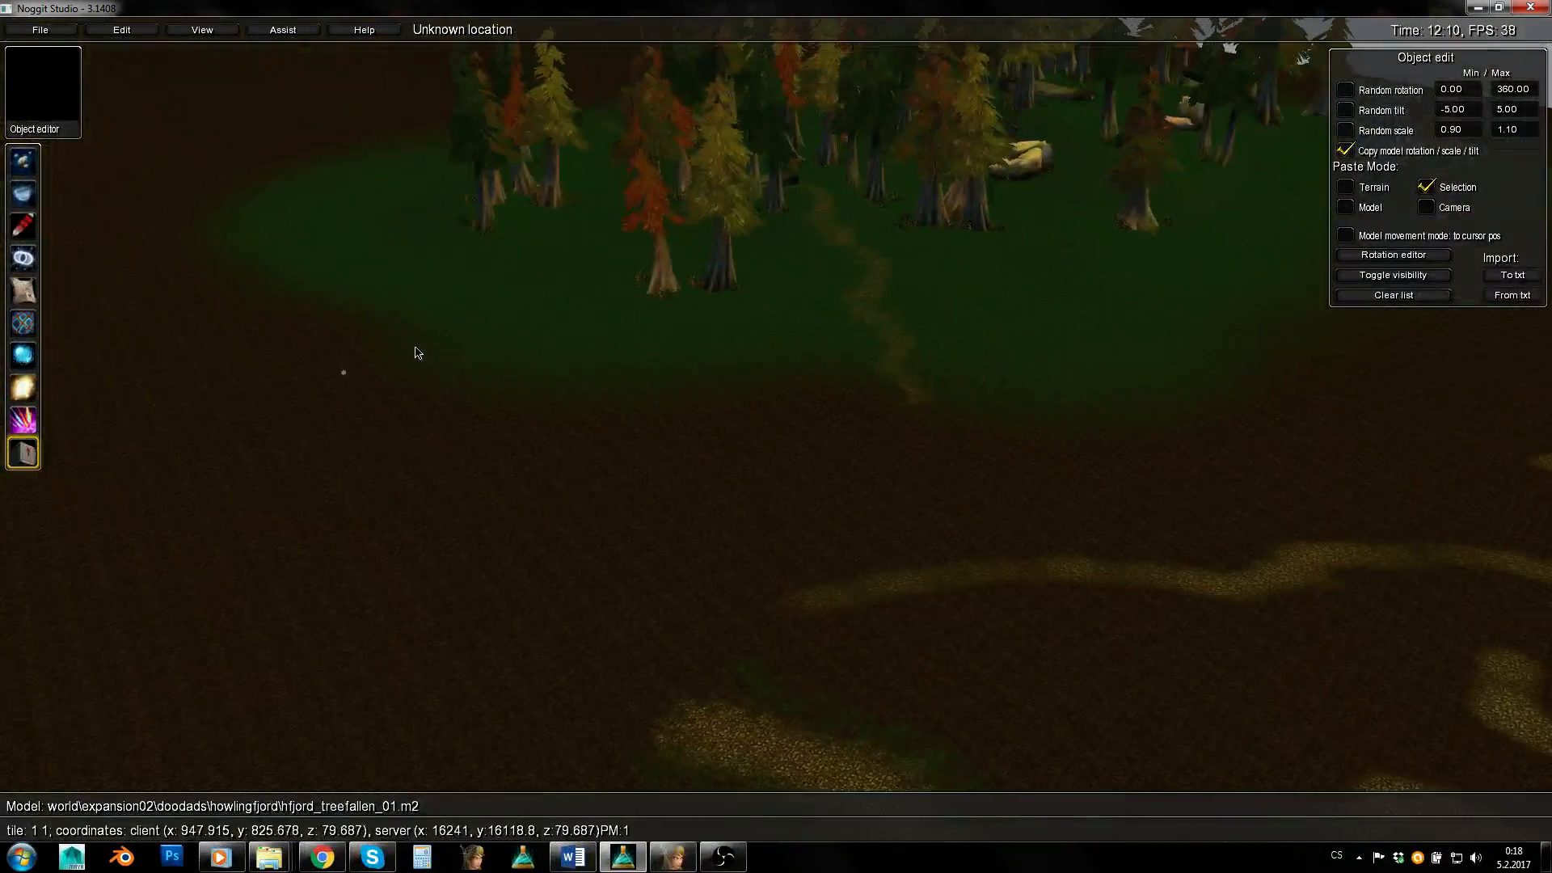
key(s)
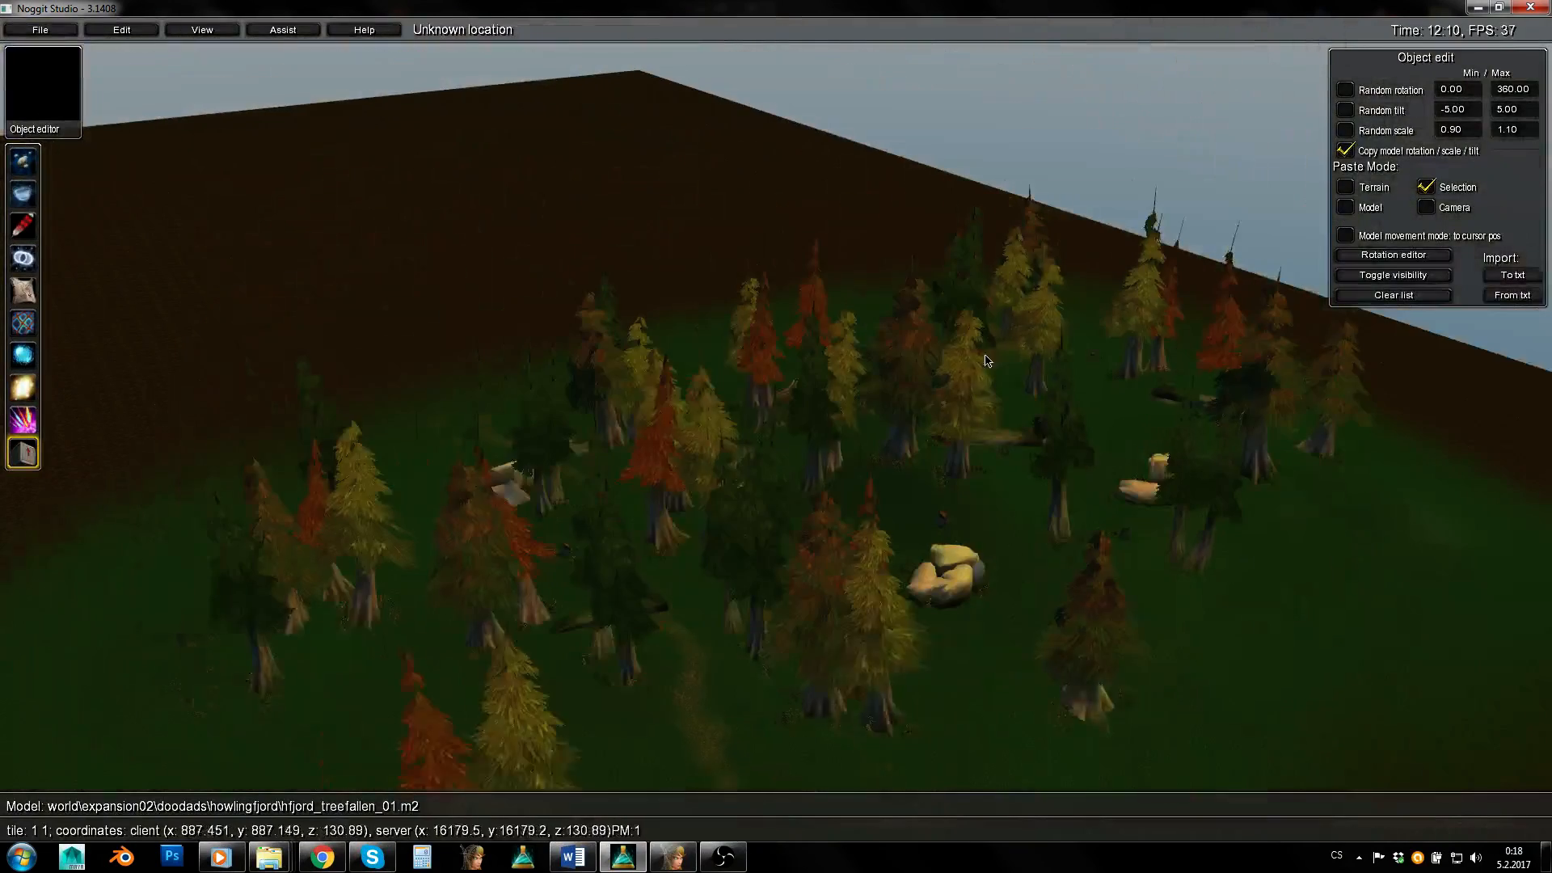
key(w)
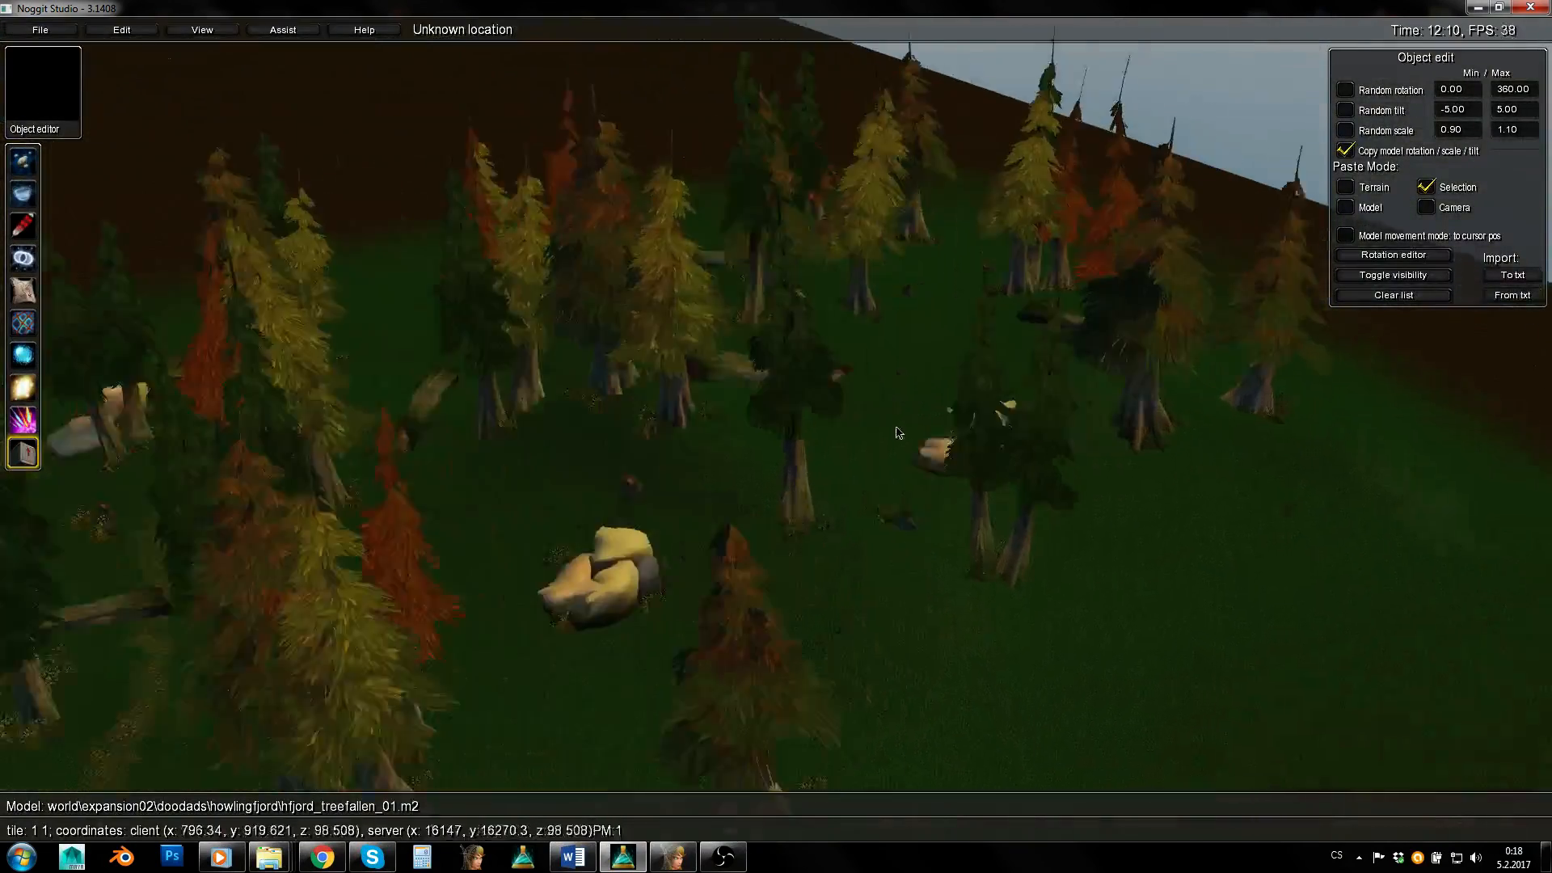
key(d)
key(s)
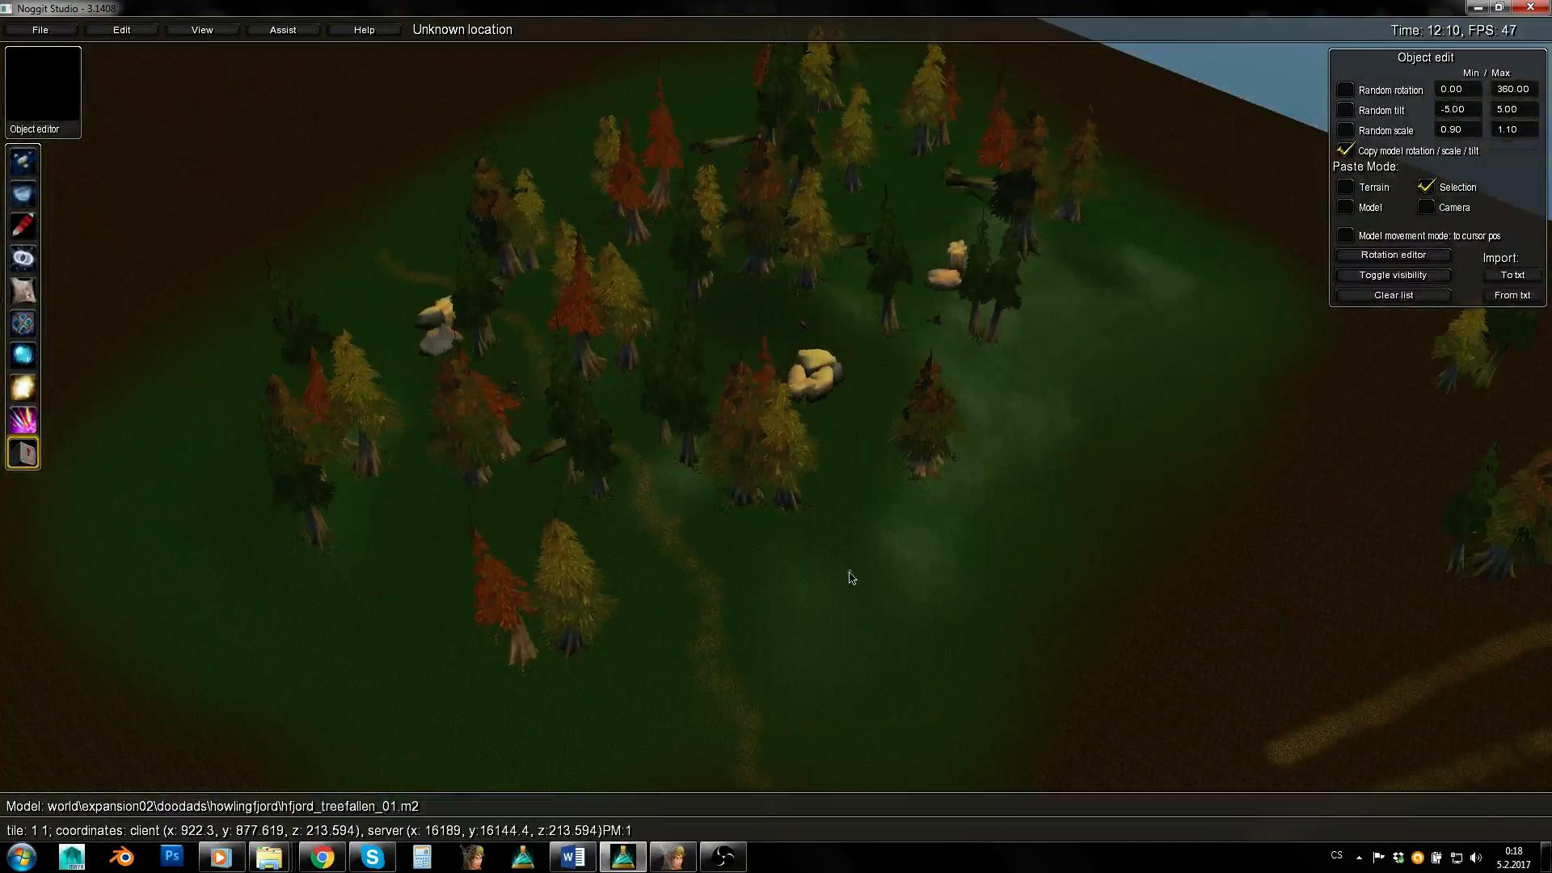
Review the forest's silhouette from low outside its edge, including the spacing between tree groups.
click(597, 578)
right_drag(596, 578, 683, 259)
key(a)
key(e)
click(869, 420)
key(a)
right_drag(869, 420, 821, 330)
key(w)
key(d)
key(a)
right_drag(664, 370, 795, 412)
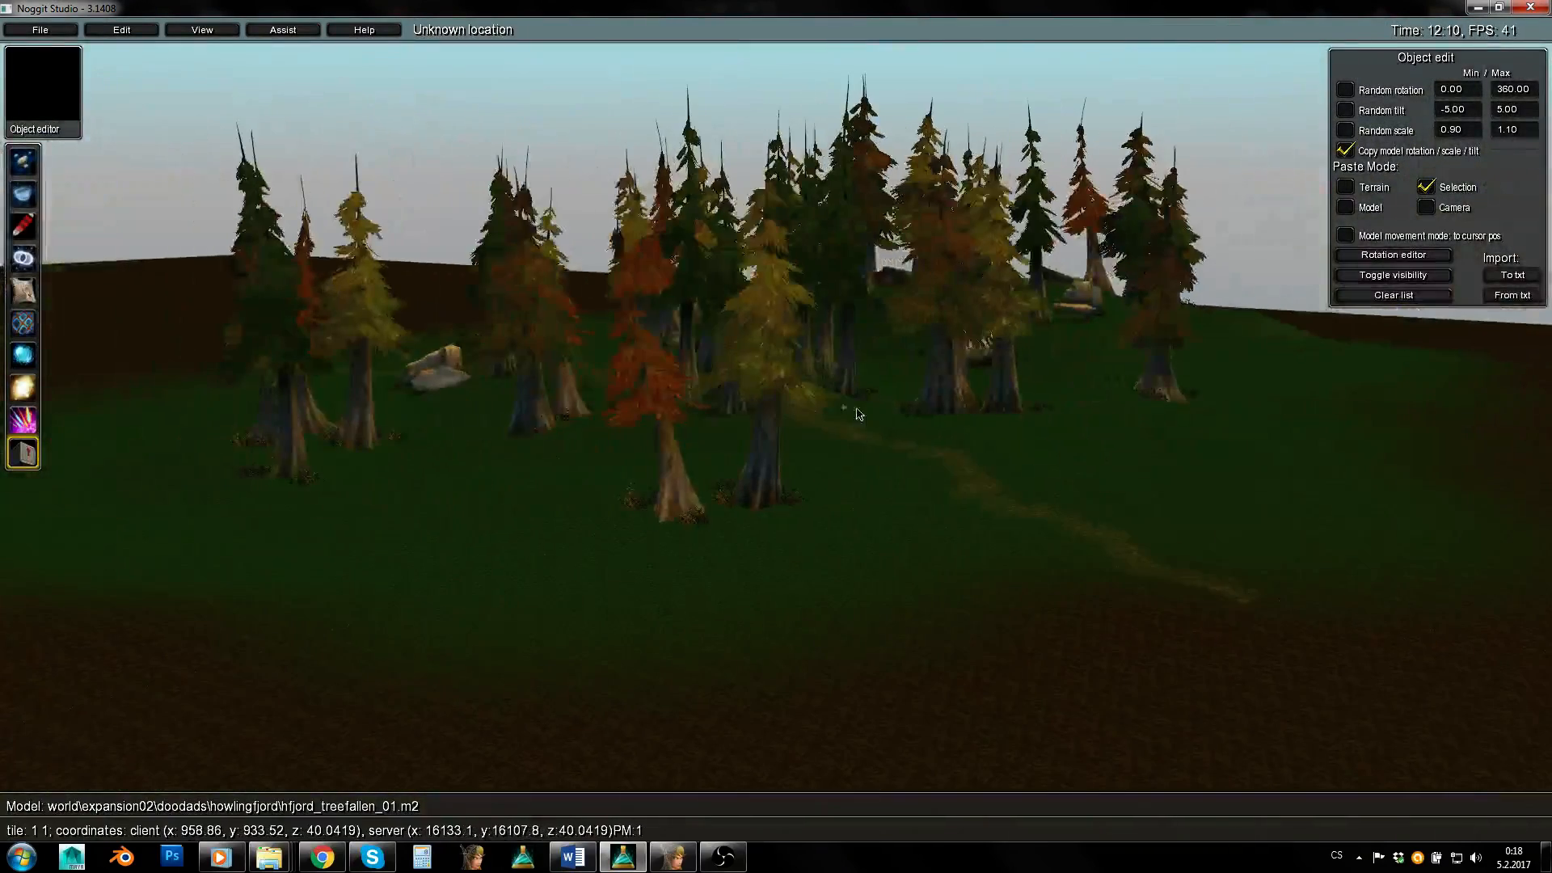
key(w)
key(q)
right_drag(1073, 382, 798, 564)
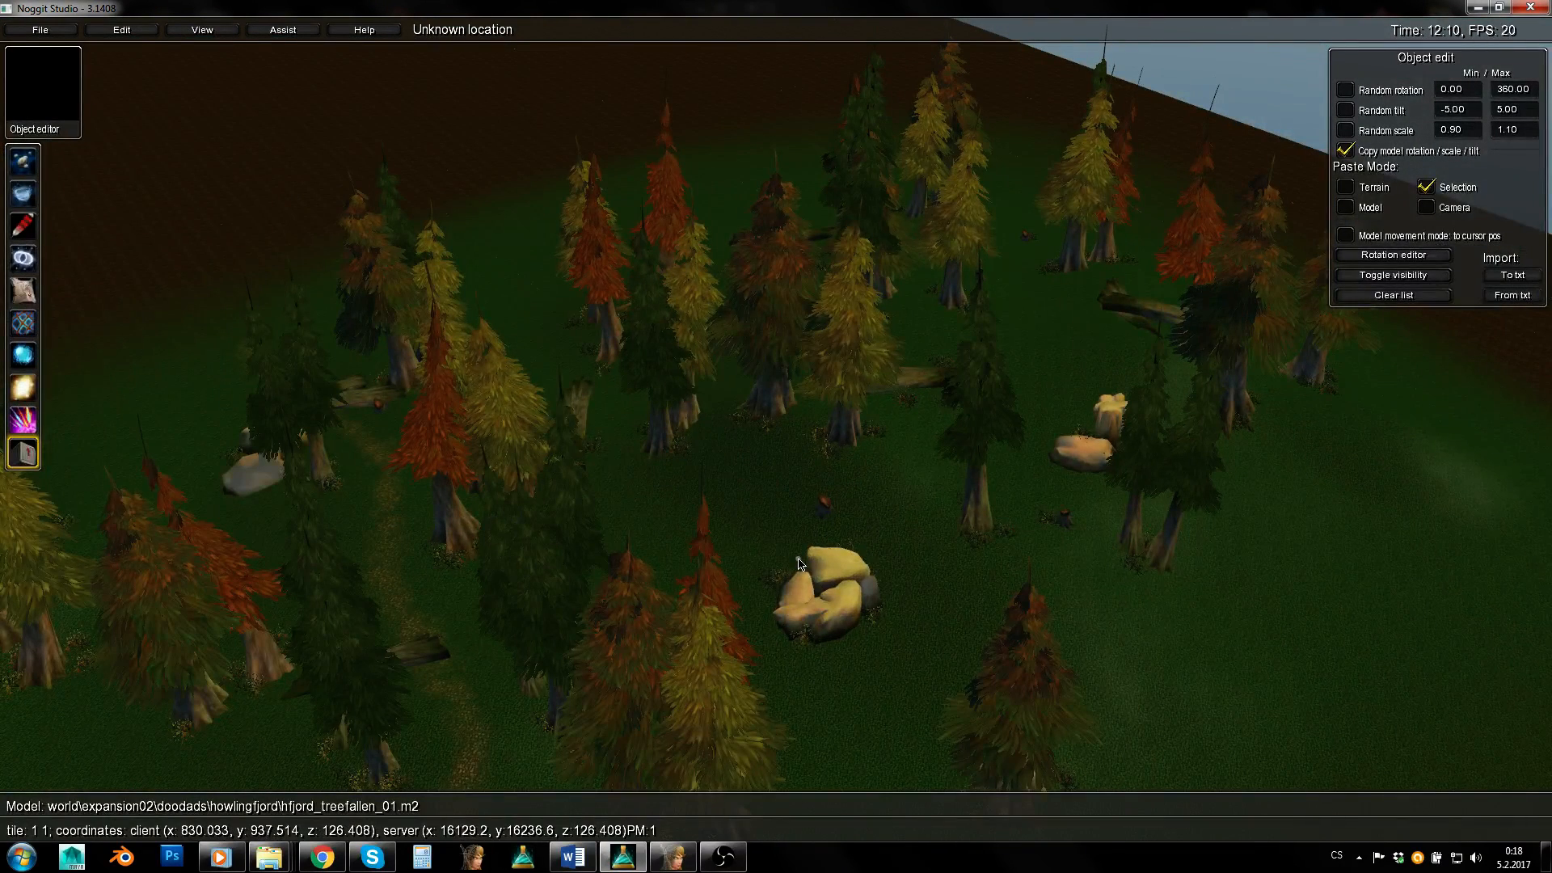
Paste the copied blue-leaved tree behind the boulders on the forest hill and scale it down to fit among the surrounding trees.
key(q)
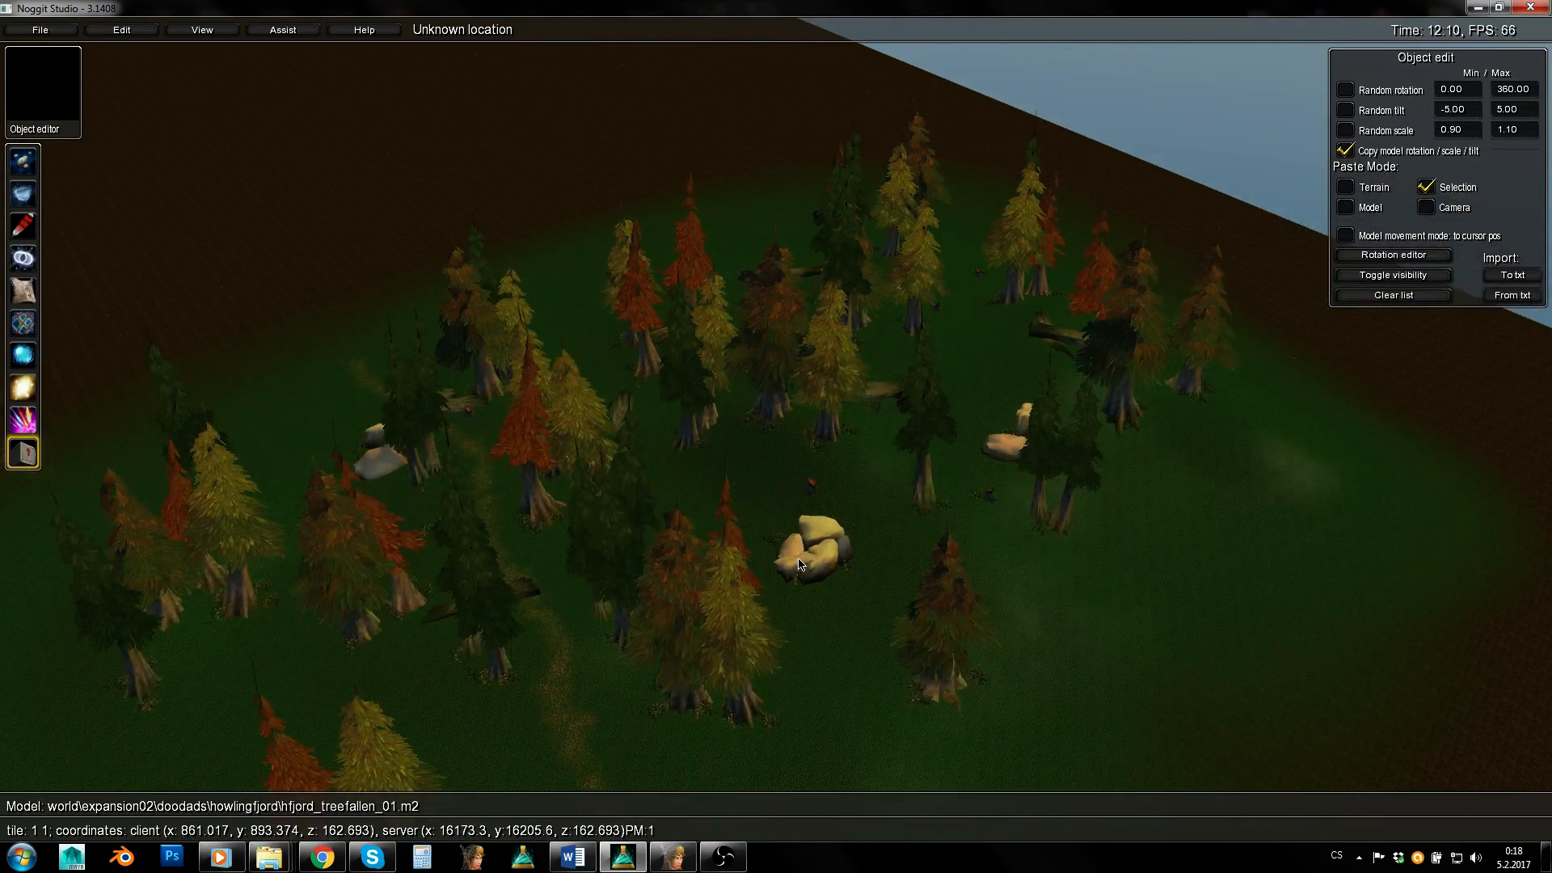
key(w)
key(d)
key(ctrl+v)
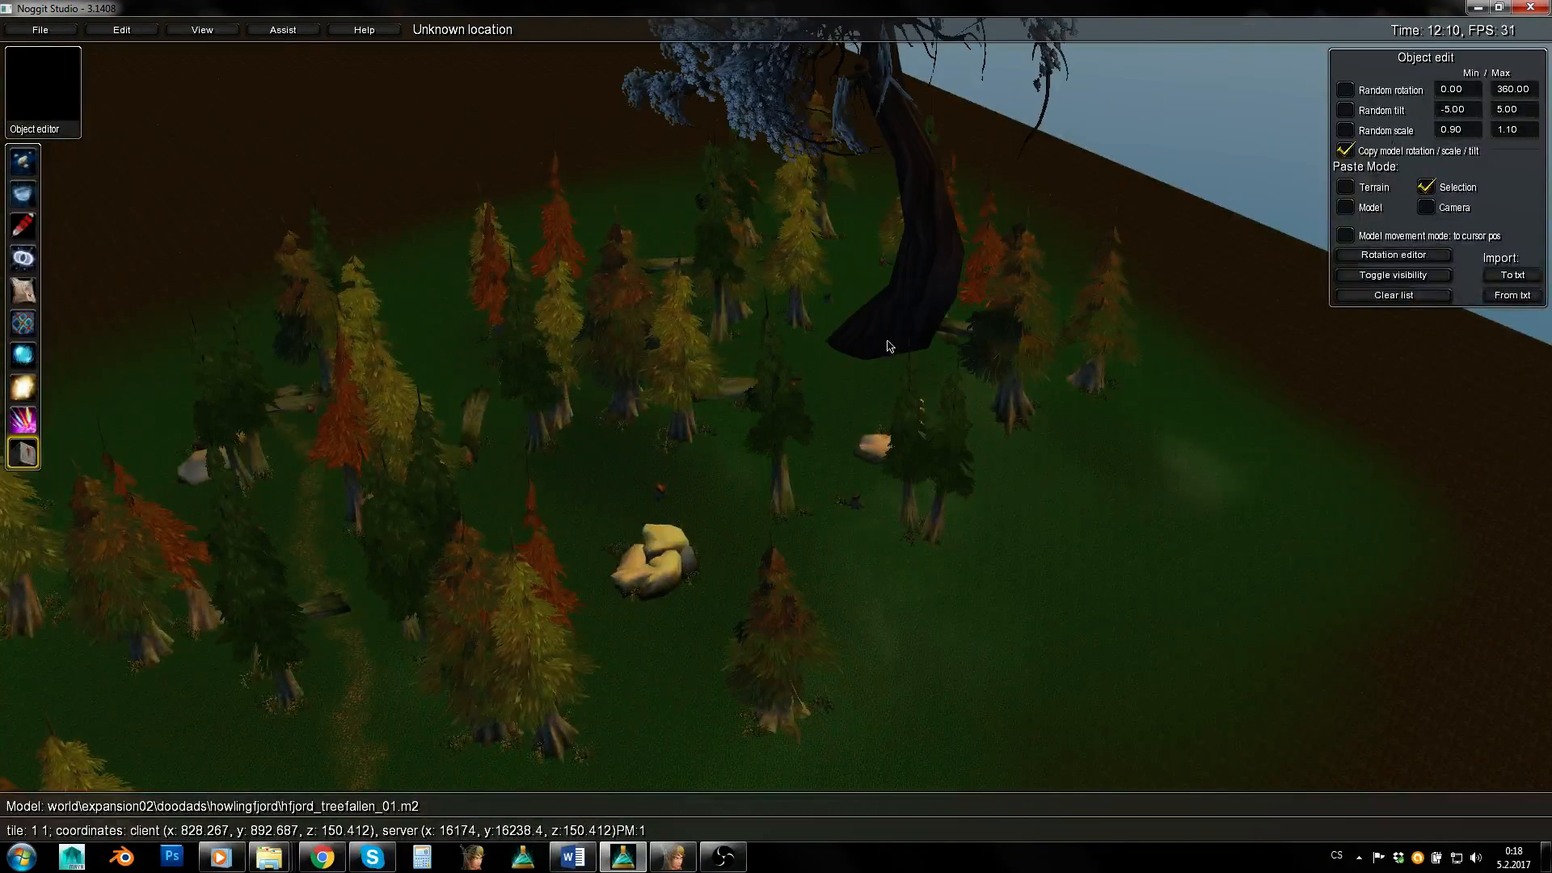
click(912, 277)
alt+middle_drag(912, 277, 914, 384)
shift+drag(914, 384, 1003, 413)
click(1121, 645)
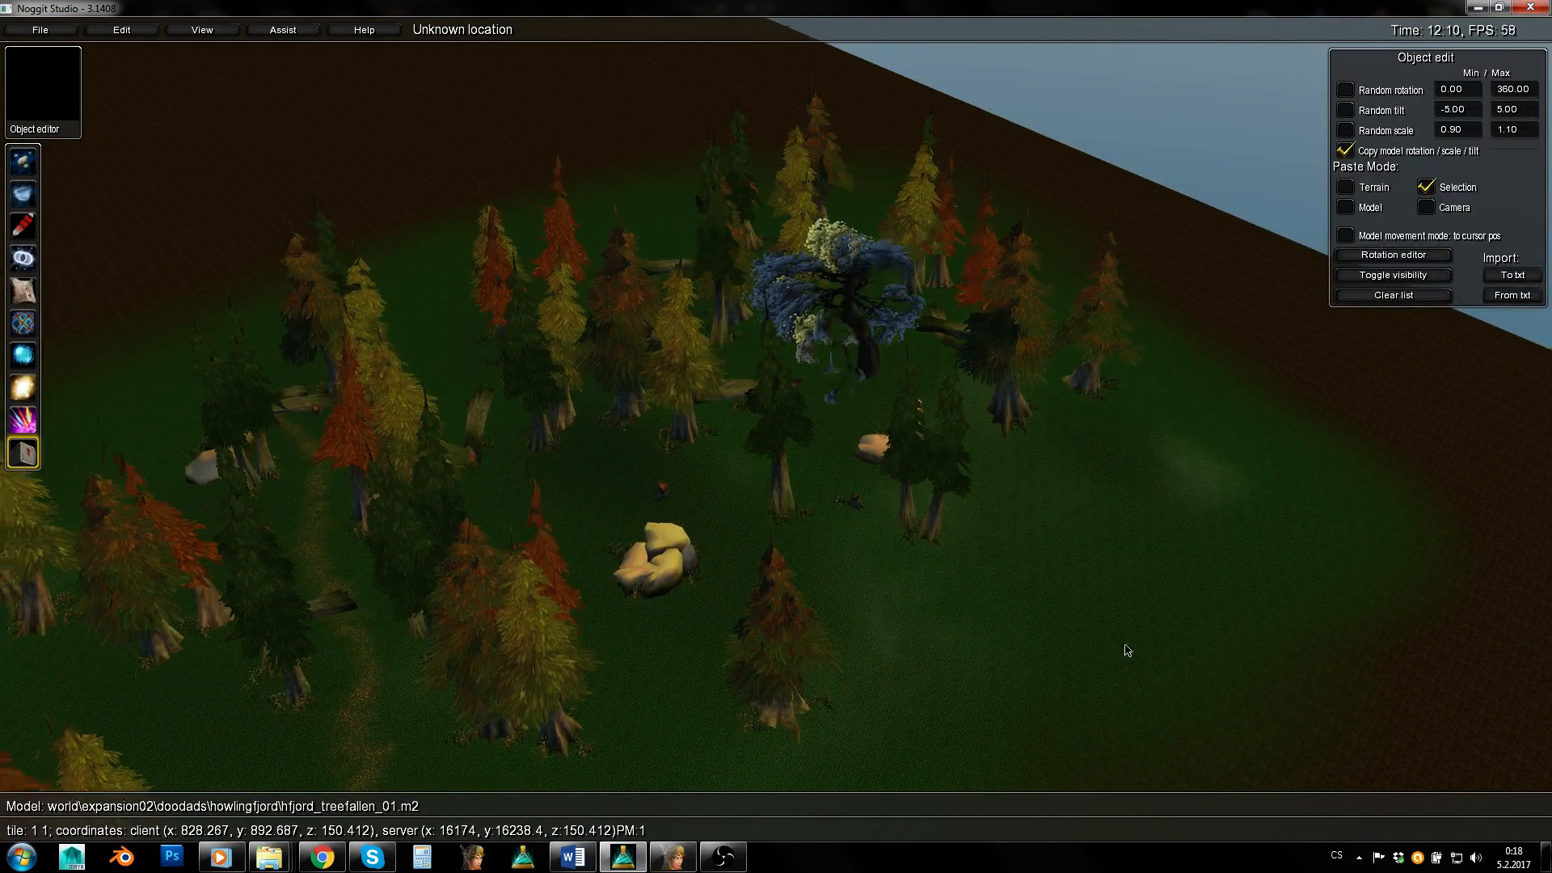
Examine from a distance how the blue-leaved tree fits the height and colours of the surrounding forest.
key(s)
key(e)
right_drag(996, 428, 693, 433)
key(a)
key(w)
key(s)
key(w)
key(s)
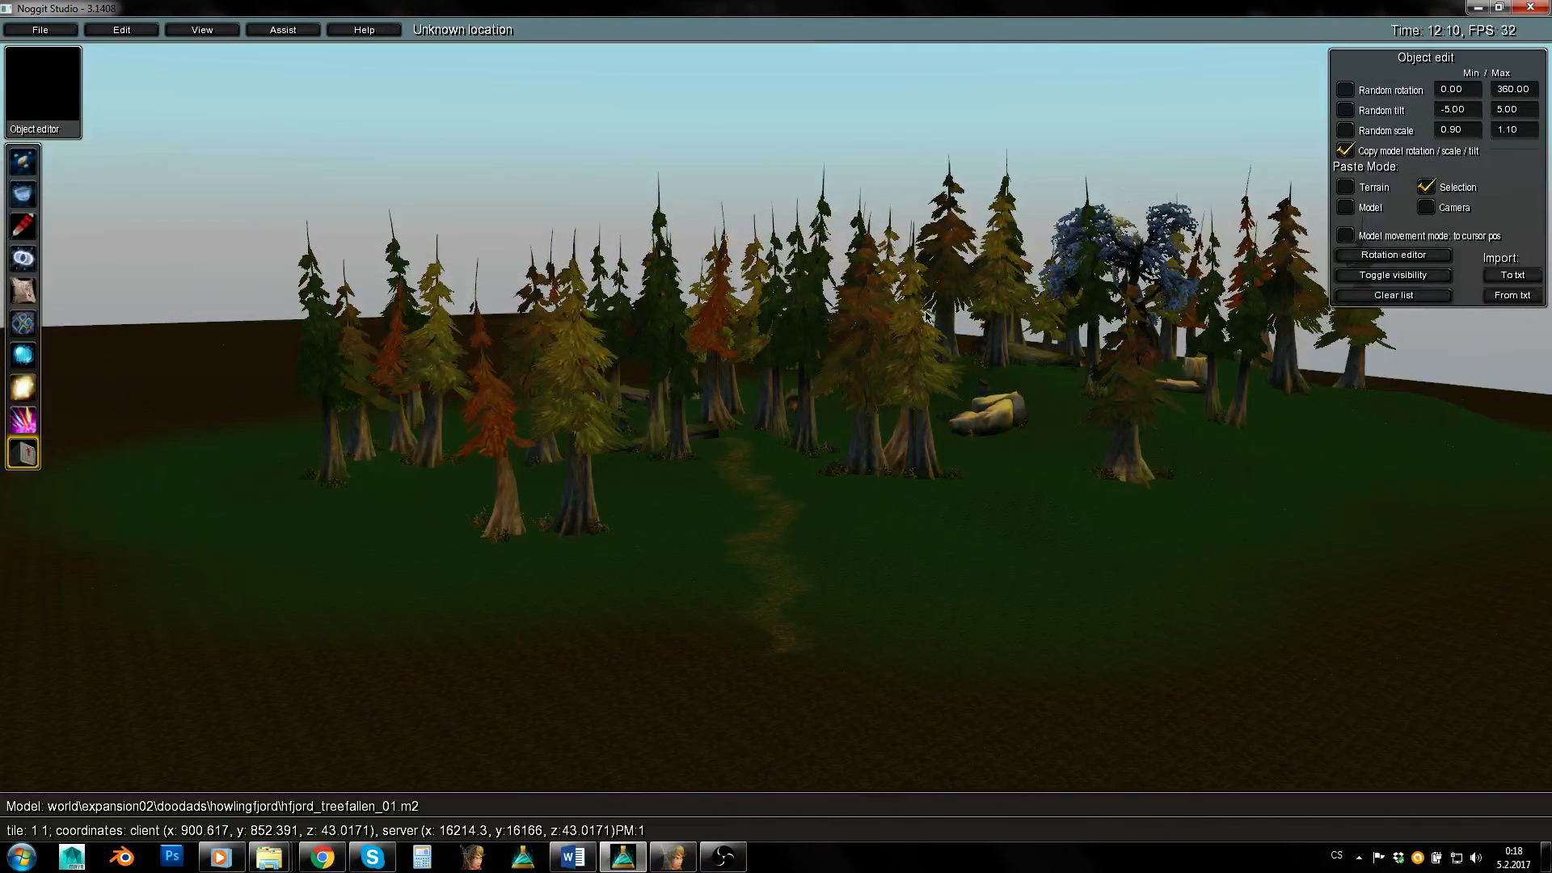
right_drag(1146, 245, 1164, 235)
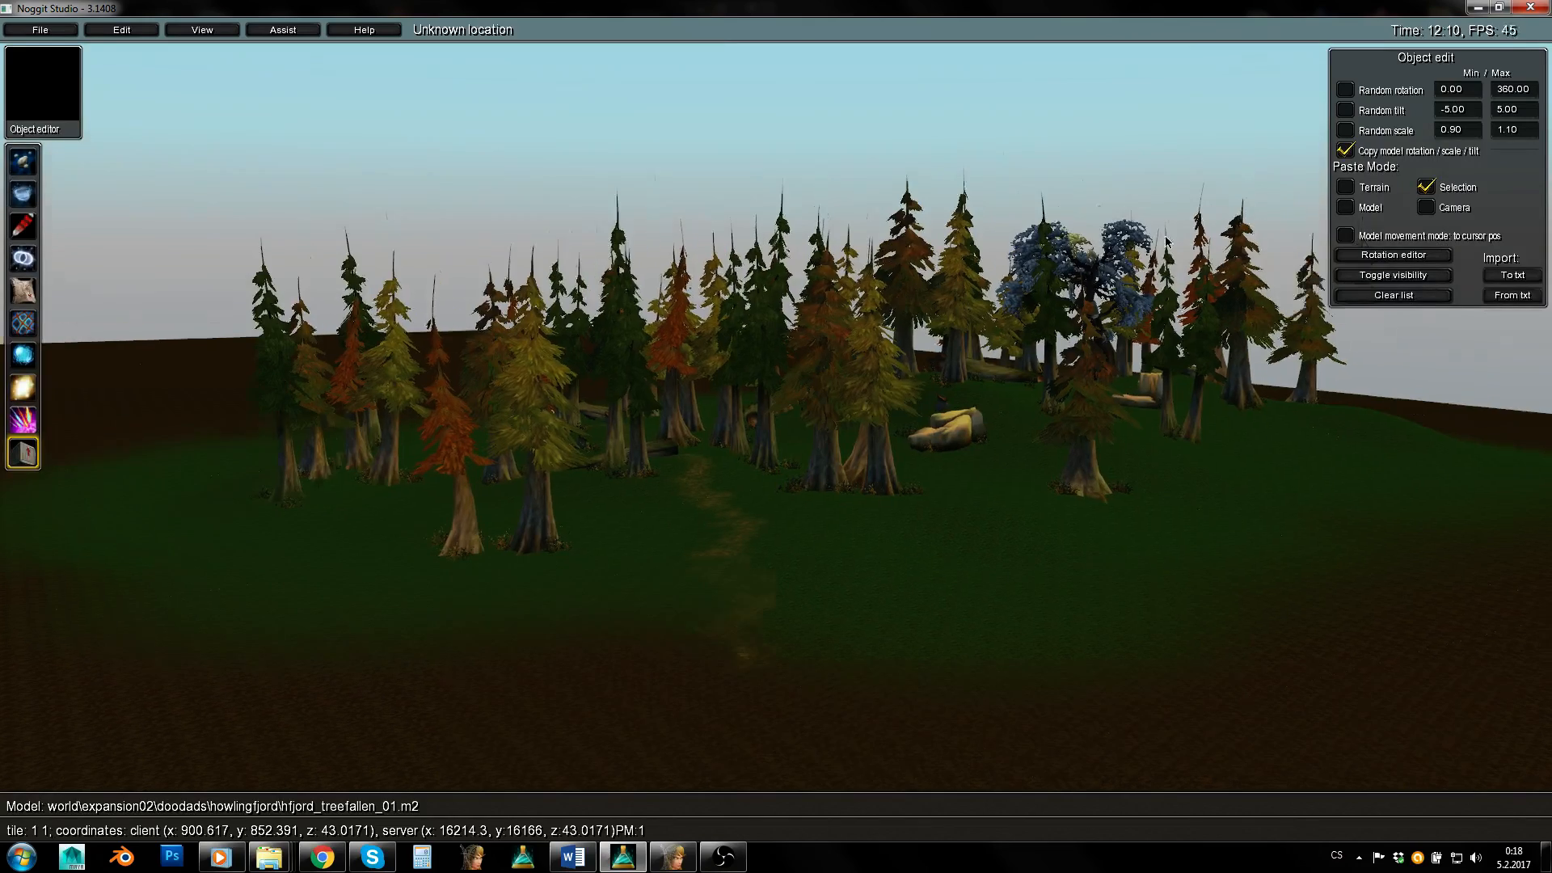
key(a)
key(q)
right_drag(776, 251, 1020, 260)
key(s)
key(e)
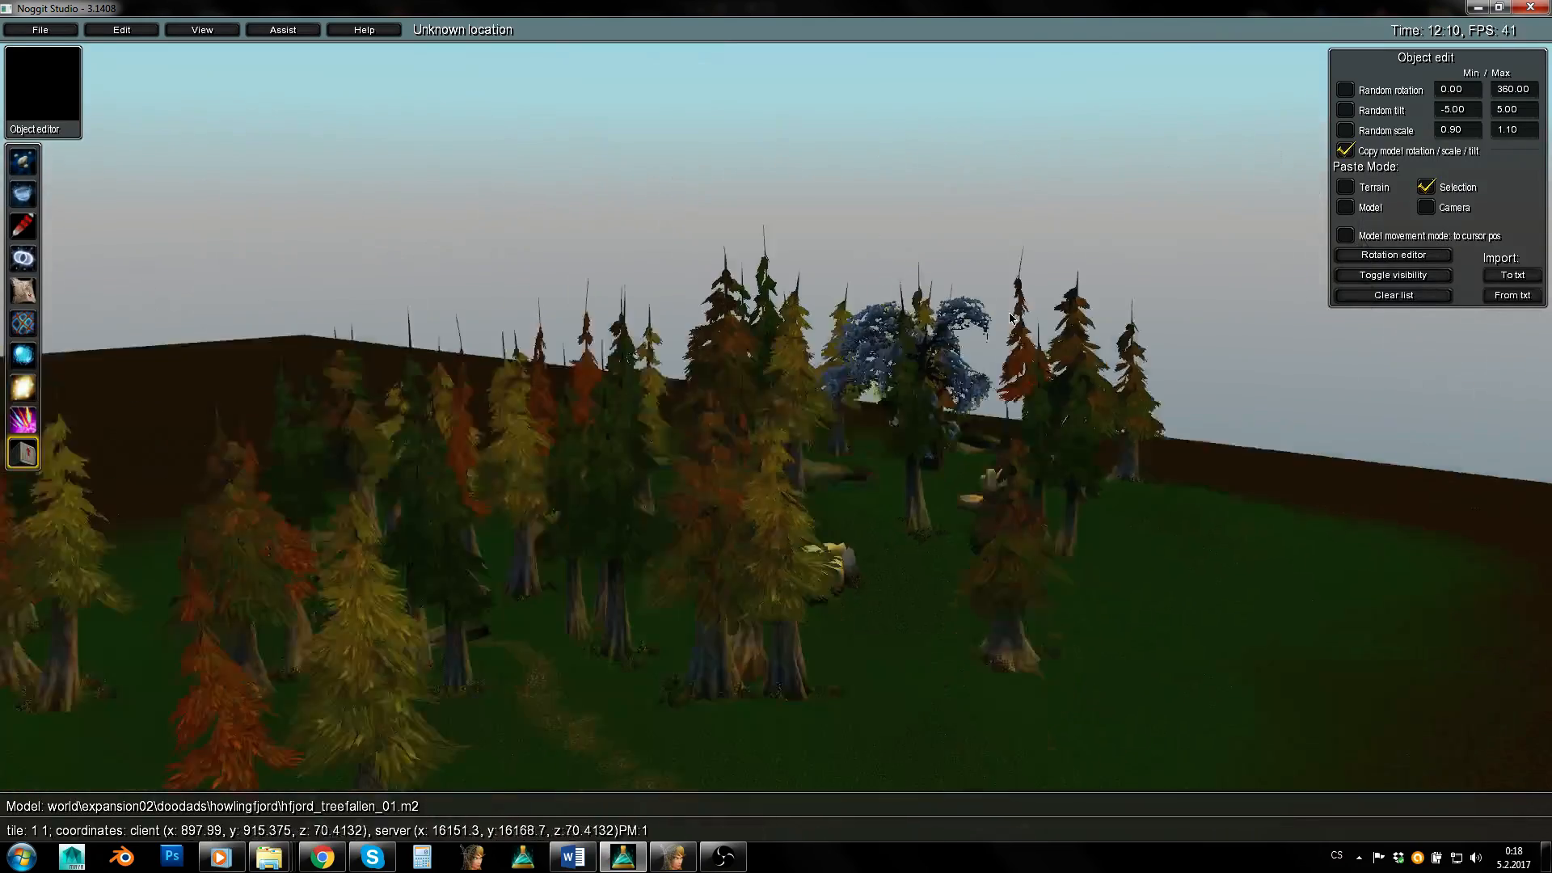
Inspect the blue-leaved tree and its nearby boulders, logs and trees from above and up close.
right_drag(833, 502, 907, 359)
key(w)
key(q)
key(d)
key(q)
key(w)
key(q)
key(s)
key(q)
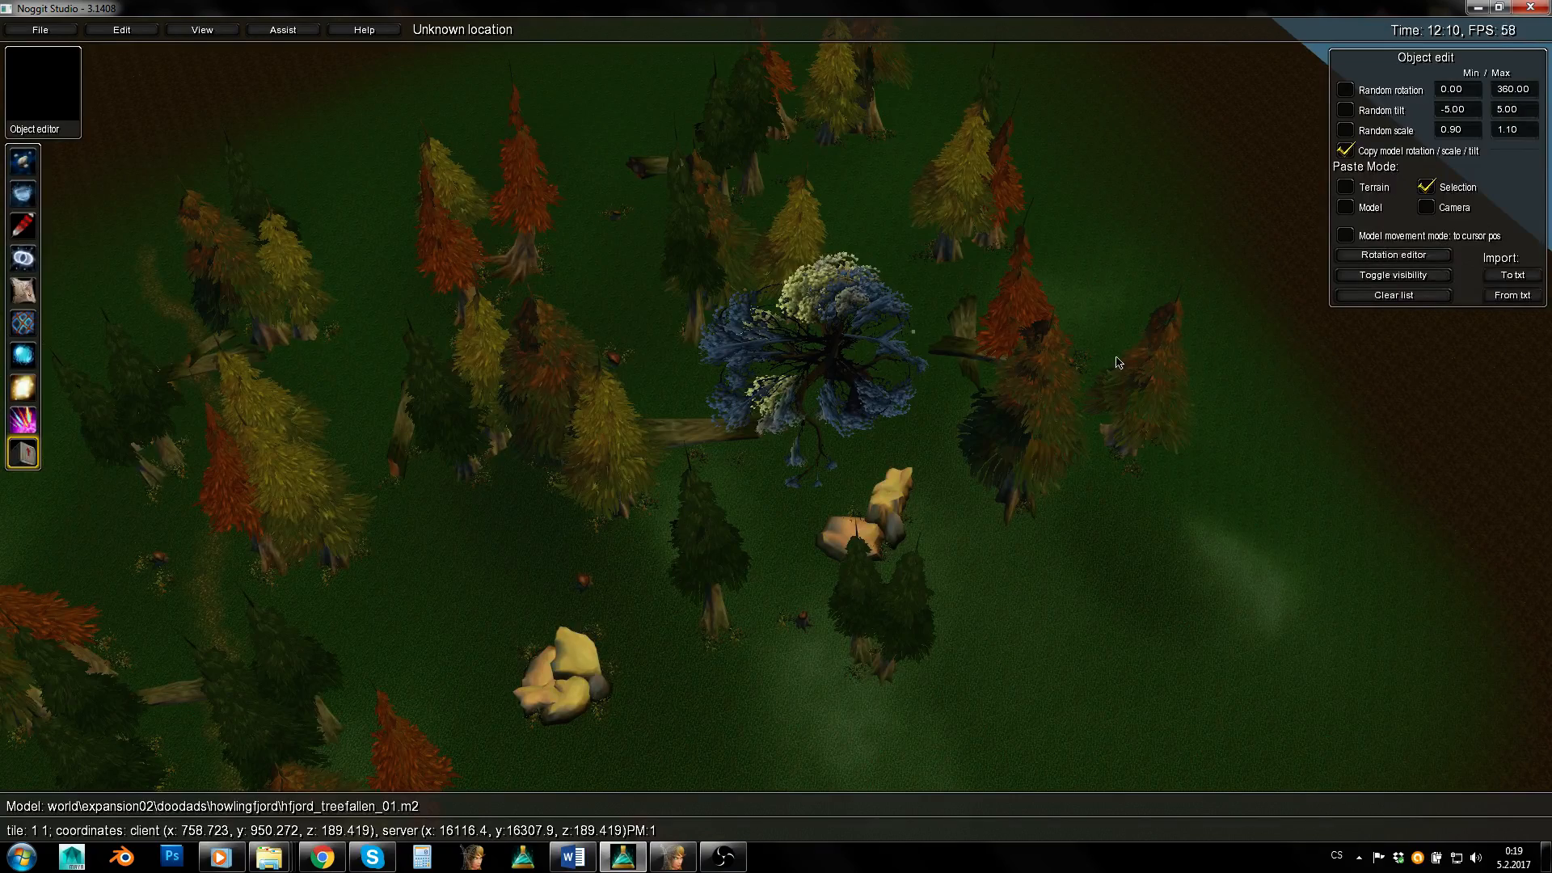
key(w)
right_drag(1196, 346, 850, 335)
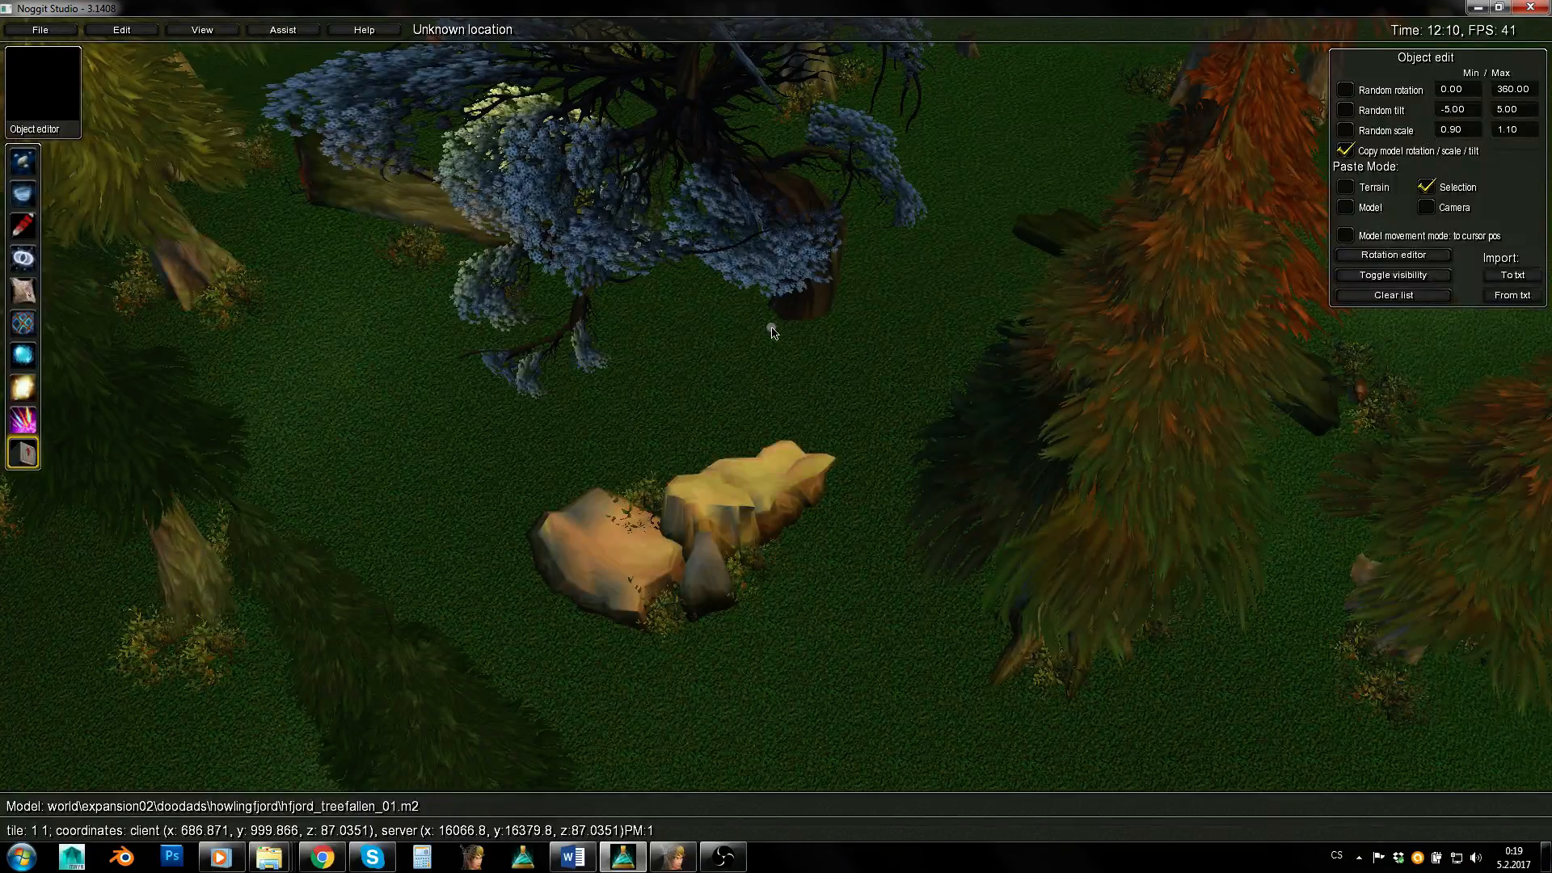
key(s)
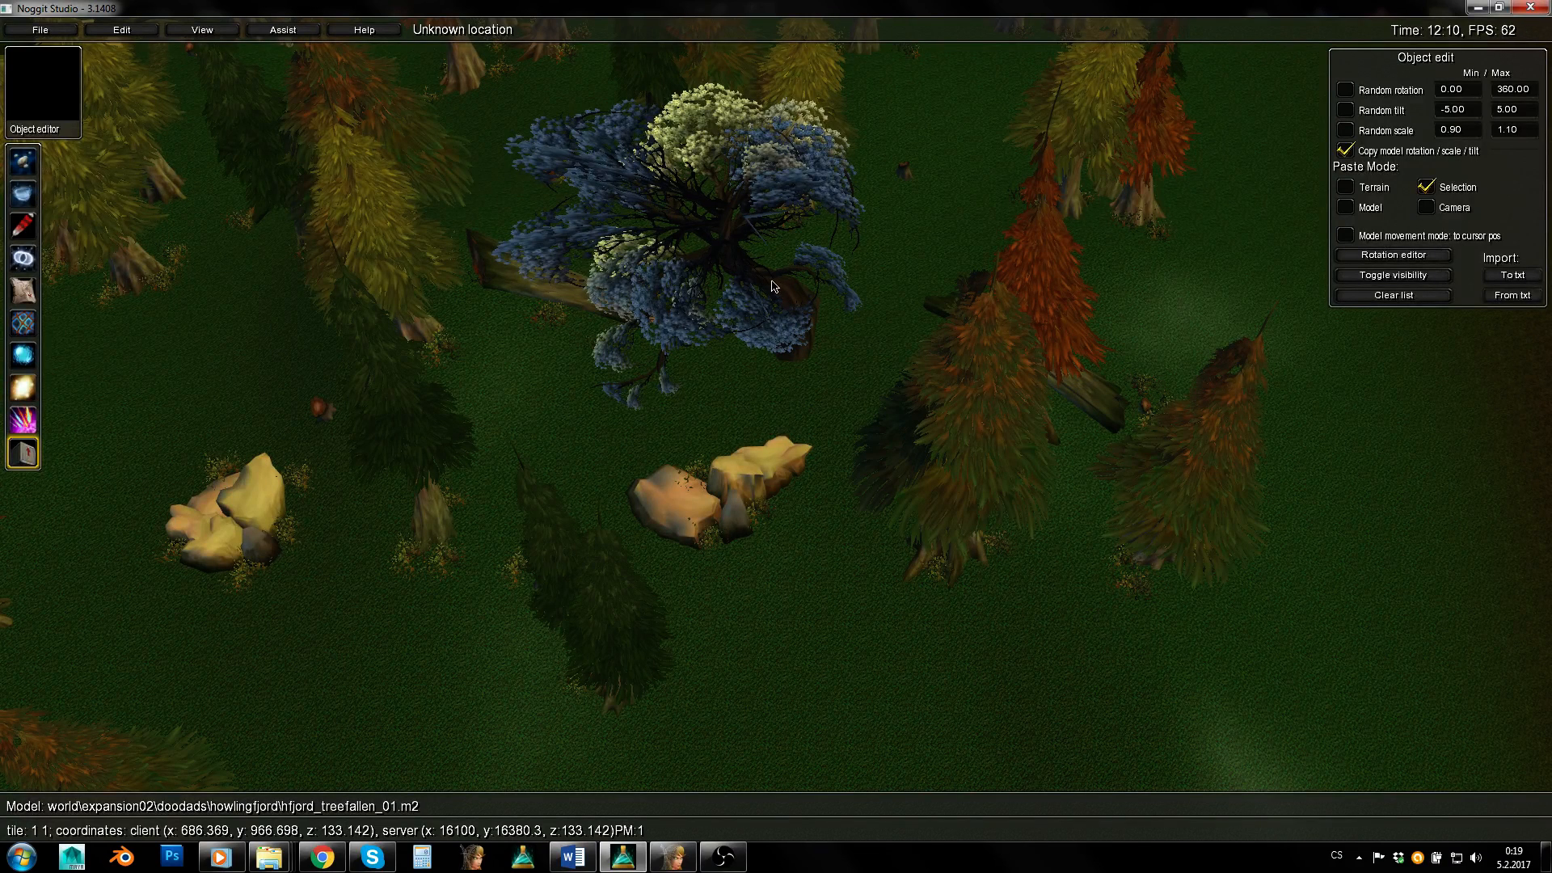
key(s)
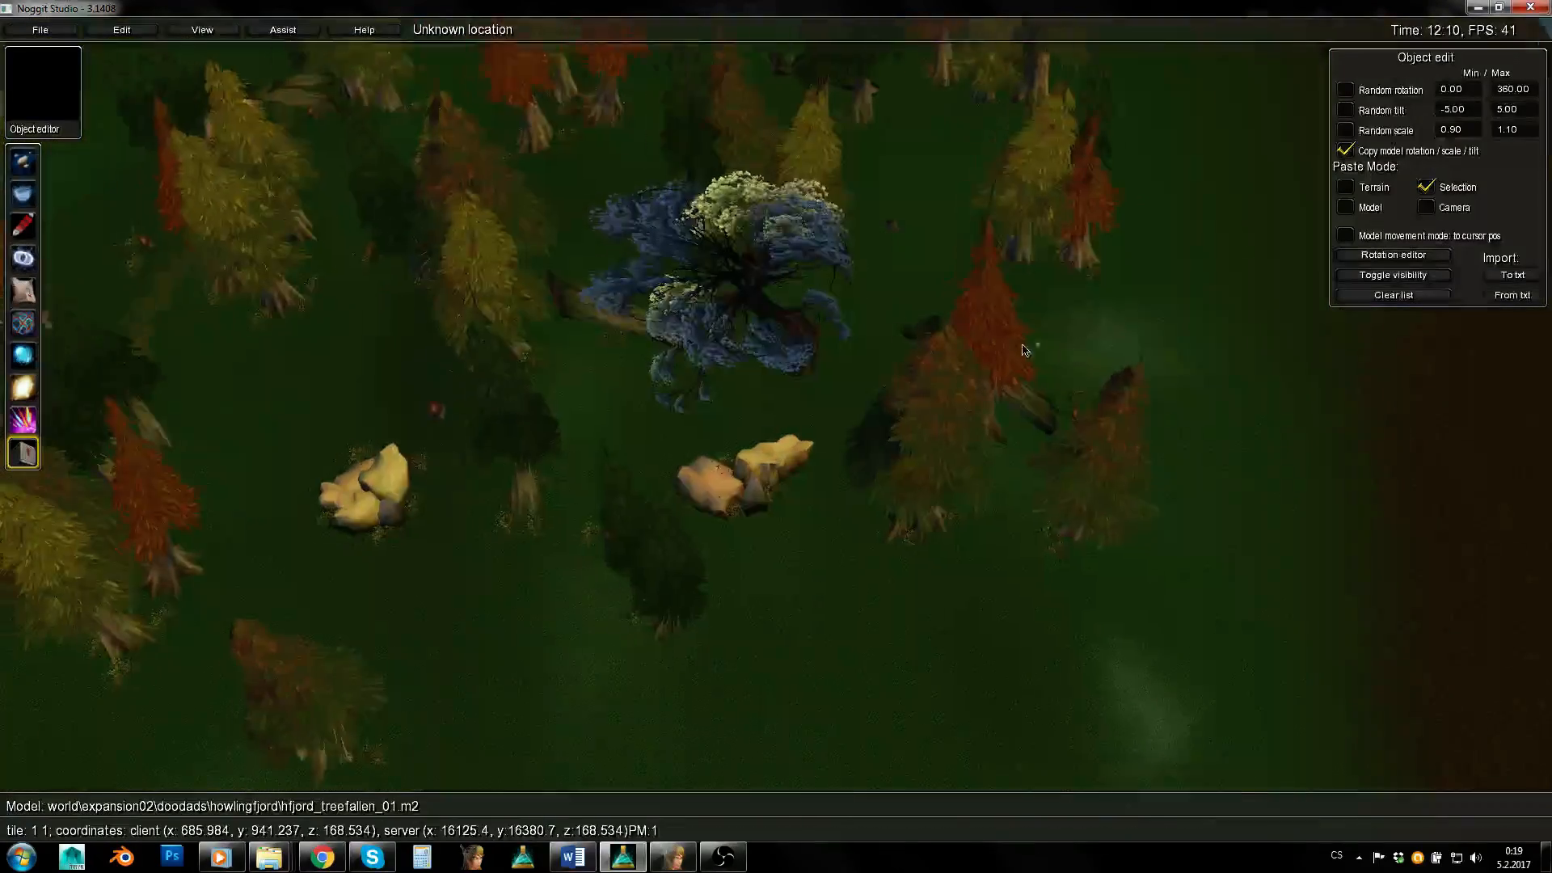
Examine from outside the forest how the blue-leaved tree stands out among the surrounding trees at different distances.
key(d)
right_drag(774, 286, 879, 166)
key(a)
key(a)
key(s)
key(e)
key(e)
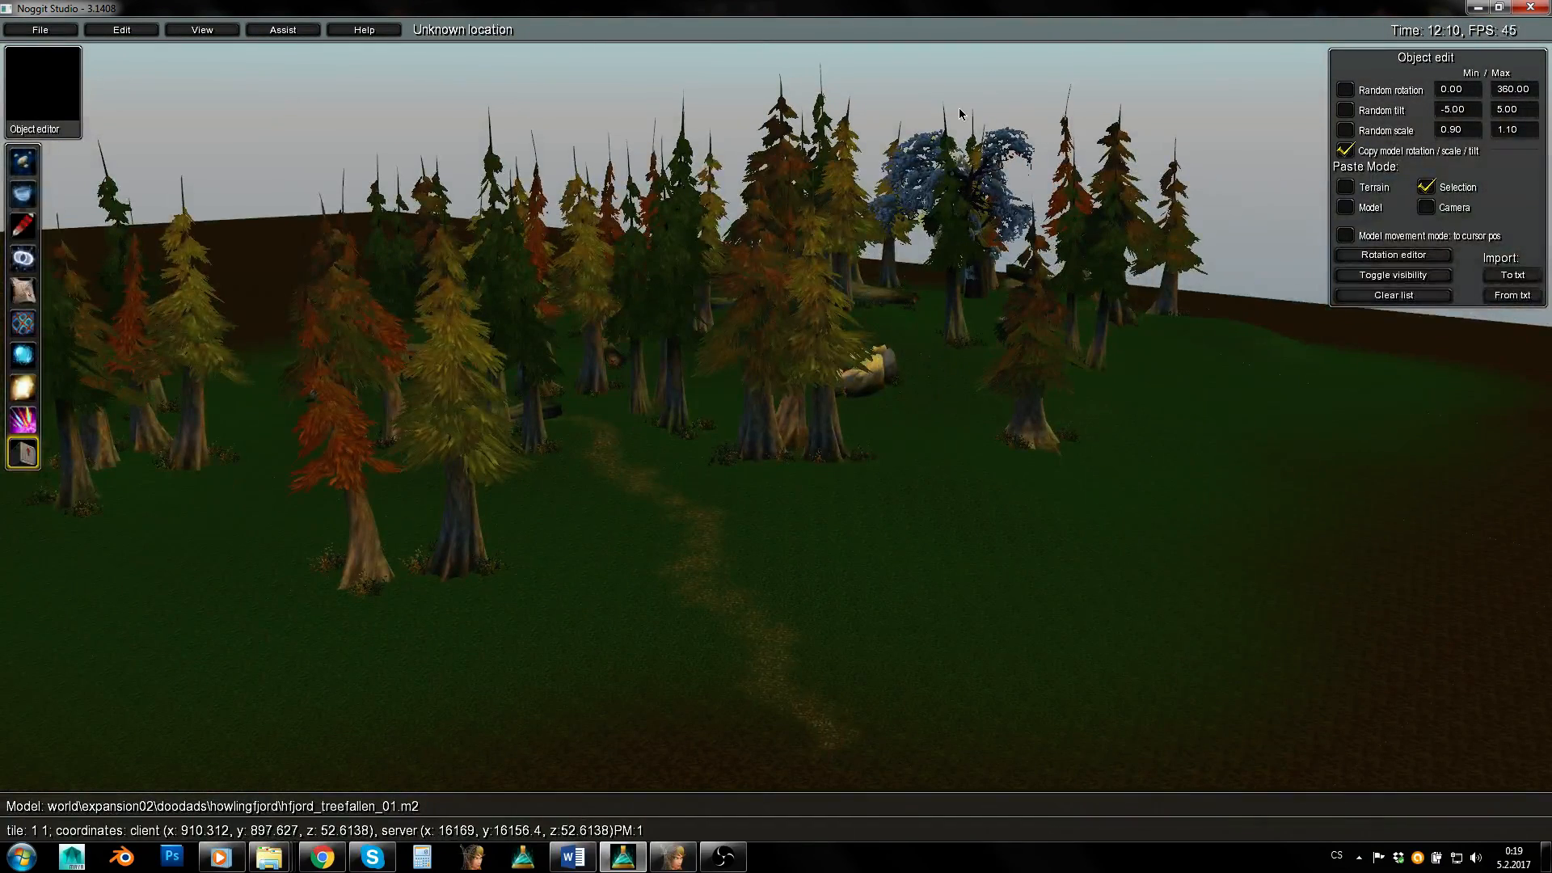
key(s)
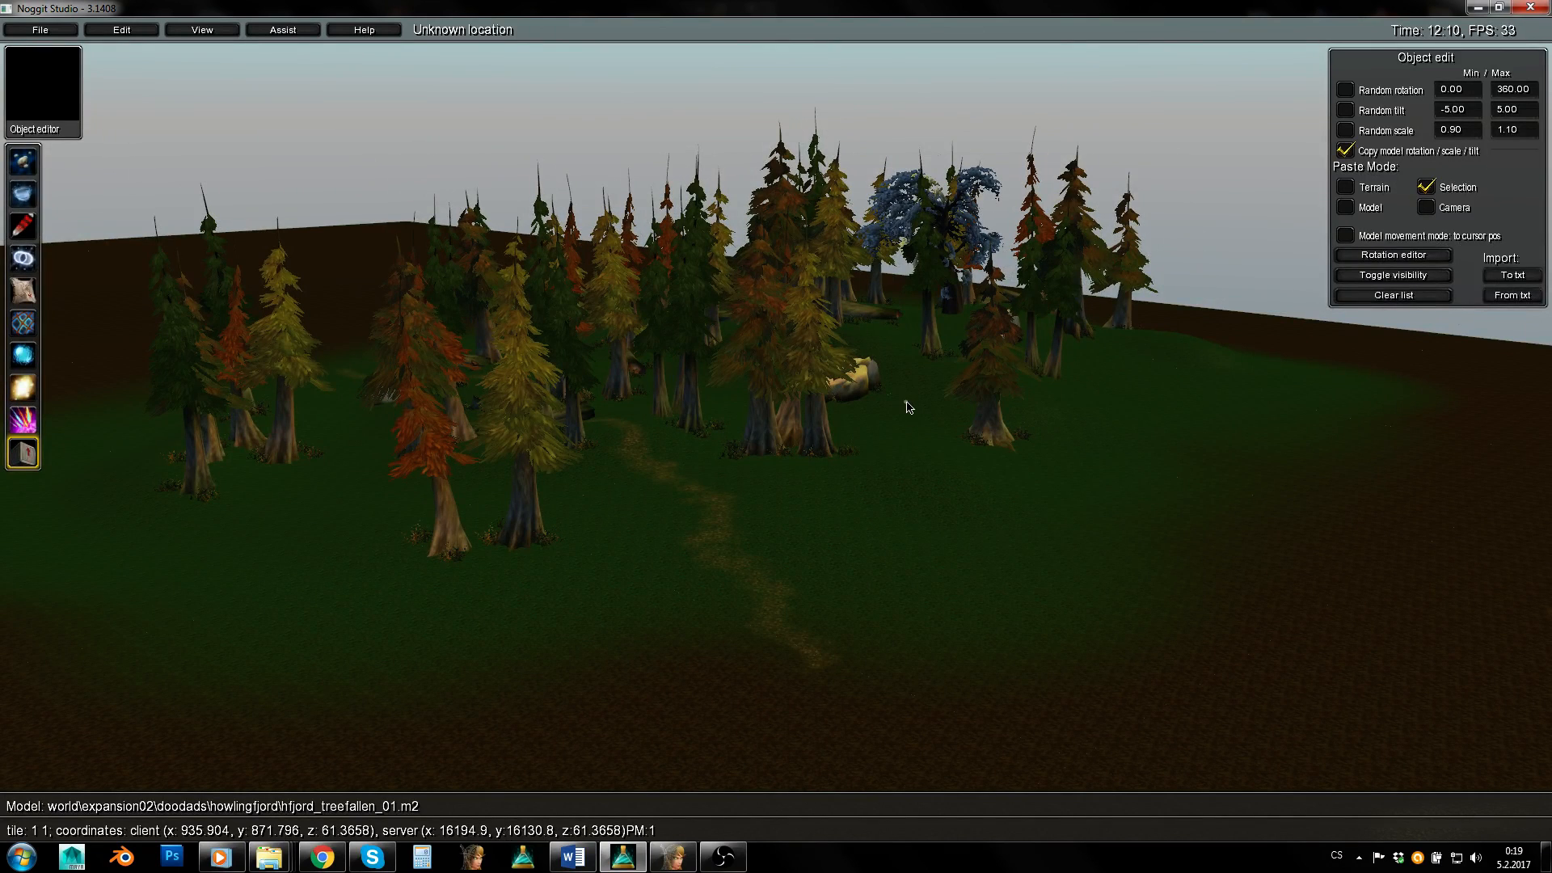
key(w)
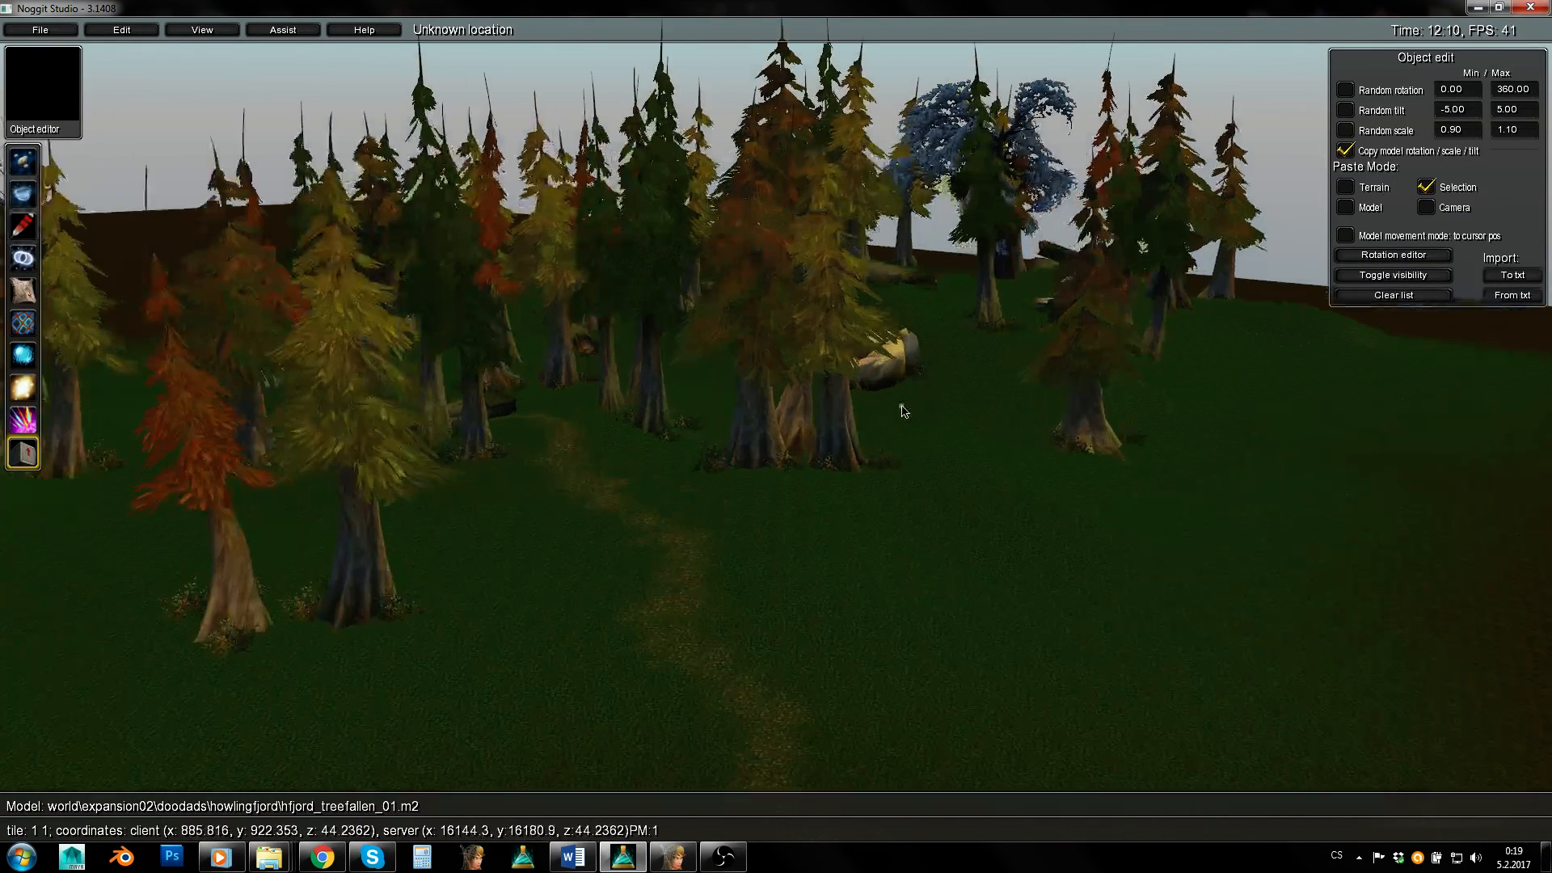
key(w)
right_drag(956, 547, 855, 464)
key(s)
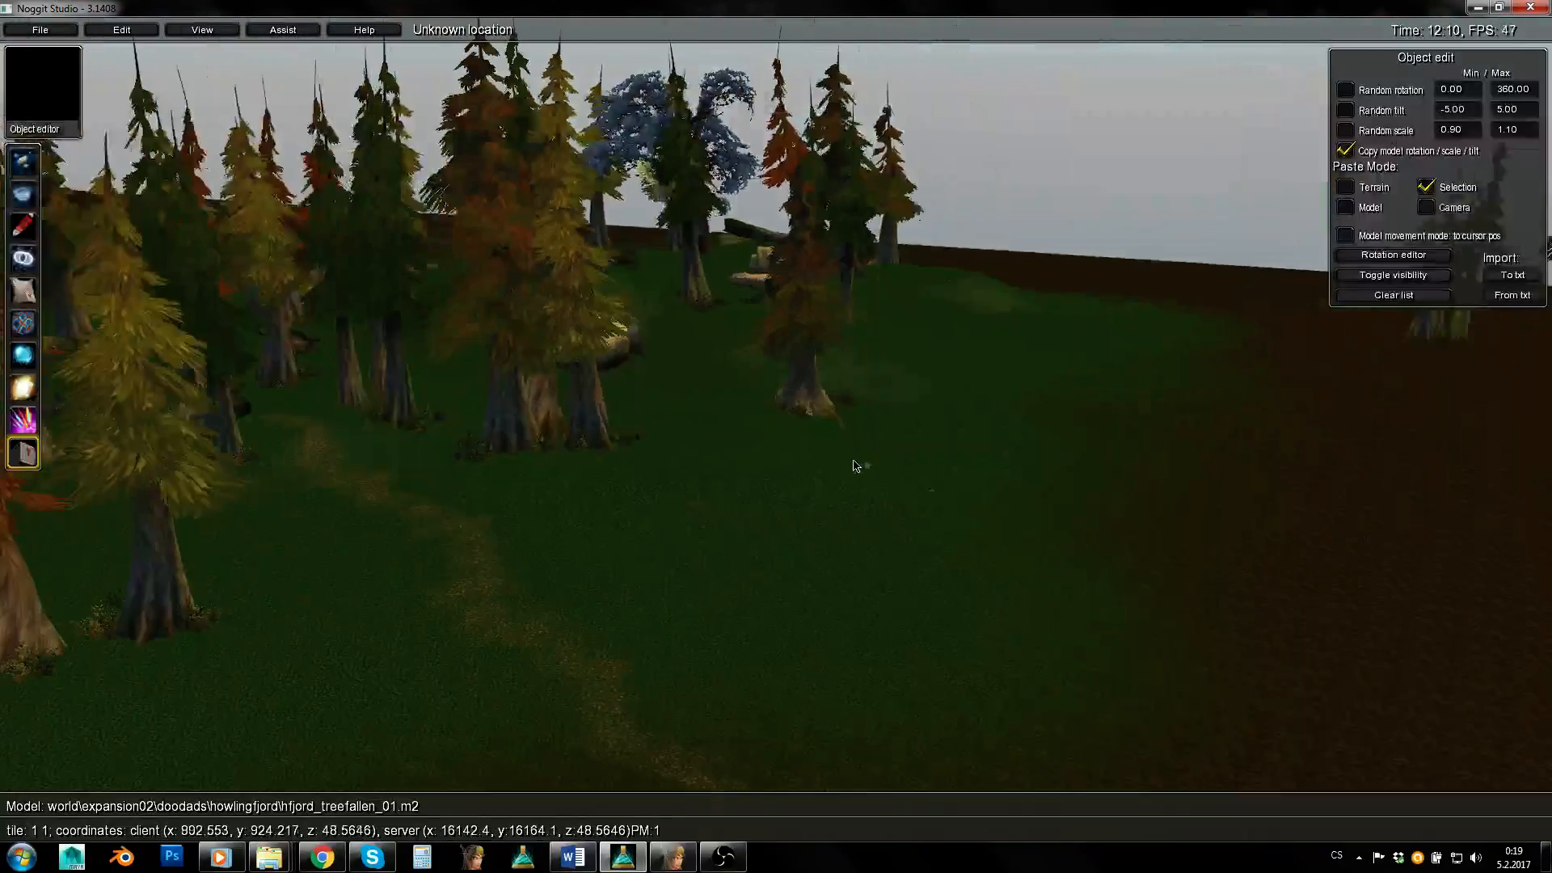
key(a)
key(w)
key(q)
right_drag(1059, 277, 1002, 496)
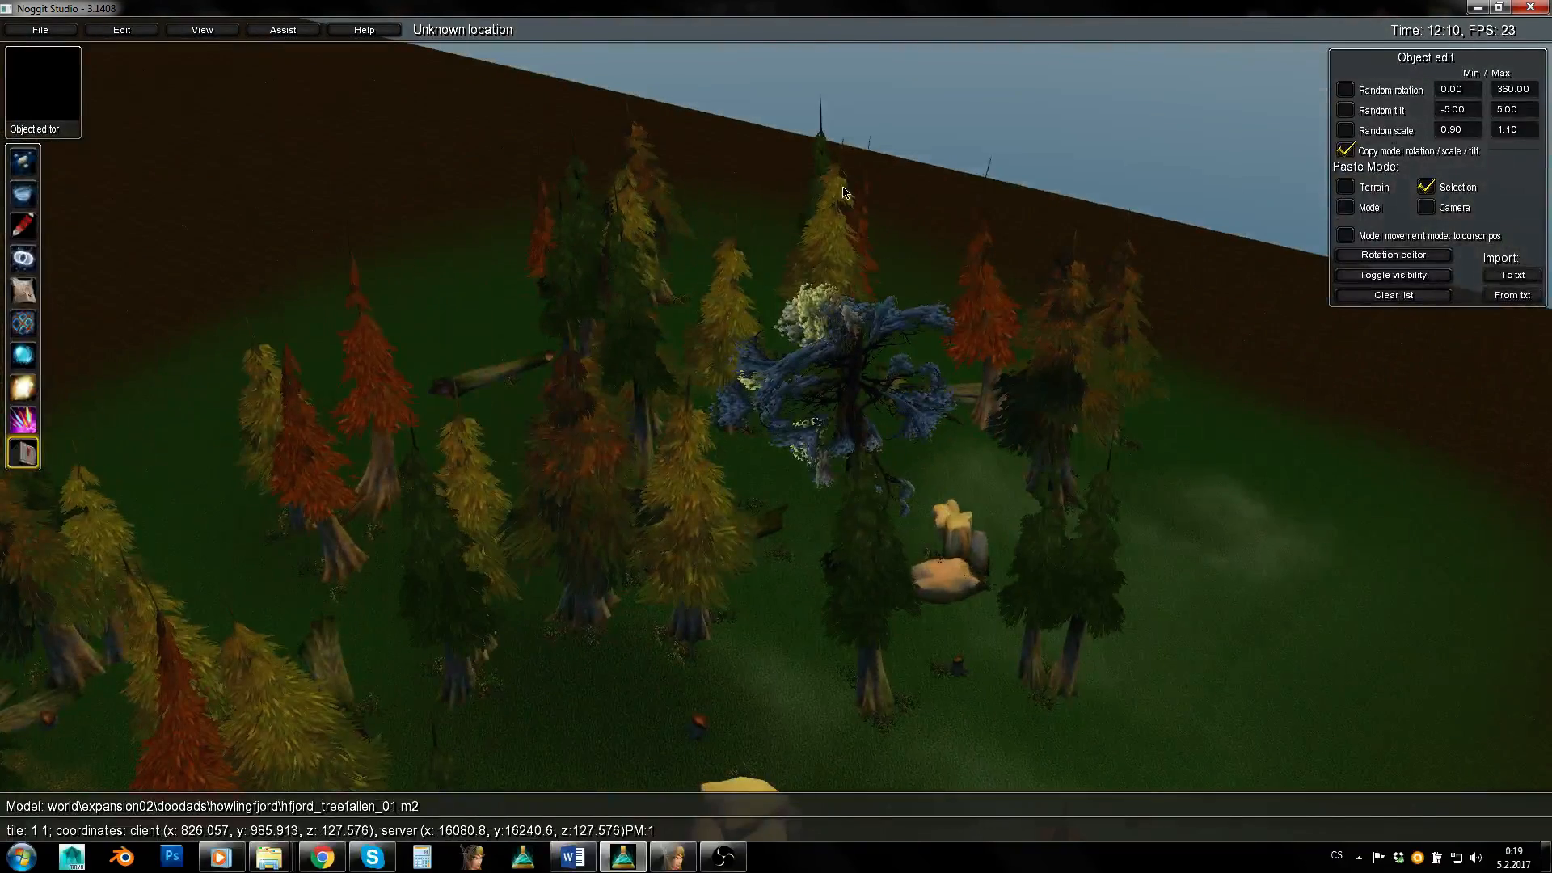
Scale down and rotate the blue-leaved tree behind the boulders, leaving it deselected.
click(854, 355)
right_drag(855, 355, 410, 373)
key(s)
key(KP_Subtract)
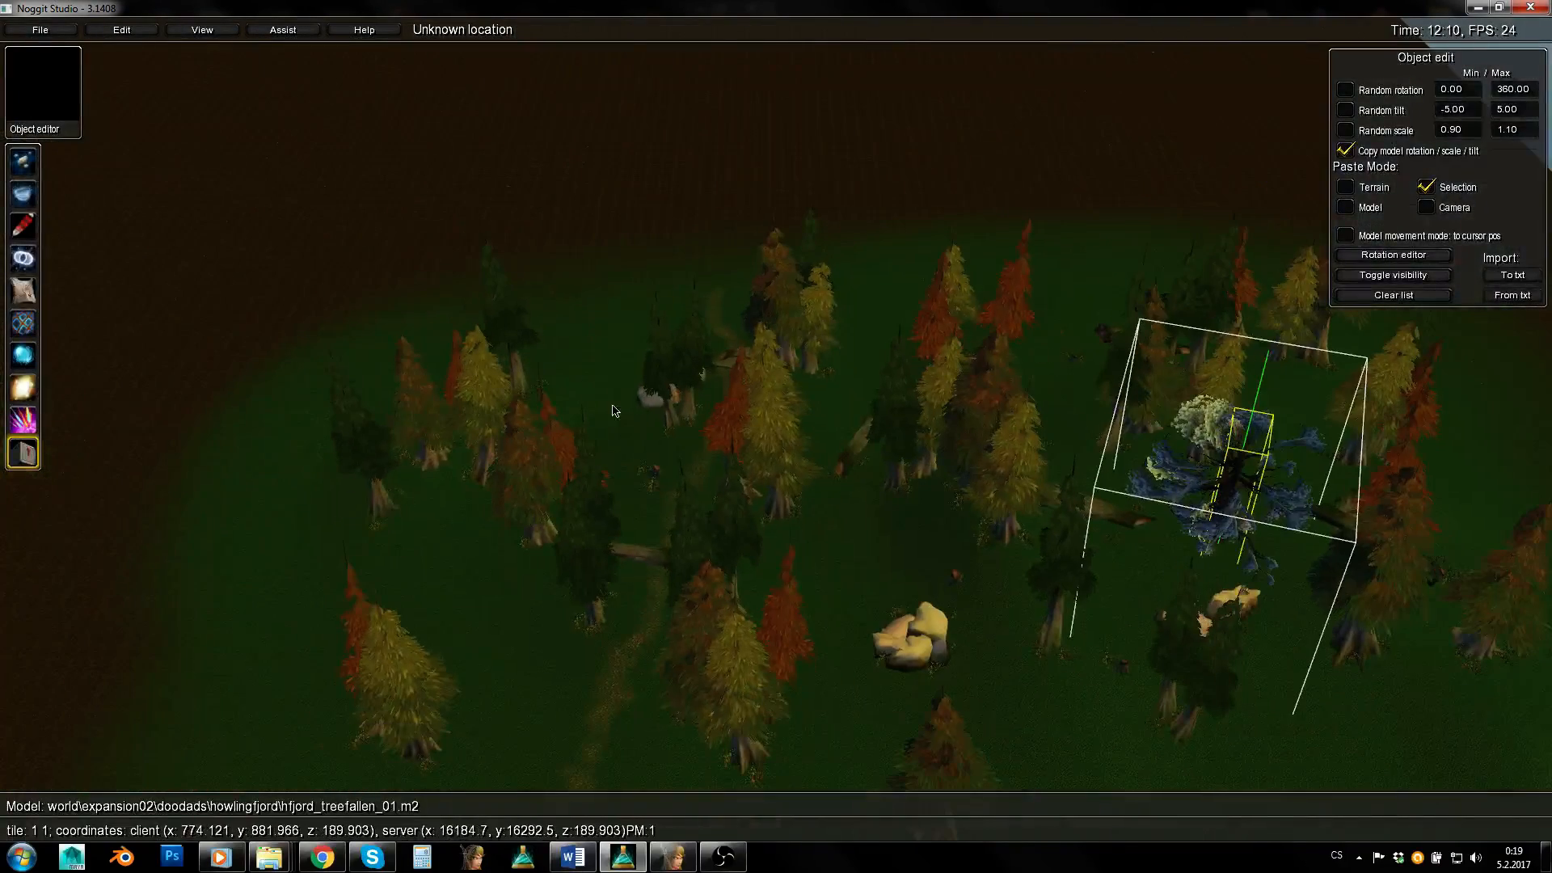
shift+right_drag(893, 405, 817, 415)
click(850, 556)
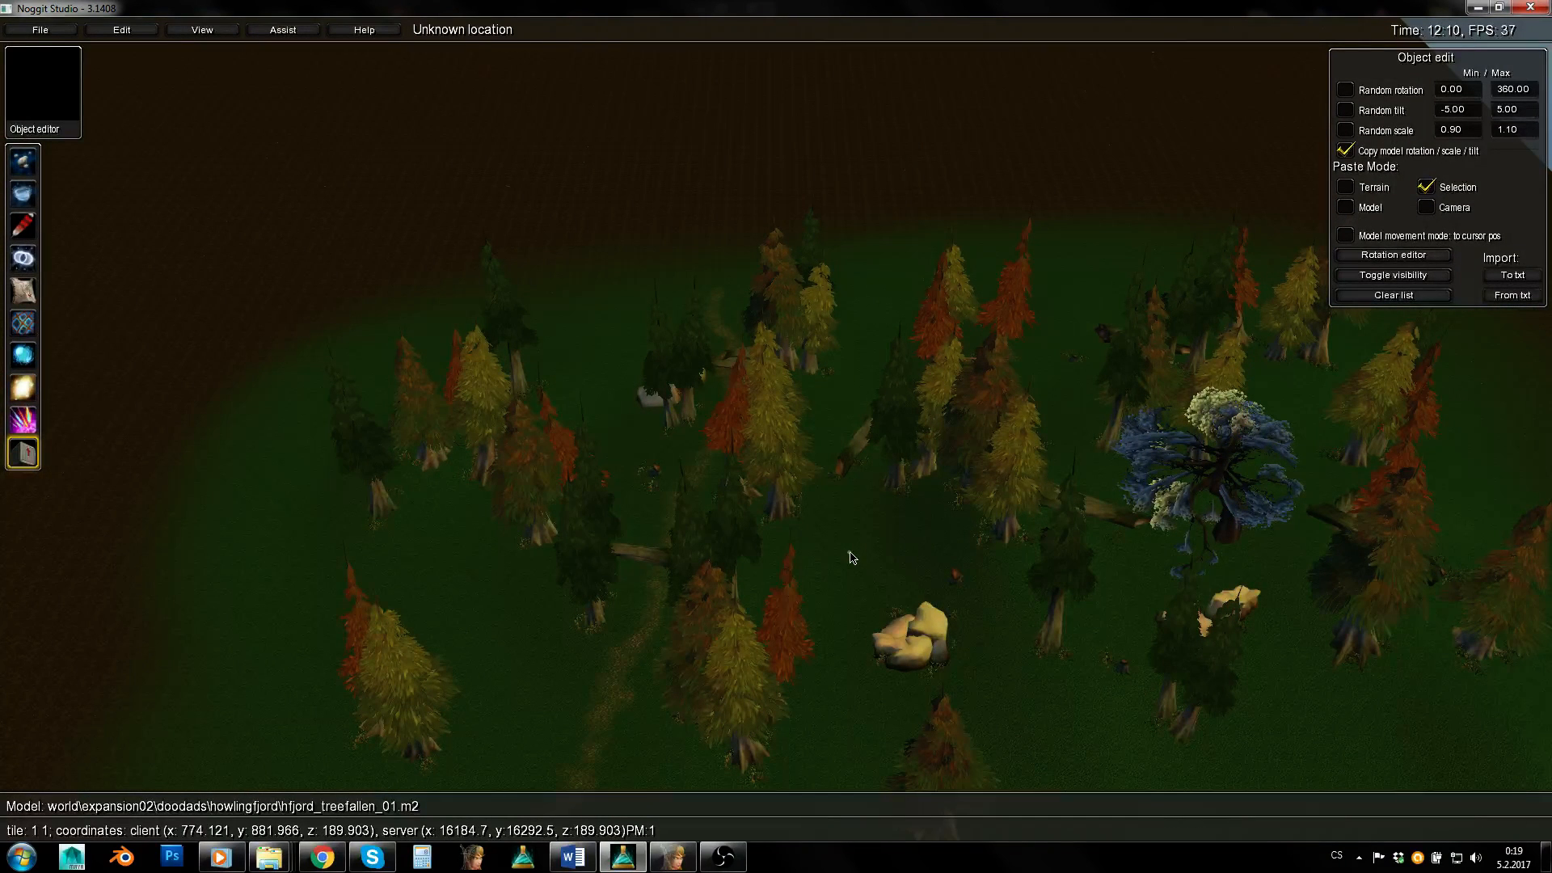
Examine the forest layout from high above and the blue-leaved tree with its boulders up close.
key(s)
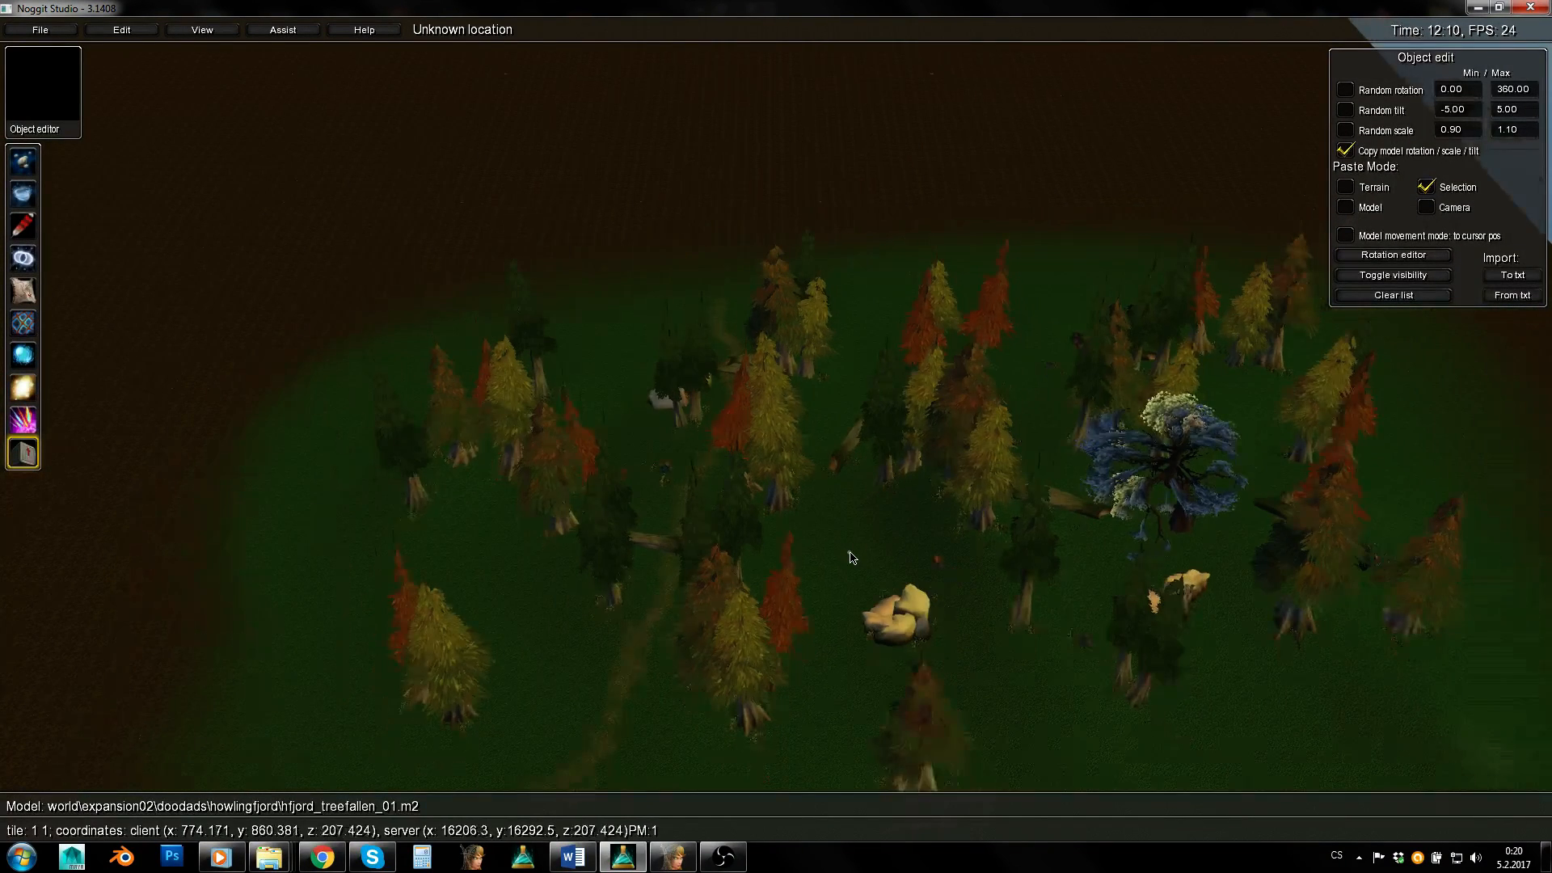
key(d)
right_drag(957, 362, 955, 418)
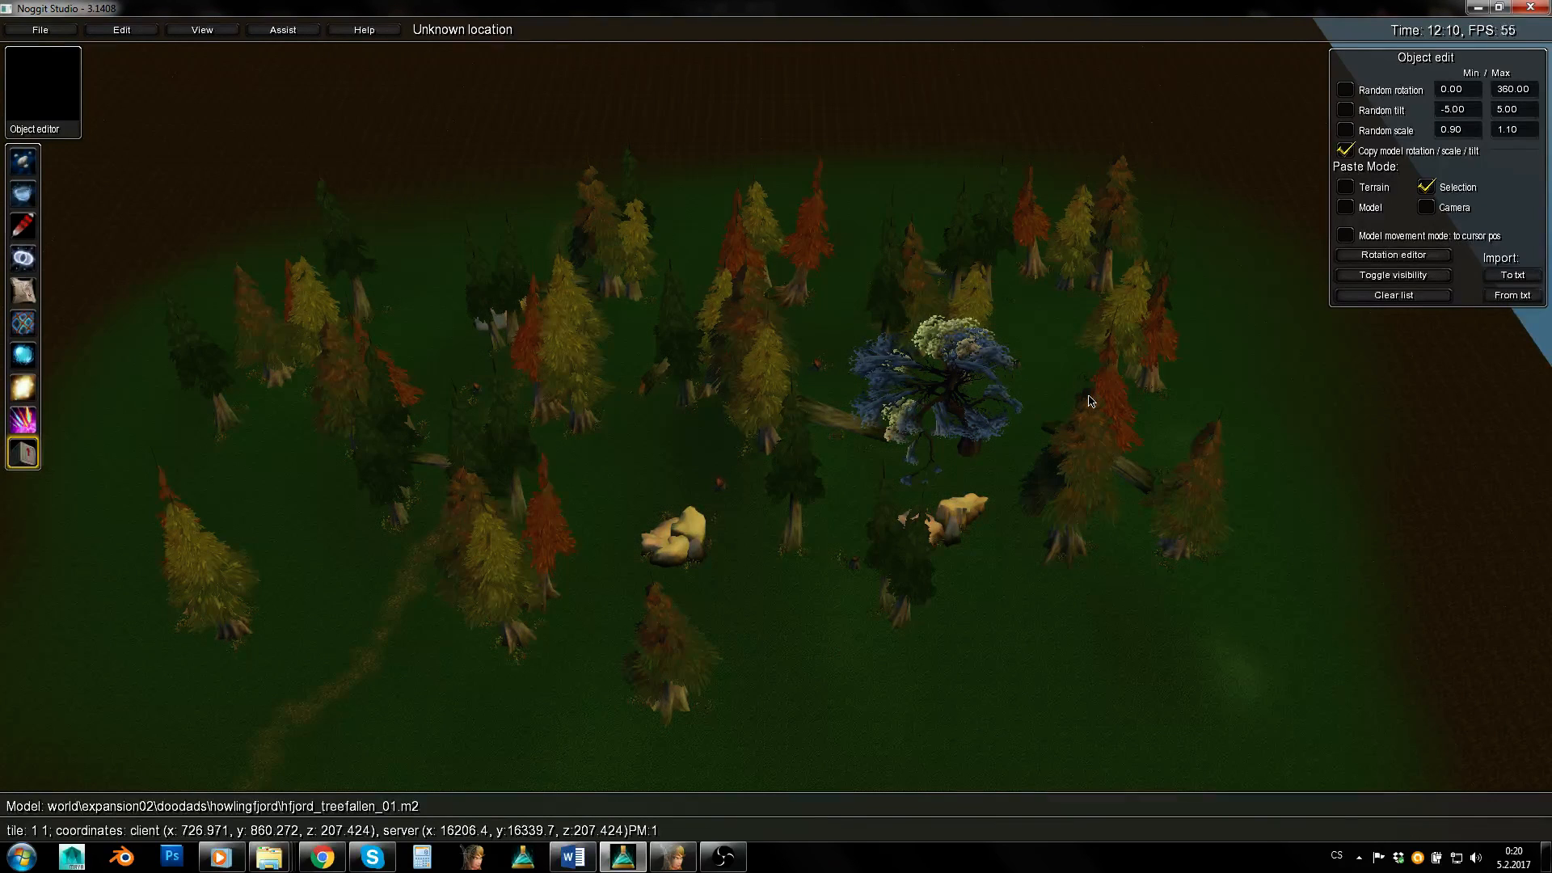
key(d)
right_drag(1091, 401, 725, 473)
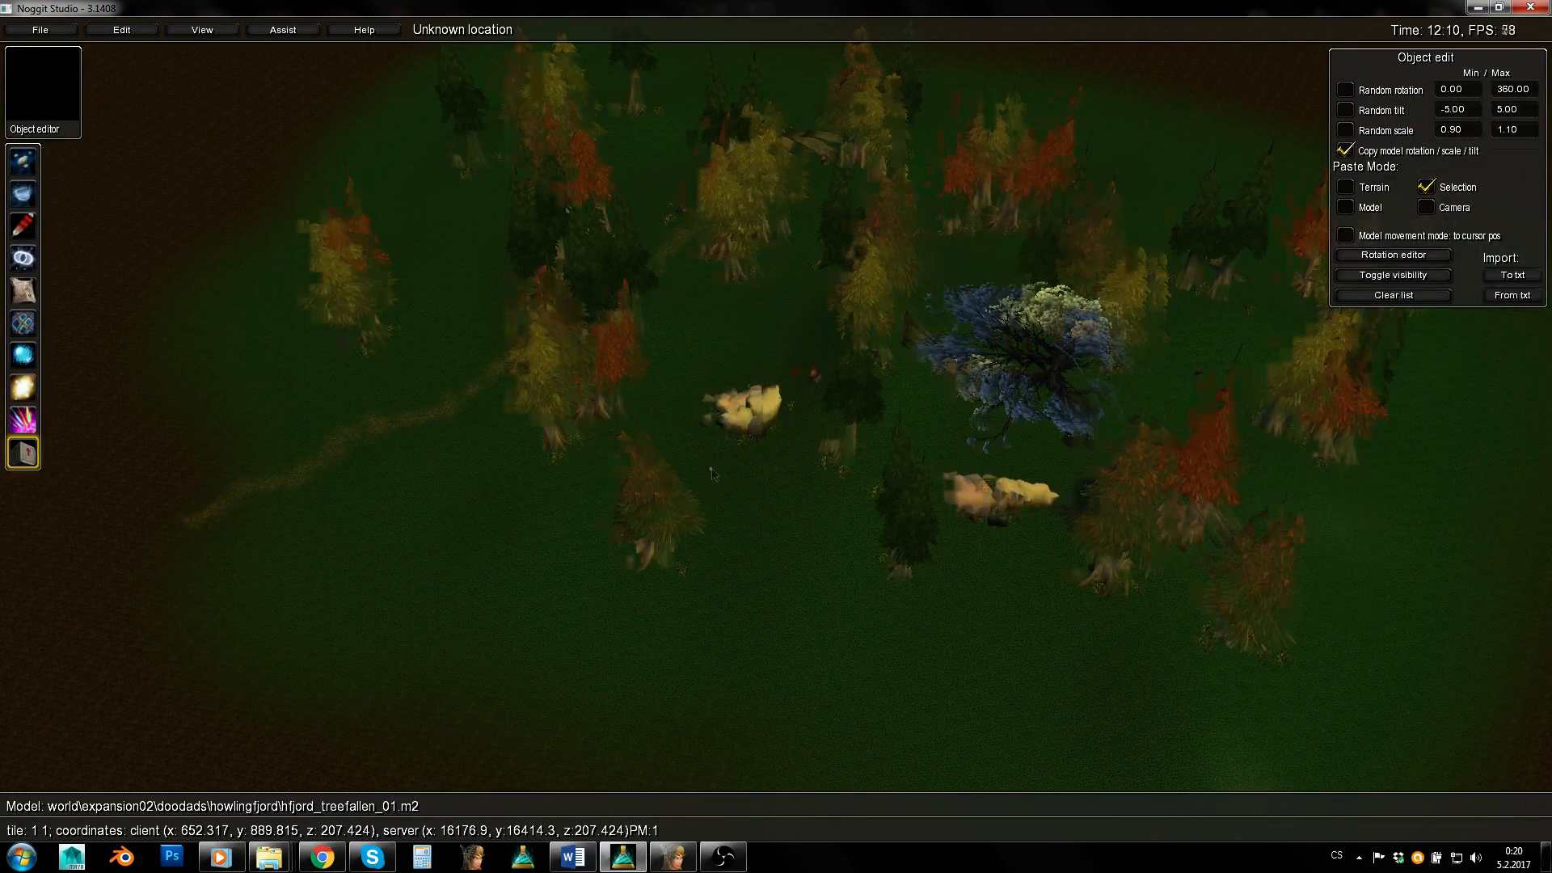
right_drag(716, 475, 921, 471)
key(s)
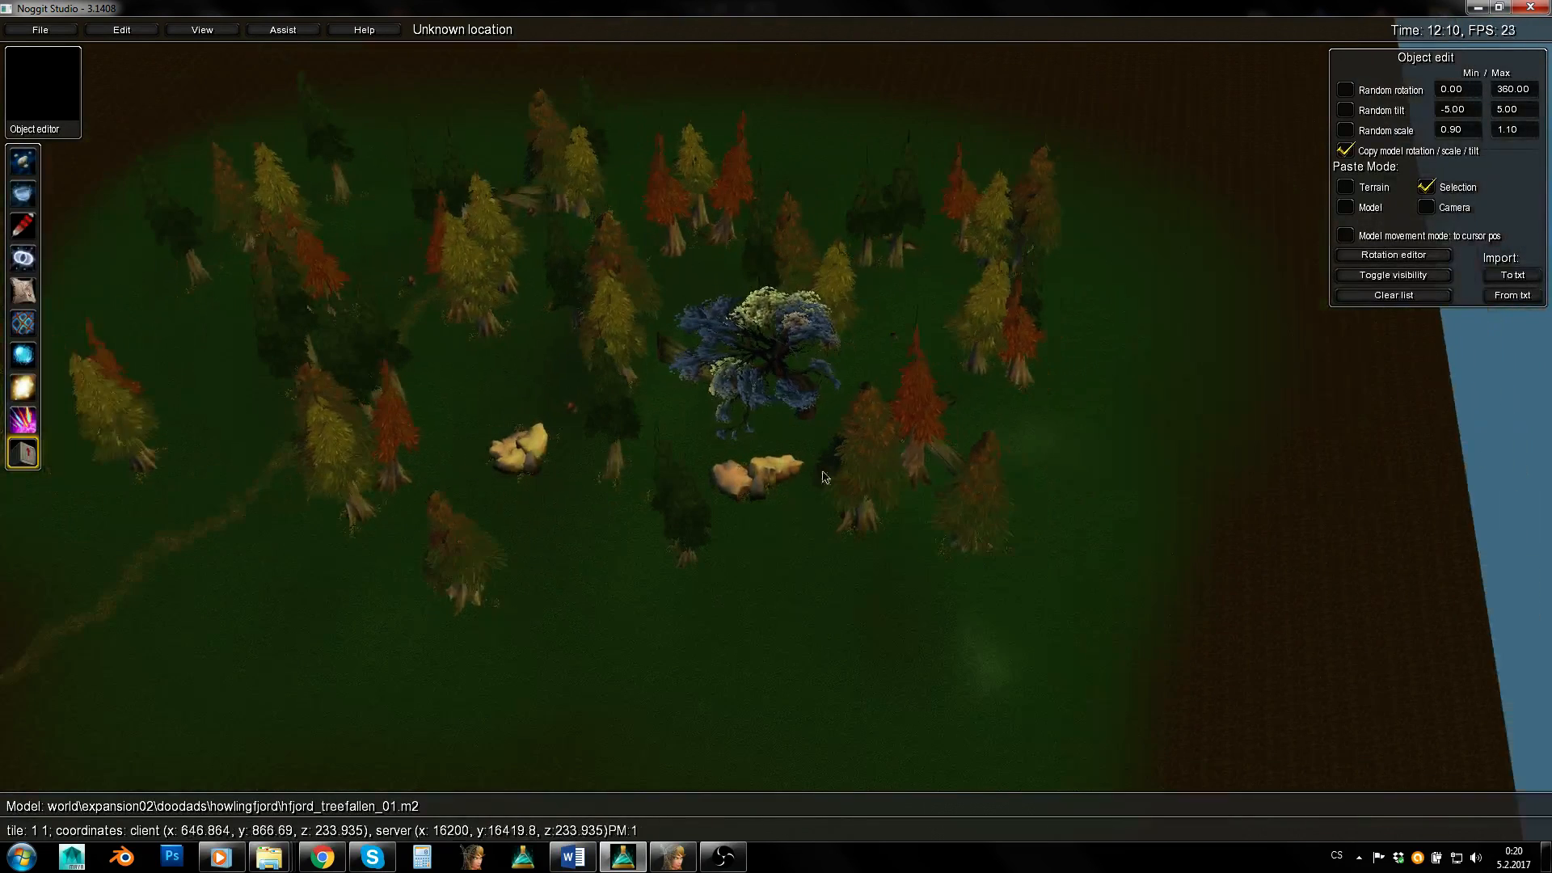
key(w)
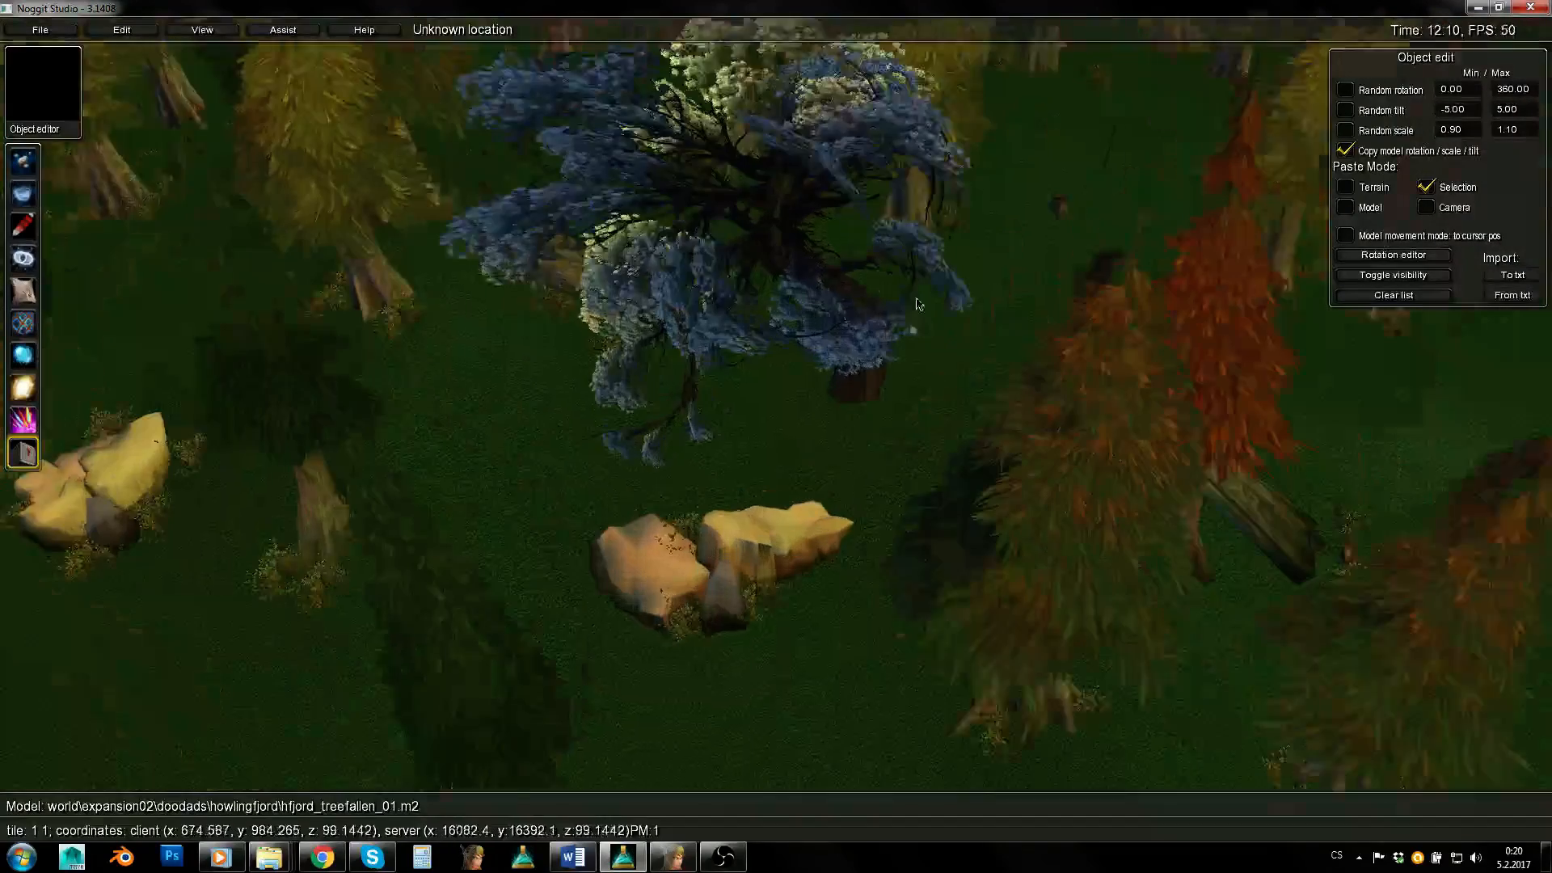
click(858, 385)
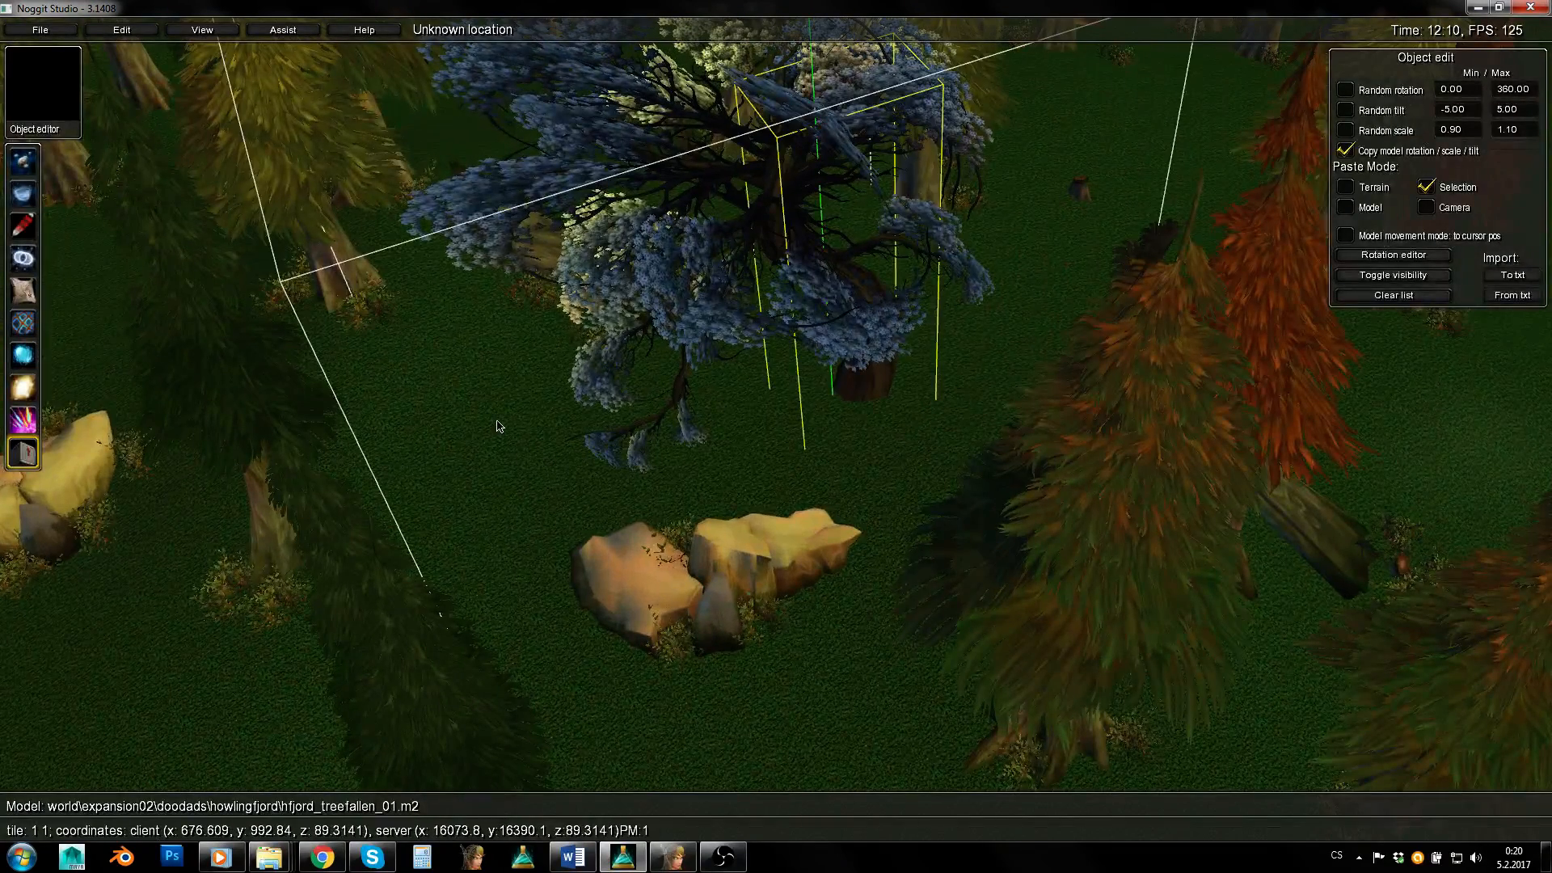
click(473, 438)
Add a Human scale reference model on the ground beside the large boulder group and tree stump.
key(s)
key(a)
right_drag(473, 438, 576, 471)
key(w)
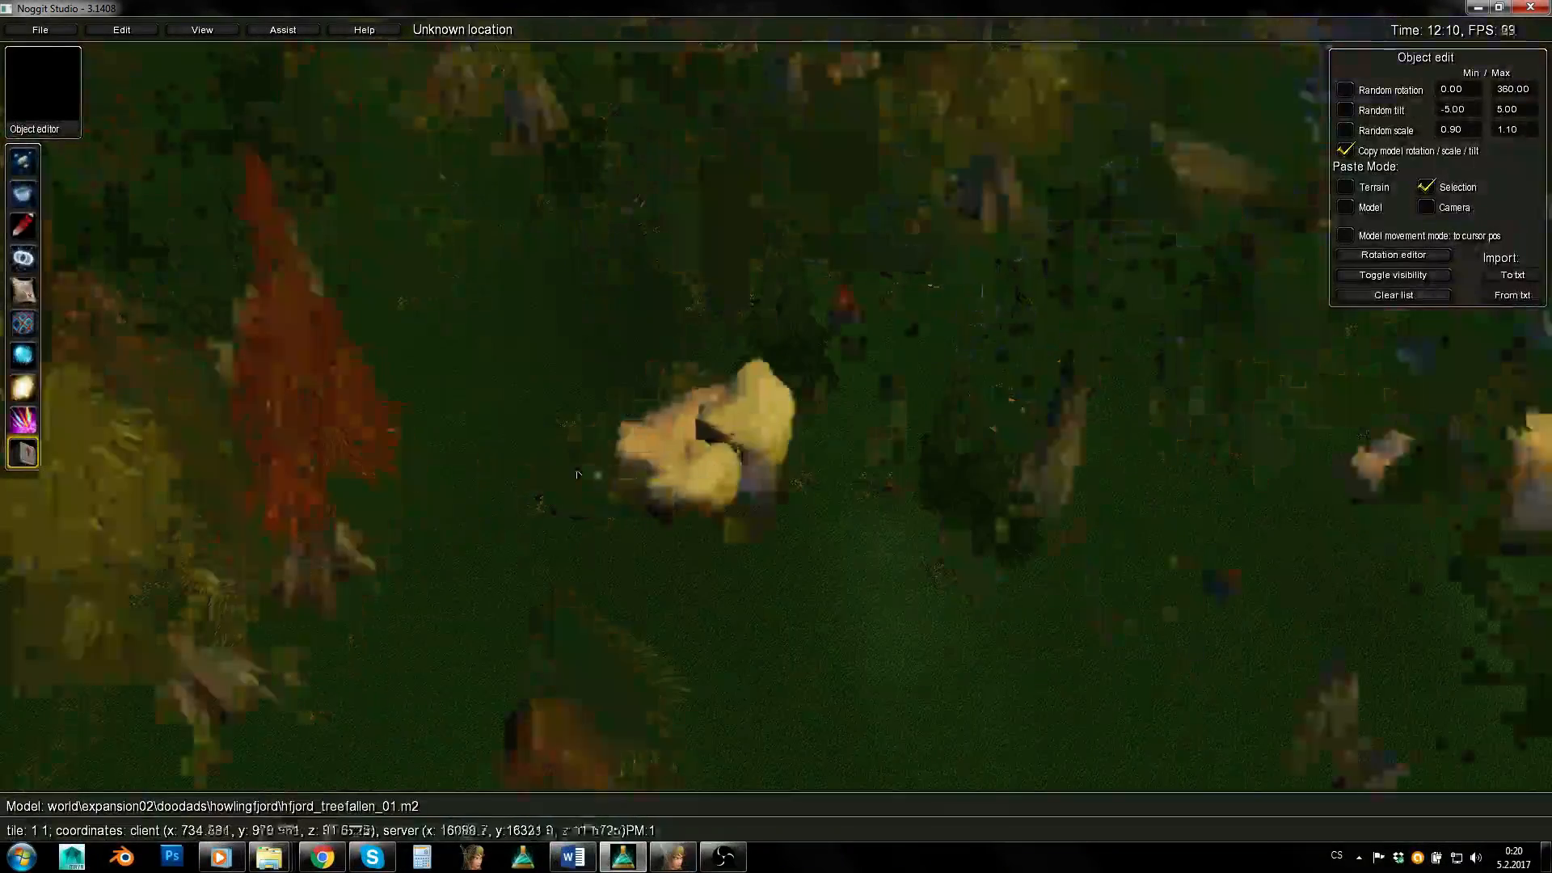
key(w)
key(w)
right_drag(421, 467, 776, 623)
key(s)
key(s)
key(e)
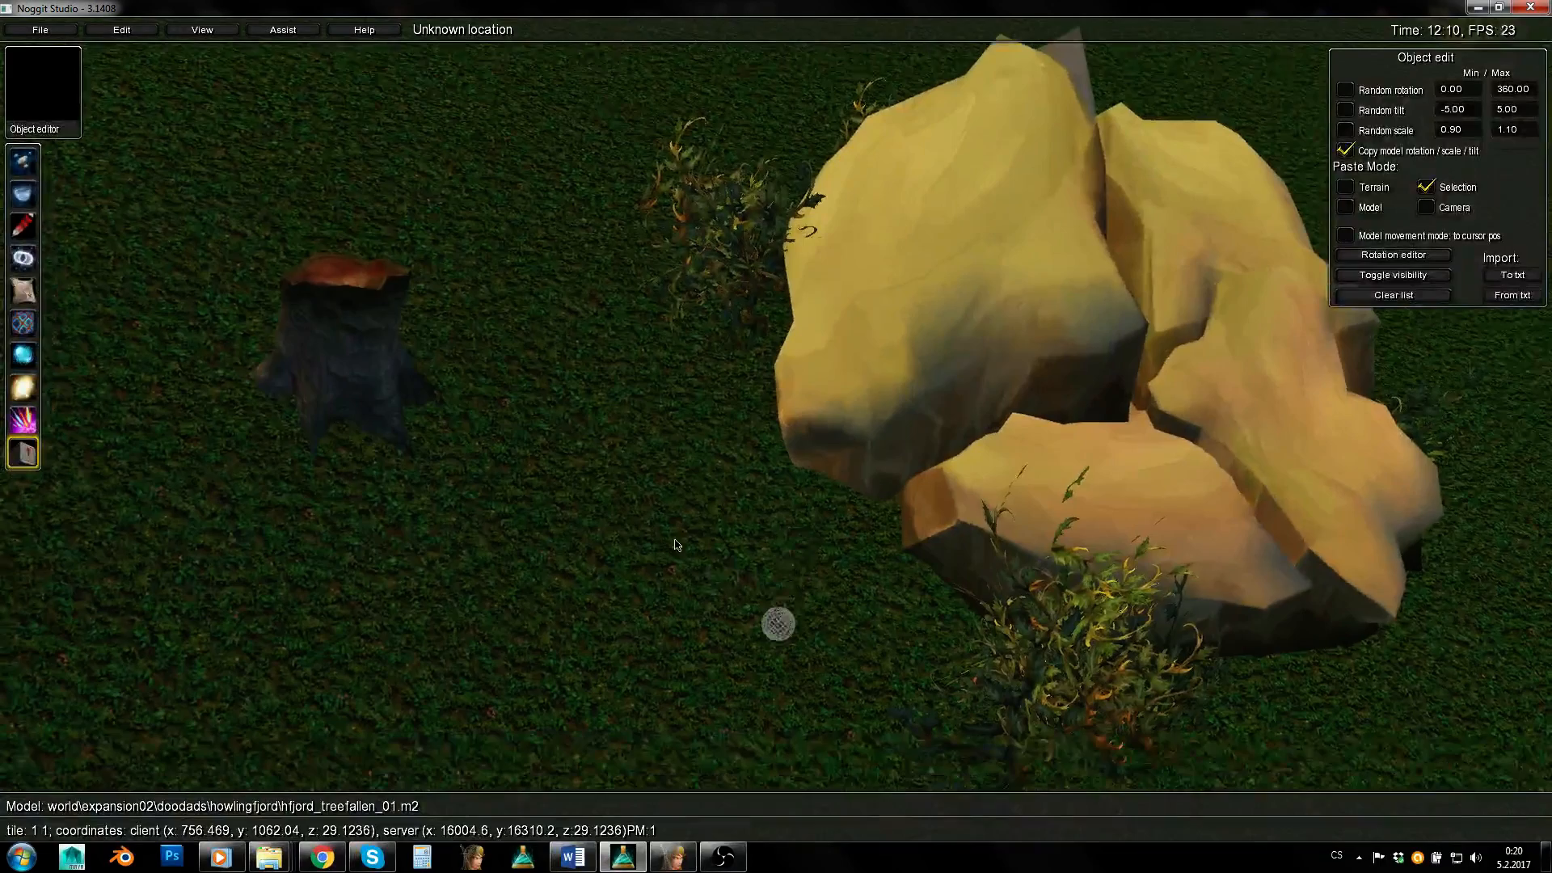
click(278, 30)
click(303, 123)
key(w)
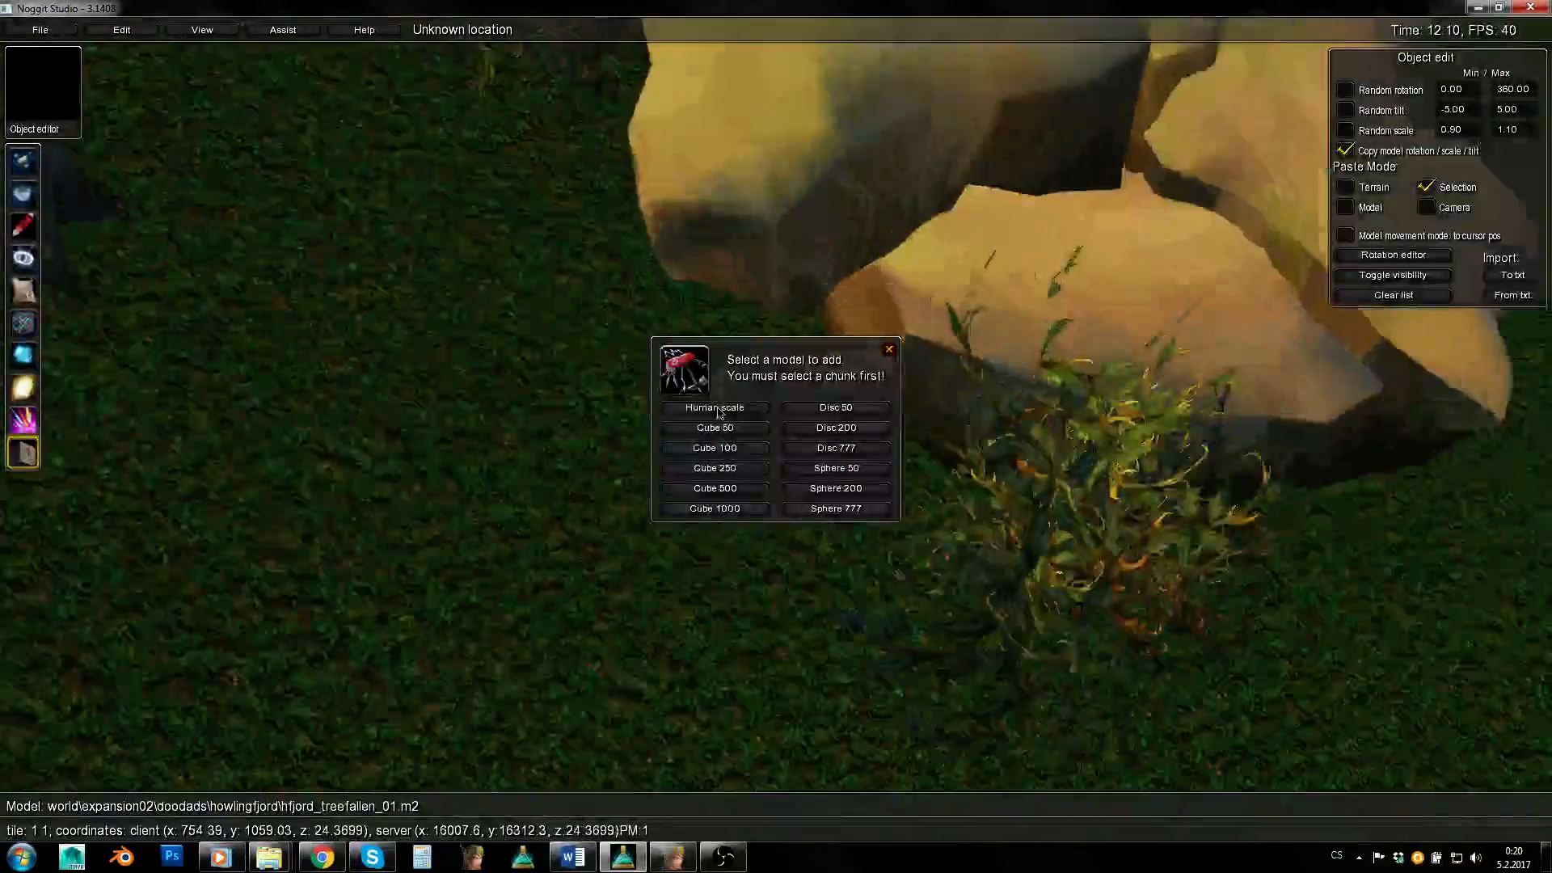
click(889, 349)
Move the human reference model from the ground onto the boulder group.
click(706, 327)
shift+drag(740, 312, 1083, 328)
middle_drag(808, 370, 995, 274)
key(d)
right_drag(995, 275, 708, 237)
middle_drag(708, 238, 760, 182)
right_drag(760, 181, 740, 127)
middle_drag(808, 271, 735, 64)
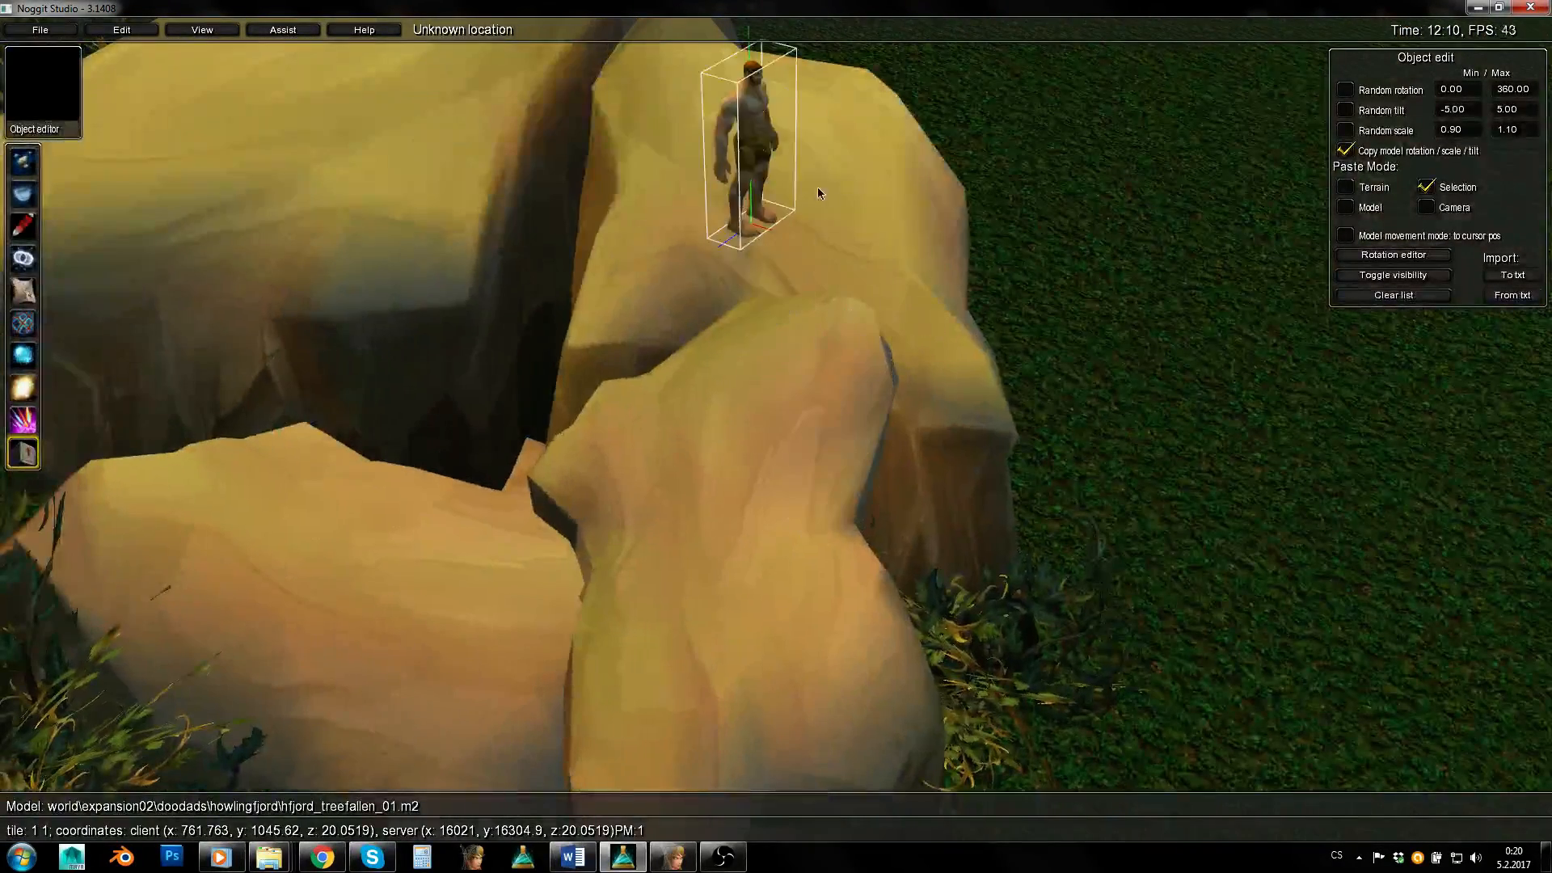
Shift the human model to the peak of the tallest boulder and turn it around.
key(d)
right_drag(817, 188, 679, 190)
key(w)
middle_drag(679, 190, 646, 118)
right_drag(647, 118, 664, 323)
middle_drag(664, 323, 612, 157)
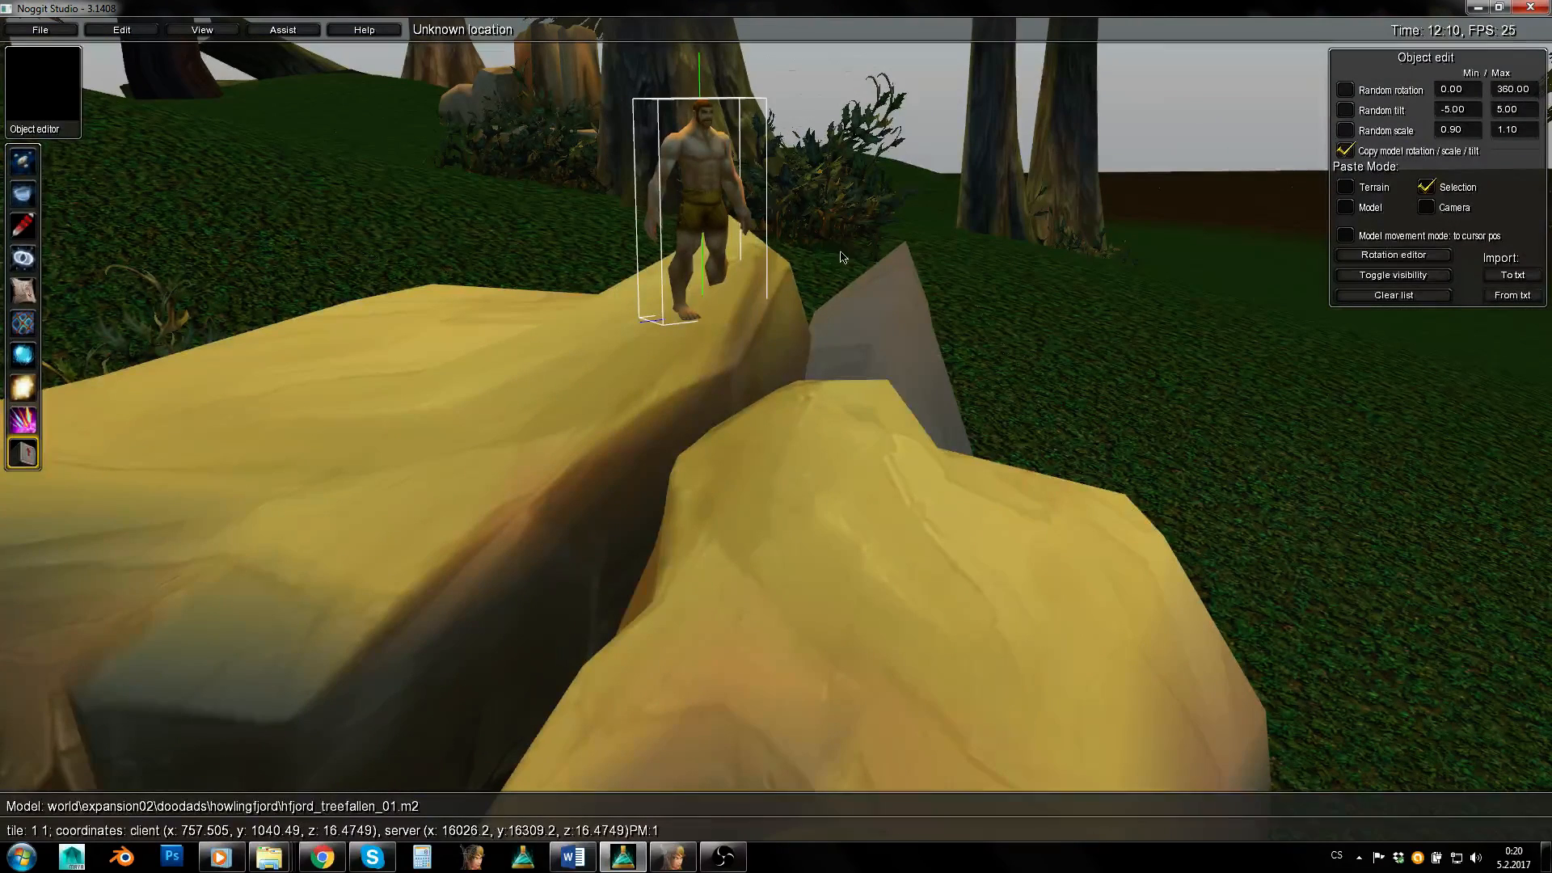
drag(841, 257, 640, 239)
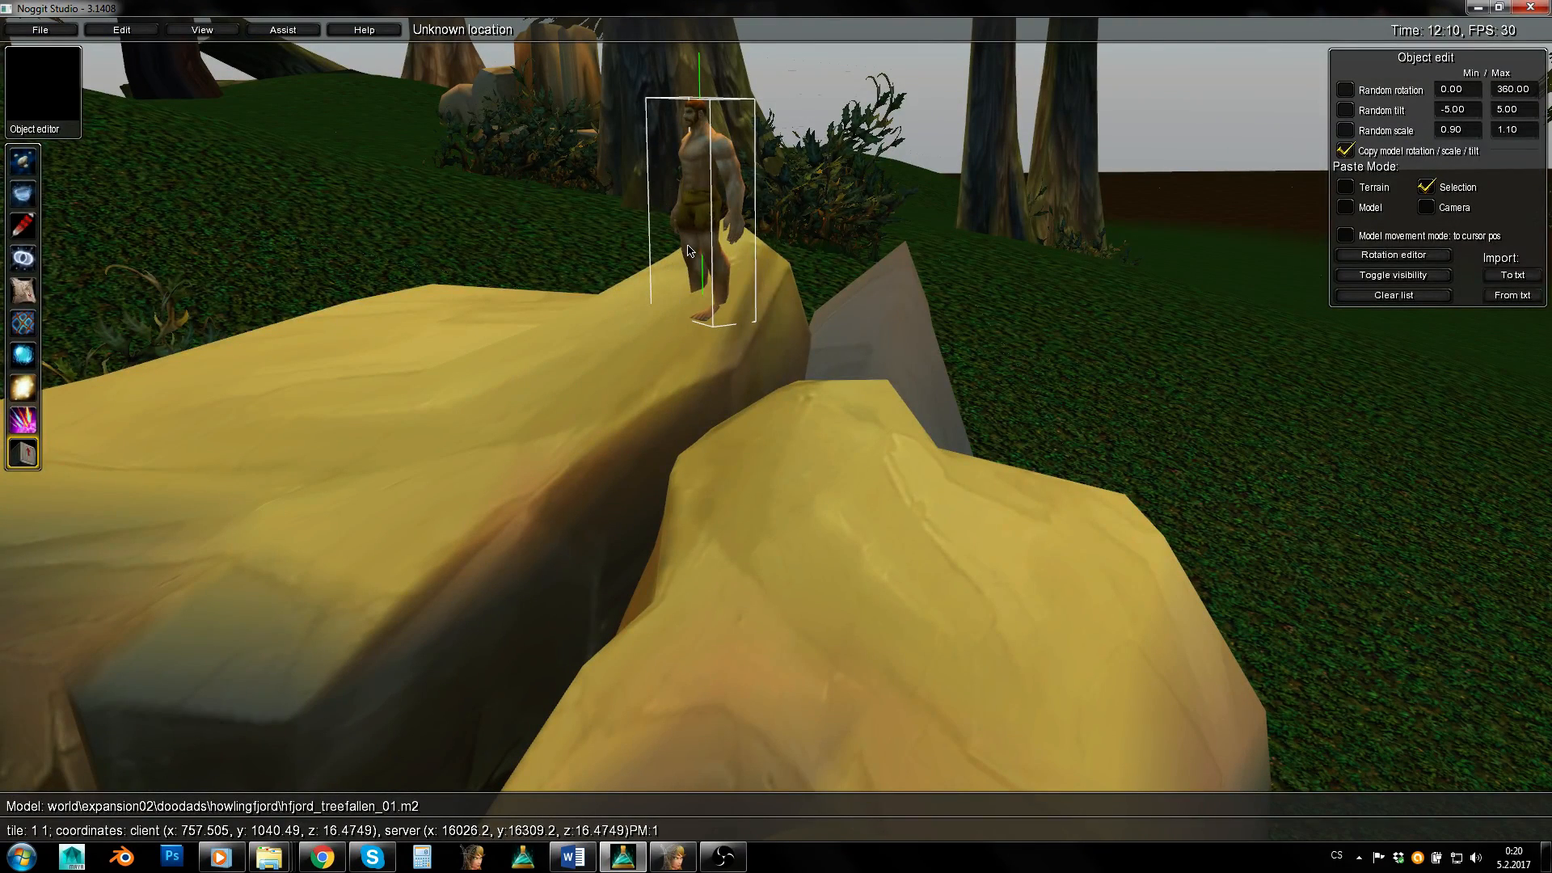
Compare the human model's size with the boulders from several sides and delete the model.
key(s)
key(a)
right_drag(688, 245, 945, 351)
key(q)
key(w)
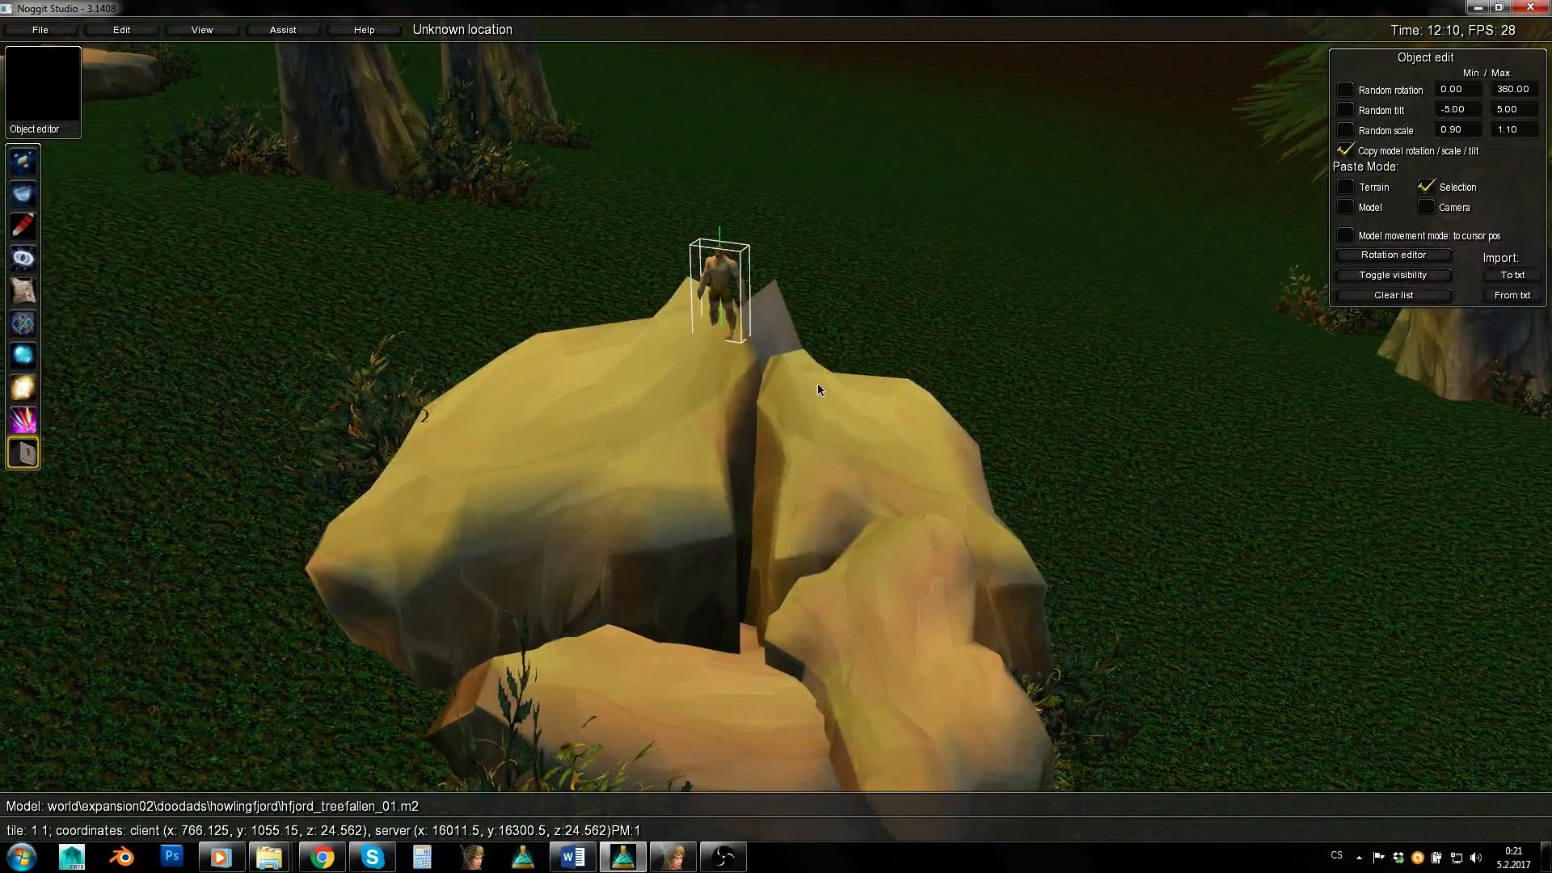
key(a)
right_drag(496, 354, 890, 335)
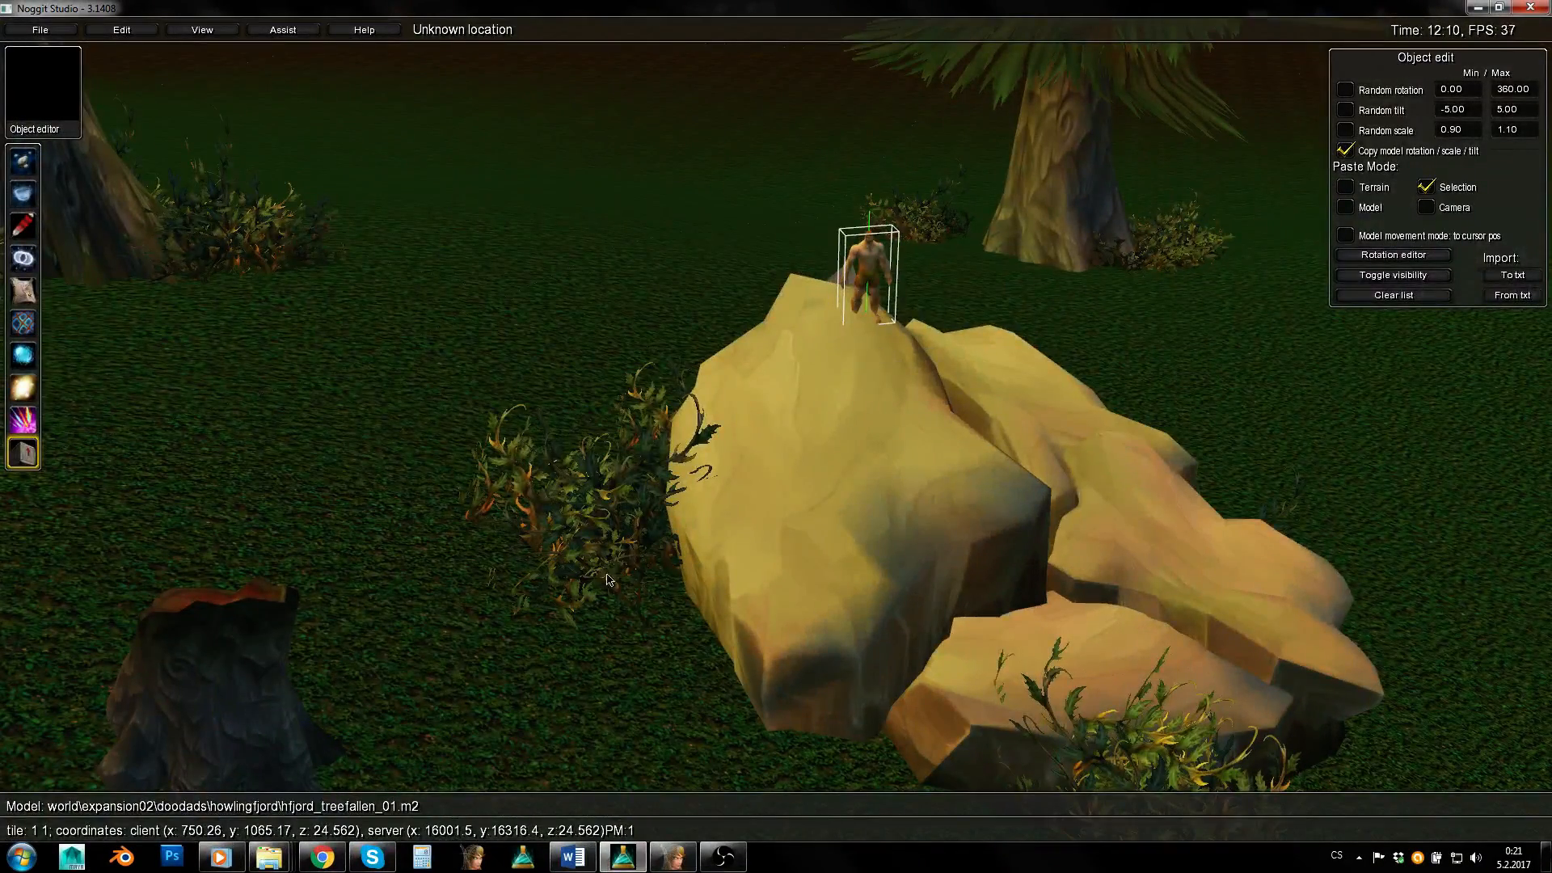
key(s)
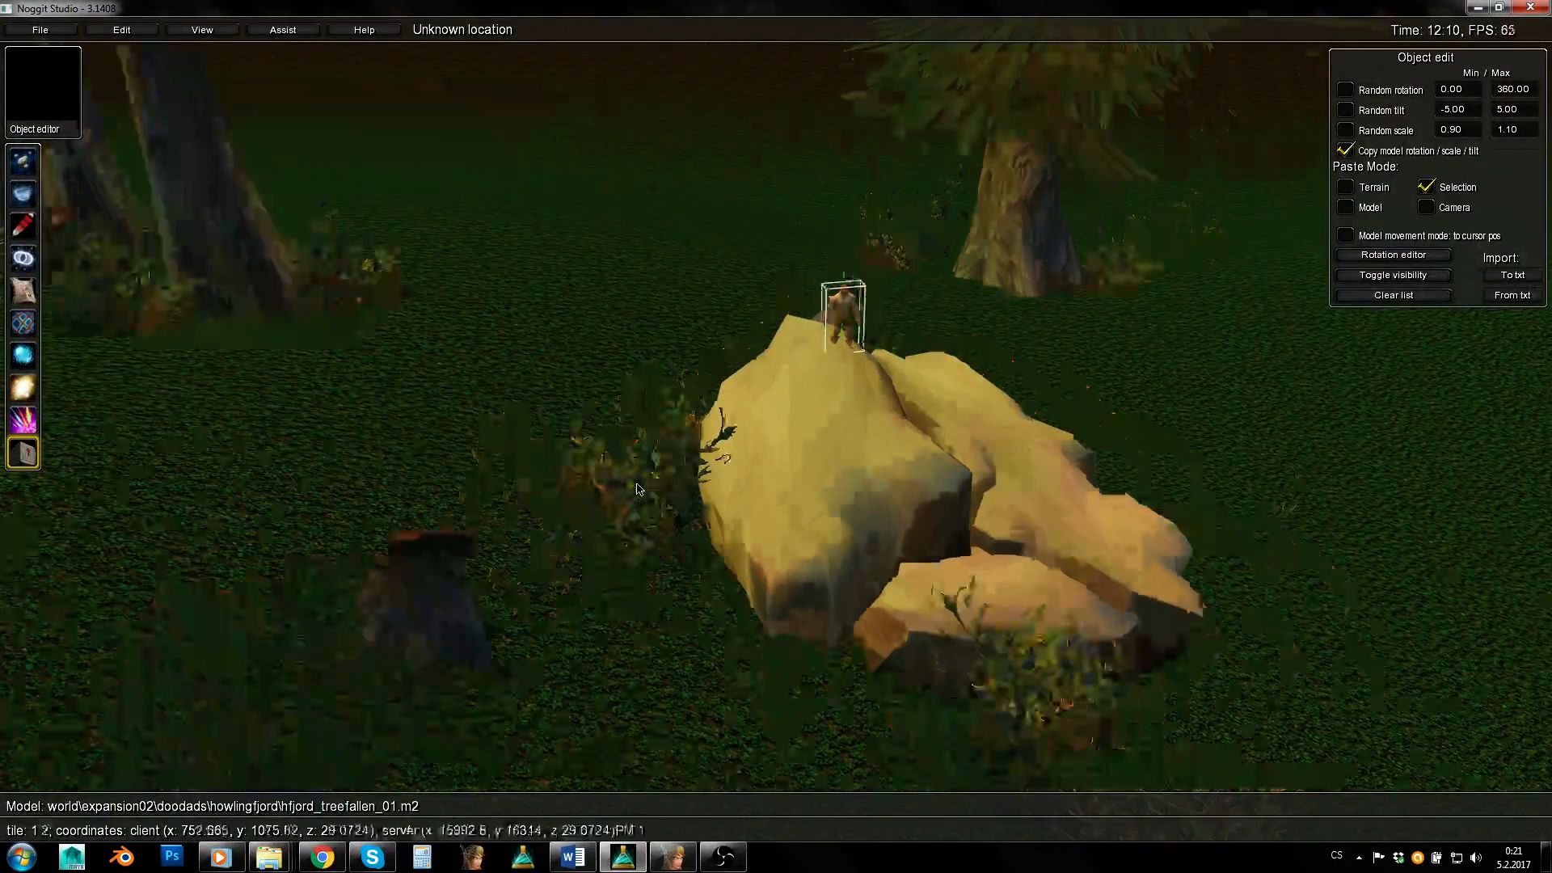
key(Delete)
click(1071, 366)
Examine the boulder group and the small tree stump from above and farther away.
key(d)
right_drag(1195, 408, 474, 486)
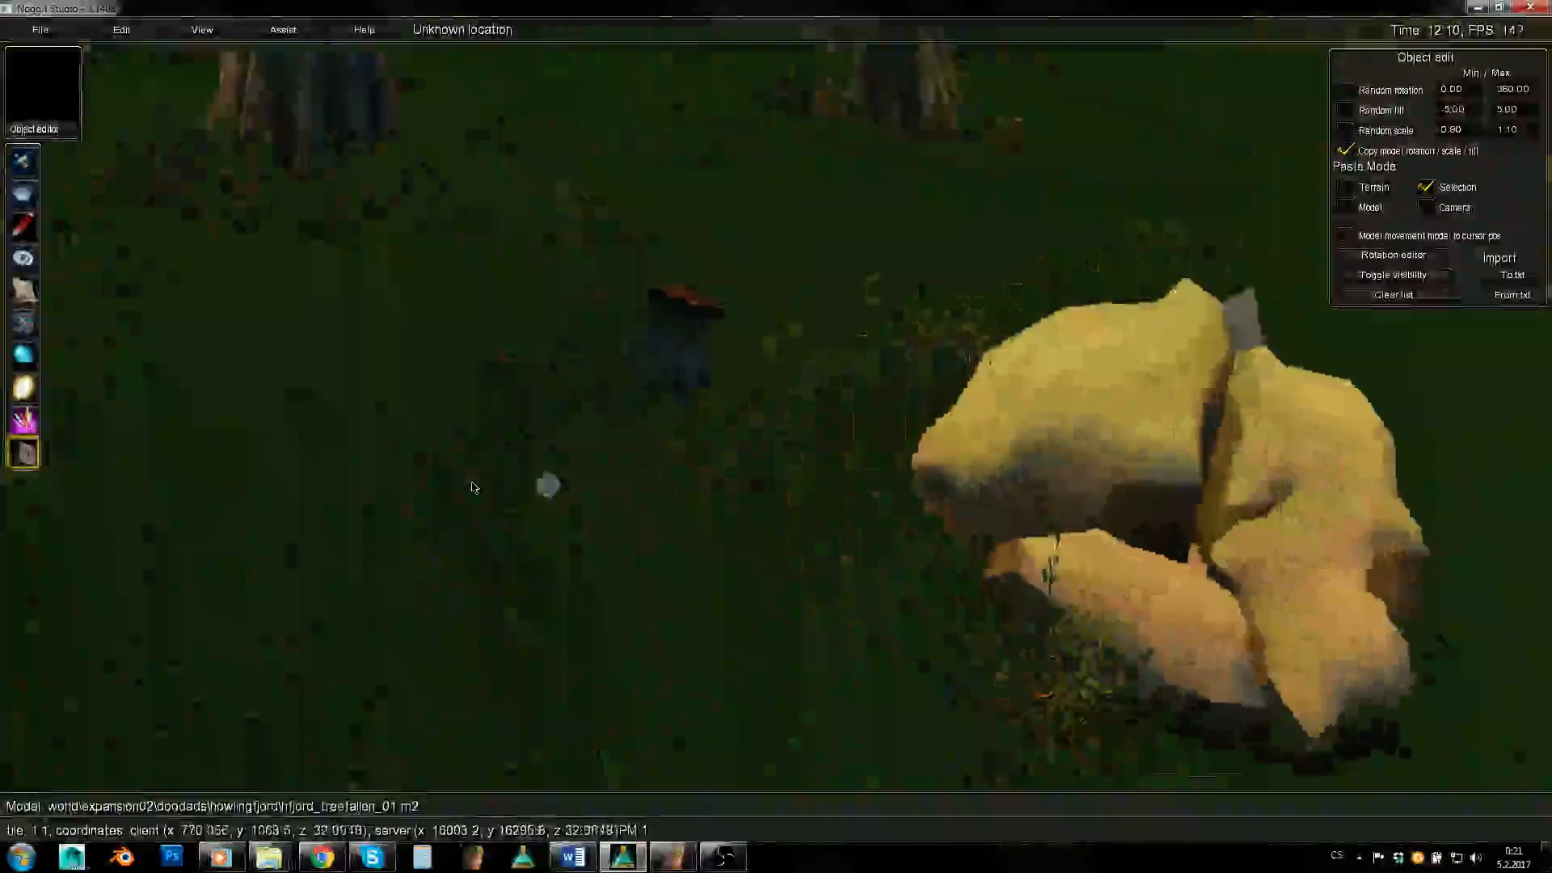
key(s)
key(d)
right_drag(1002, 441, 697, 444)
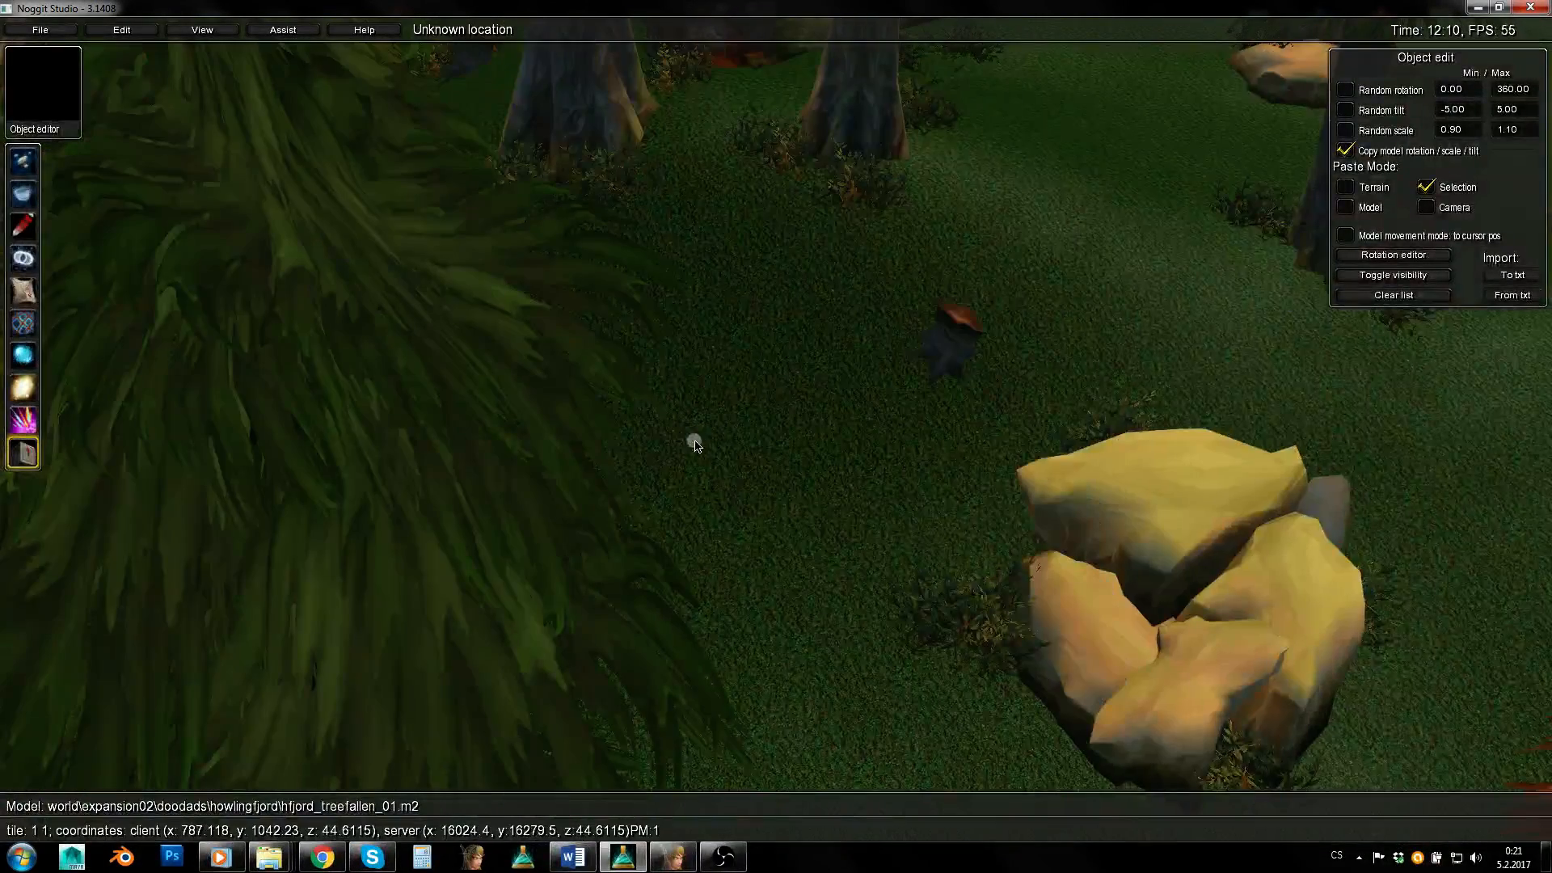
key(s)
key(d)
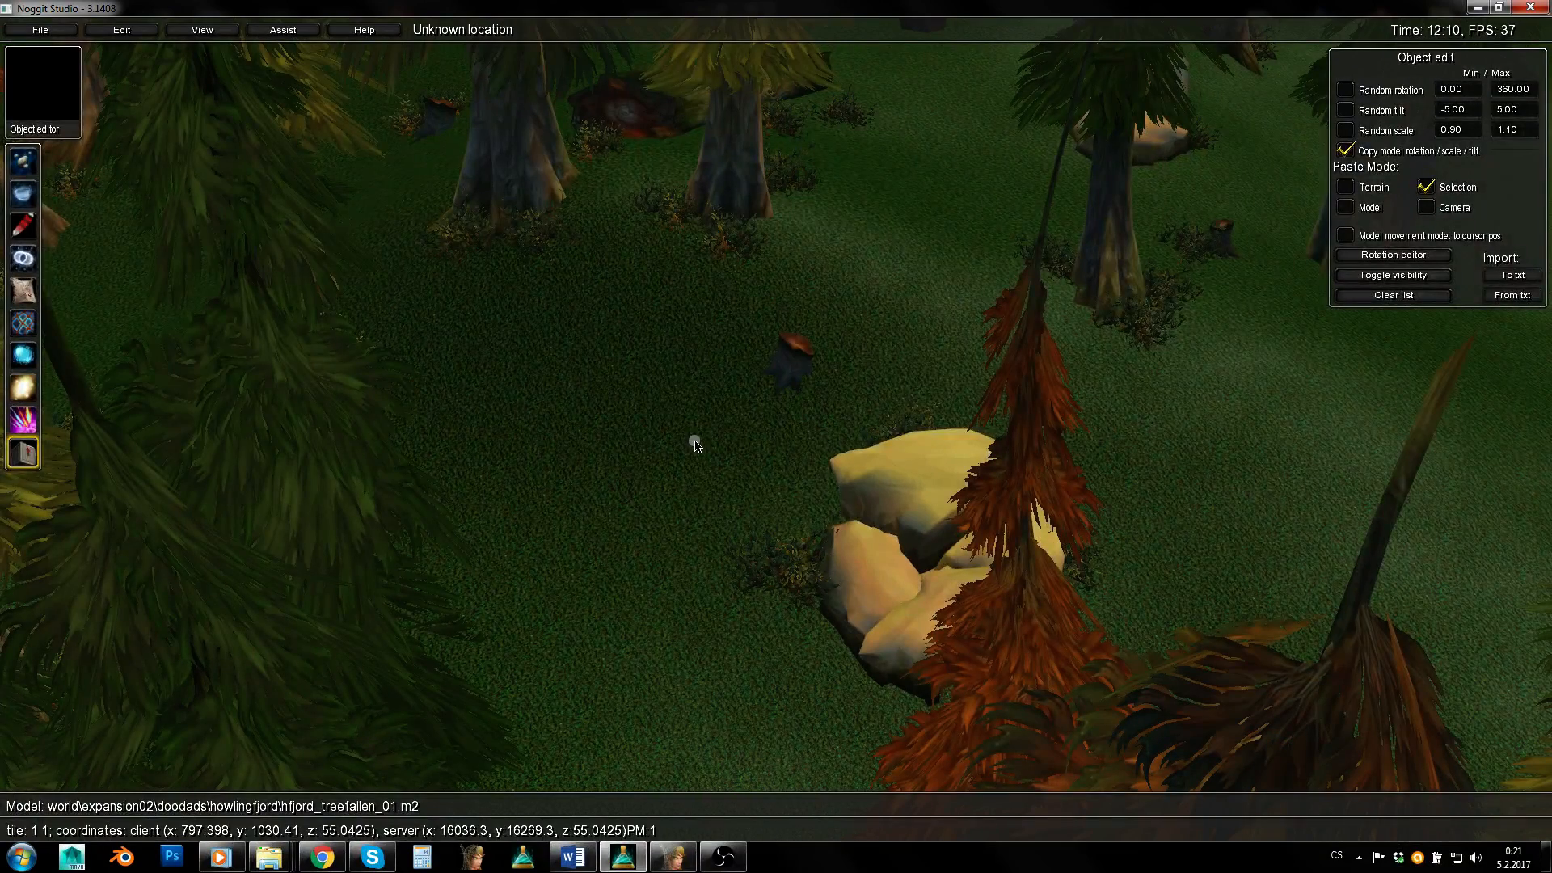
Rotate the blue-leaved tree to face a different direction among the surrounding trees.
key(d)
key(w)
key(q)
right_drag(880, 439, 739, 353)
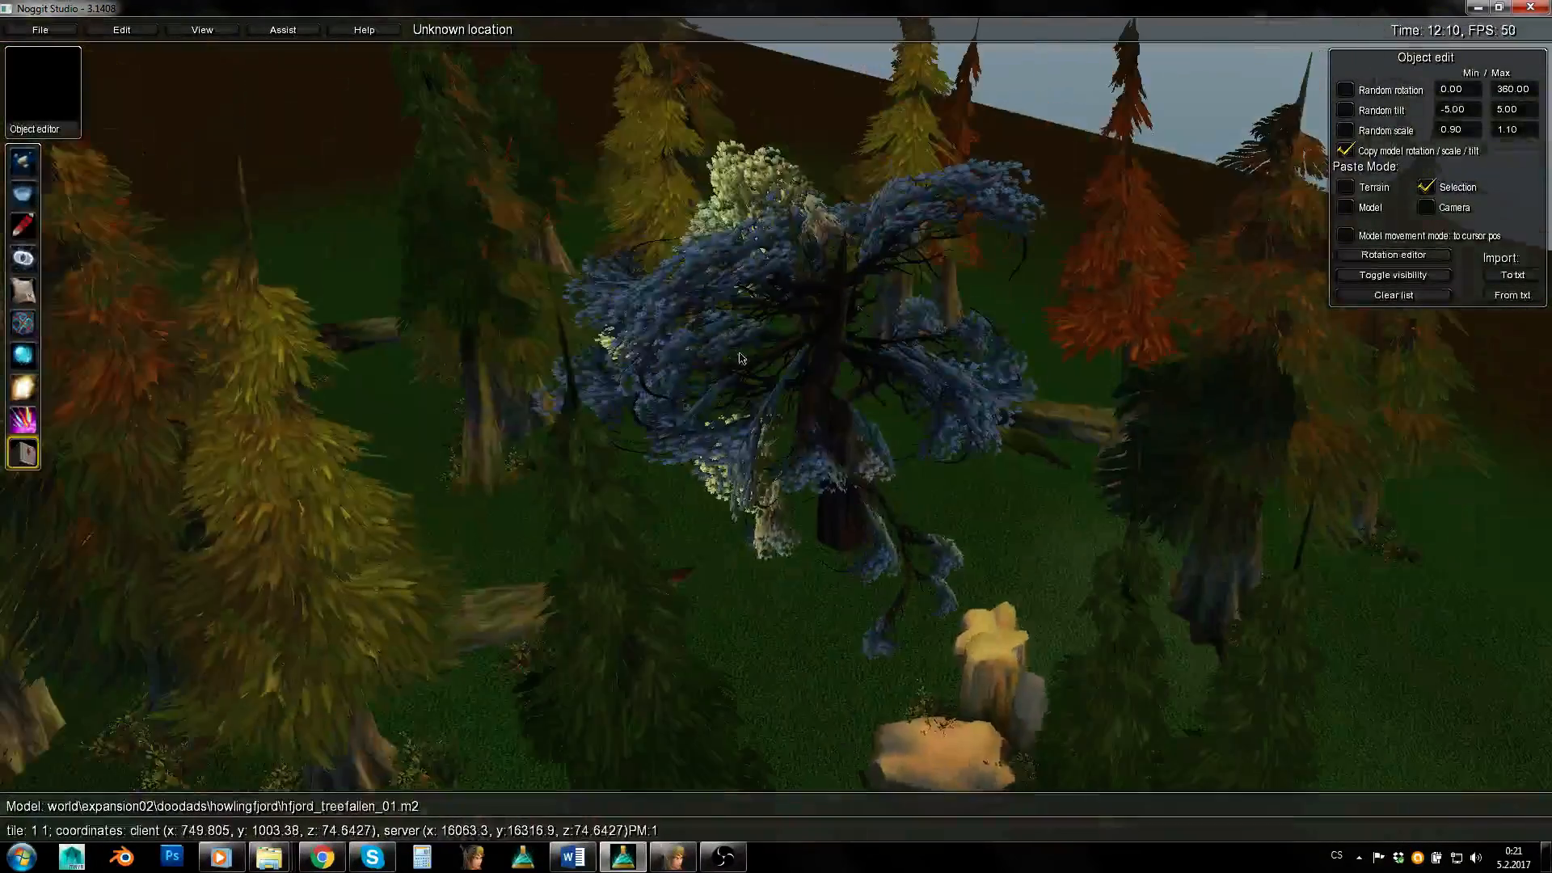
click(879, 300)
right_drag(1104, 468, 866, 516)
key(d)
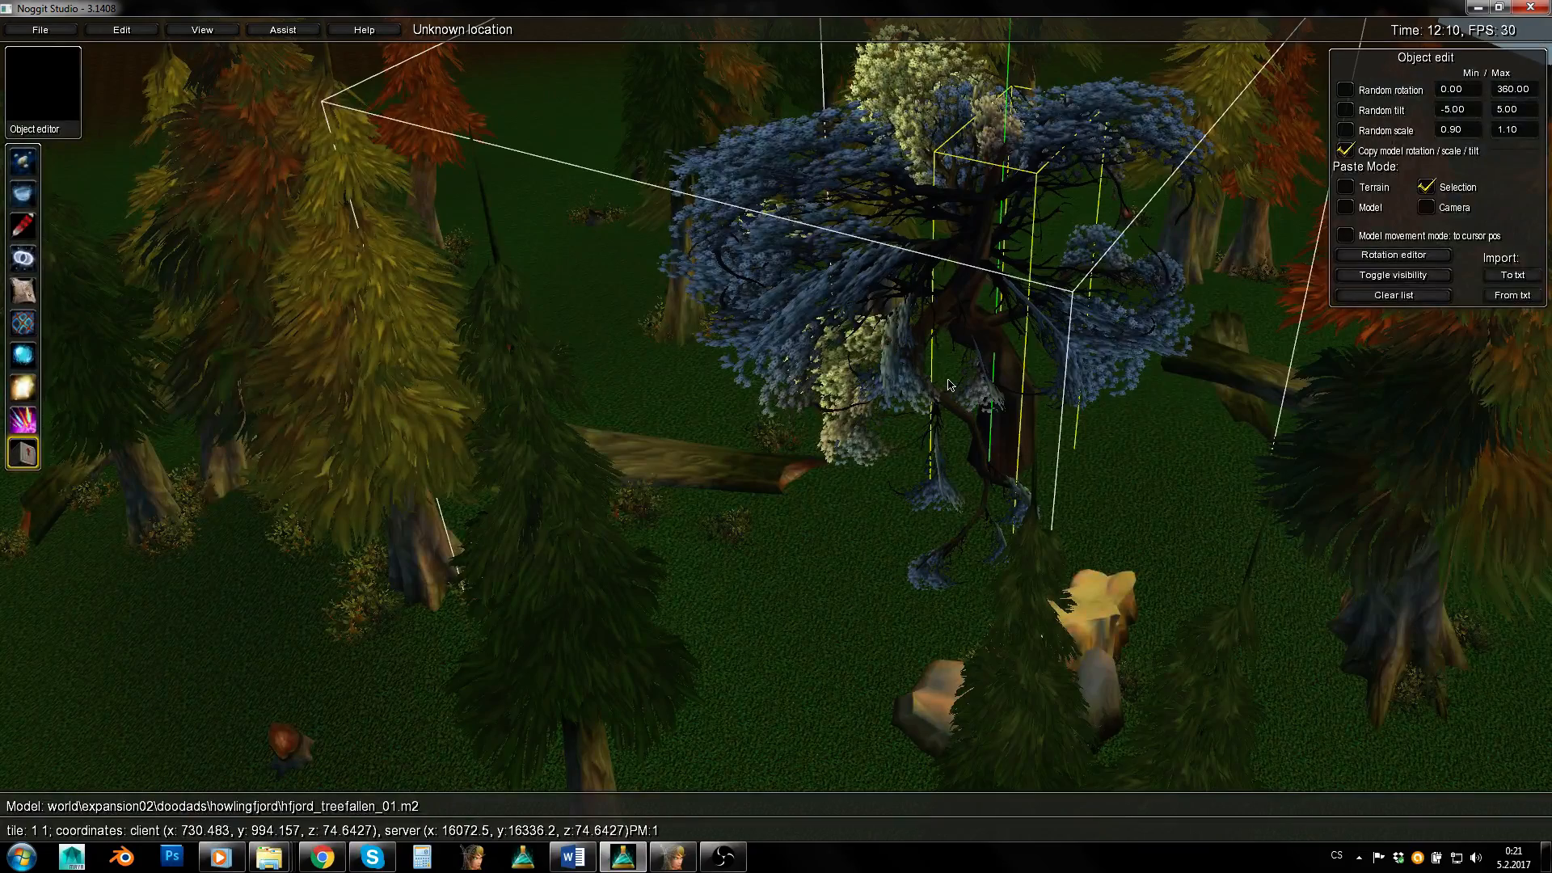
shift+right_drag(1125, 478, 989, 469)
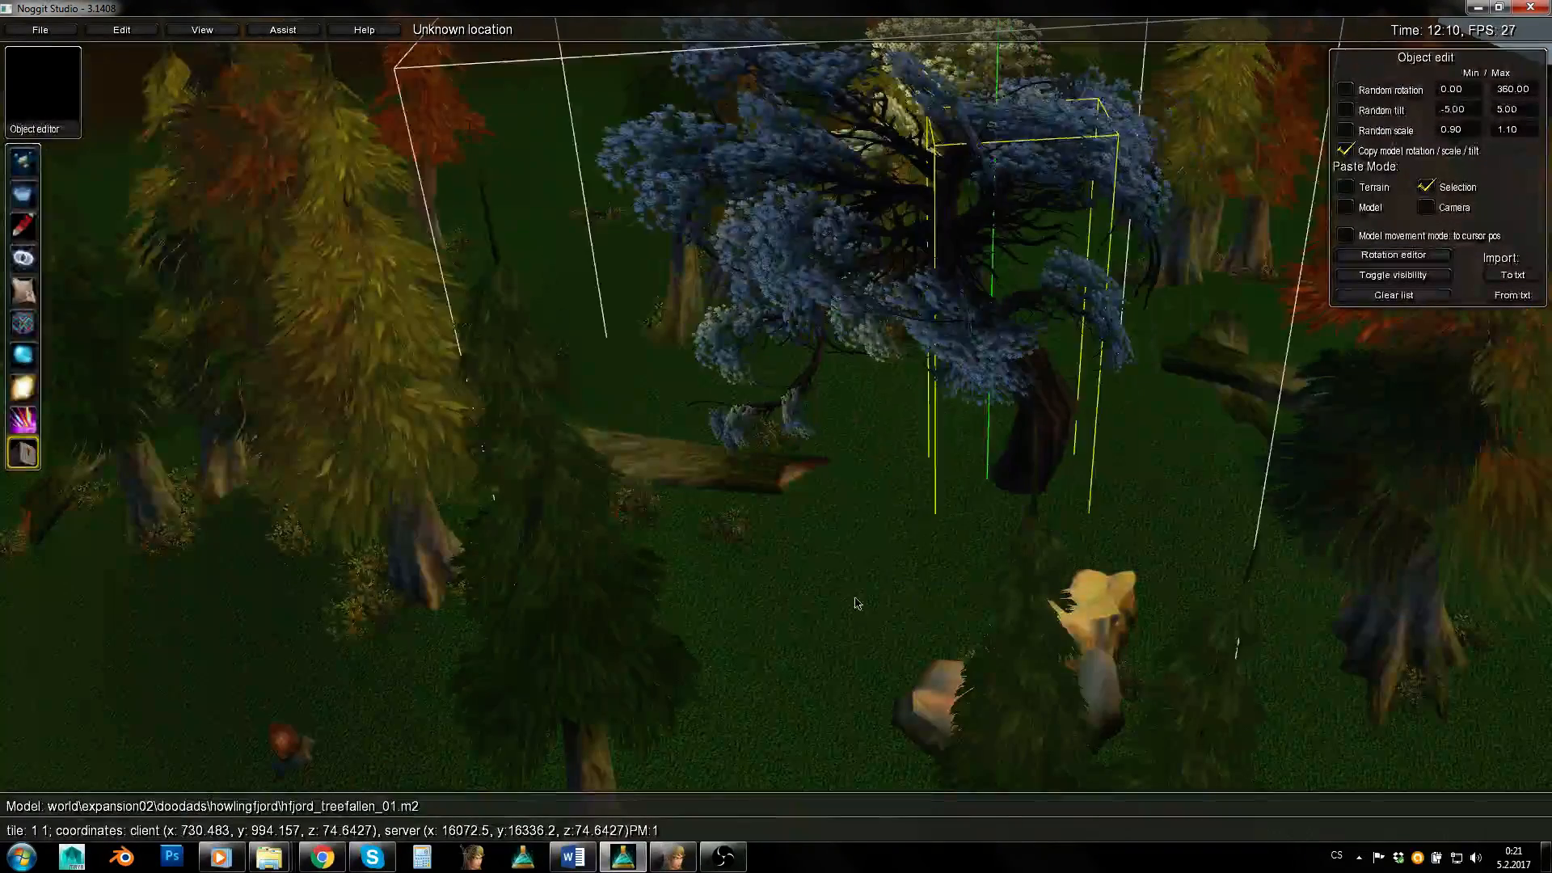
shift+right_drag(973, 361, 811, 434)
Switch to World of Warcraft Model Viewer and search the model list for "skelet".
key(s)
key(a)
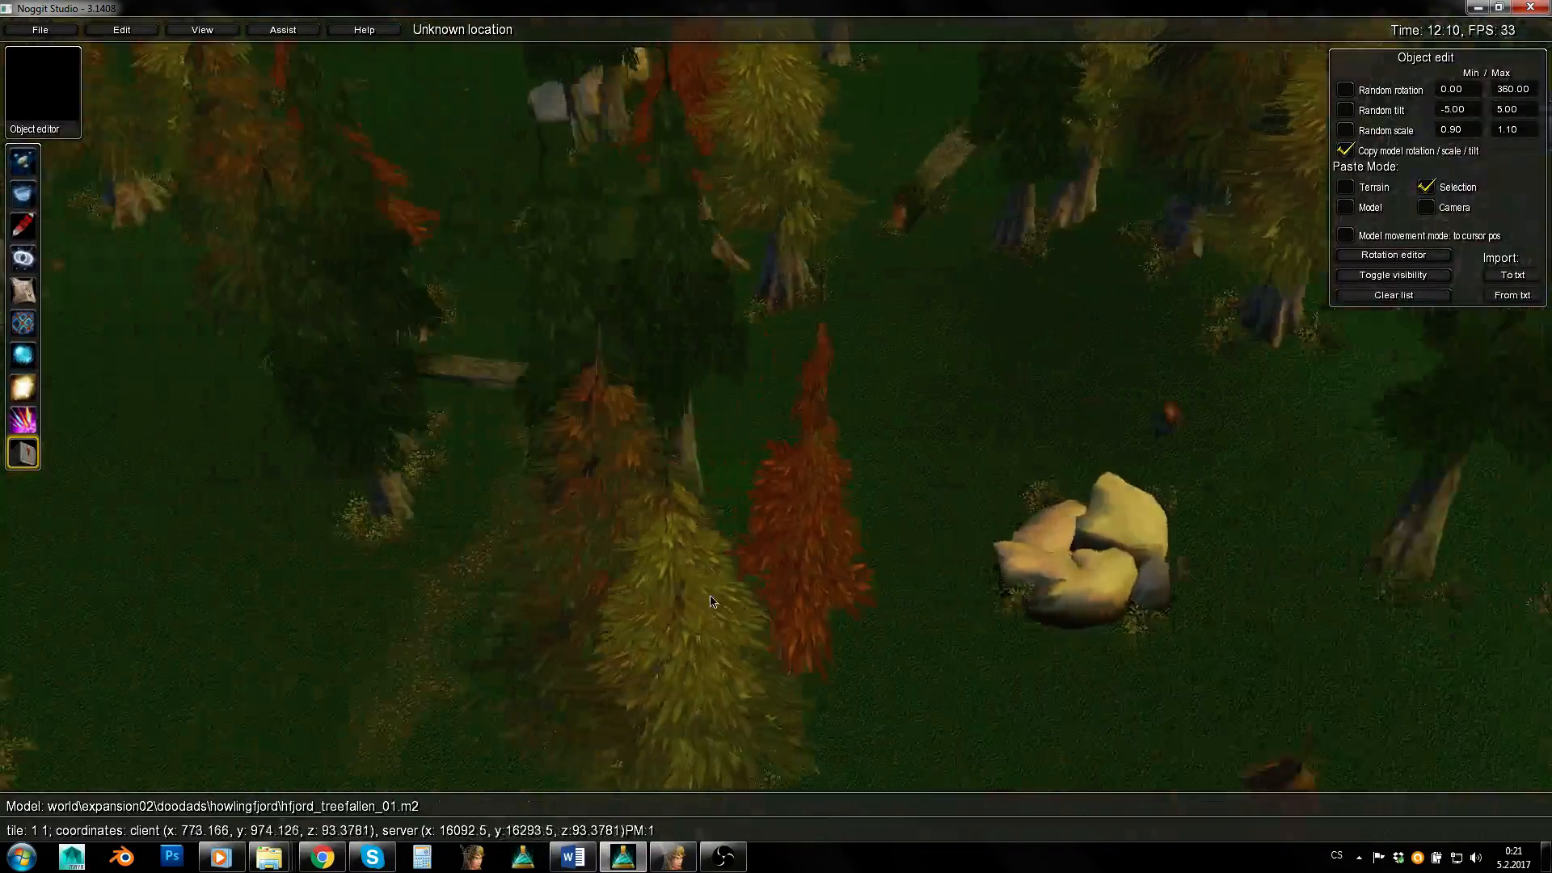
key(e)
click(674, 857)
drag(687, 189, 603, 197)
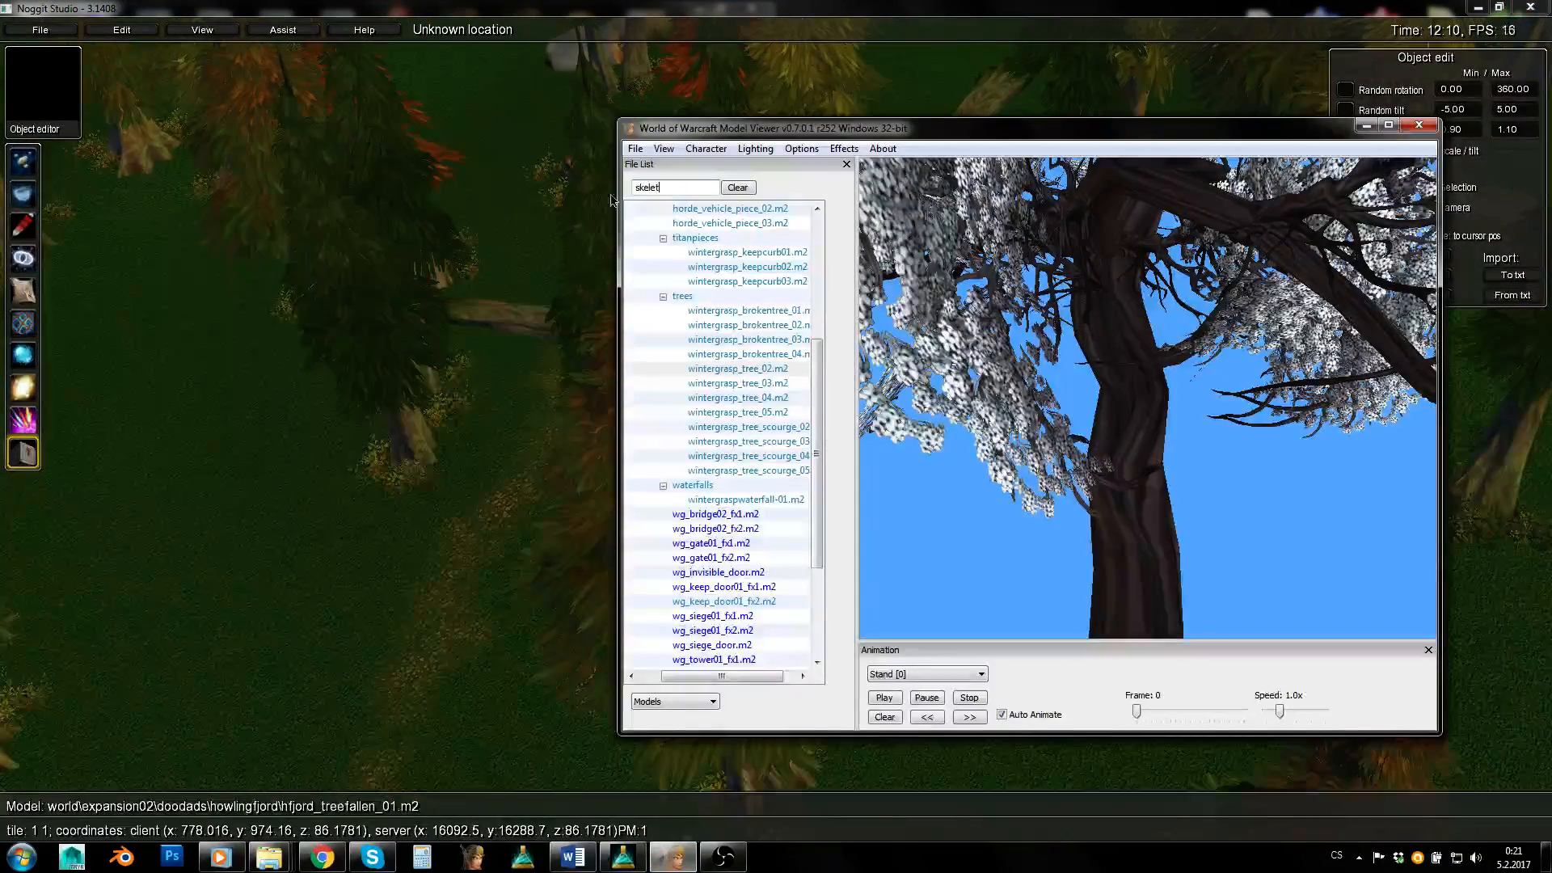
key(Return)
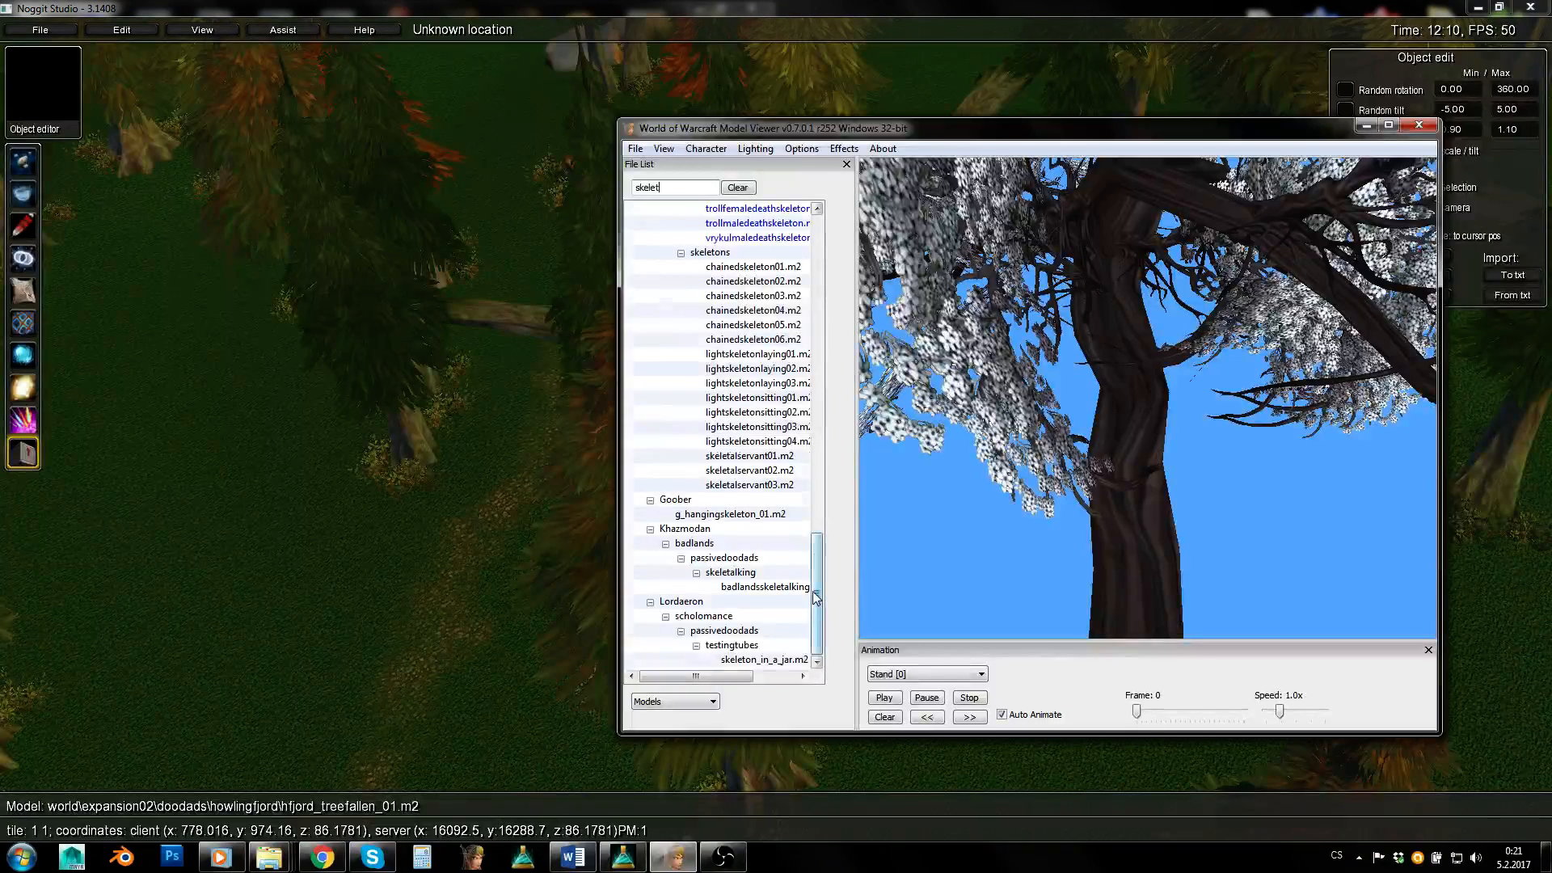
Browse the dark iron dwarf skeletons and open the skeletonlaying02 and skeletonsitting01 models.
drag(815, 596, 831, 478)
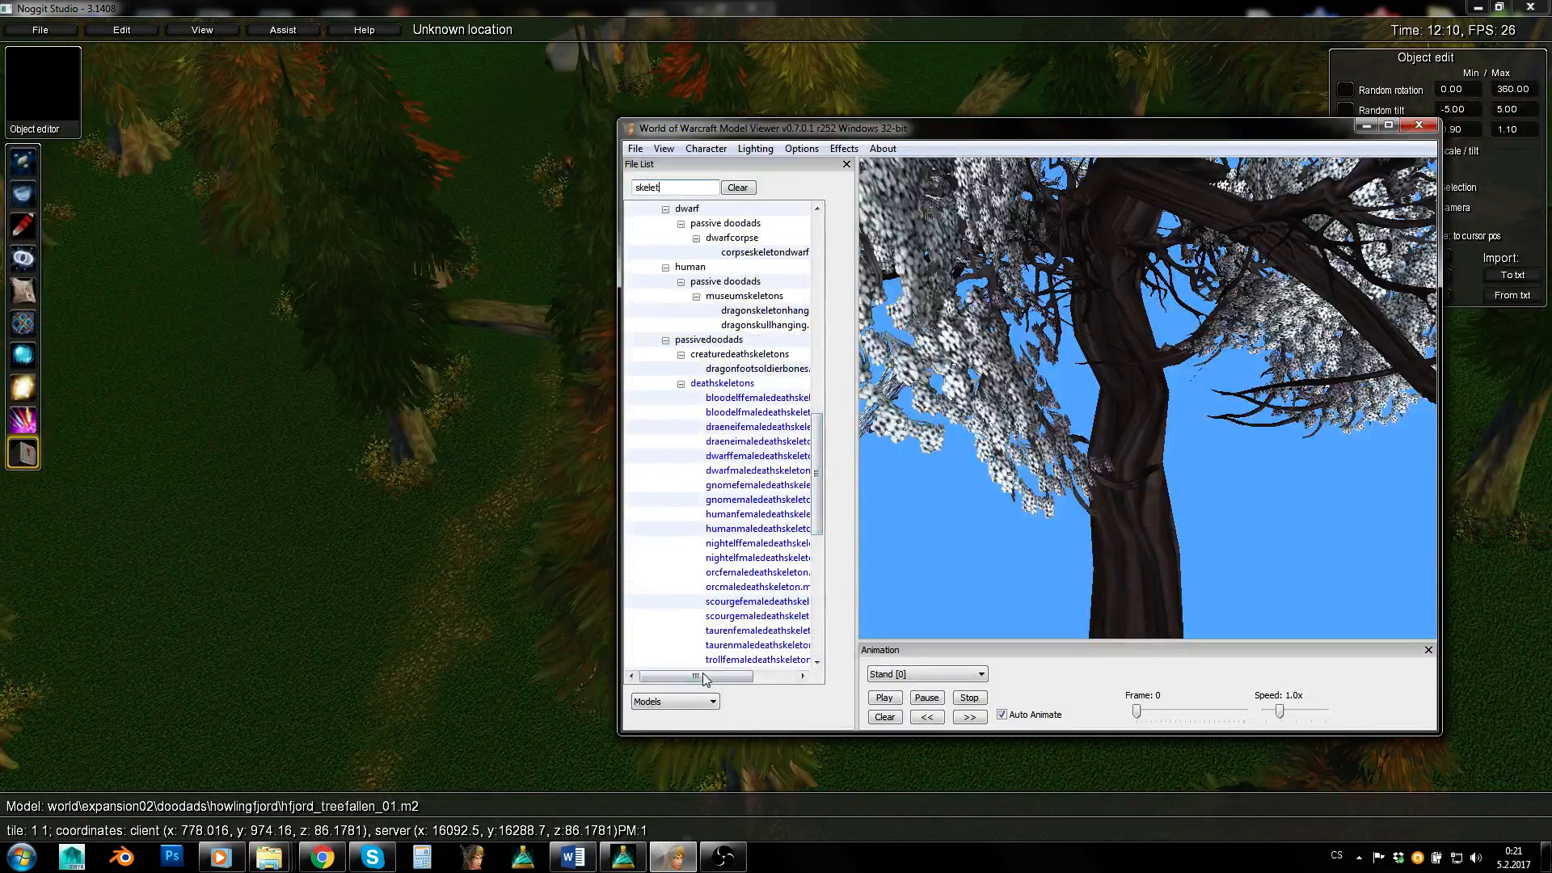
drag(703, 679, 715, 678)
drag(818, 443, 819, 351)
click(756, 456)
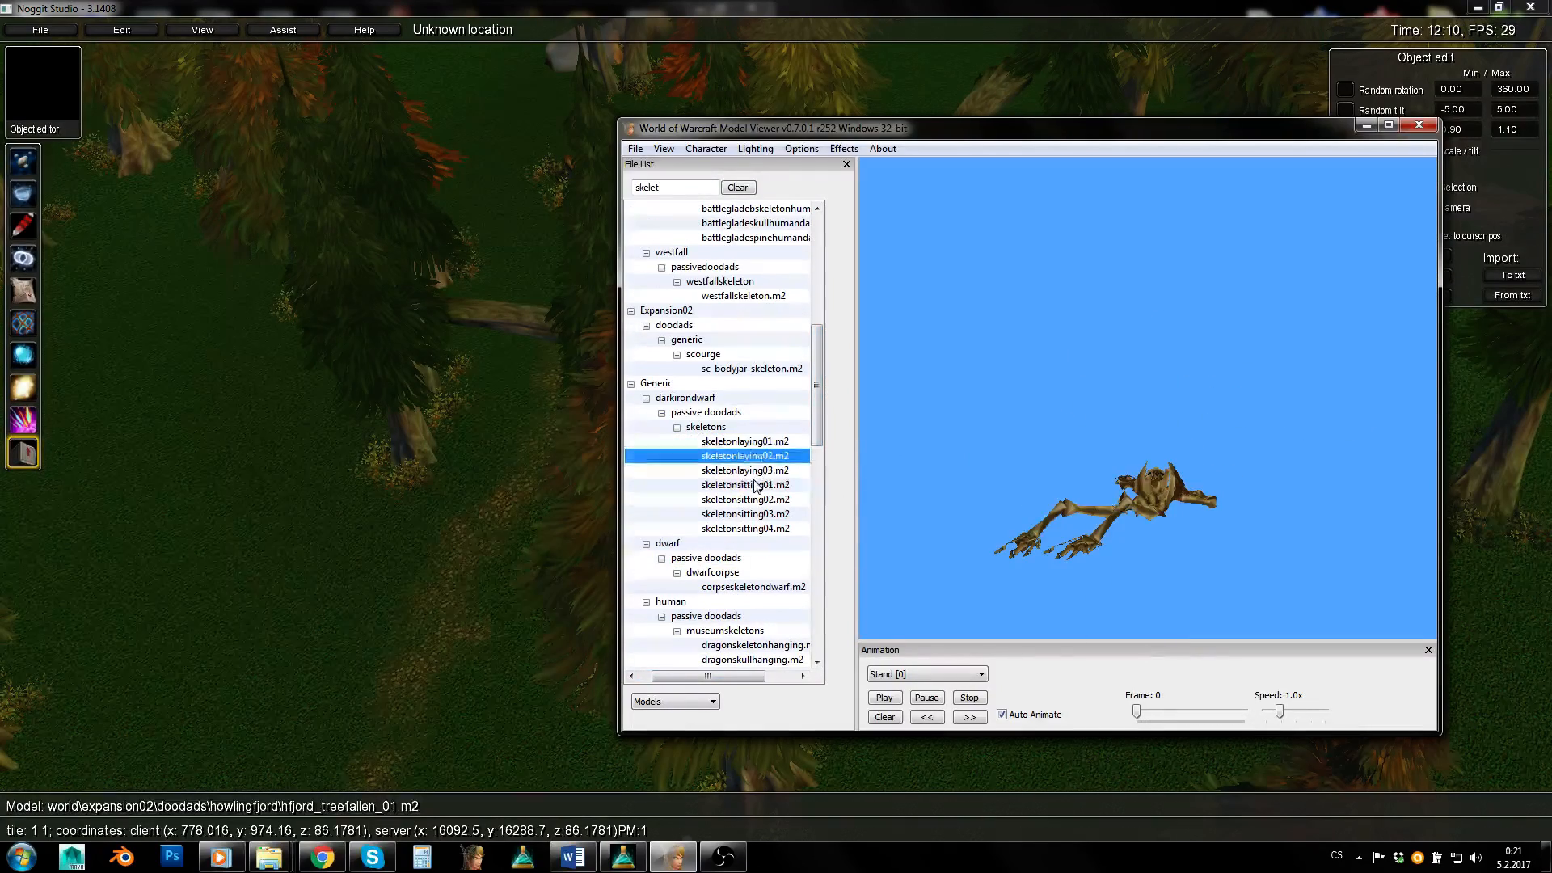
click(755, 486)
Return to Noggit Studio and examine the fallen log lying across the stone path from above and up close.
key(w)
right_drag(416, 579, 795, 191)
key(s)
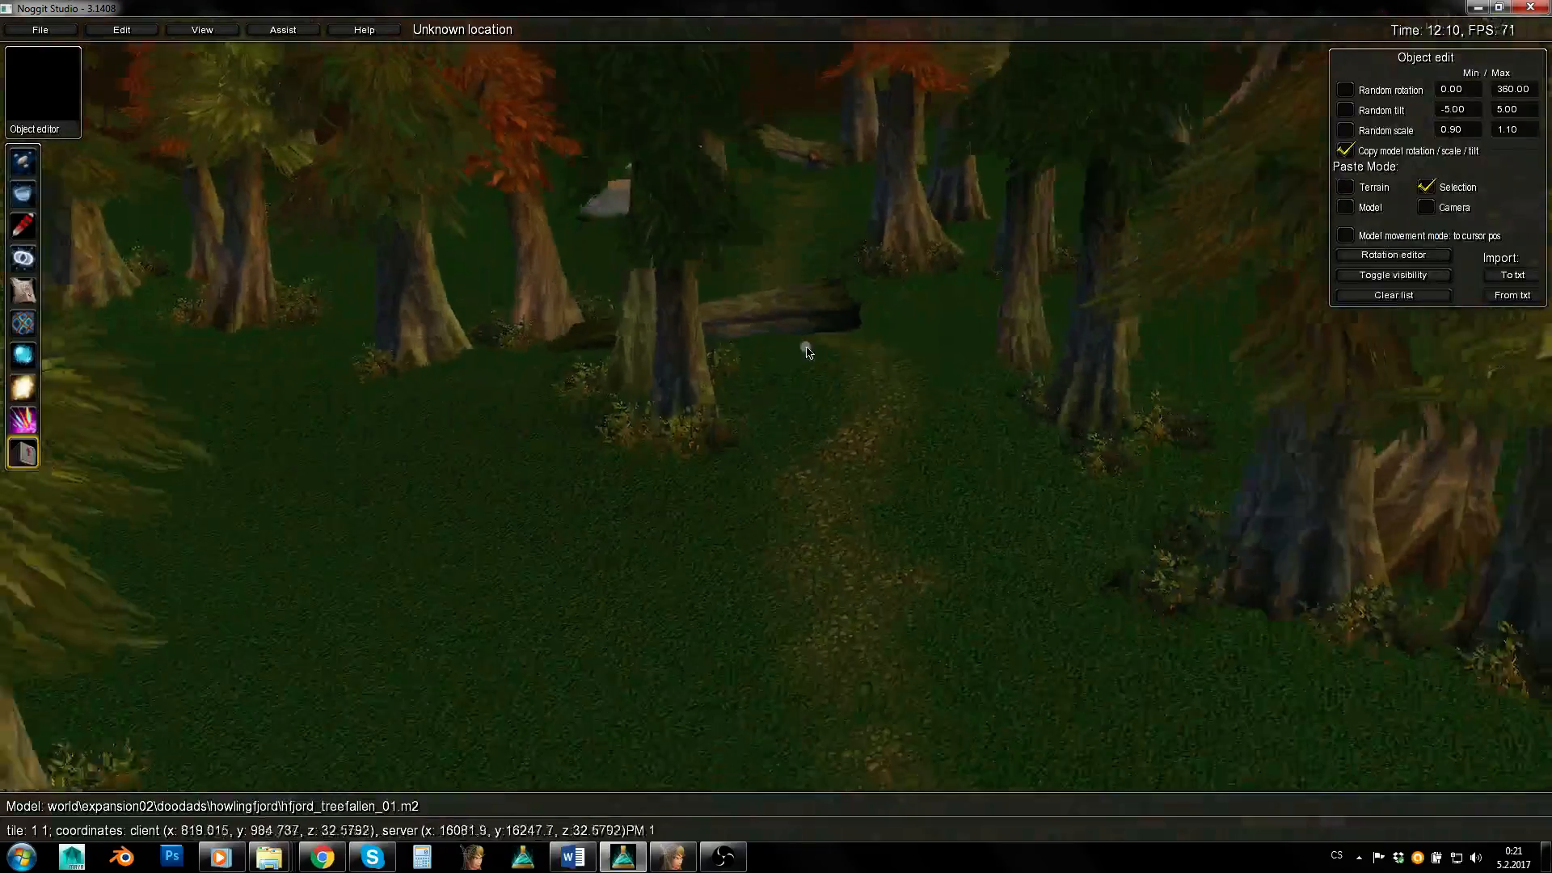
right_drag(805, 346, 848, 661)
key(w)
key(w)
key(s)
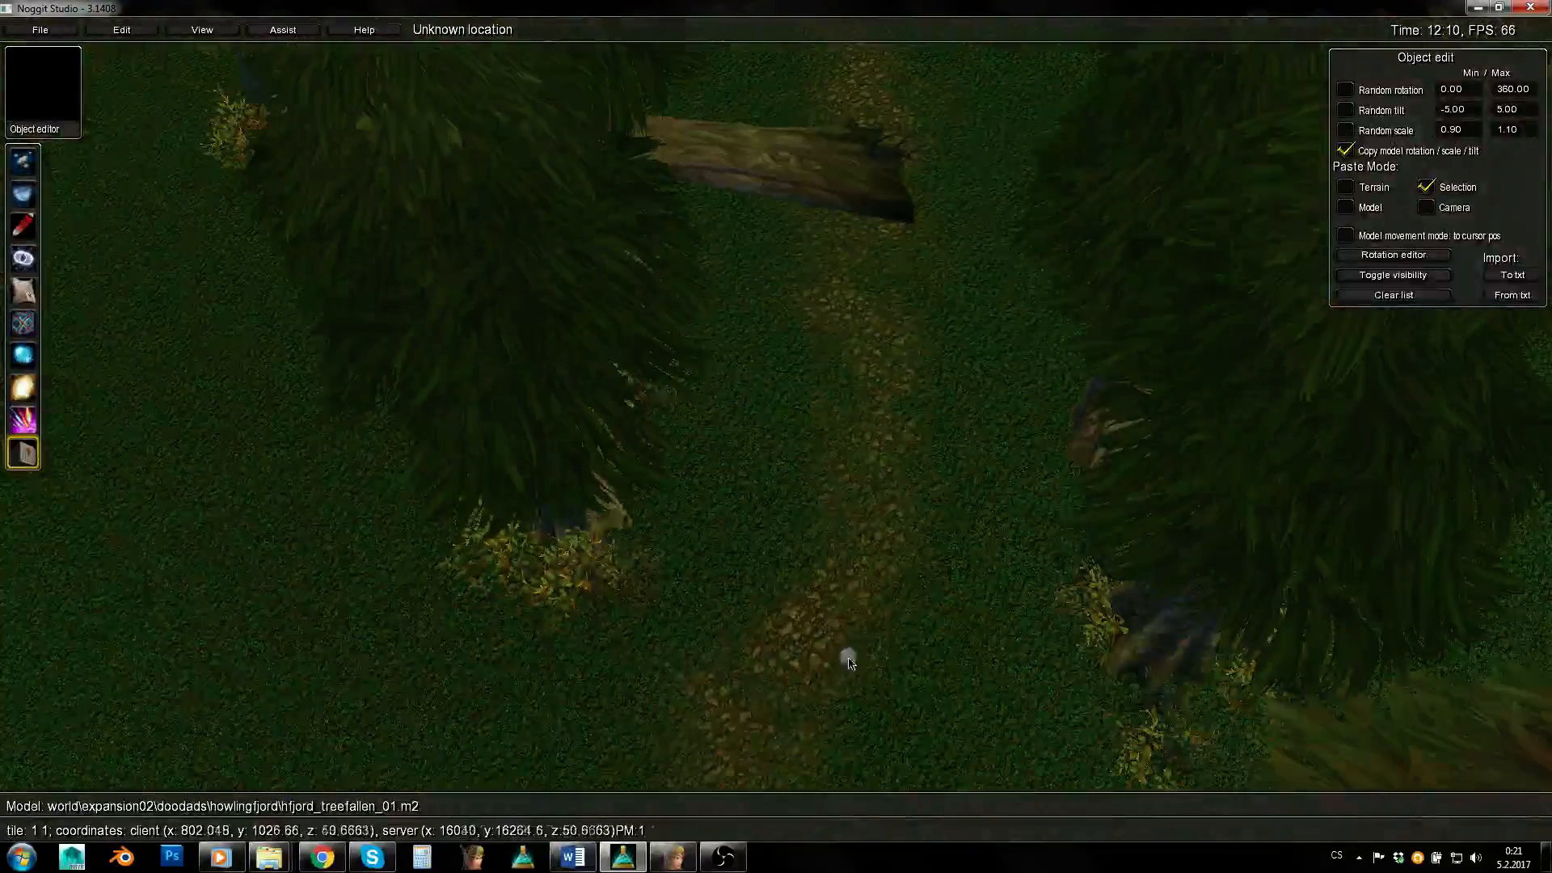
key(w)
right_drag(865, 285, 832, 250)
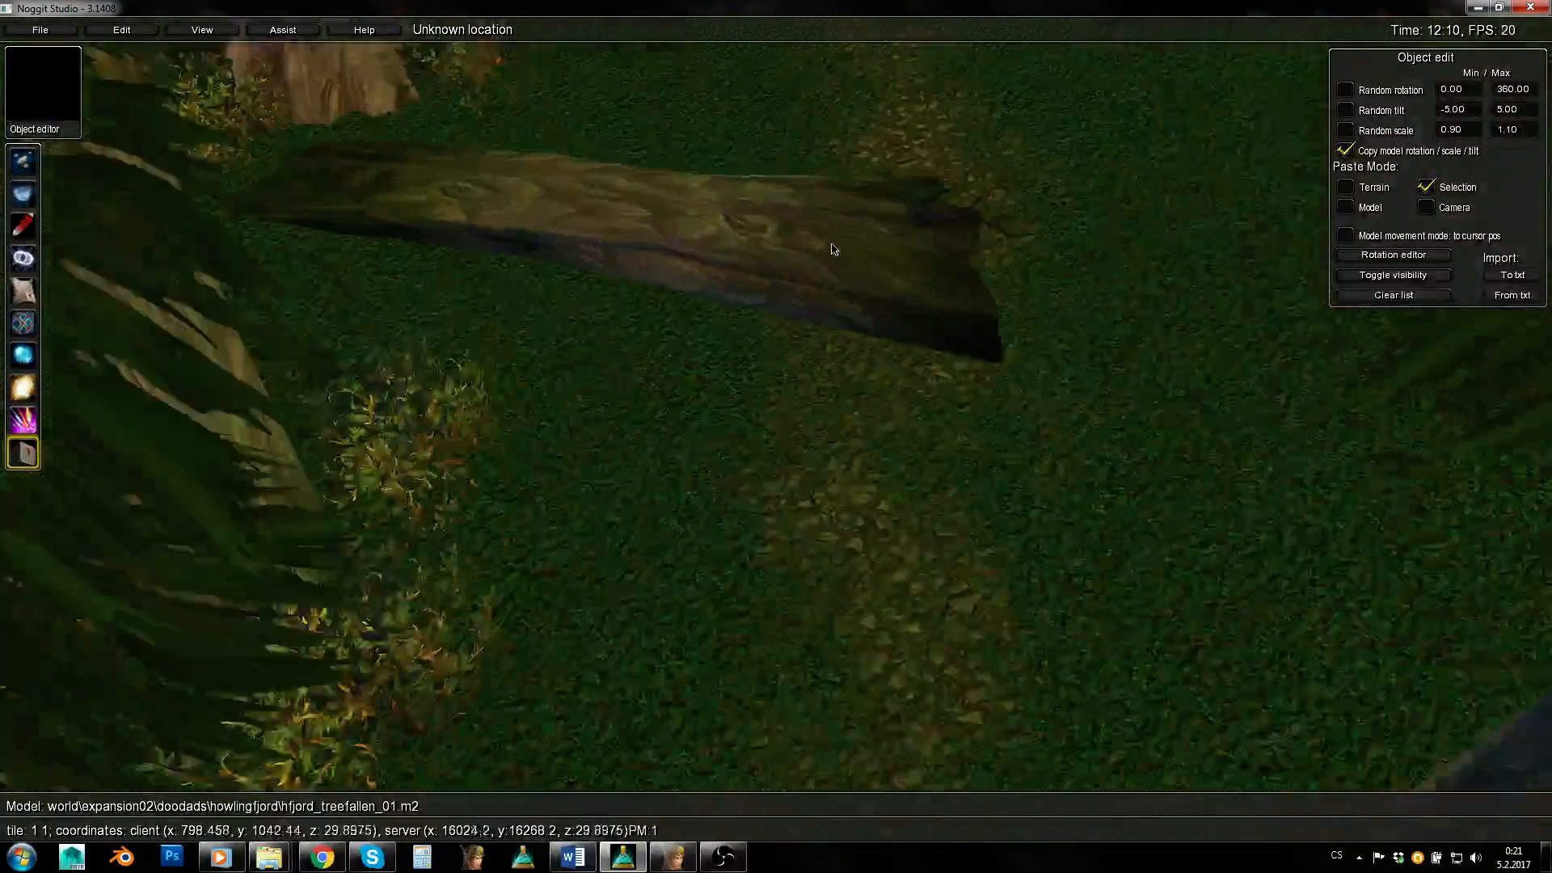
right_drag(854, 332, 826, 311)
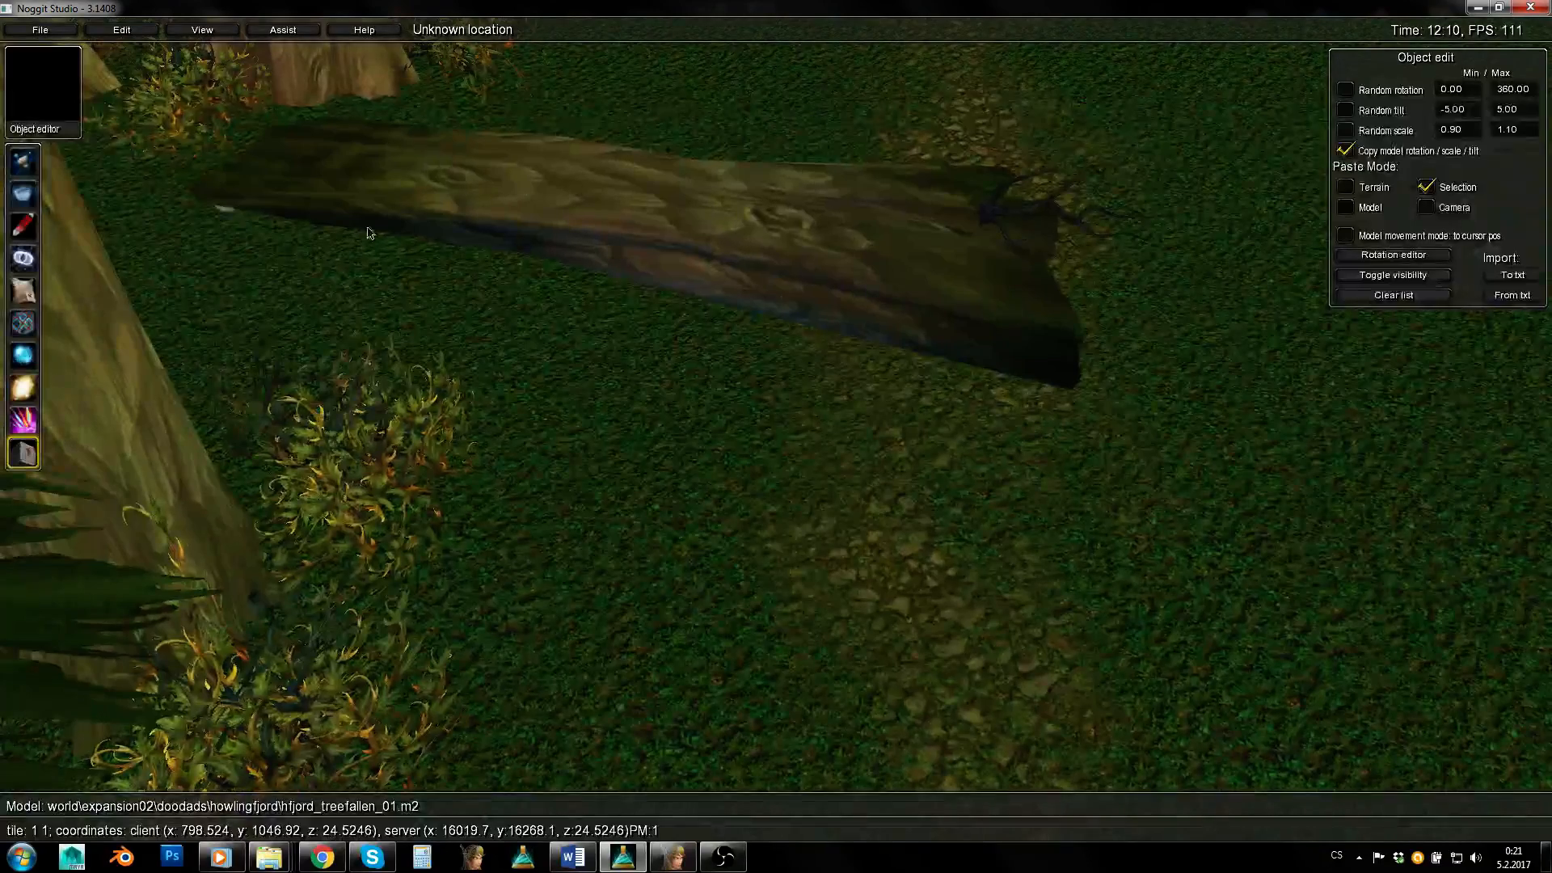
key(s)
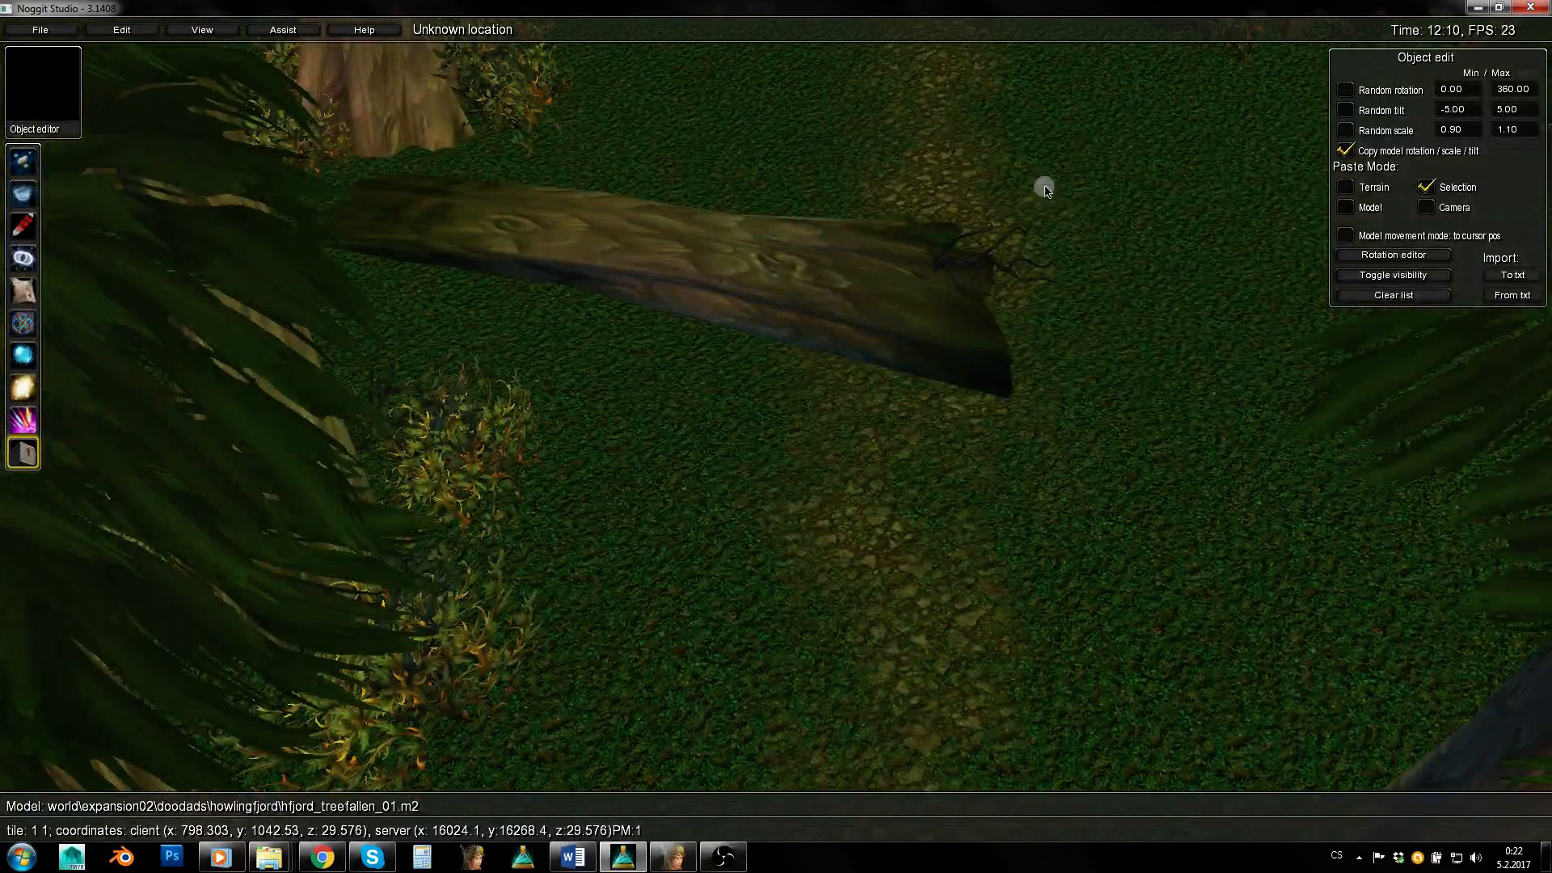
right_drag(1045, 189, 872, 286)
key(w)
key(s)
key(w)
key(ctrl+v)
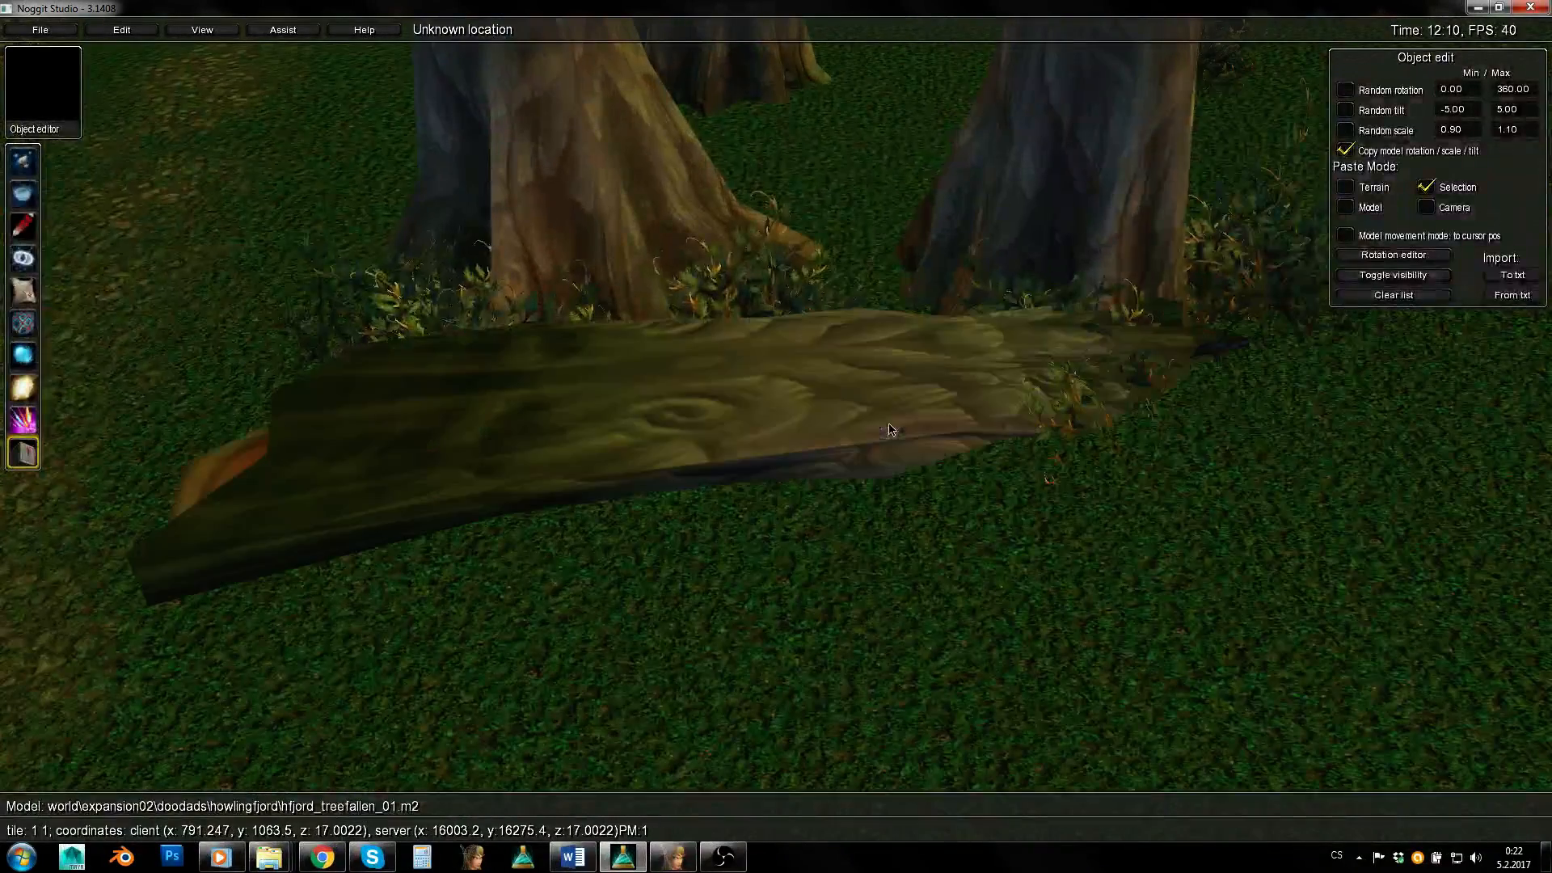
click(875, 413)
key(Delete)
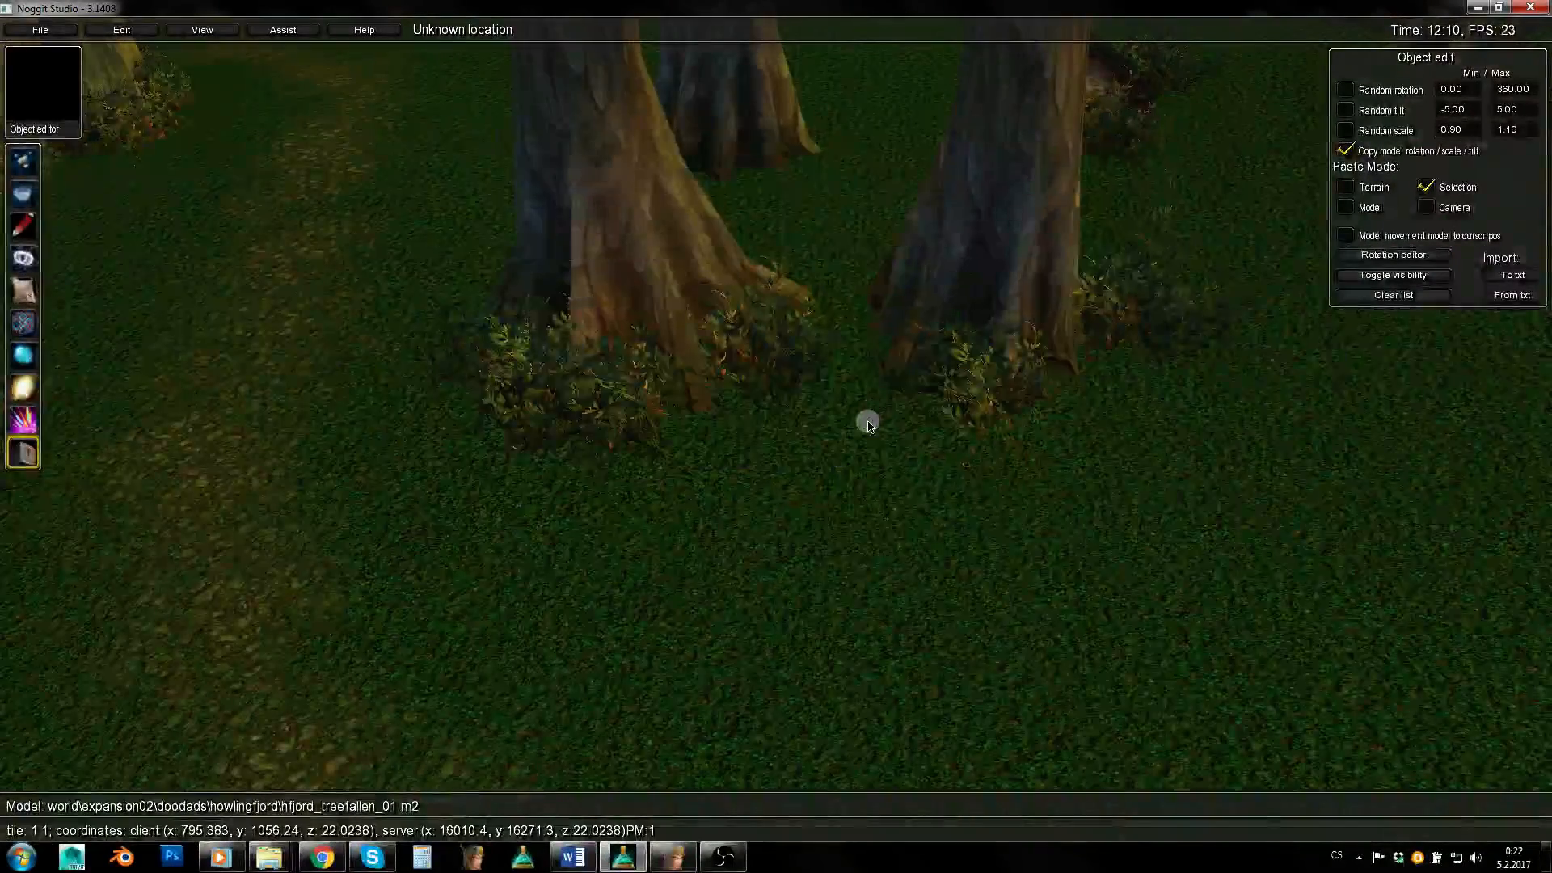
Place the skeletonsitting01 model on the grass between the two large trees and position it against the darker trunk.
key(w)
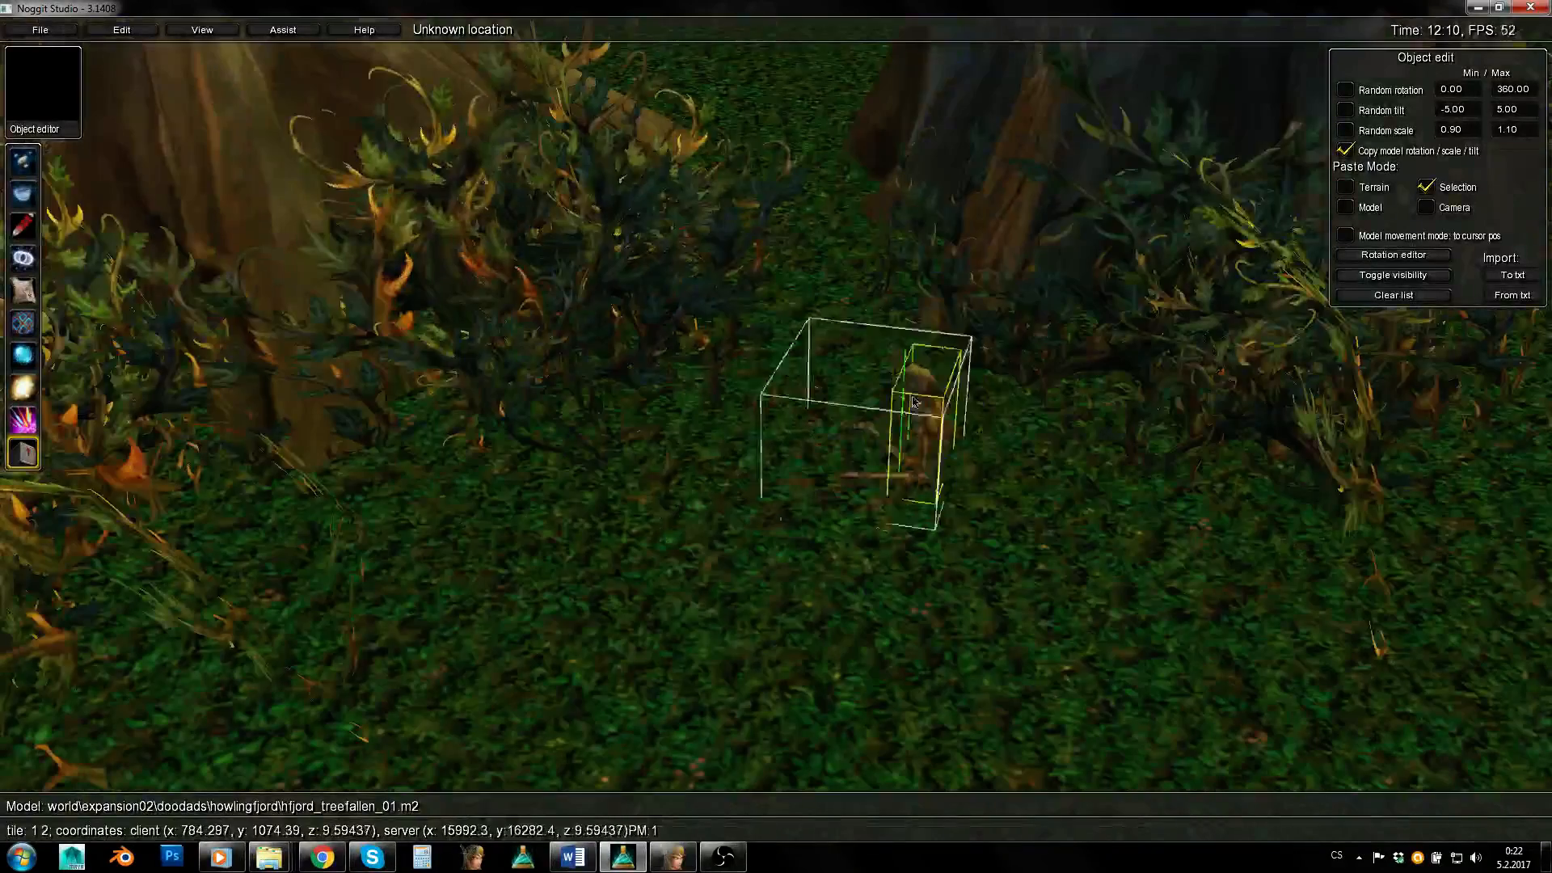
middle_drag(969, 403, 971, 397)
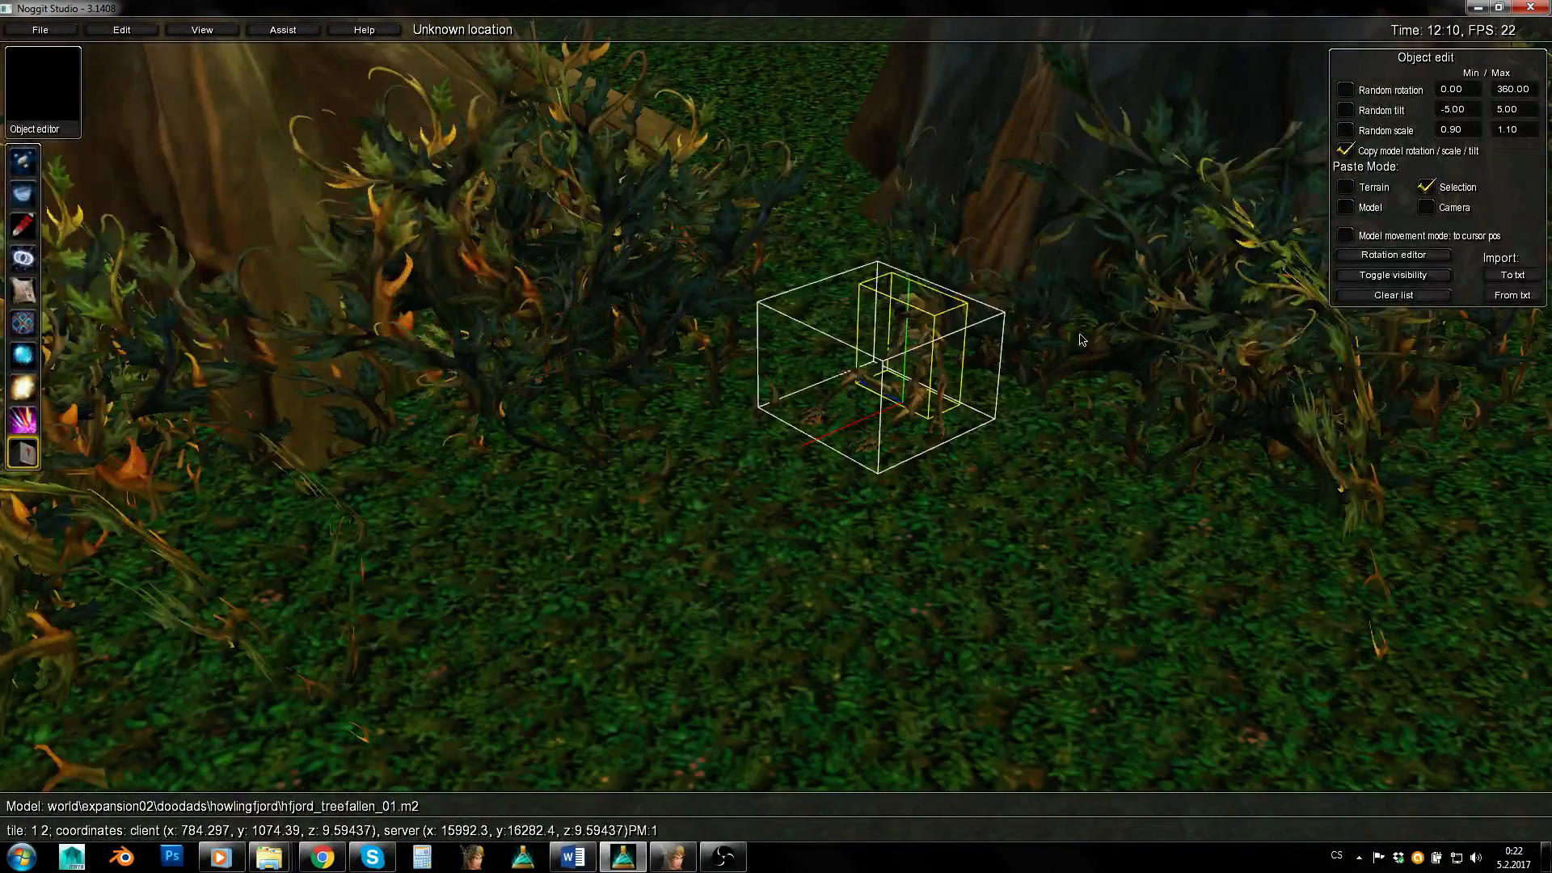
key(s)
click(905, 380)
click(875, 377)
mouse_move(871, 398)
middle_down()
mouse_move(912, 429)
mouse_move(899, 398)
middle_up()
middle_drag(893, 455, 903, 458)
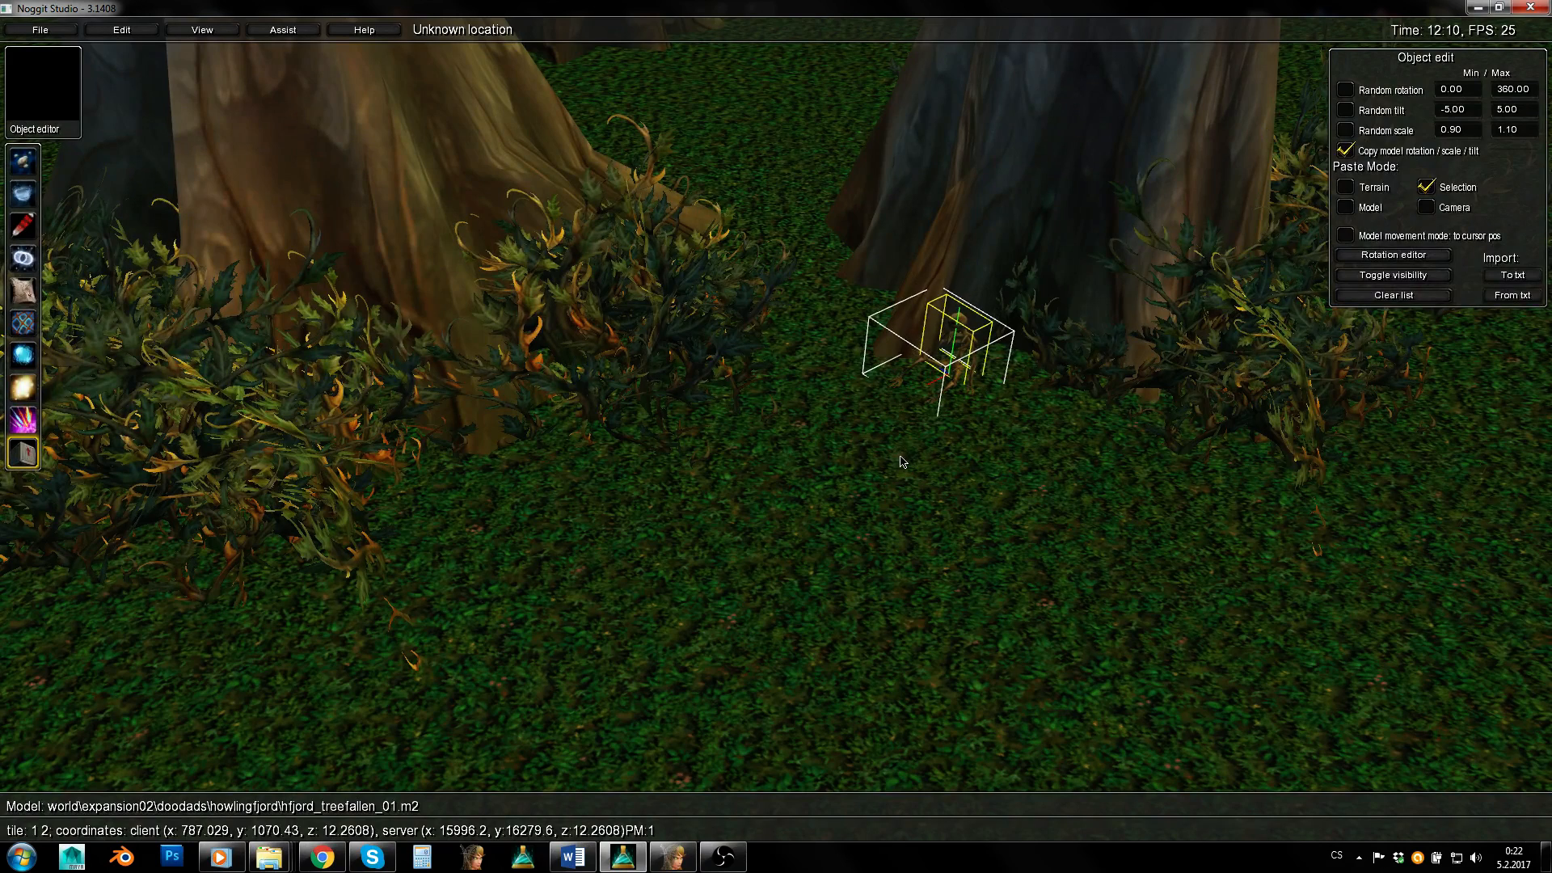
Switch to World of Warcraft Model Viewer and search the model list for "axe".
click(672, 856)
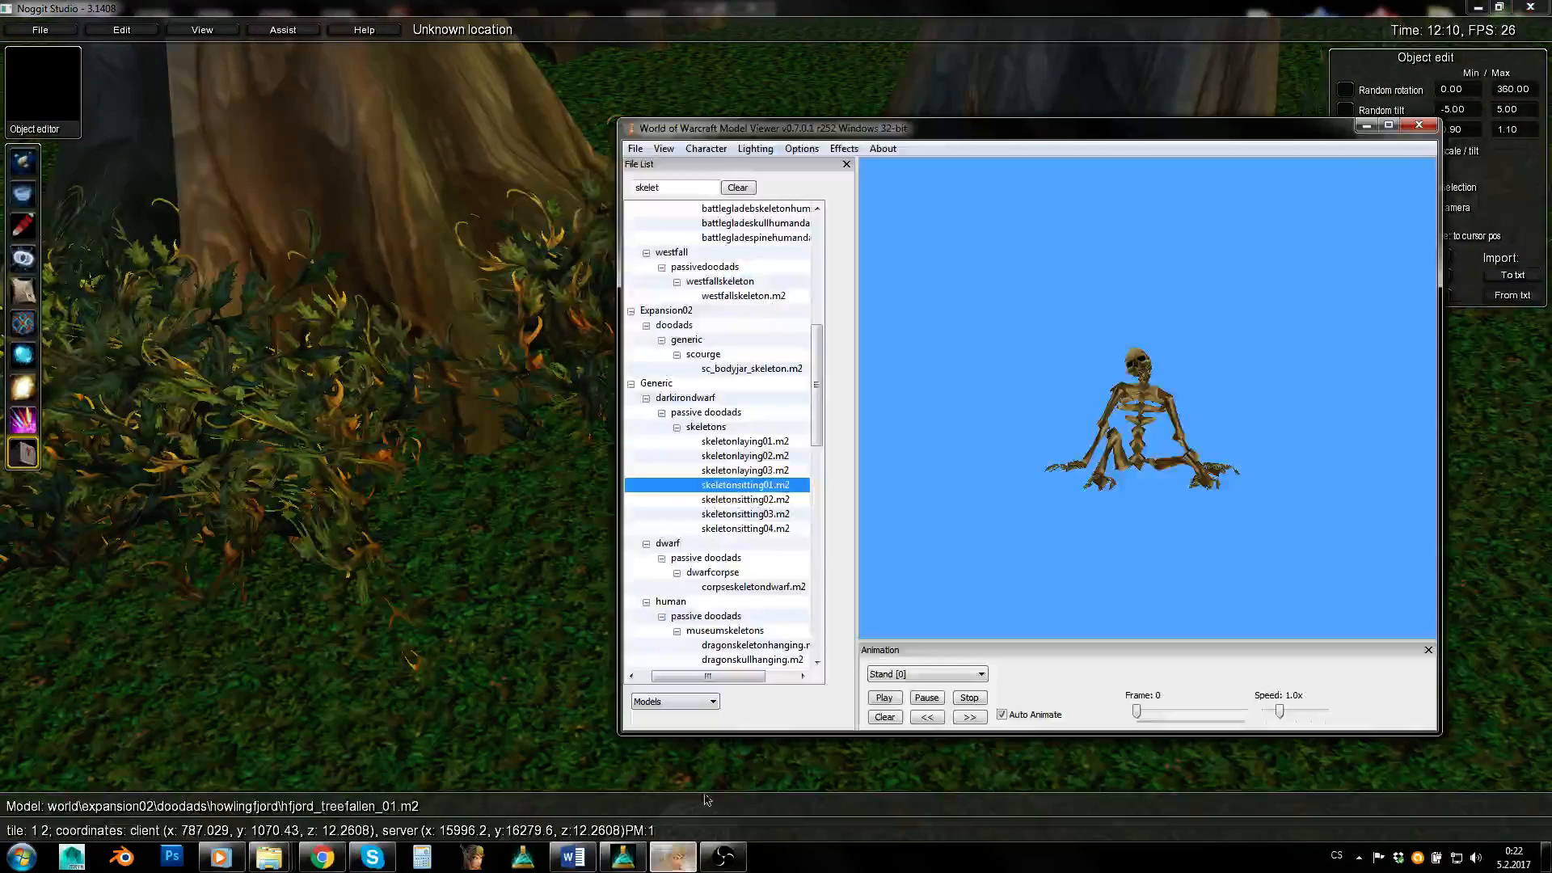
double_click(680, 187)
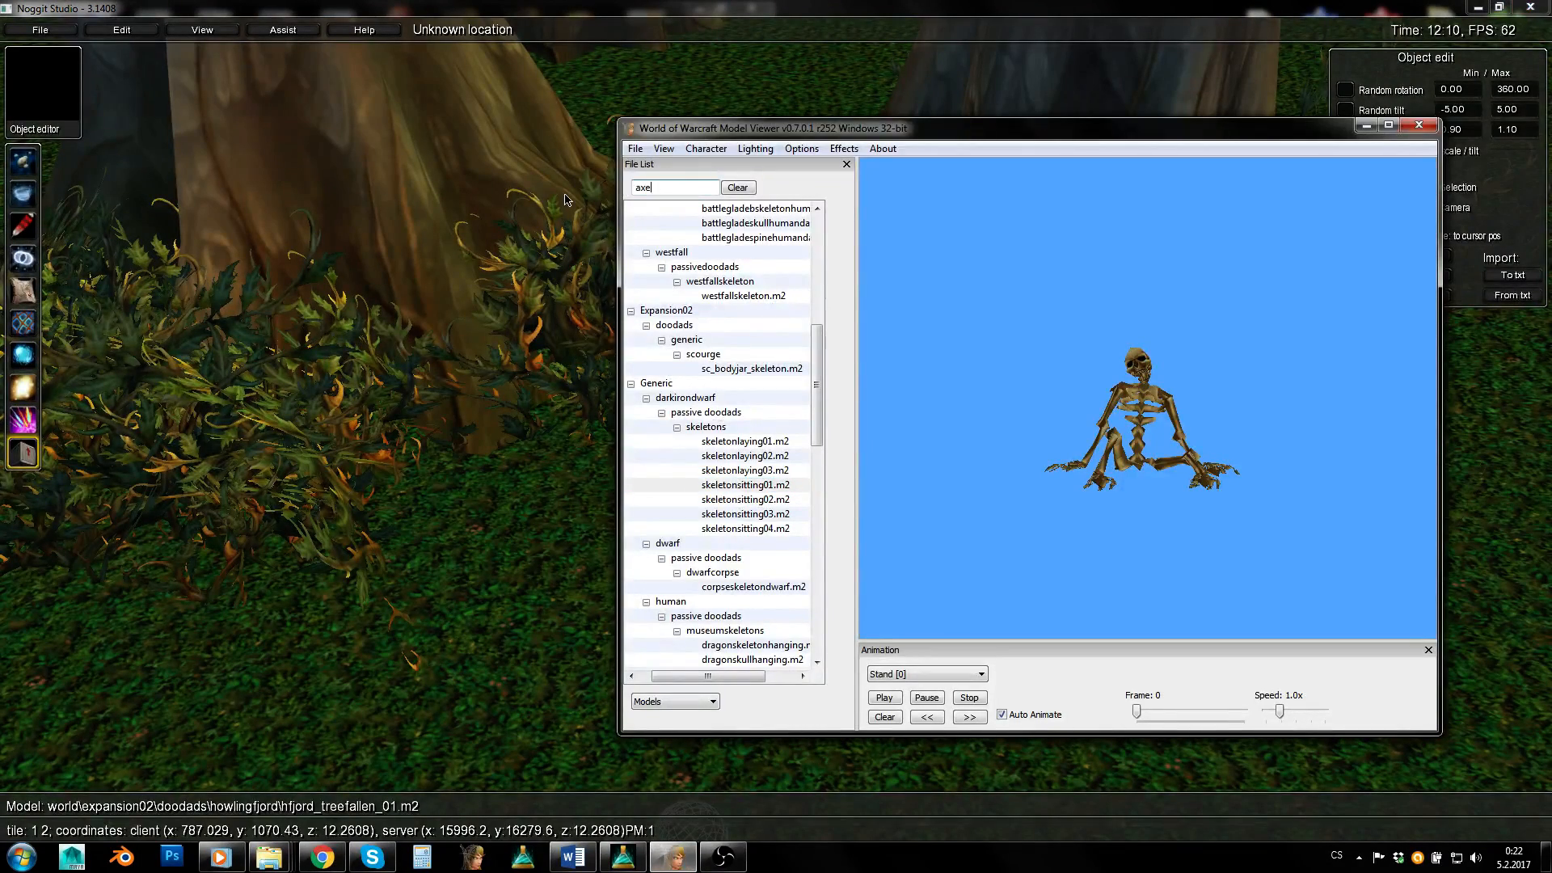
text(axe)
key(Return)
Browse the weapon models, open axe_northrend_b2_01 and turn its preview to show the blade from the side.
click(760, 659)
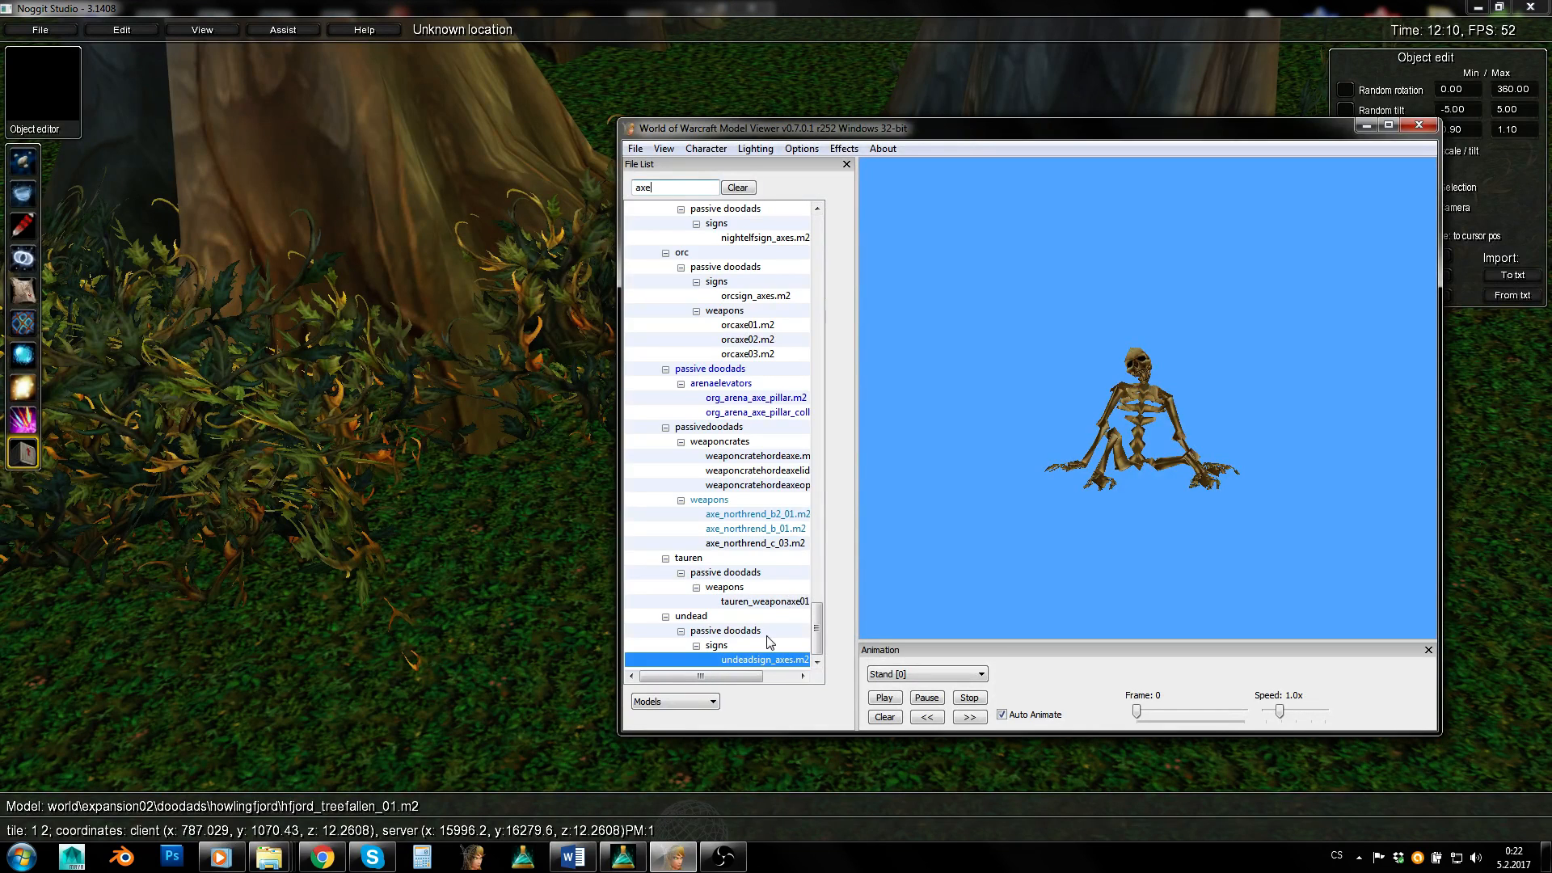
click(763, 602)
click(762, 543)
click(760, 529)
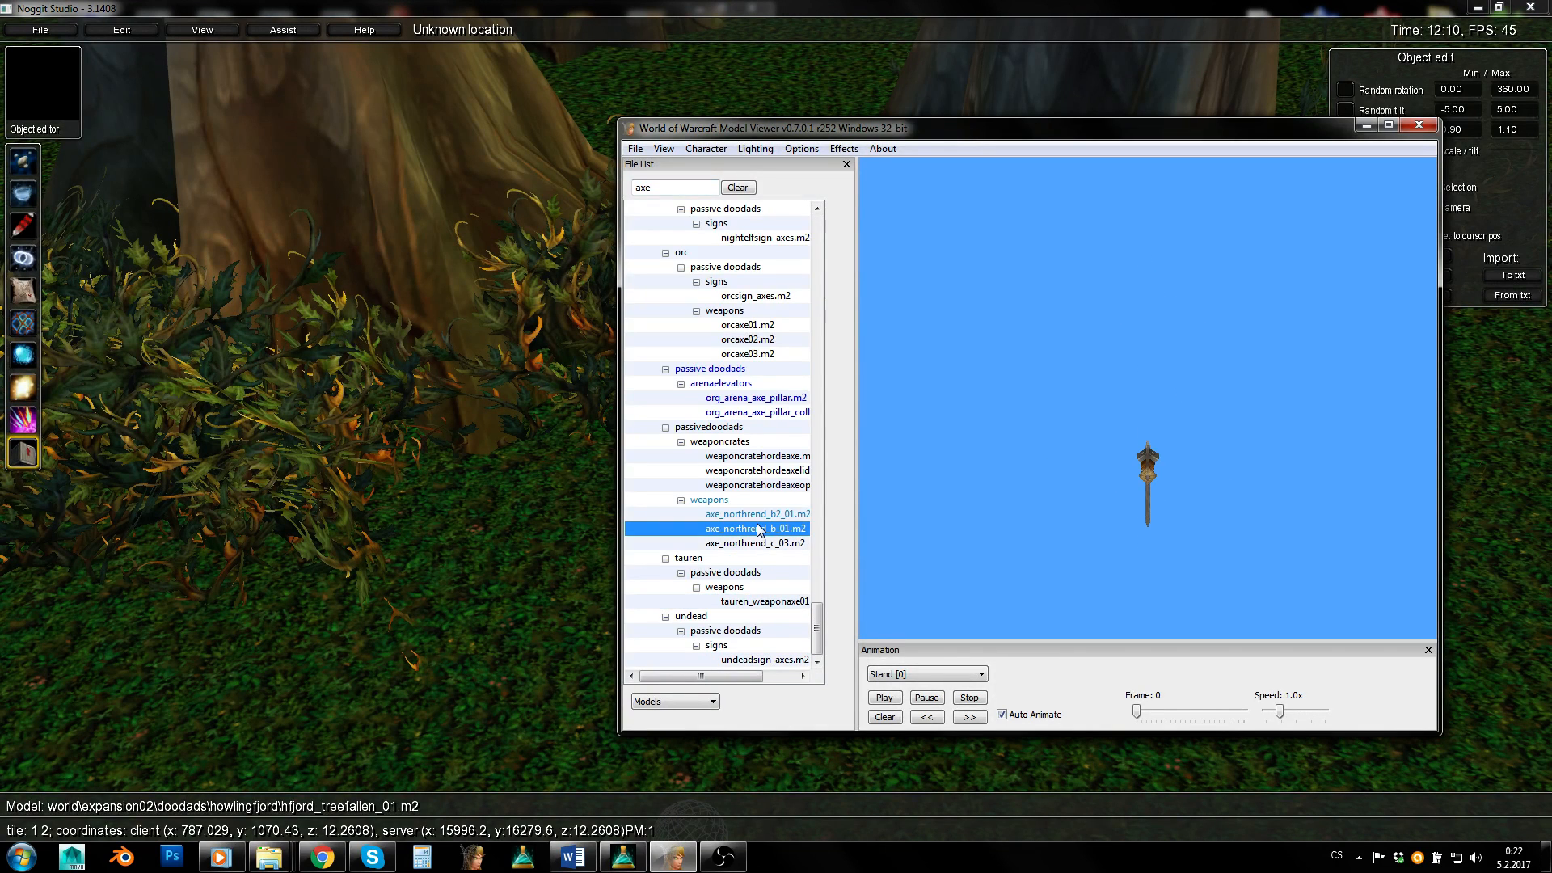
click(773, 515)
drag(1120, 530, 1186, 500)
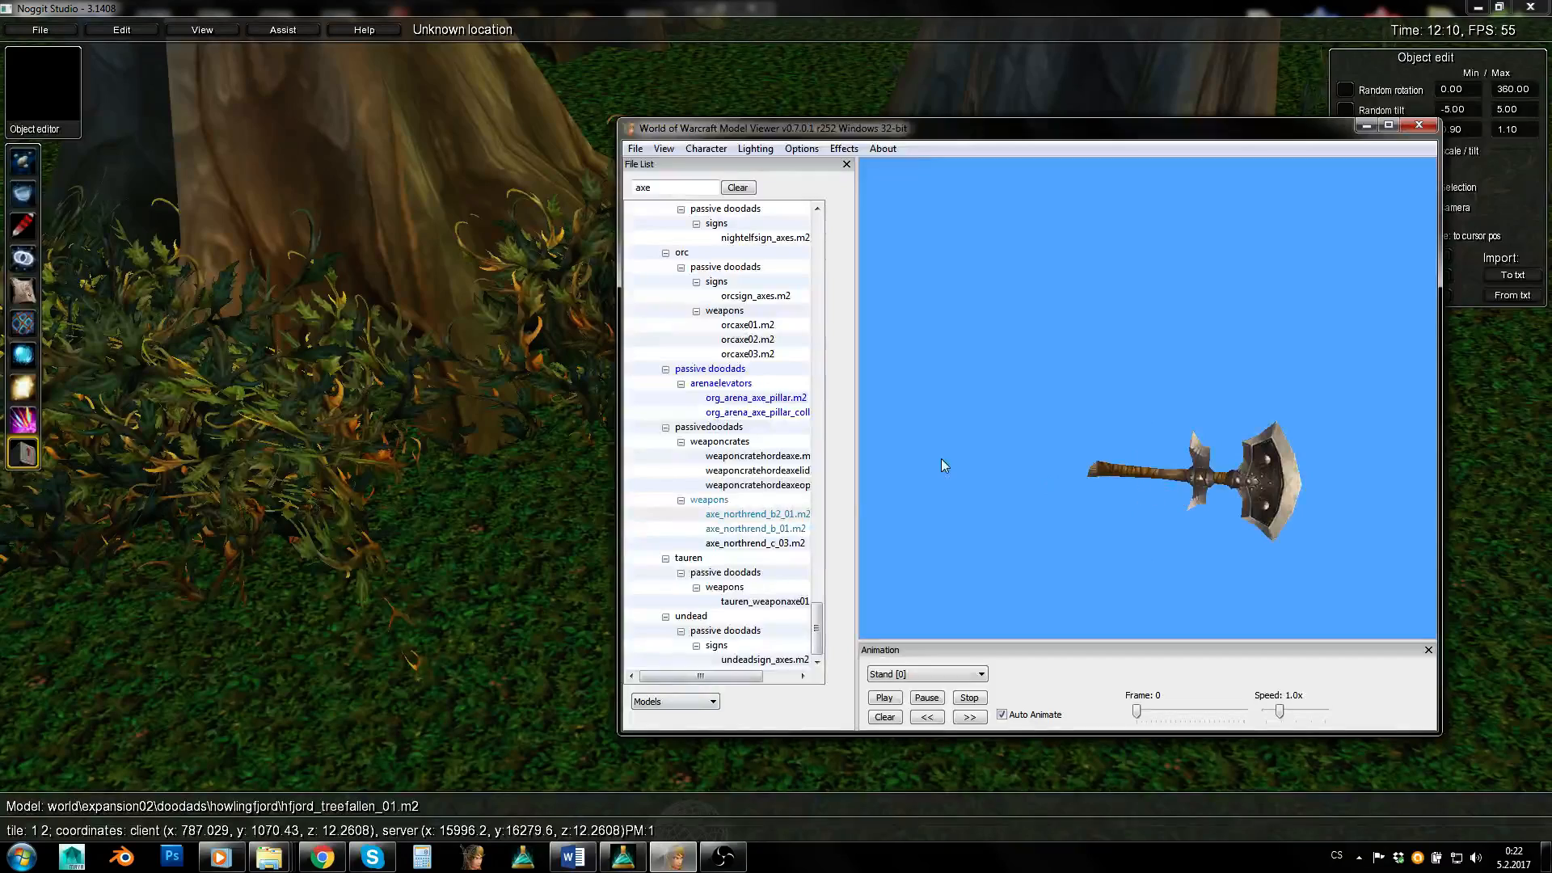
Switch to Noggit Studio and place the axe model beside the seated skeleton at the tree's base.
click(623, 856)
key(w)
right_drag(501, 616, 469, 488)
key(shift+v)
shift+middle_drag(474, 470, 460, 435)
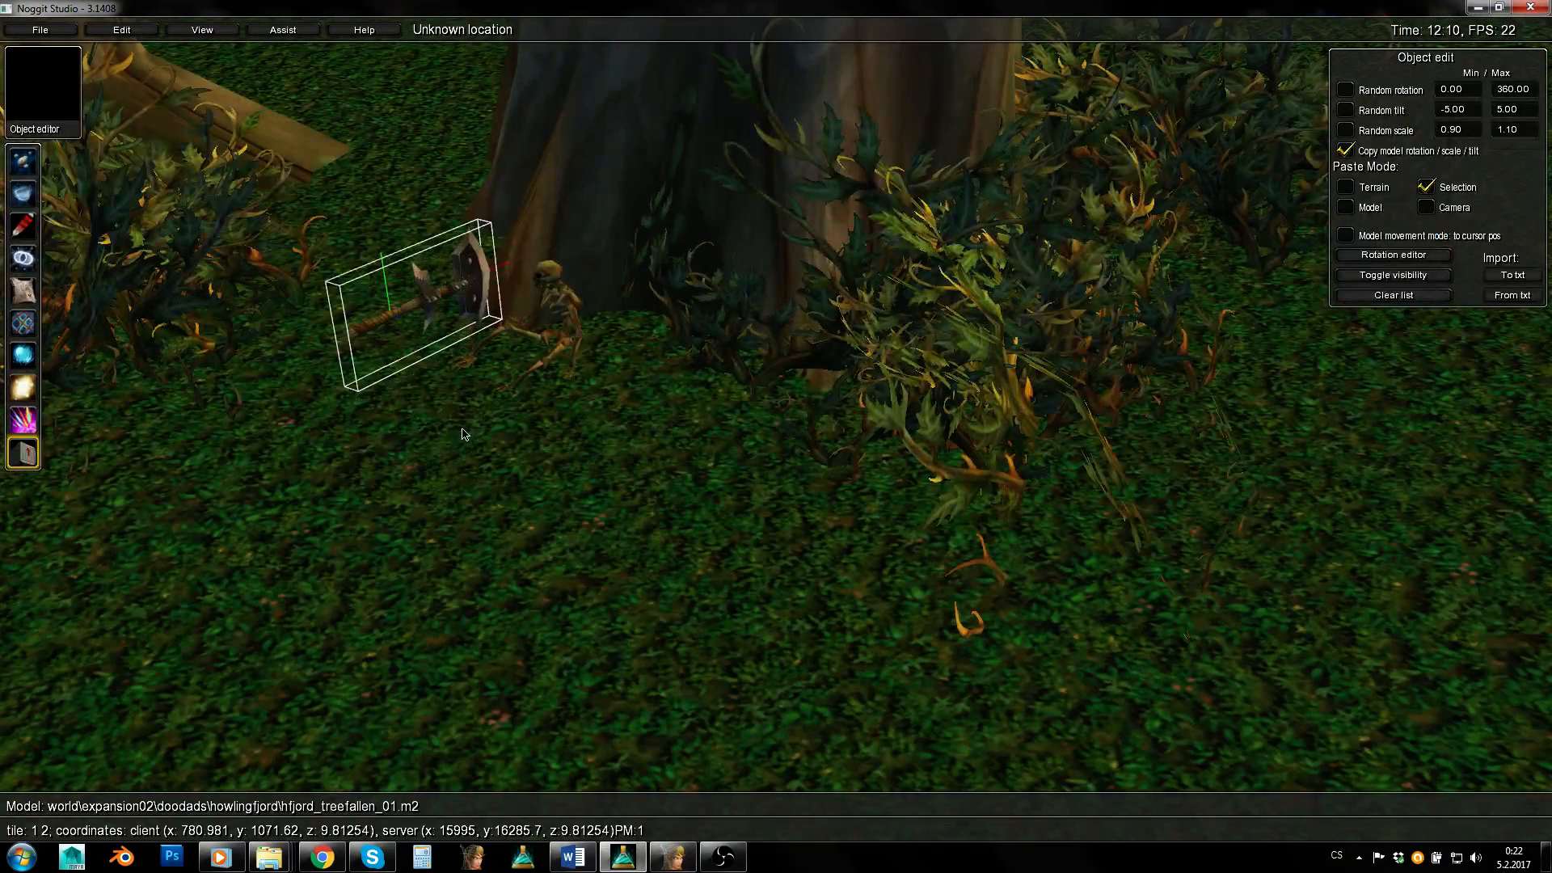
Move the axe up against the skeleton's body at the foot of the trunk.
ctrl+right_drag(462, 429, 737, 485)
key(w)
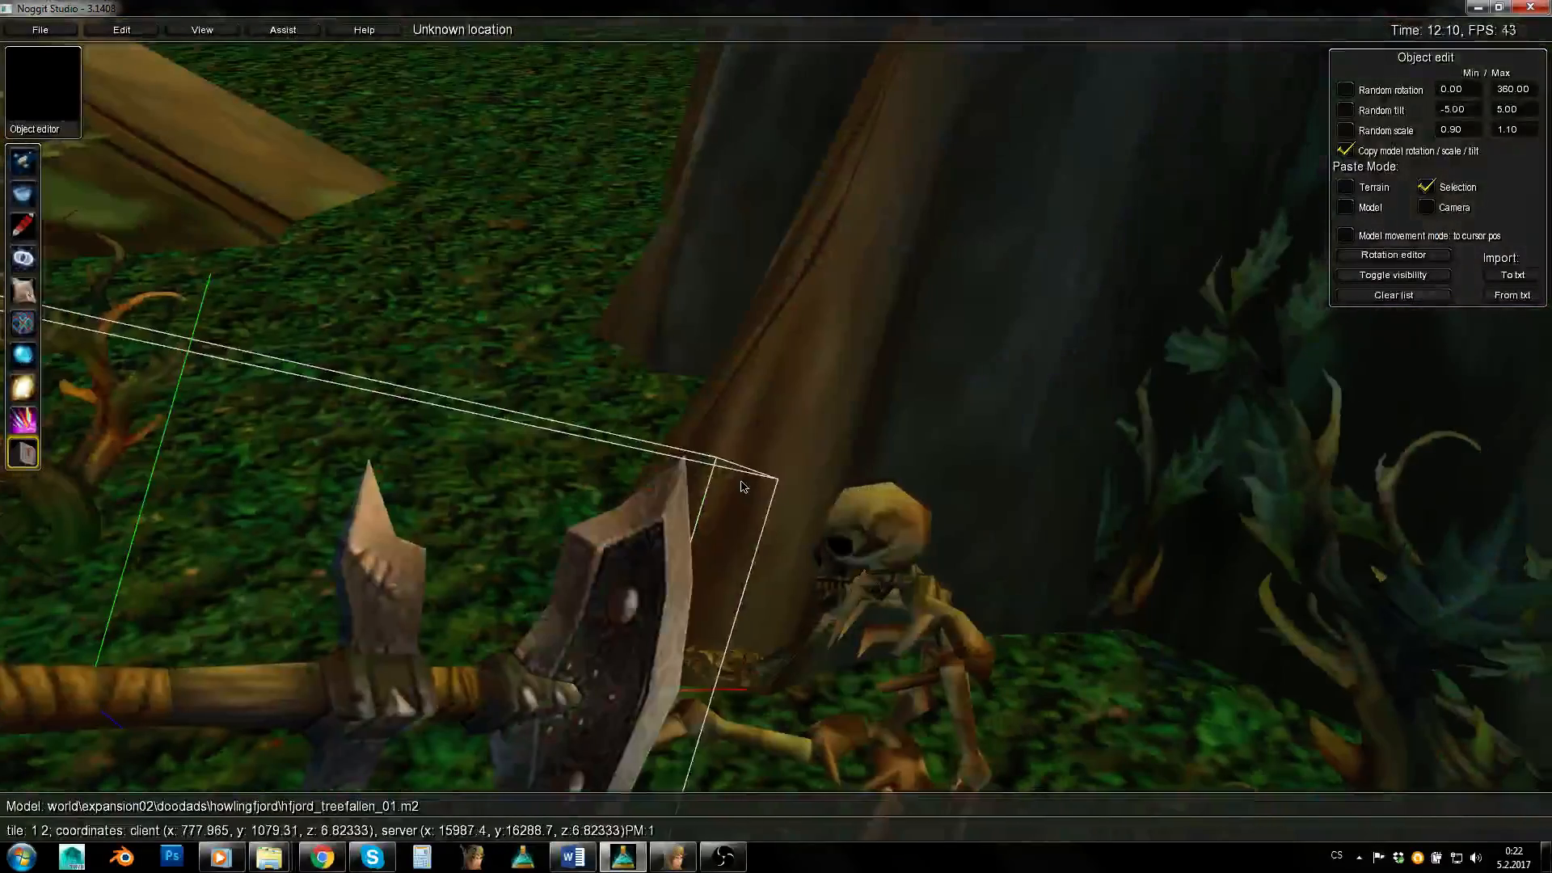
middle_drag(738, 485, 750, 488)
right_drag(751, 488, 766, 530)
key(s)
shift+middle_drag(766, 530, 765, 522)
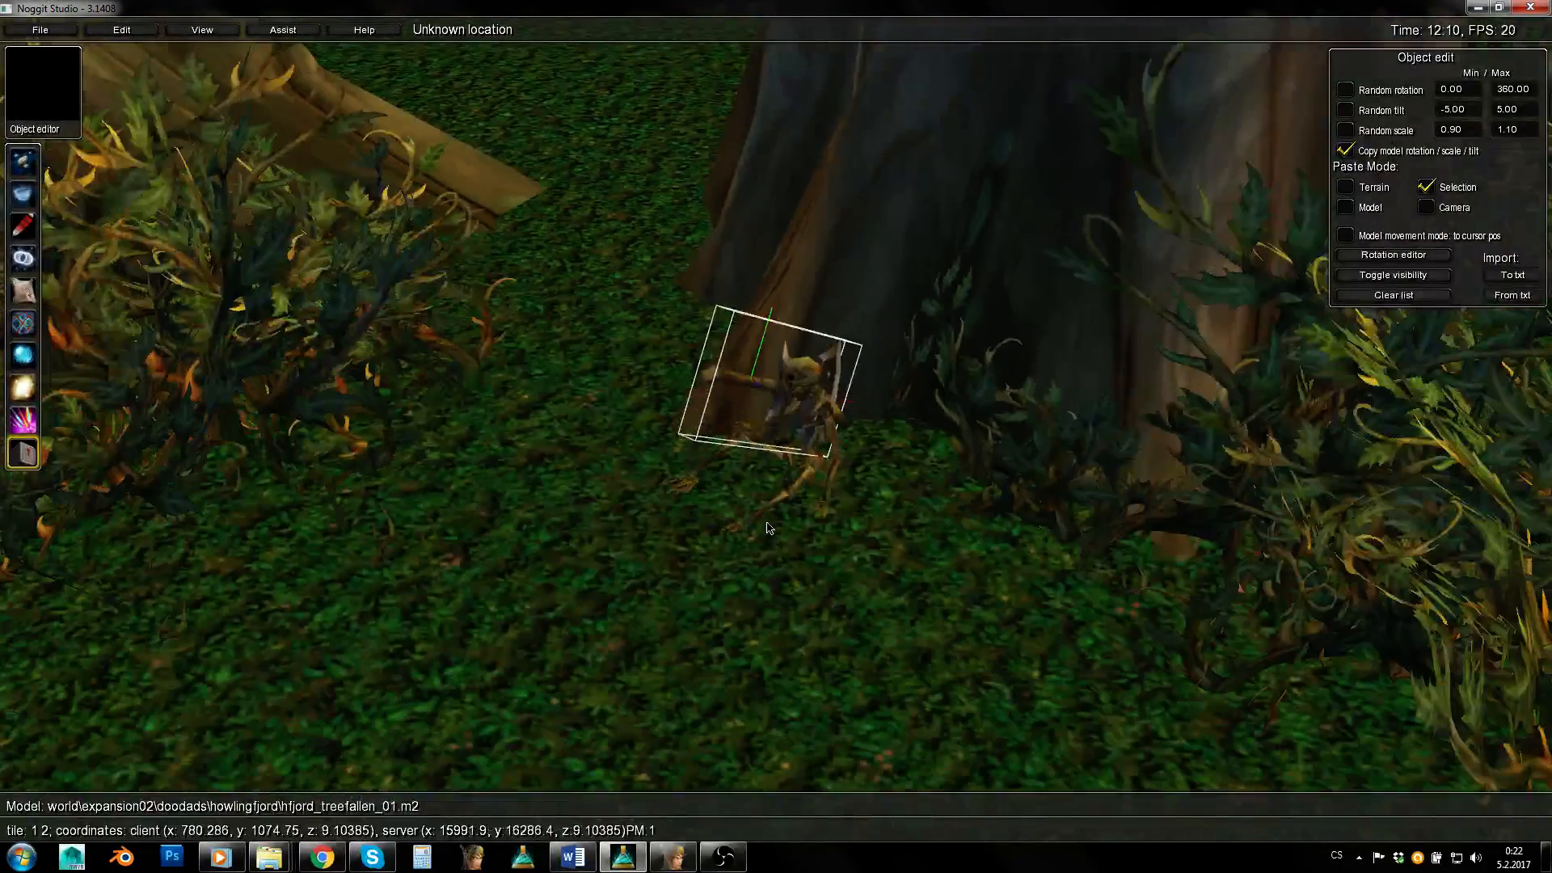
Rotate the axe and nudge it so its blade rests in the skeleton's chest with the handle pointing outward.
shift+right_drag(760, 520, 727, 502)
key(KP_4)
key(KP_8)
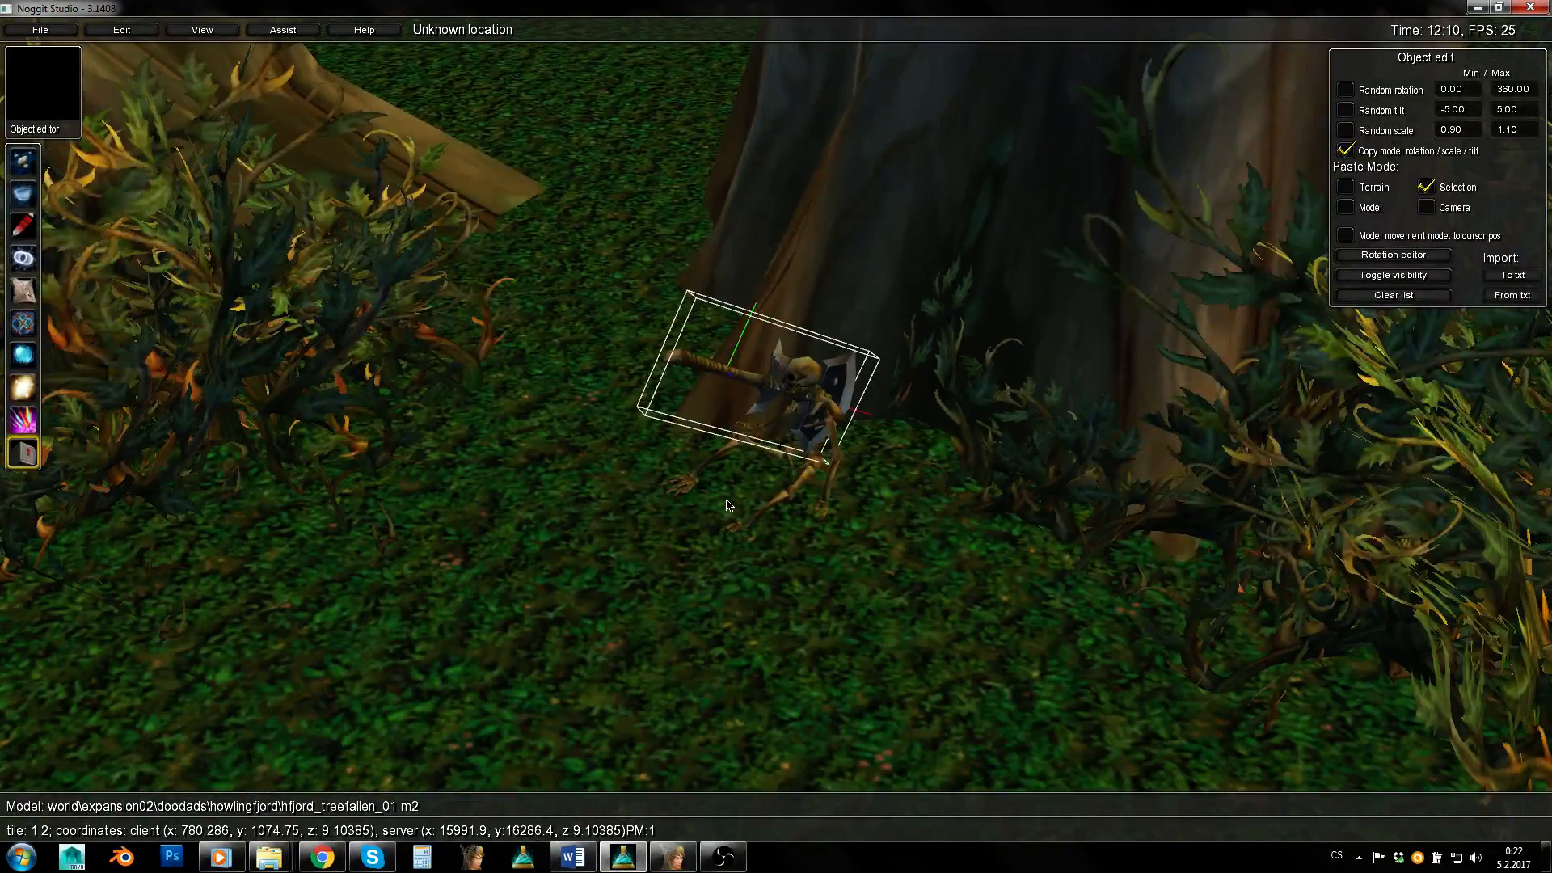
key(KP_4)
key(KP_4)
key(KP_2)
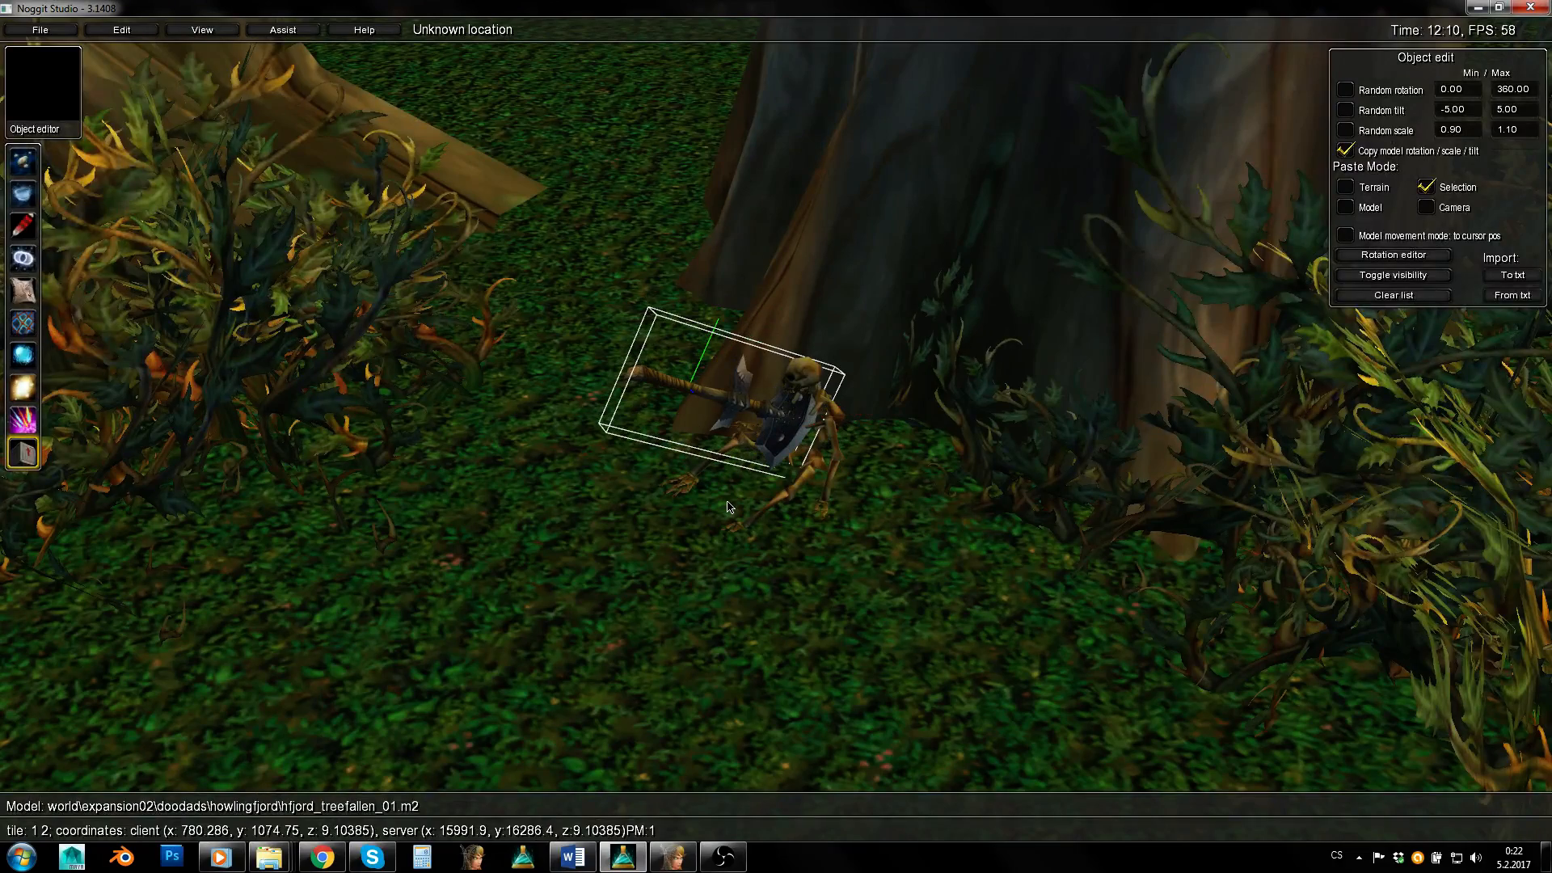
Examine the skeleton and axe beneath the tree from farther away and from above.
key(s)
right_drag(741, 594, 921, 327)
key(w)
right_drag(745, 366, 924, 410)
key(w)
key(q)
right_drag(831, 353, 779, 594)
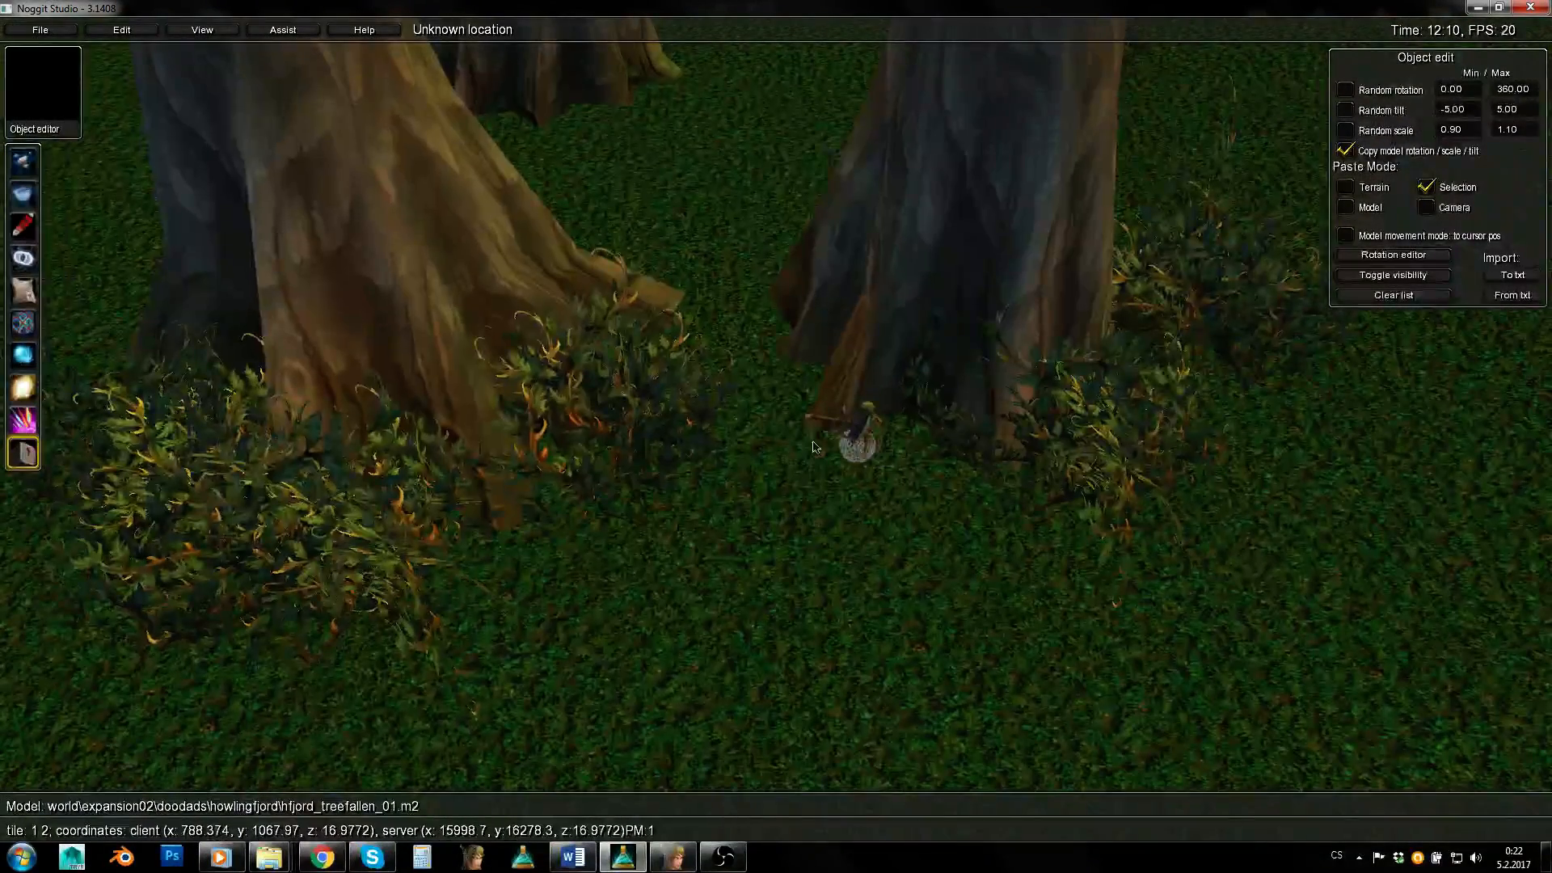
key(w)
right_drag(812, 447, 863, 473)
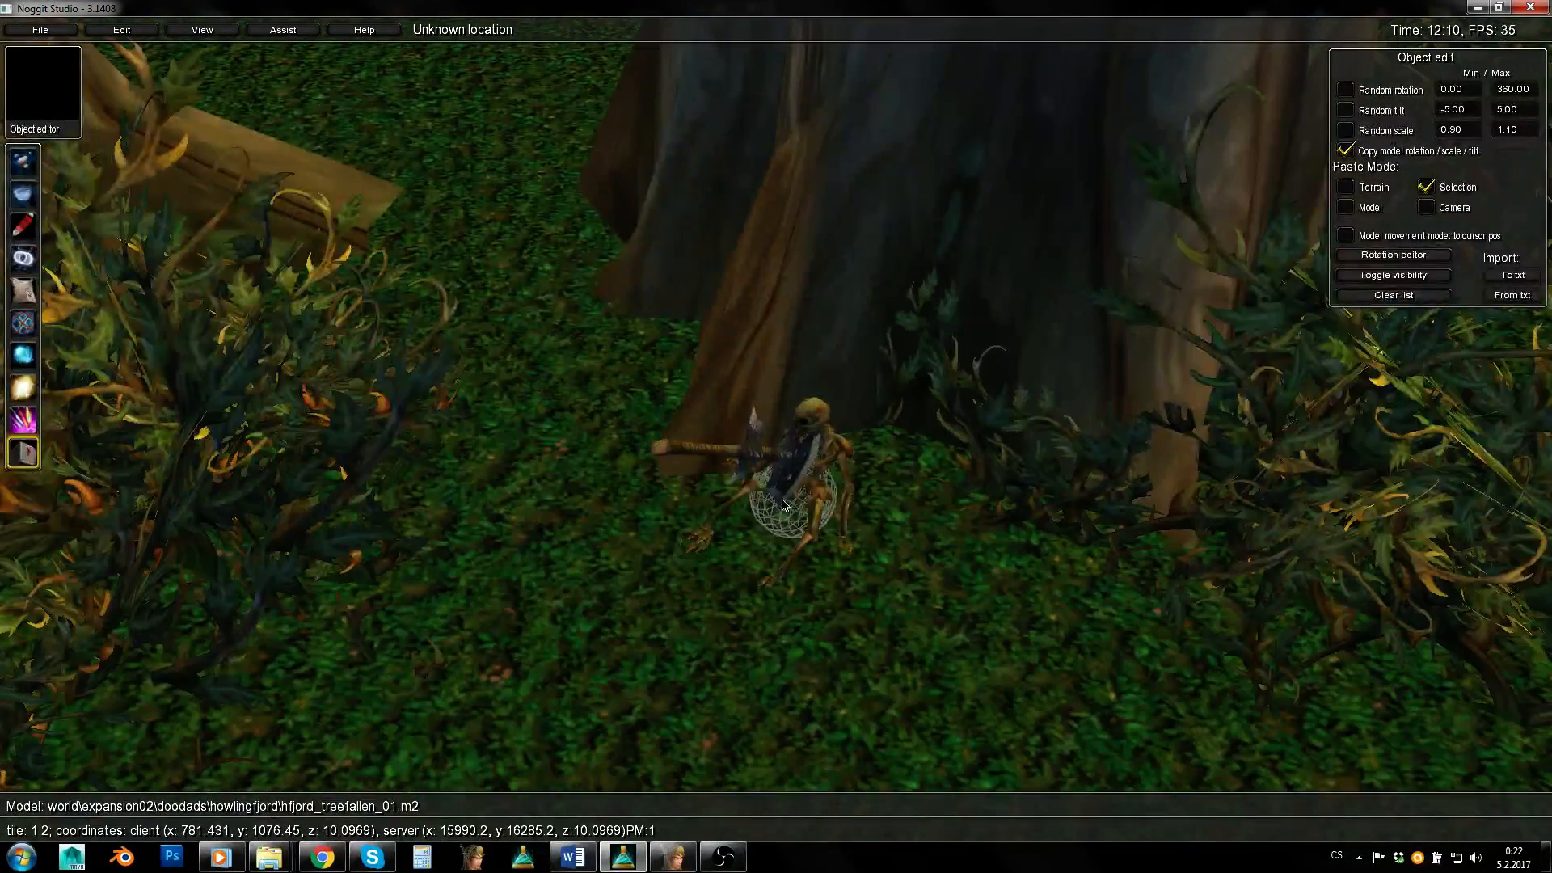
Check how noticeable the skeleton is when seen from beside the fallen log and when approaching the two trees.
key(s)
right_drag(678, 410, 556, 321)
key(s)
key(w)
right_drag(811, 322, 852, 278)
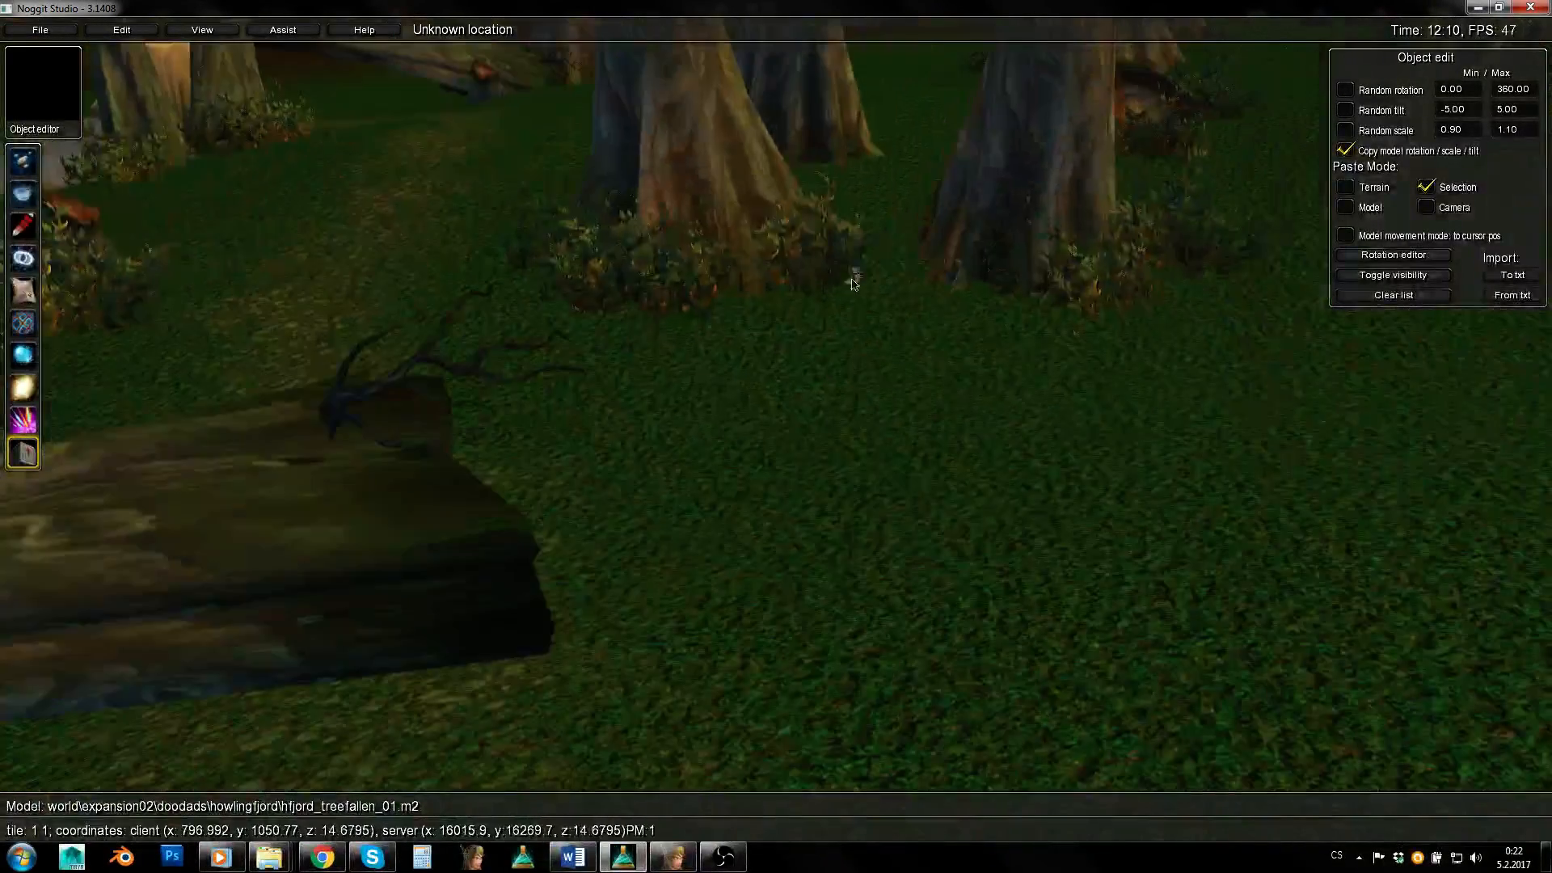
right_drag(796, 391, 837, 402)
key(w)
key(q)
right_drag(815, 350, 858, 472)
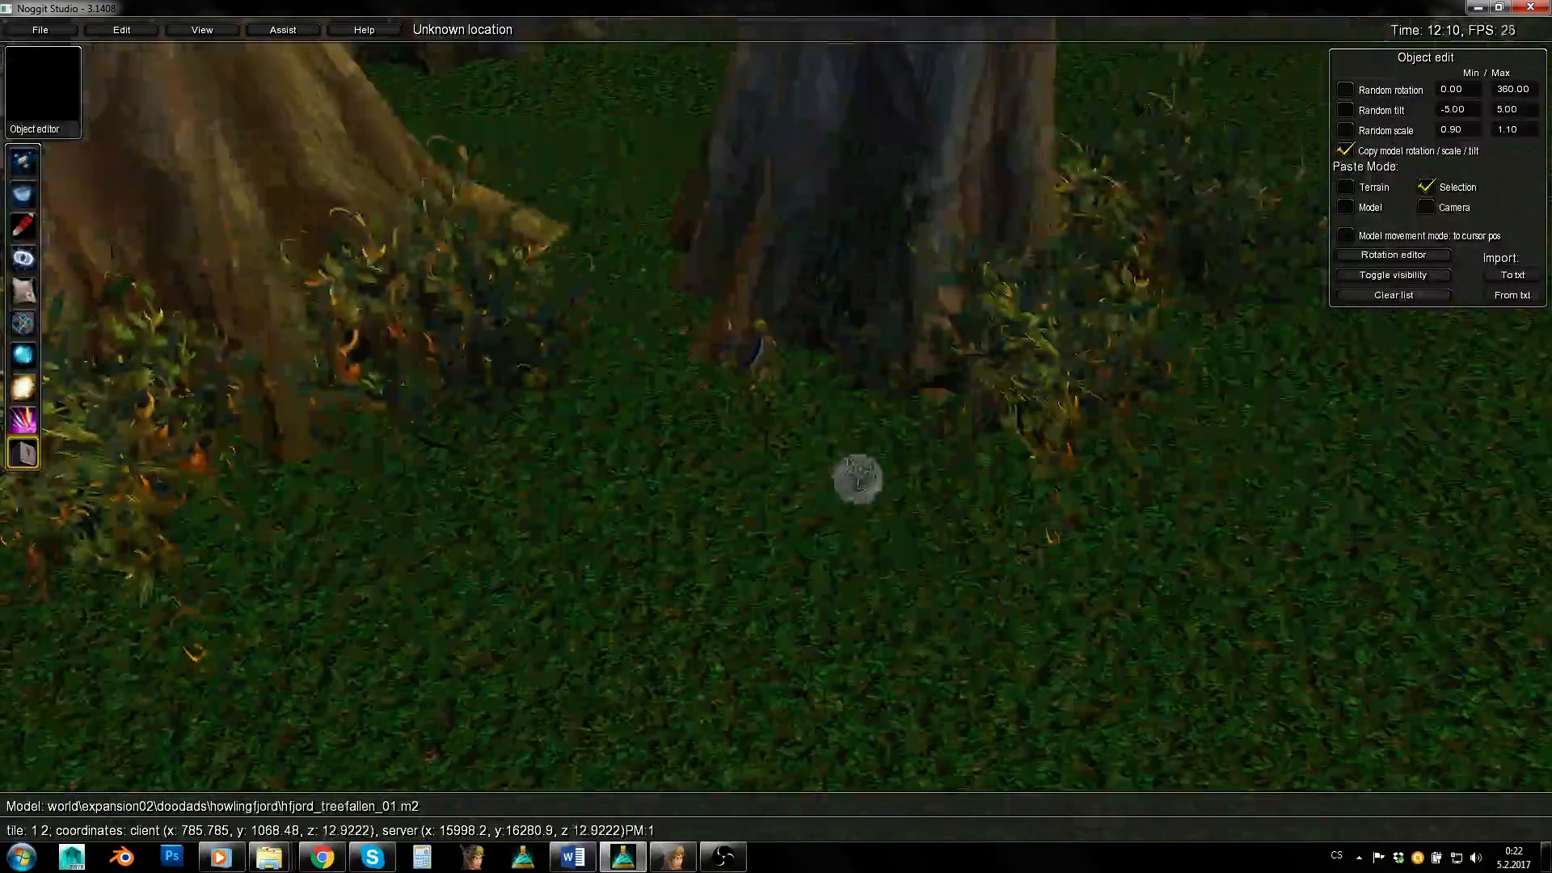
key(w)
key(q)
right_drag(773, 432, 782, 599)
key(e)
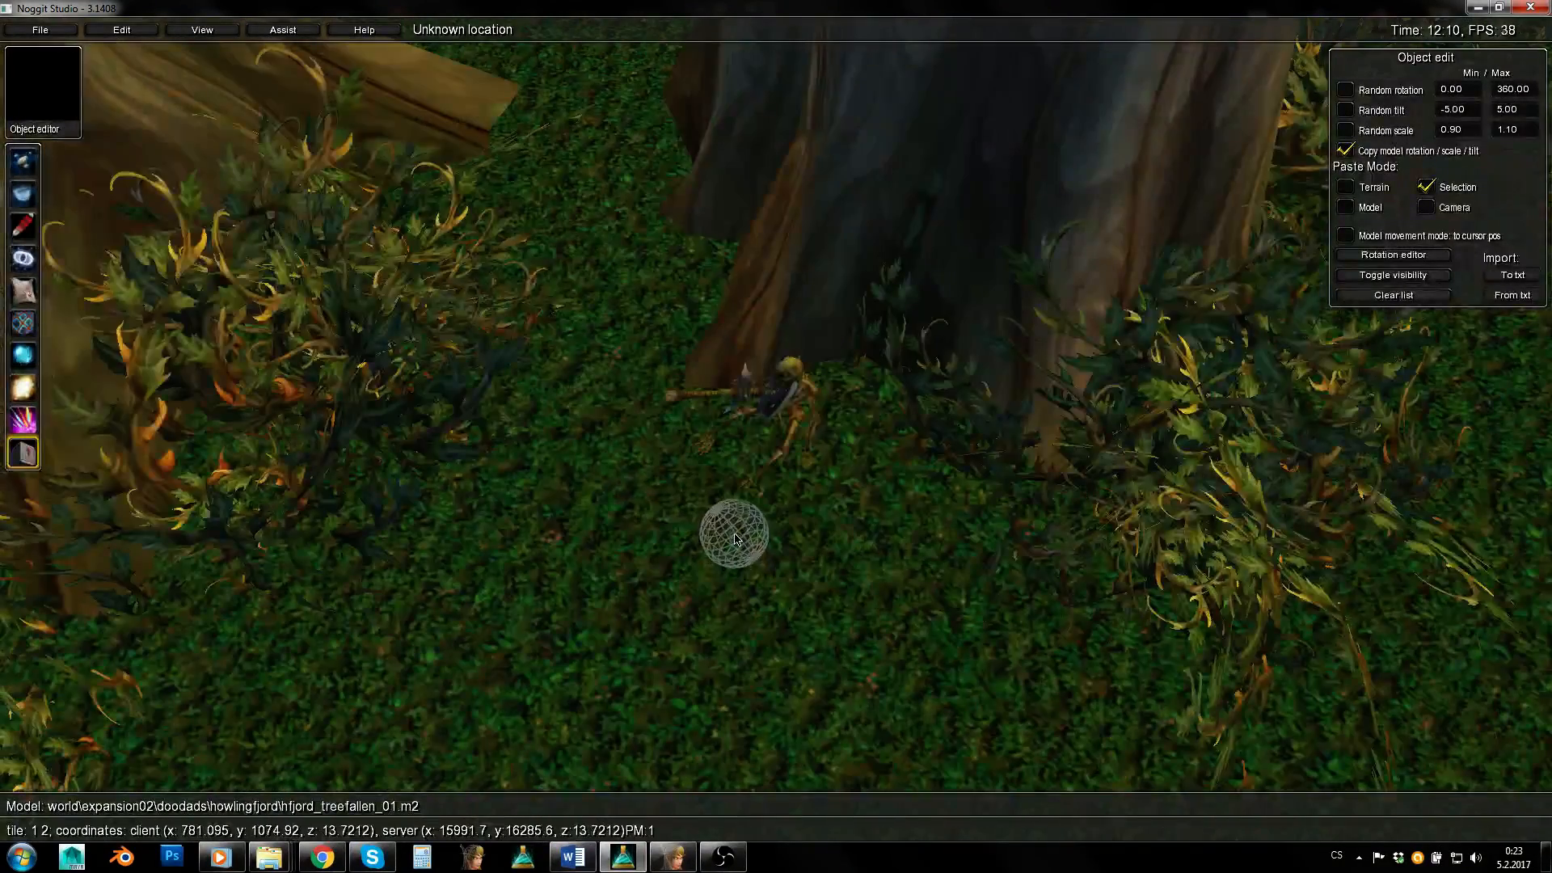
Inspect the skeleton with its axe up close, including its size relative to the trunk and bushes.
key(w)
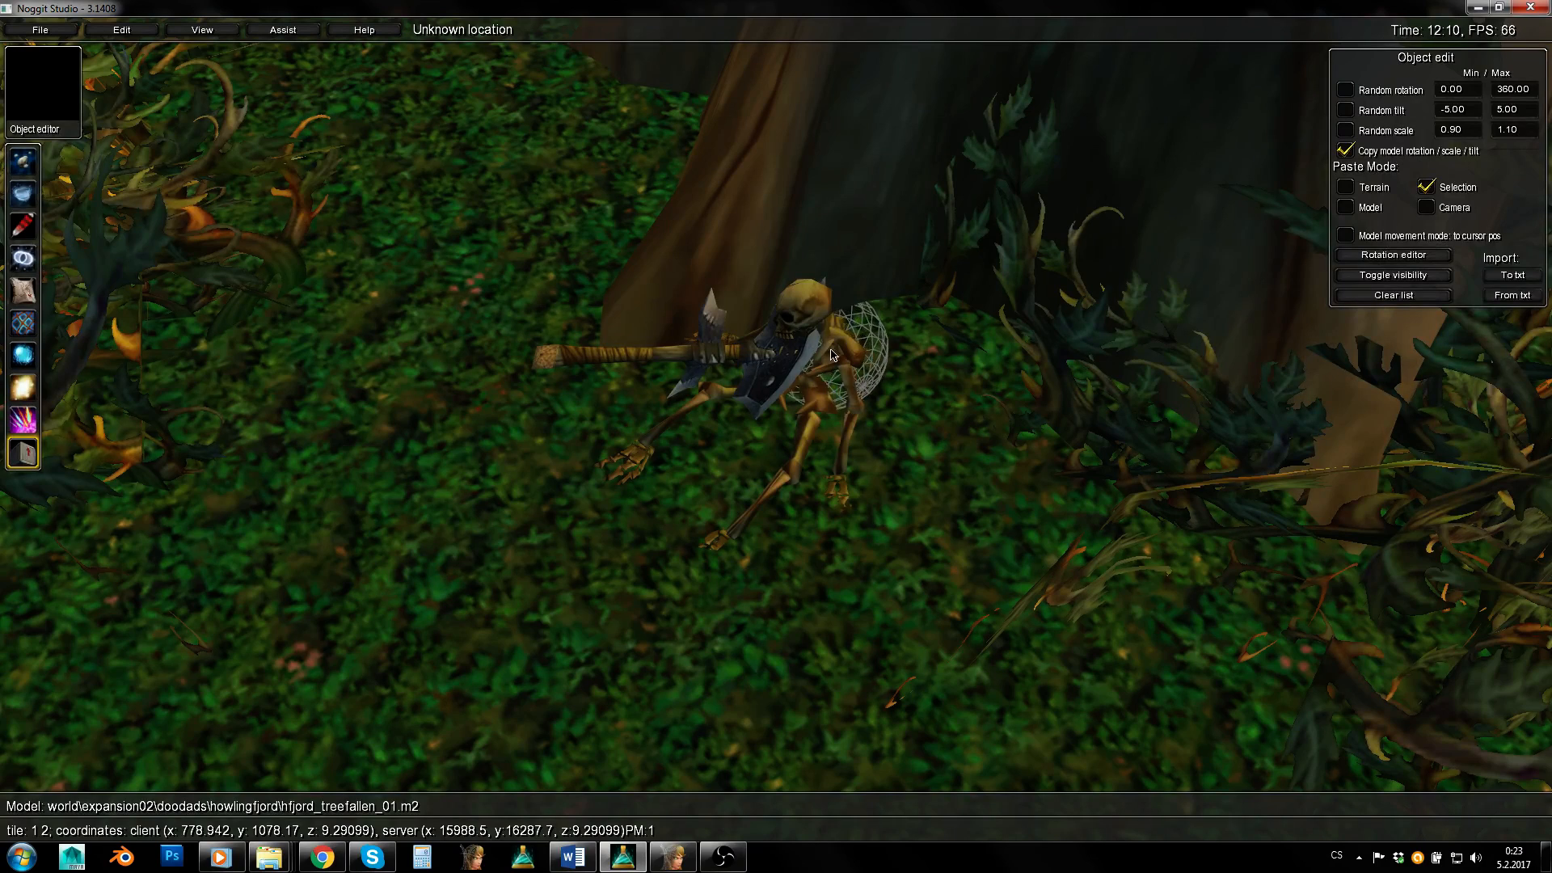
key(q)
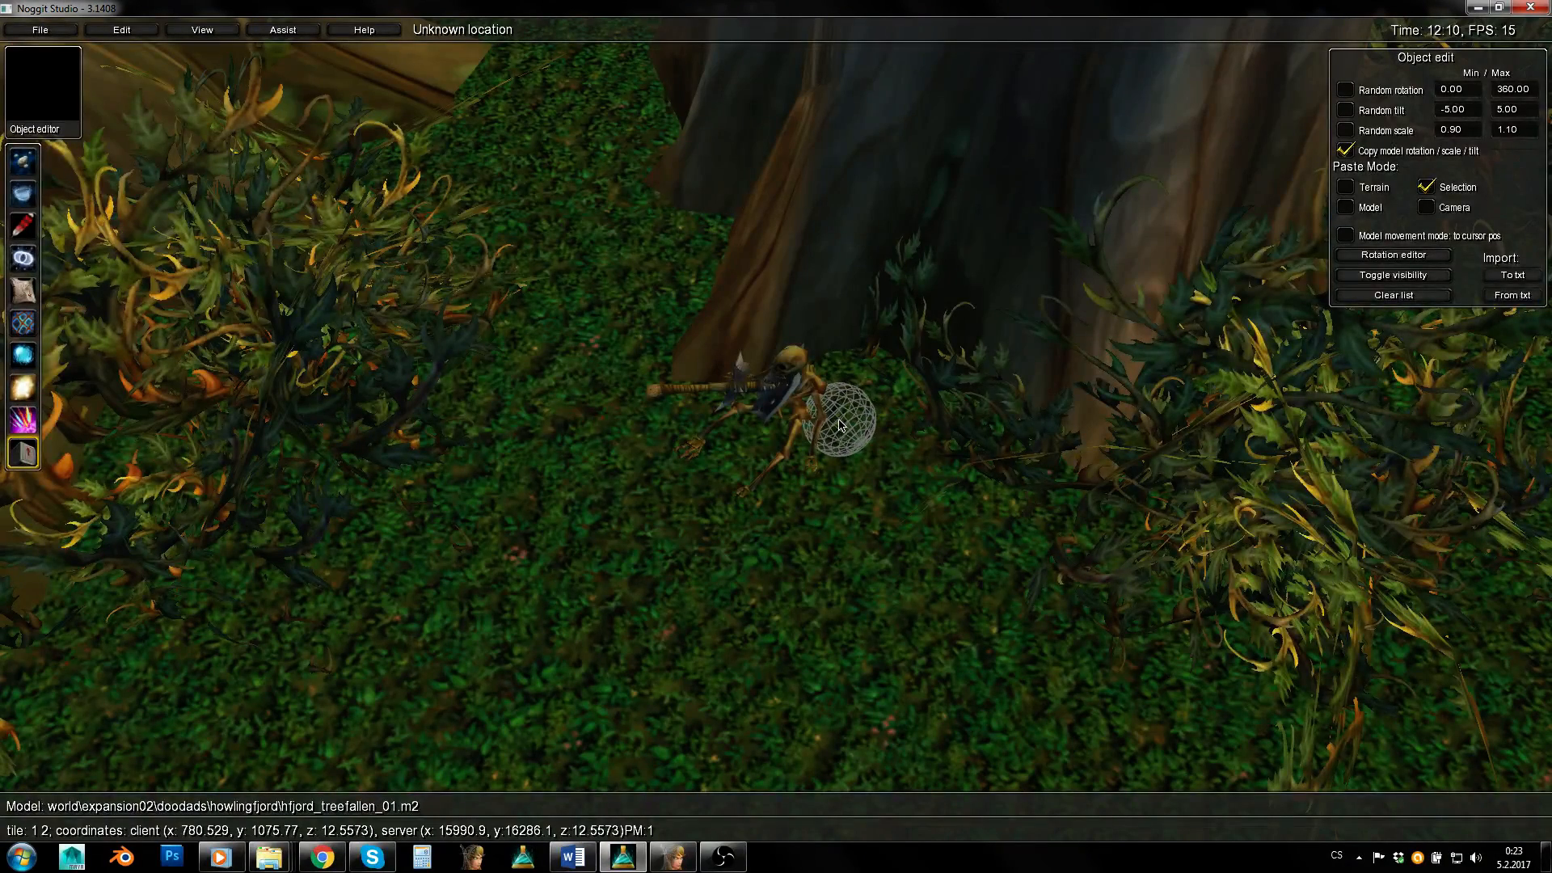
right_drag(836, 477, 800, 452)
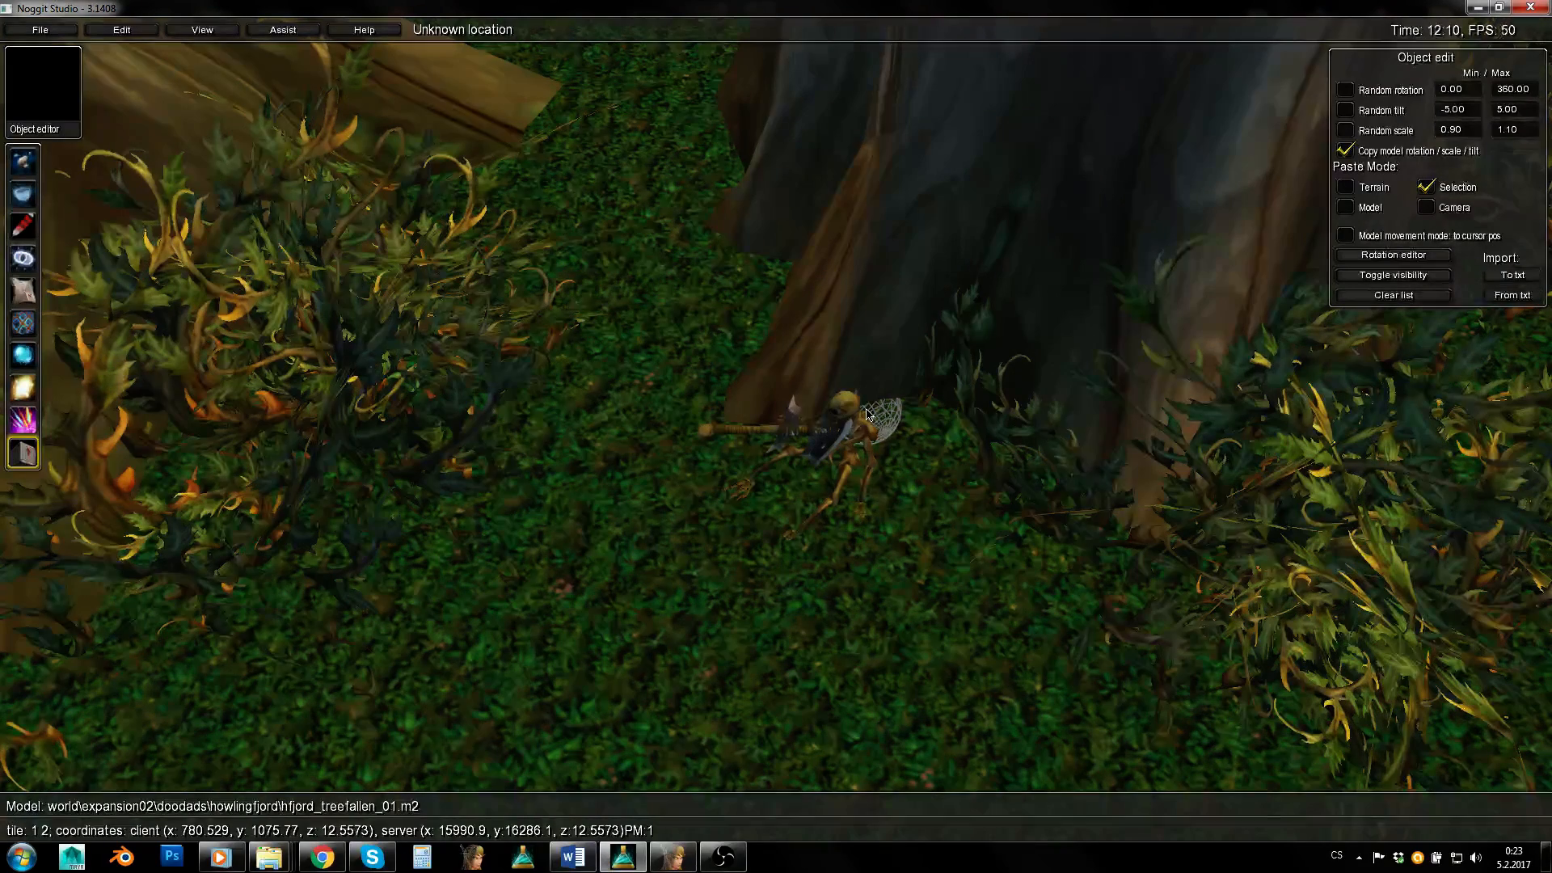
key(s)
key(w)
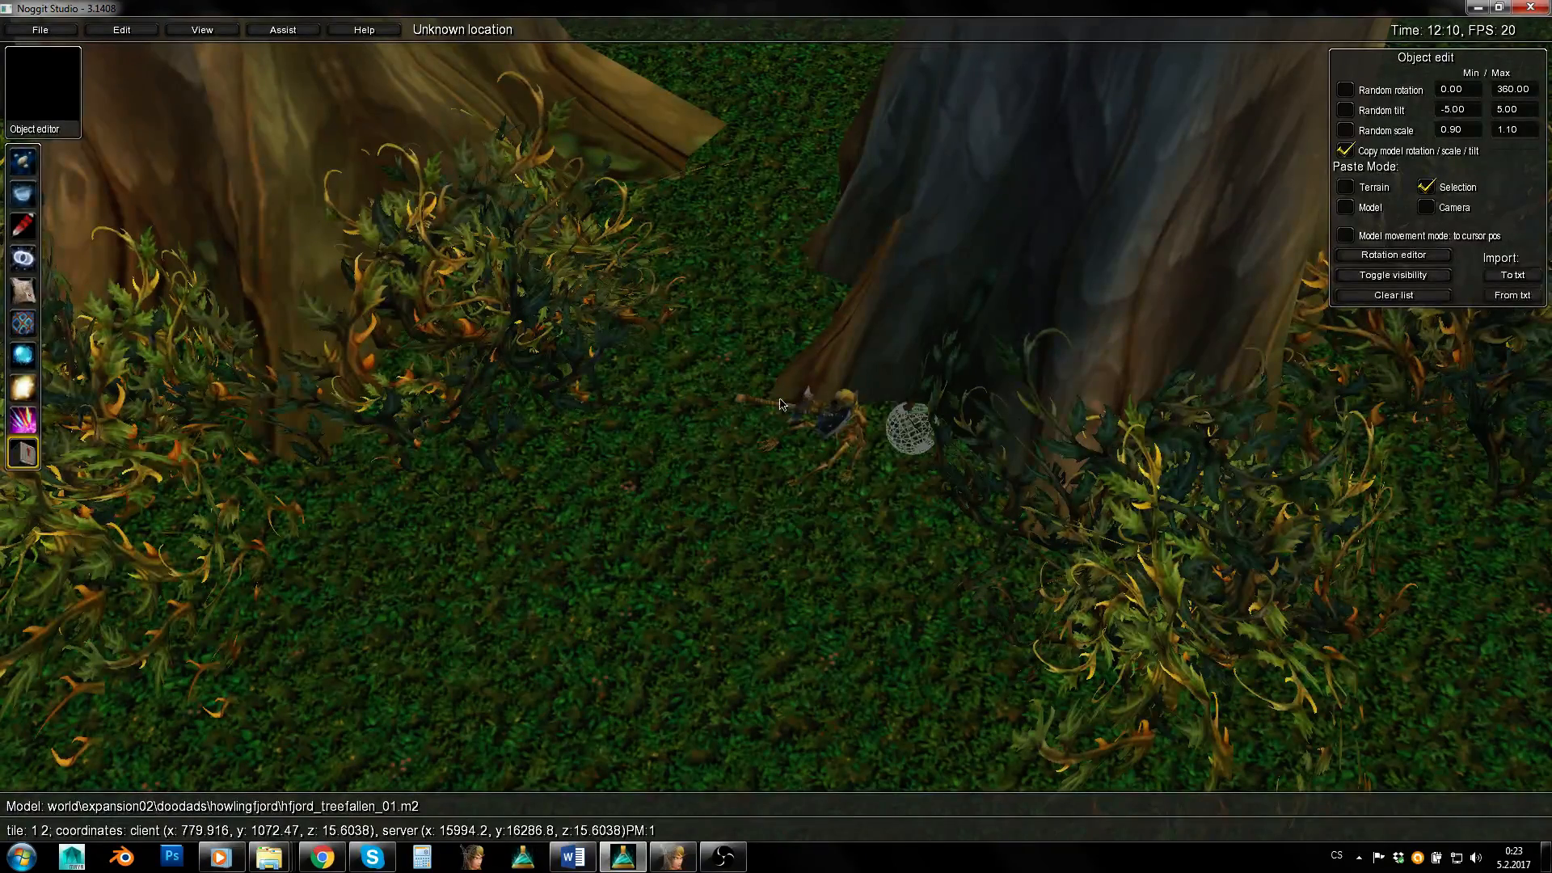
key(s)
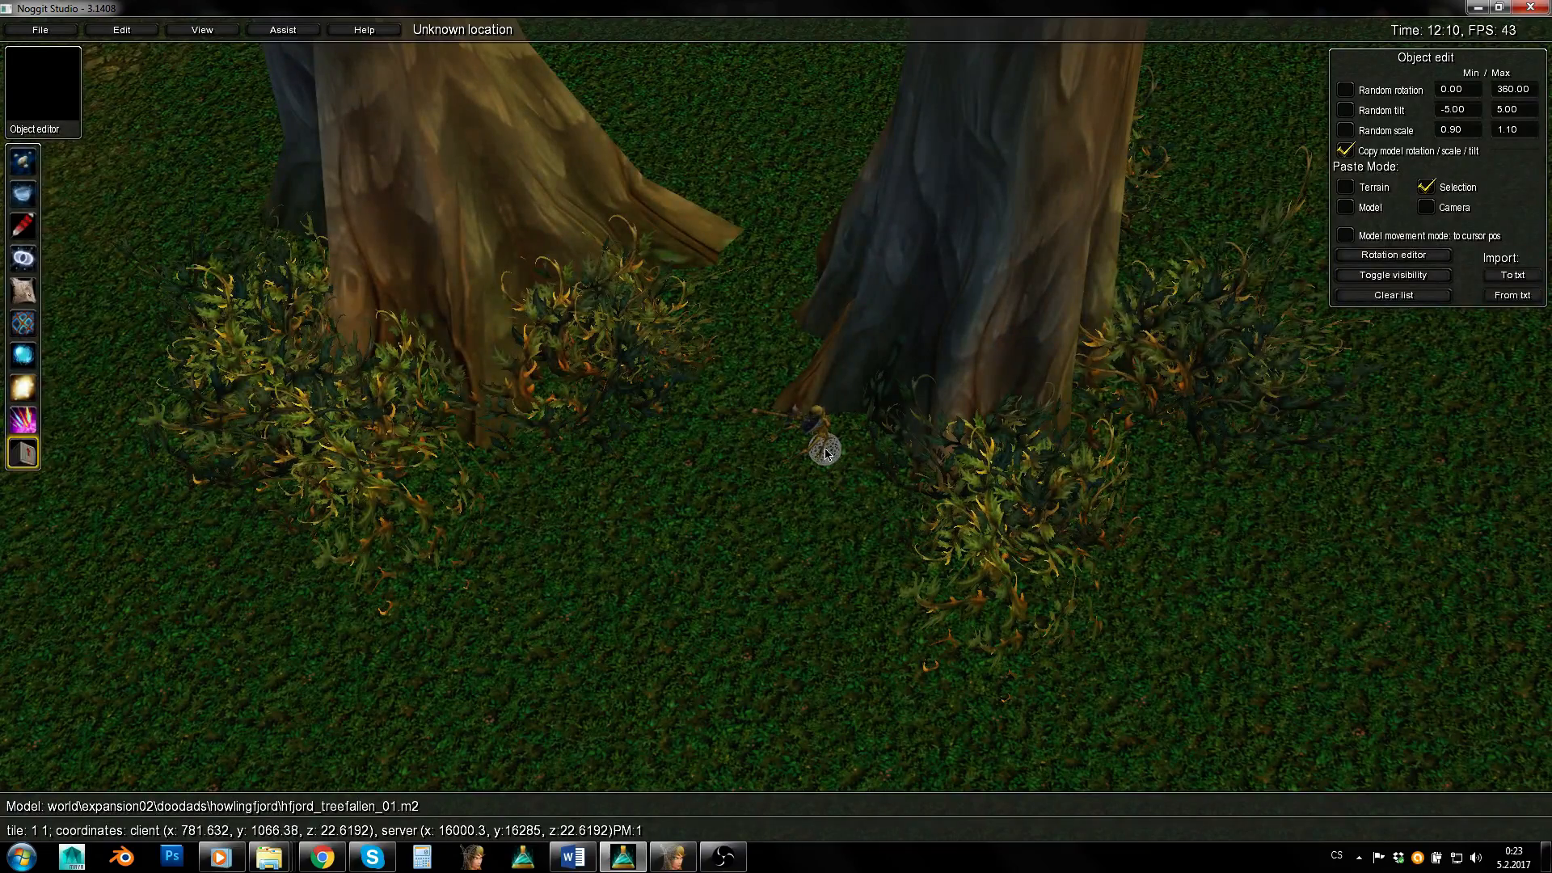
Move away from the skeleton across the clearing and examine the large boulder group up close.
key(s)
key(d)
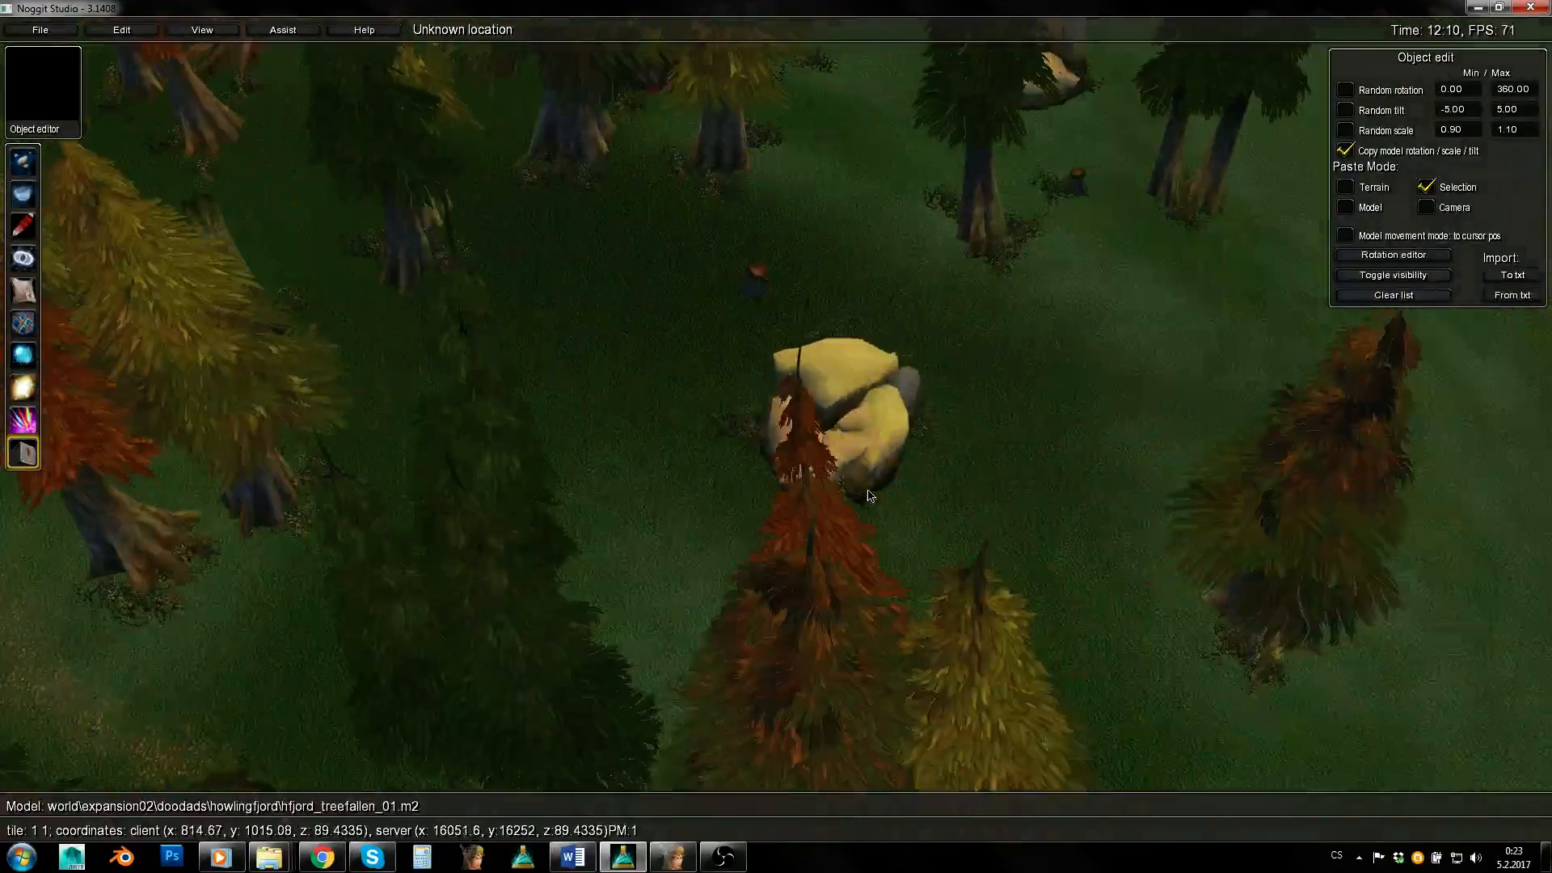
key(w)
key(s)
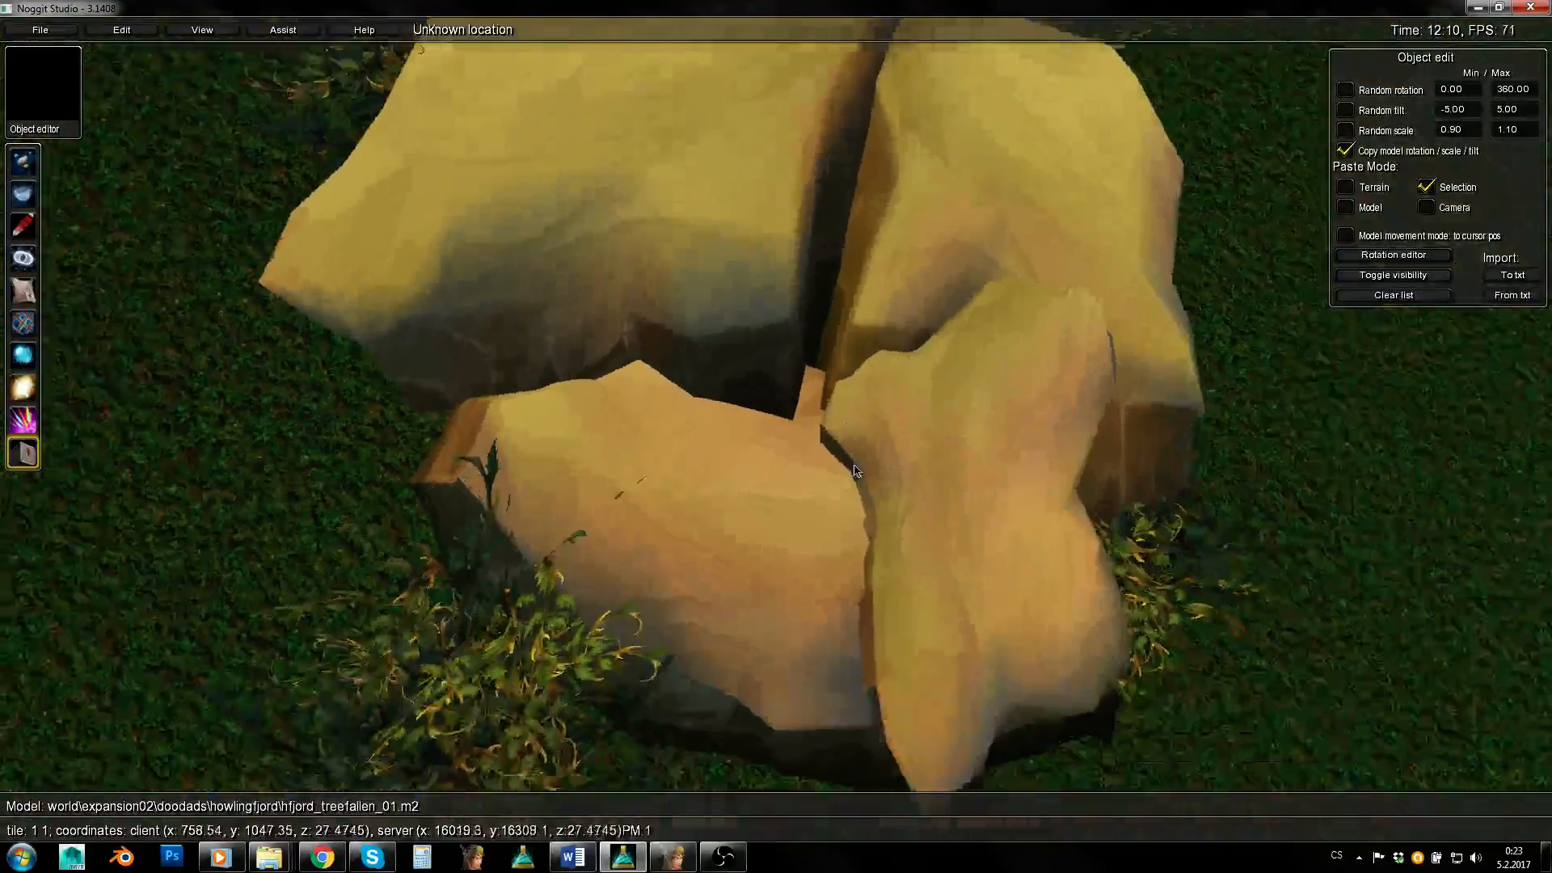
key(w)
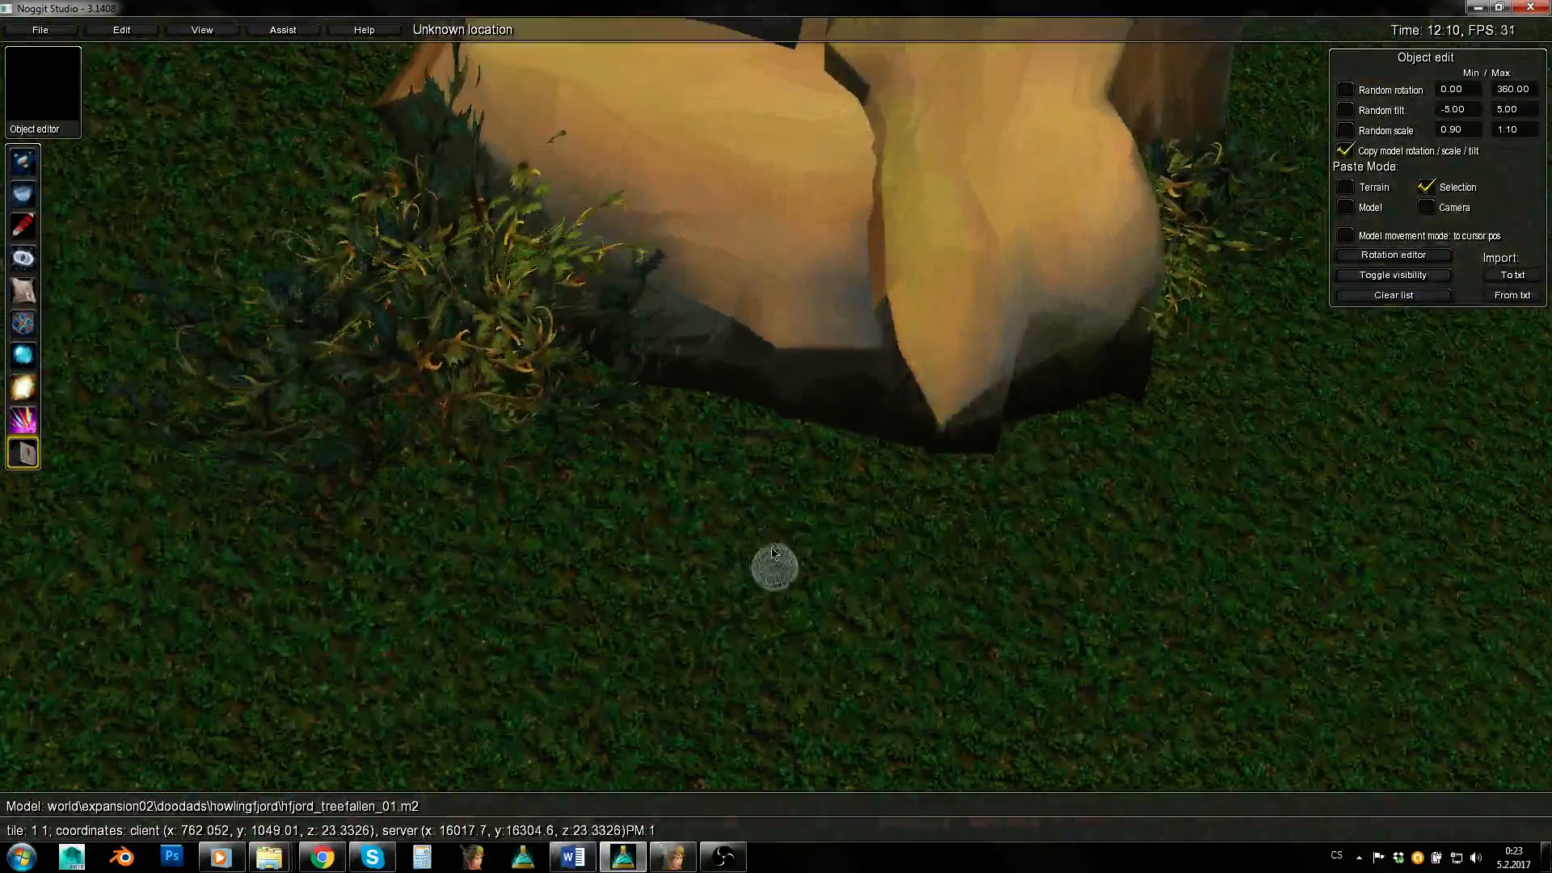
Switch to World of Warcraft Model Viewer and preview the target axe, human axe and 2sidedpickaxe models from the axe search.
click(684, 860)
click(750, 340)
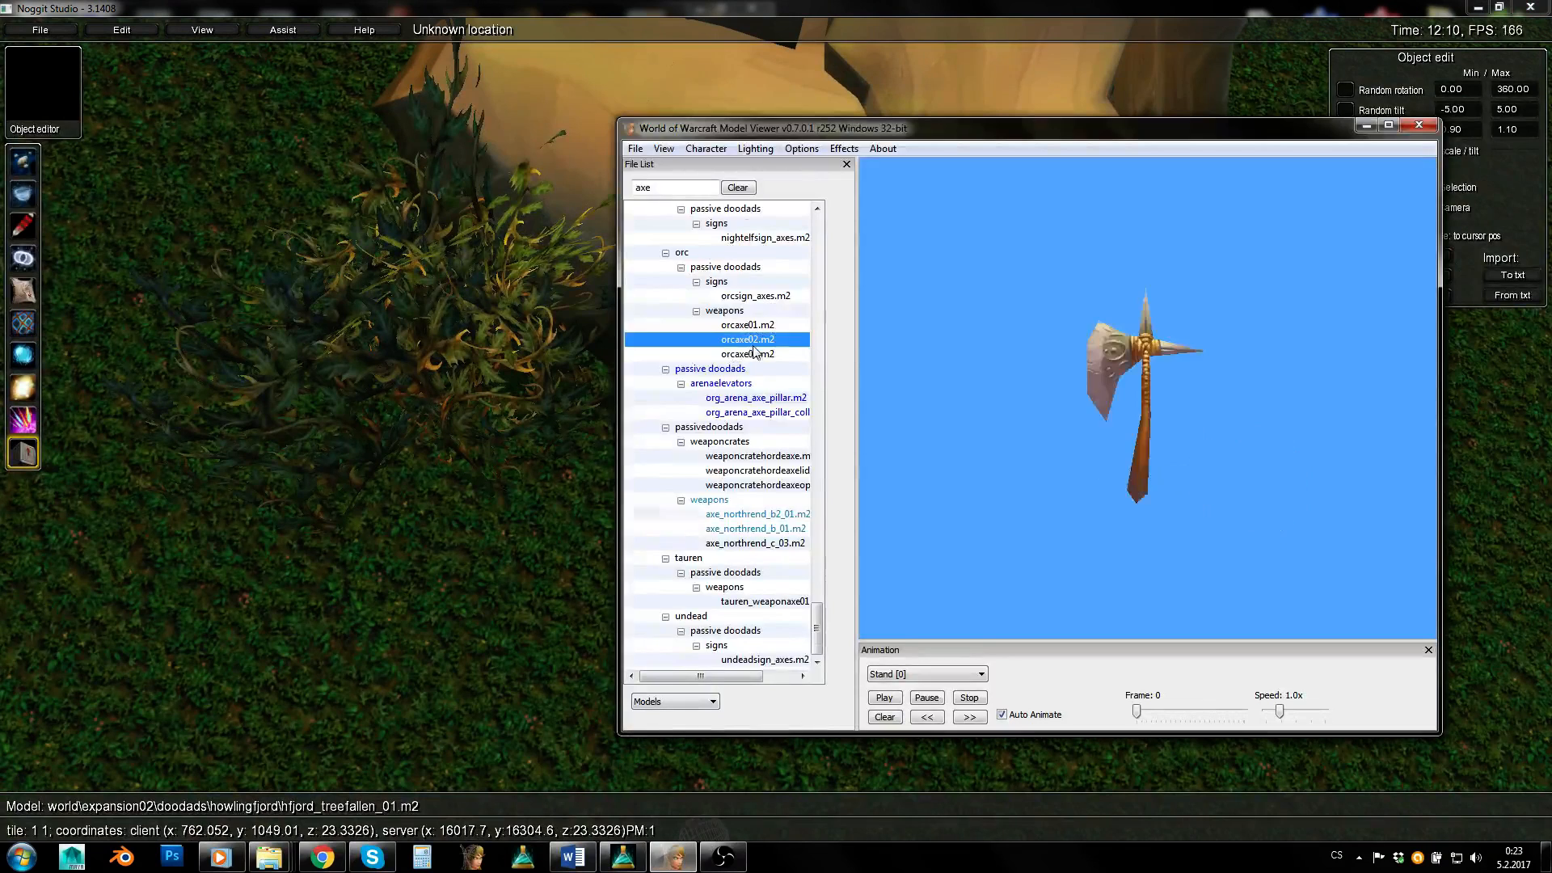
scroll(755, 380, up, 7)
click(750, 398)
key(Up)
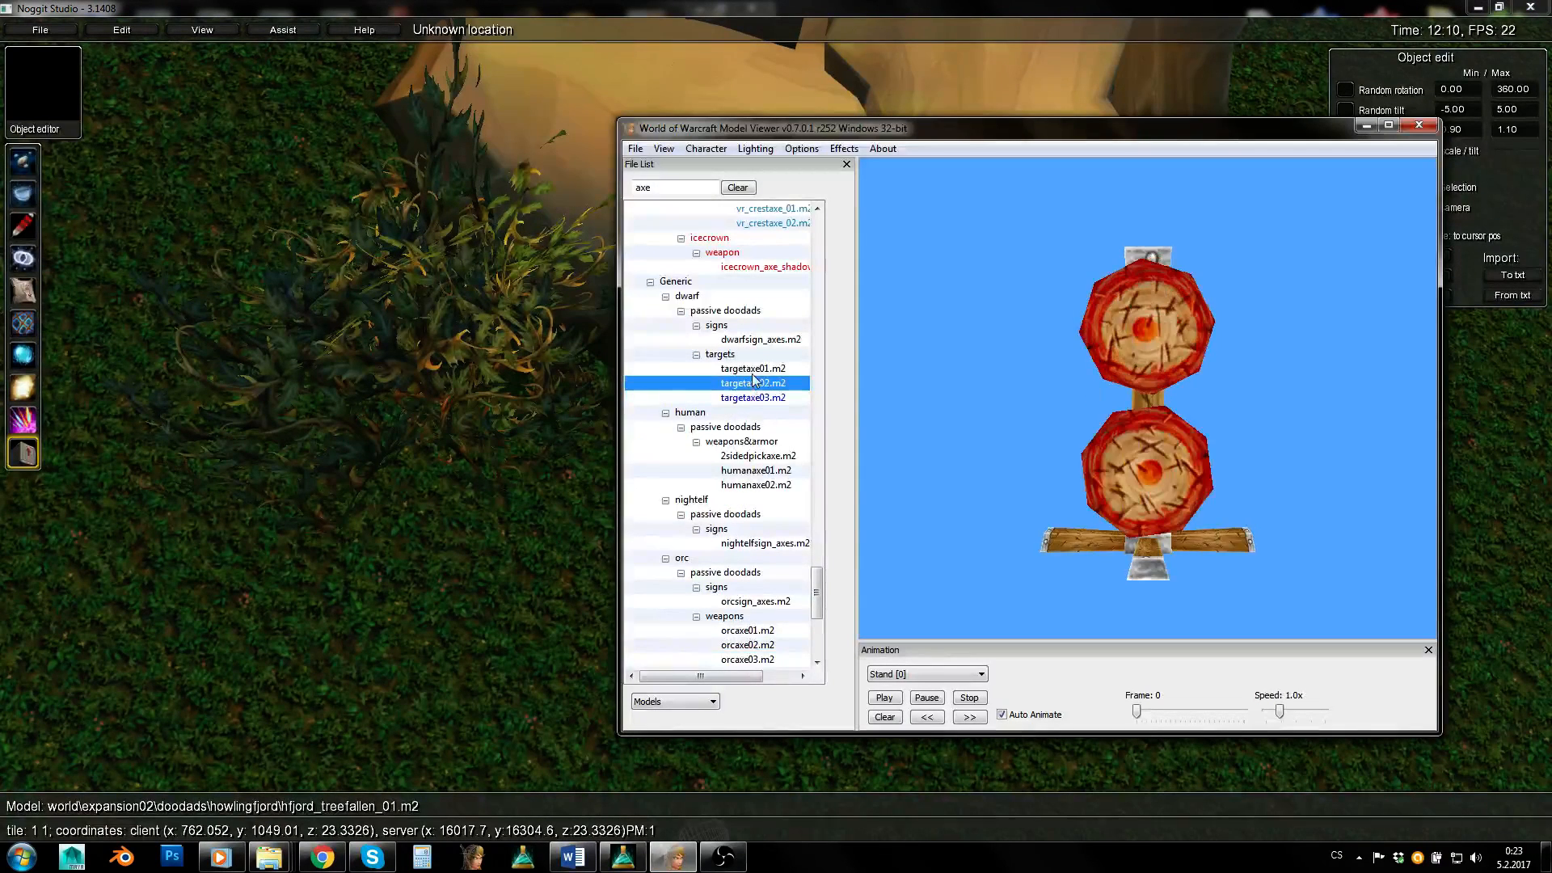
key(Up)
key(Up)
key(Up)
scroll(747, 401, down, 3)
click(755, 340)
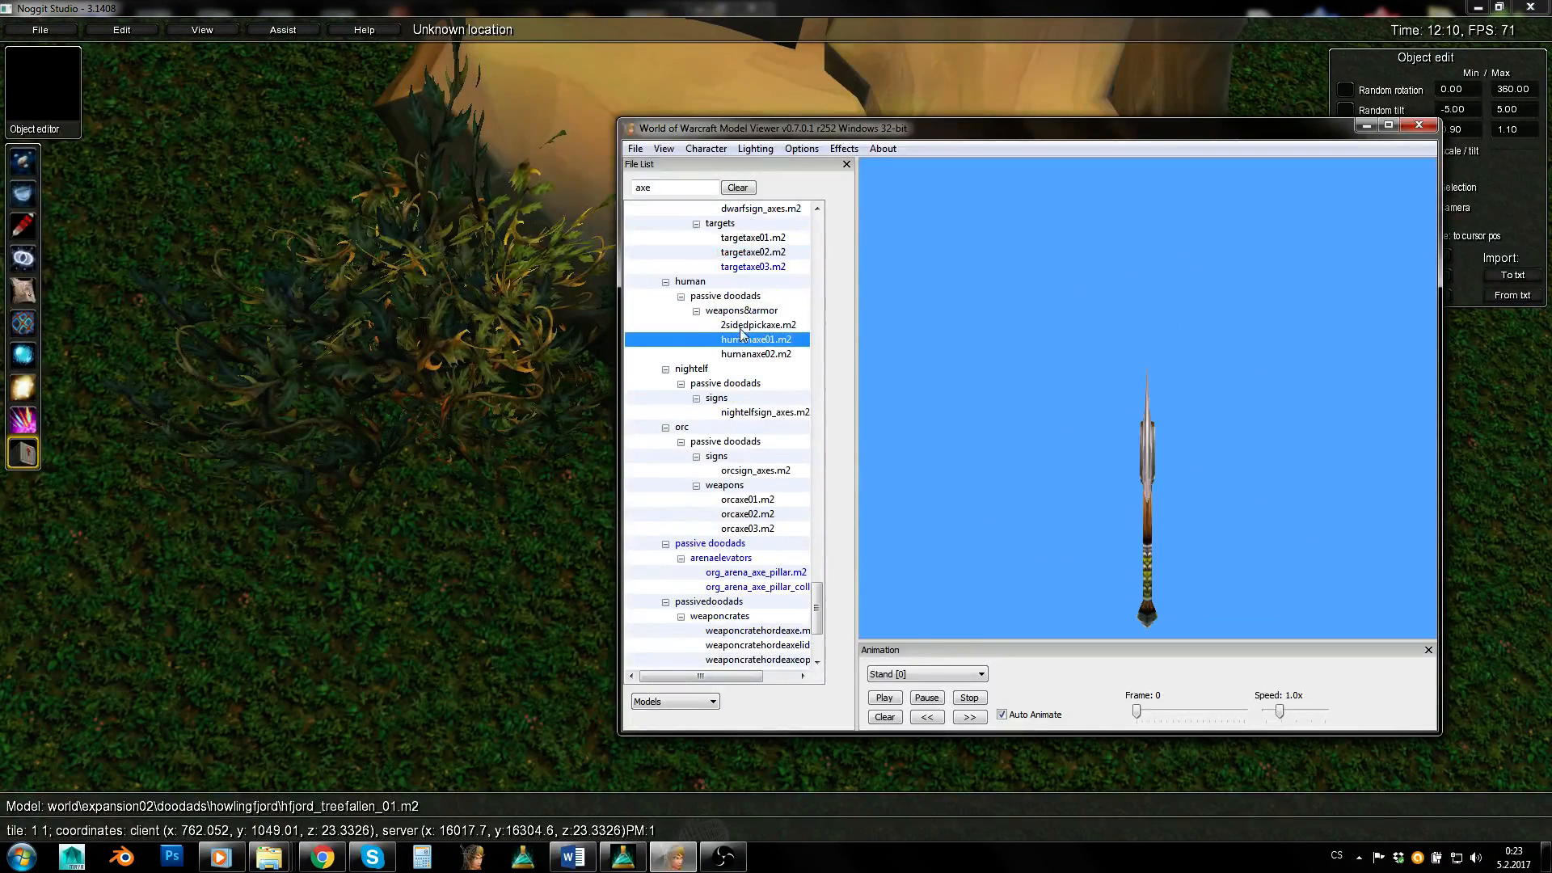
key(Up)
click(1175, 461)
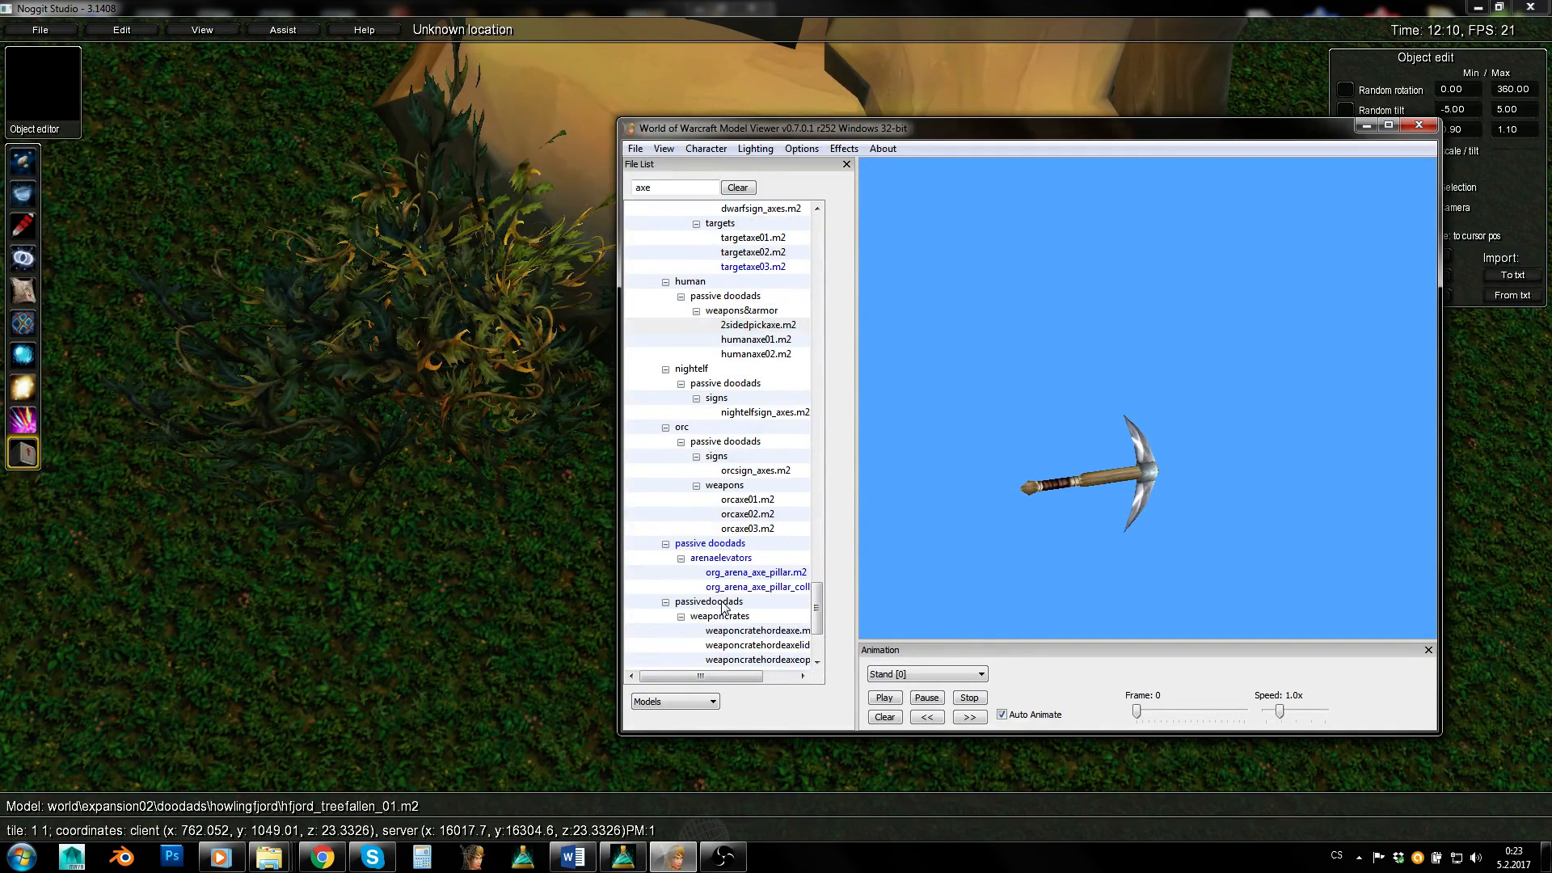
Preview the three orc axe models and the orcsign_axes sign model.
click(748, 527)
key(Up)
key(Up)
click(735, 470)
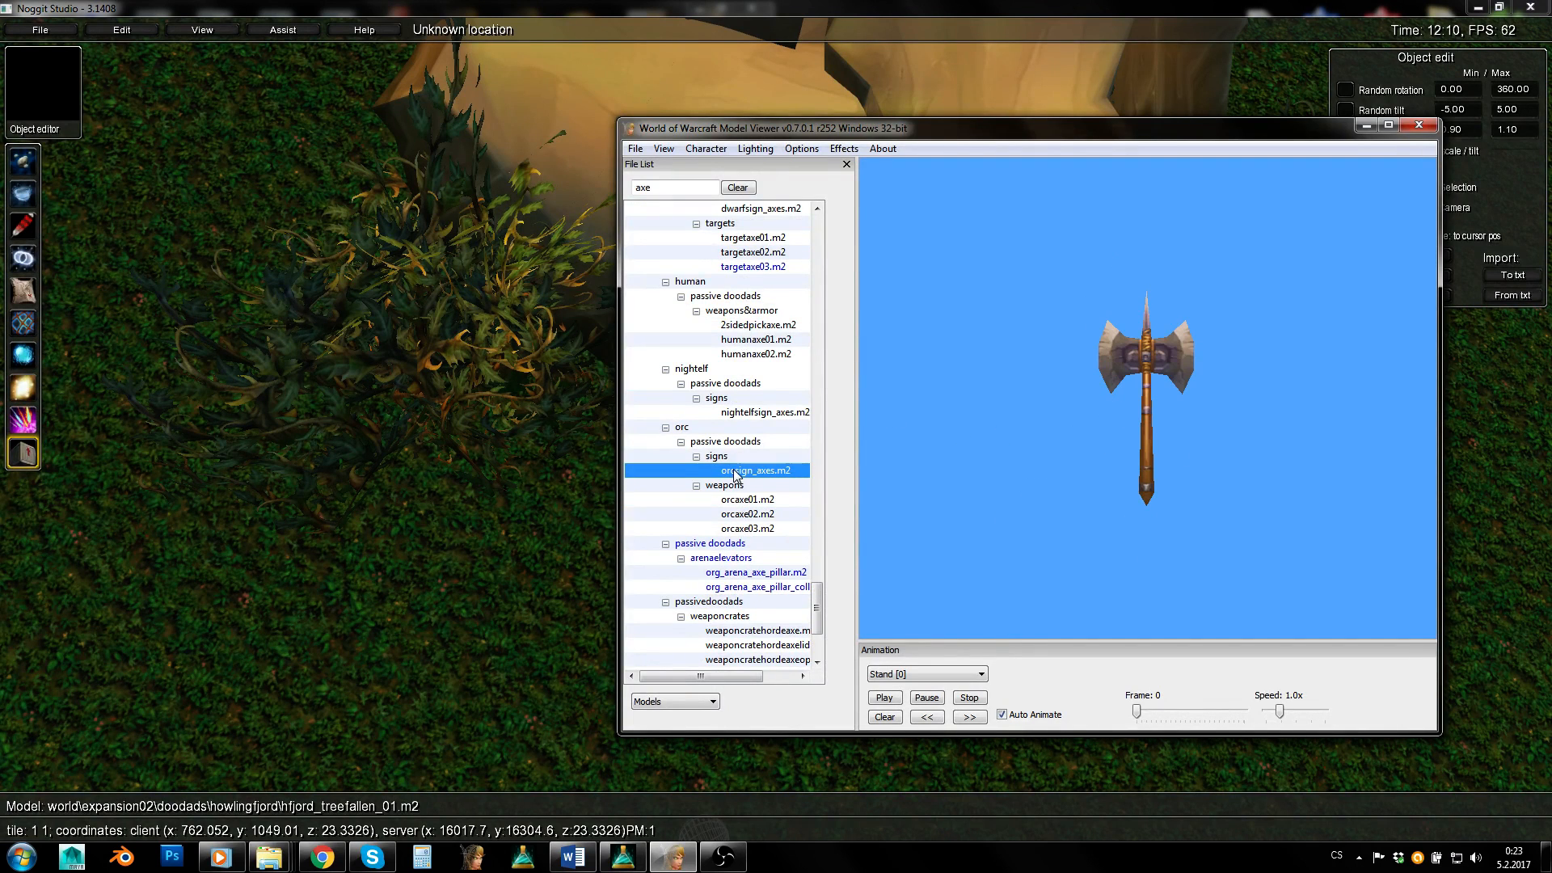
Clear the axe search and expand the World, Expansion02 and doodads folders to browse the zone folders.
scroll(744, 472, up, 5)
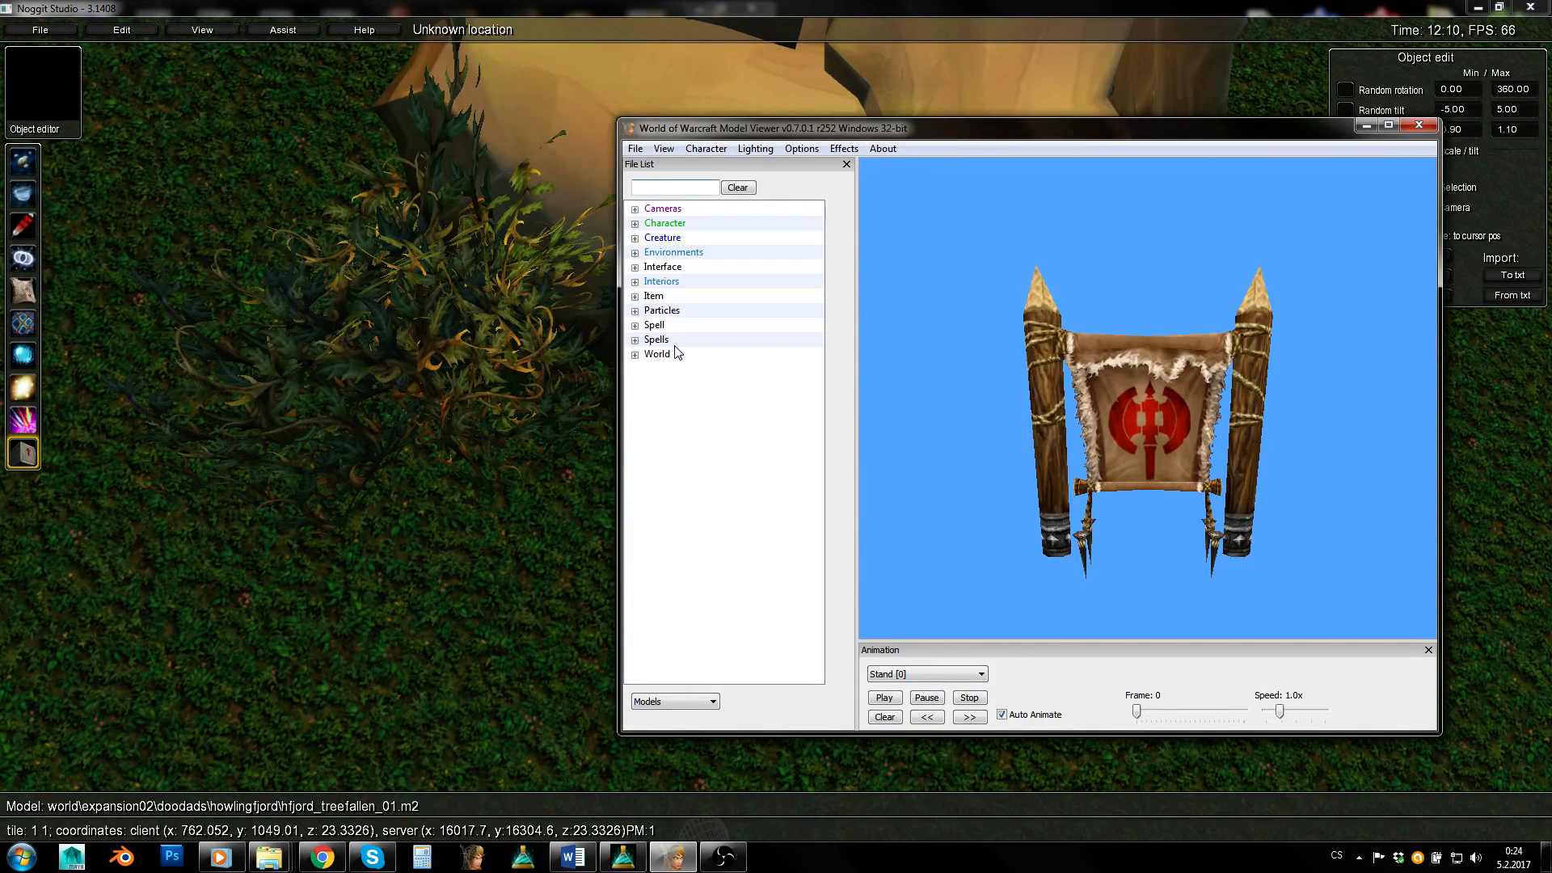
click(635, 355)
click(711, 400)
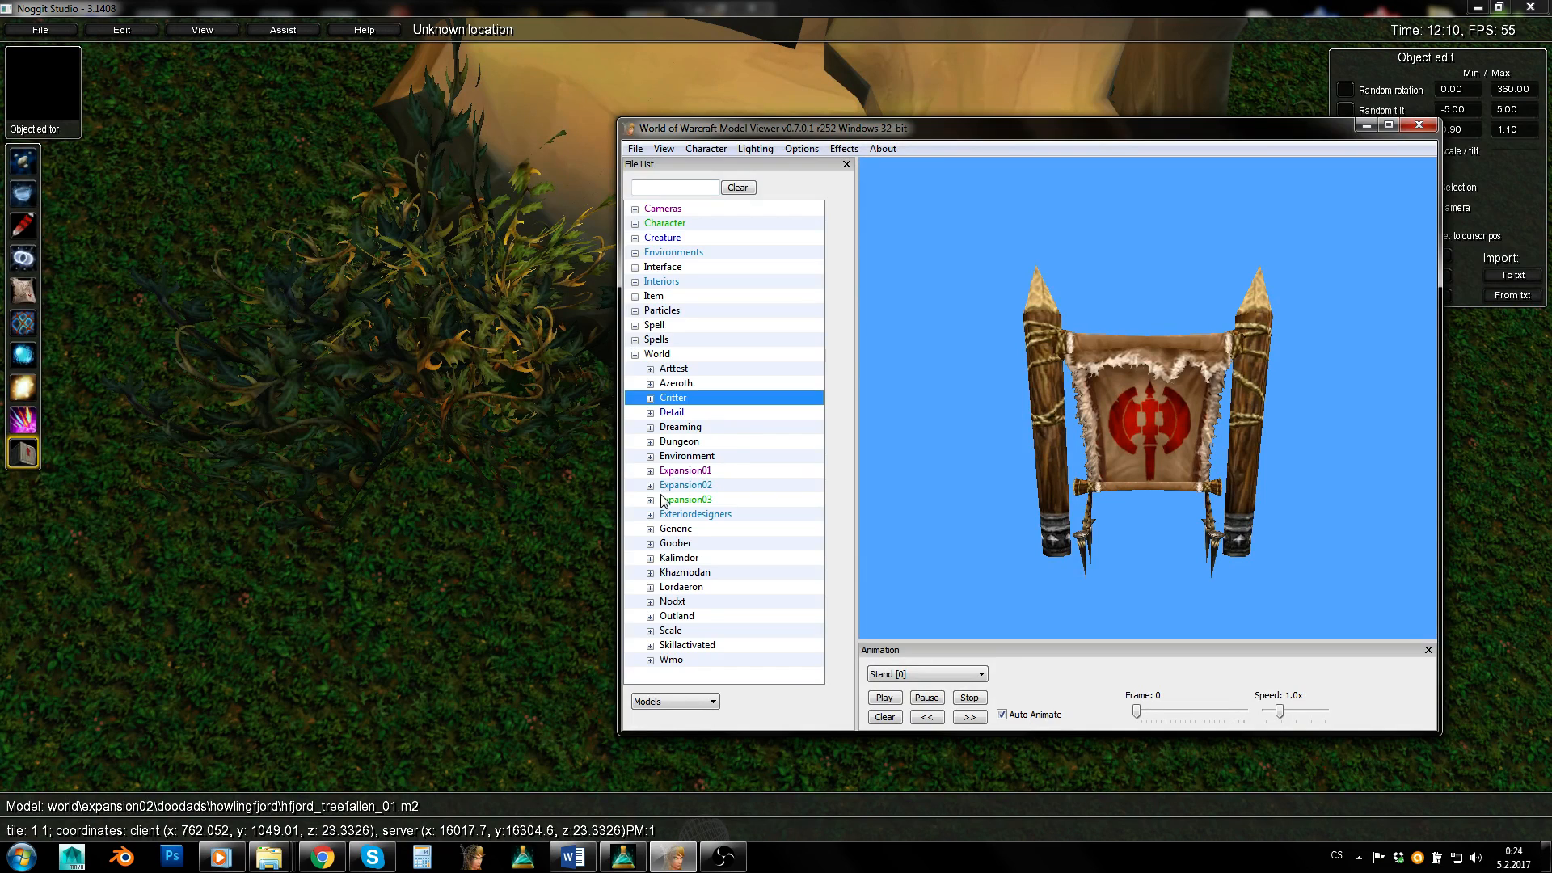
double_click(773, 484)
double_click(674, 502)
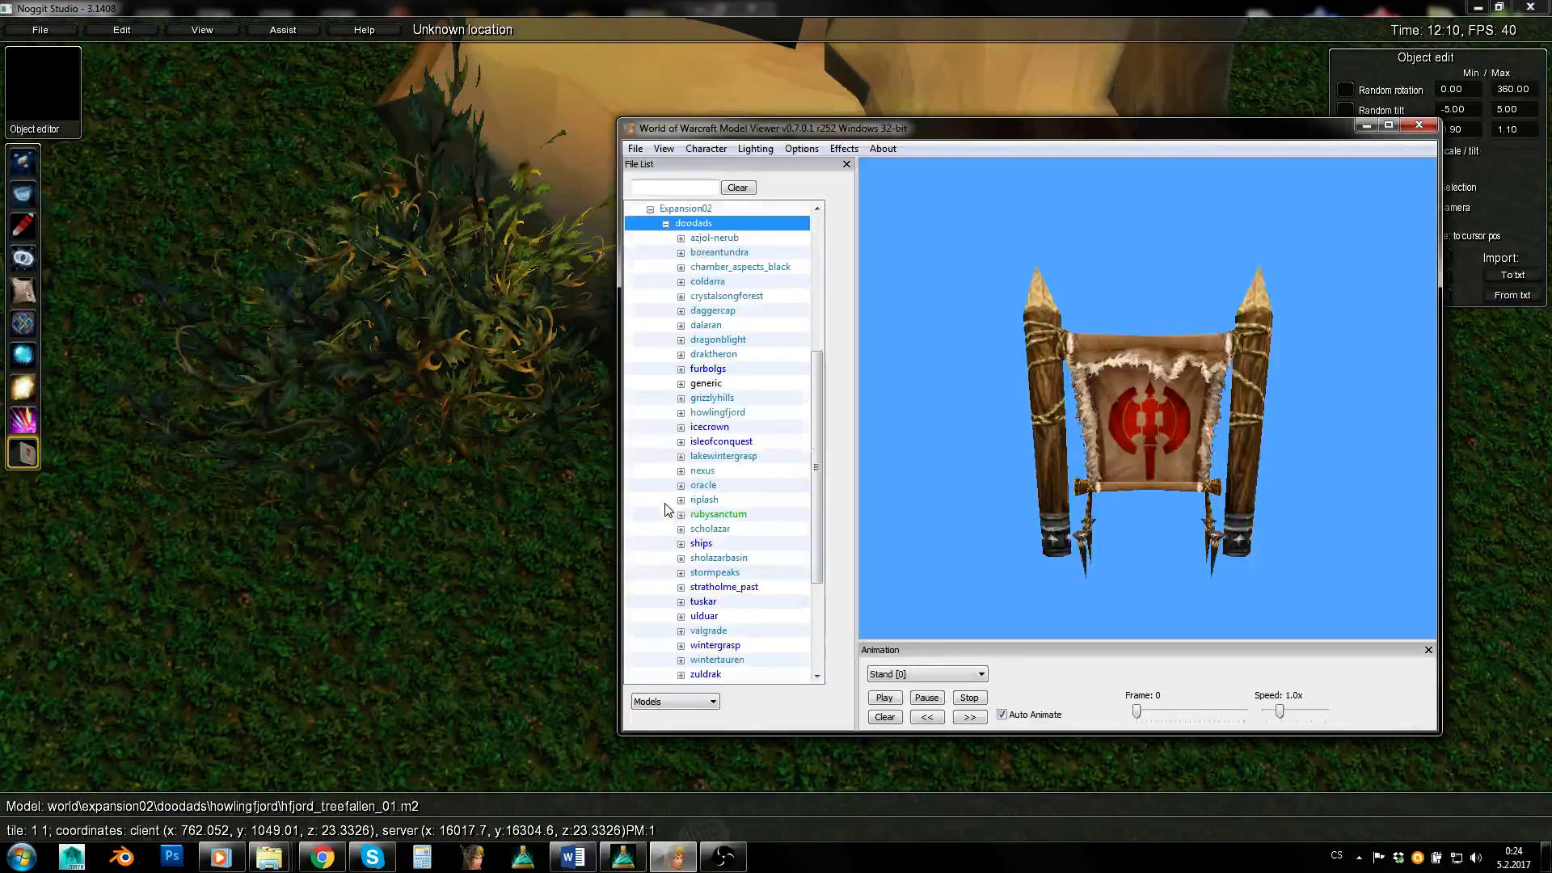
scroll(701, 501, down, 1)
click(703, 430)
scroll(701, 390, up, 2)
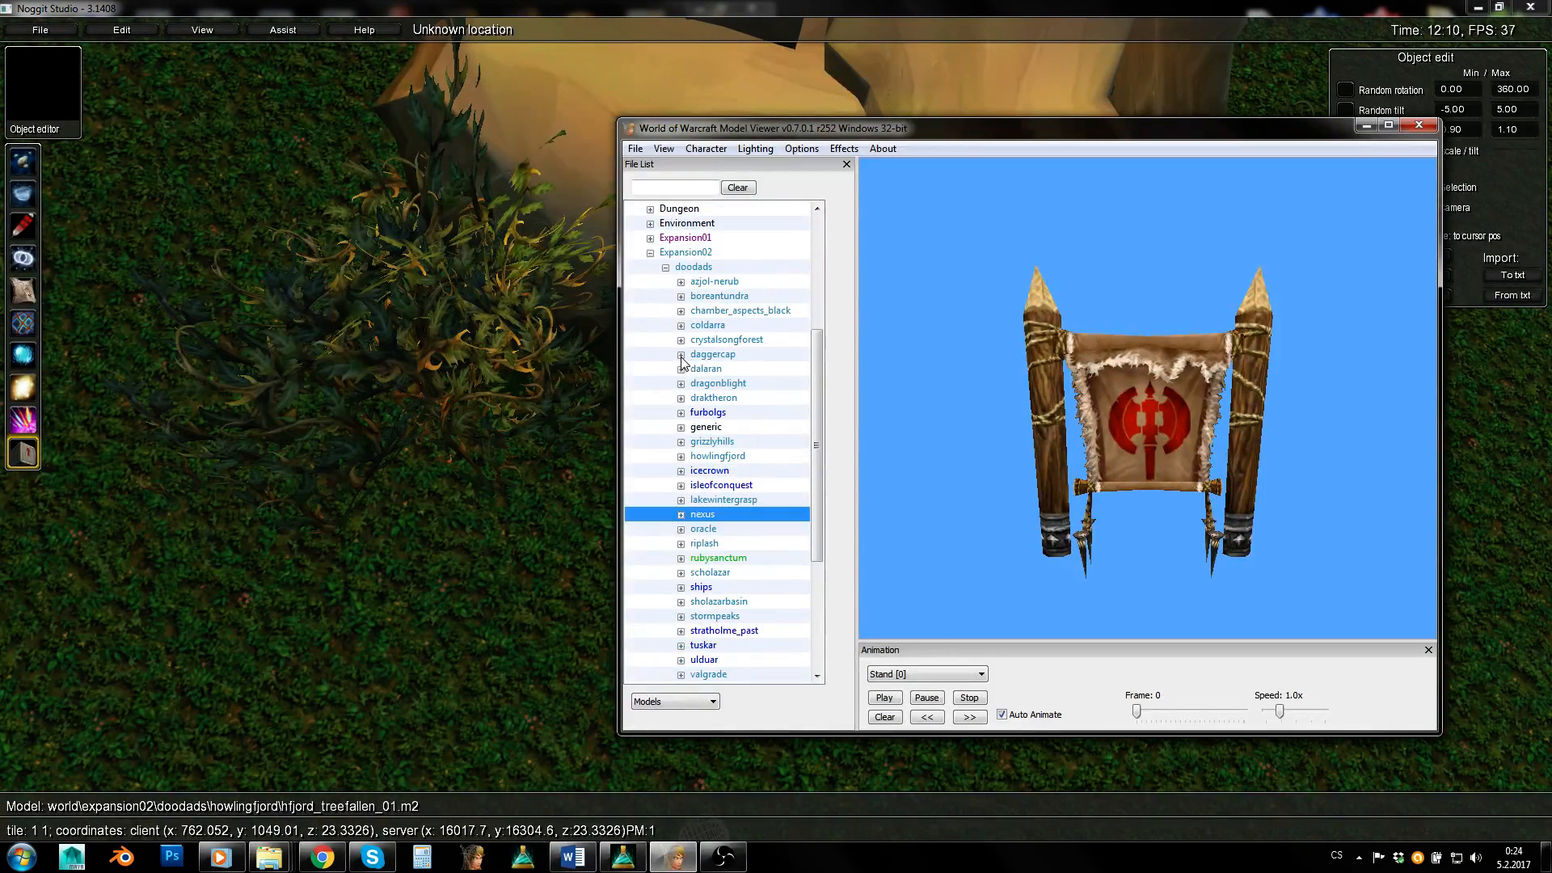
Expand the grizzlyhills bearshrine folder, preview the snowy shrine, and choose the furbolg bear shrine model.
click(708, 442)
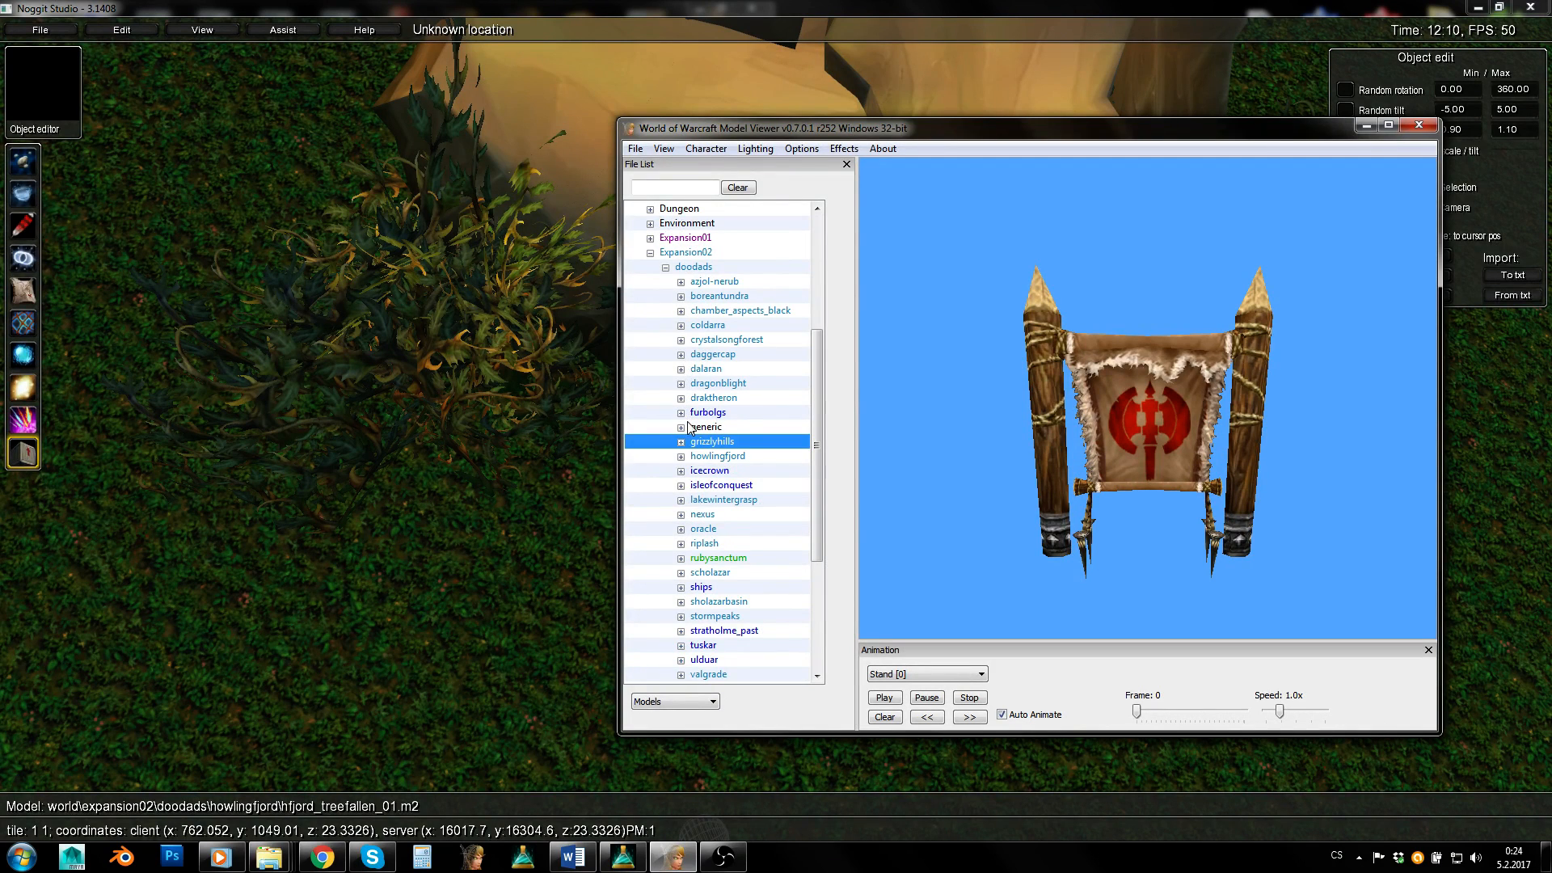
click(681, 443)
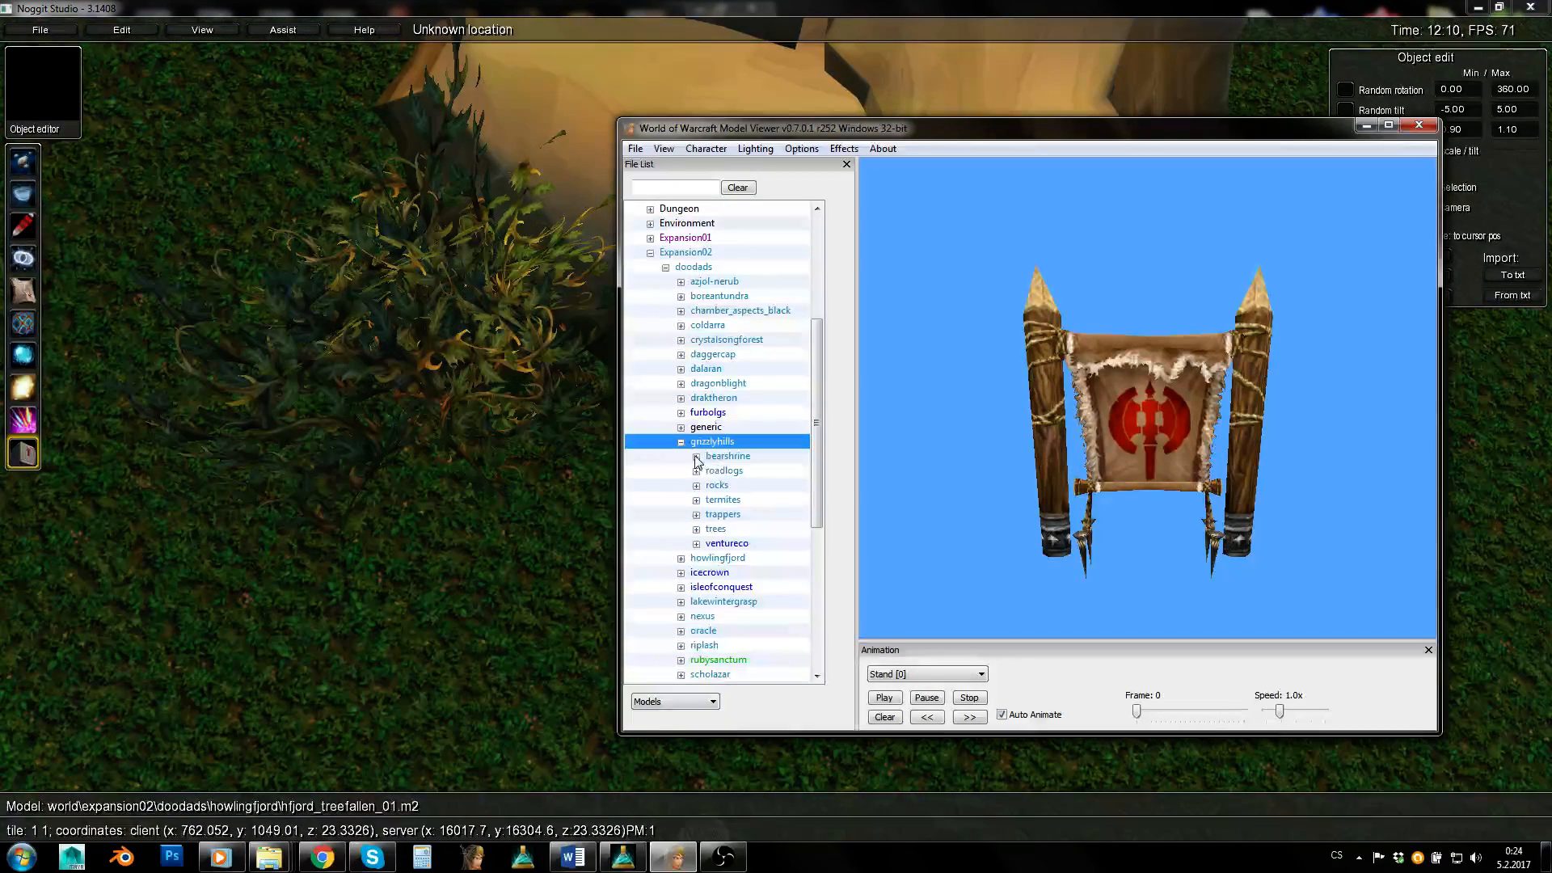
click(696, 457)
click(752, 471)
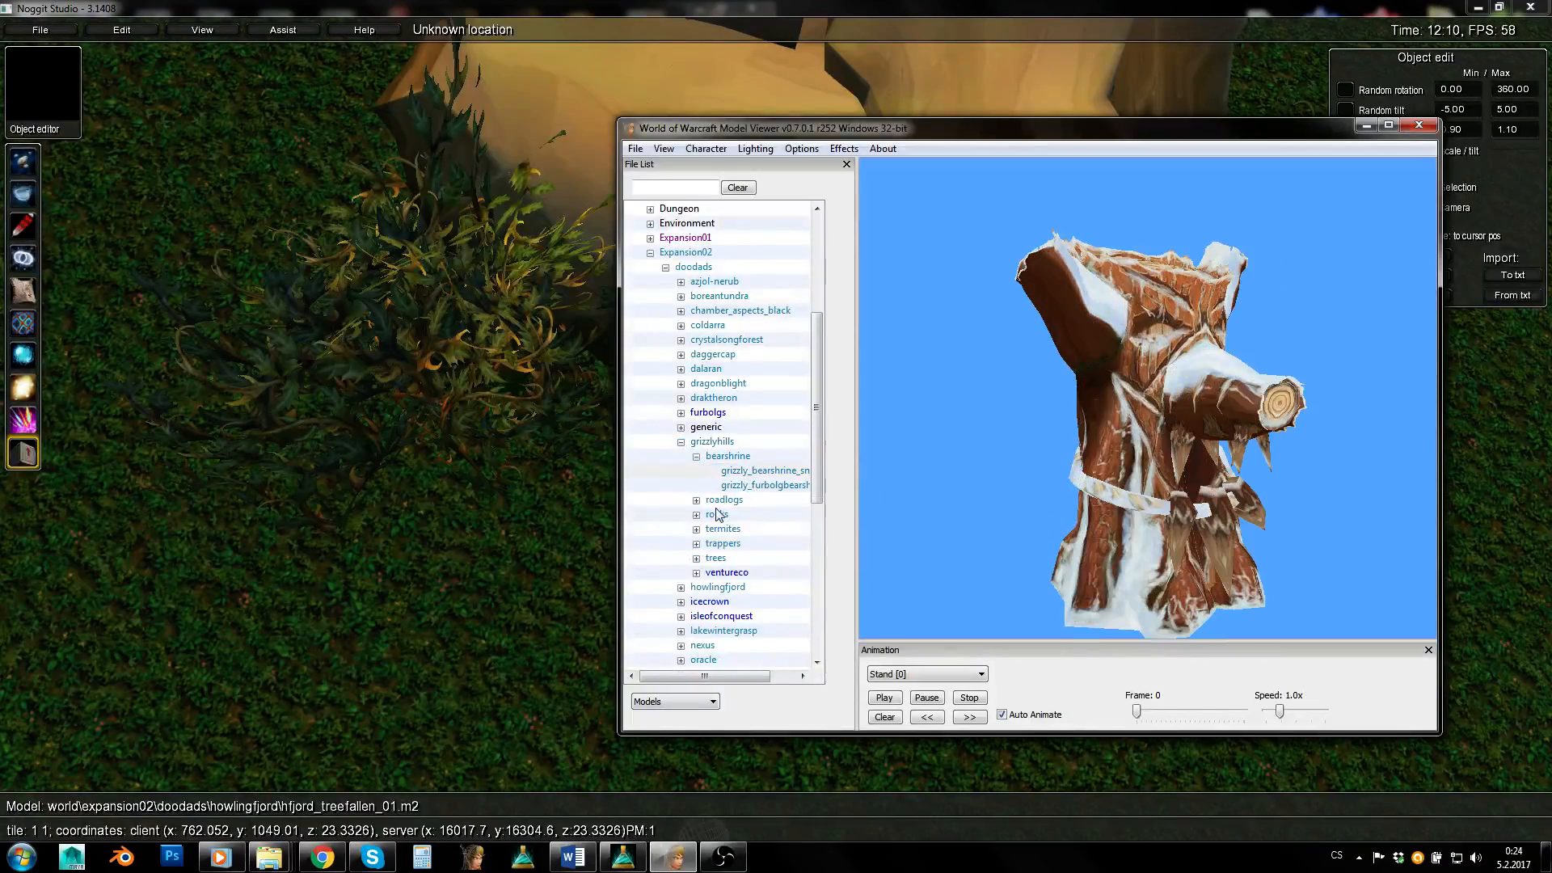
click(750, 489)
Return to Noggit Studio, insert the furbolg bear shrine on the rise behind the boulder group, and adjust its scale.
key(alt+Tab)
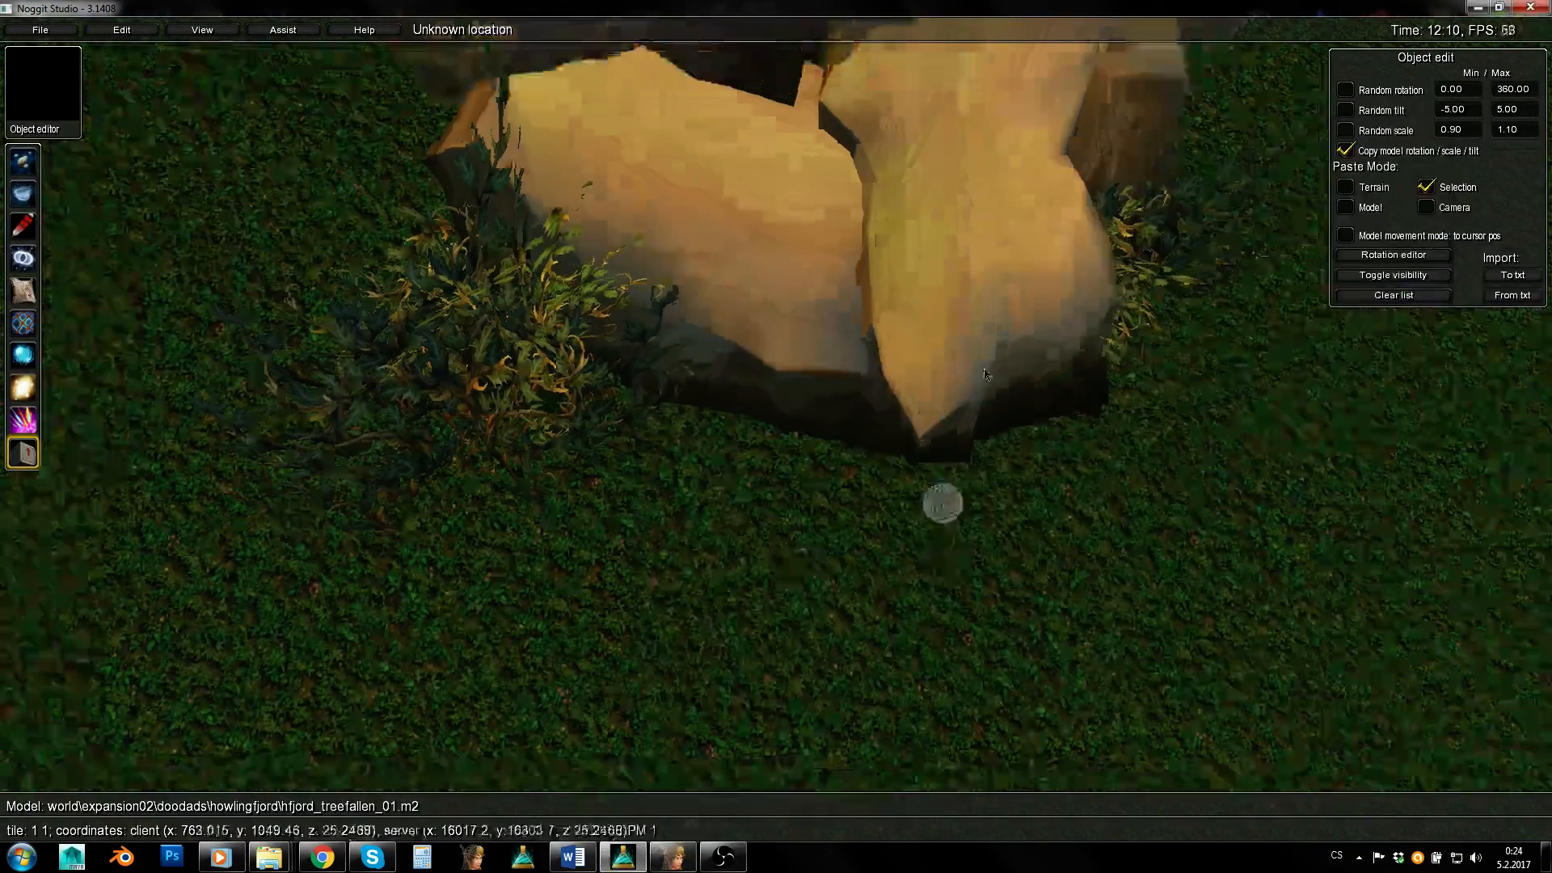
right_drag(984, 374, 1007, 330)
key(s)
key(d)
right_drag(1140, 352, 1005, 161)
key(s)
right_drag(1115, 299, 1013, 357)
key(d)
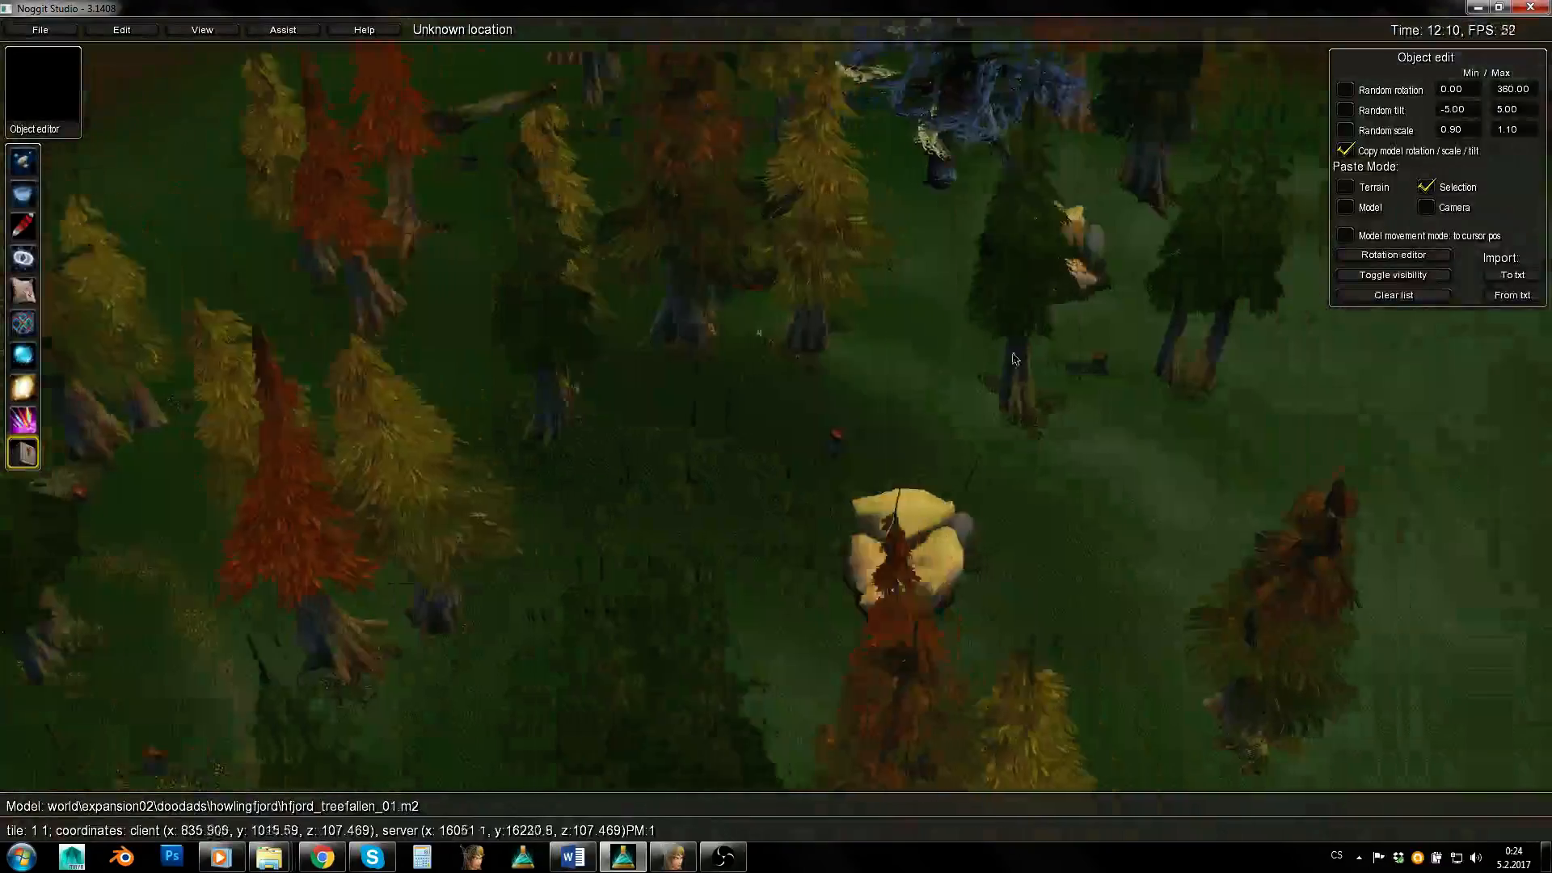
key(w)
key(shift+v)
click(1045, 353)
alt+middle_drag(967, 315, 1068, 596)
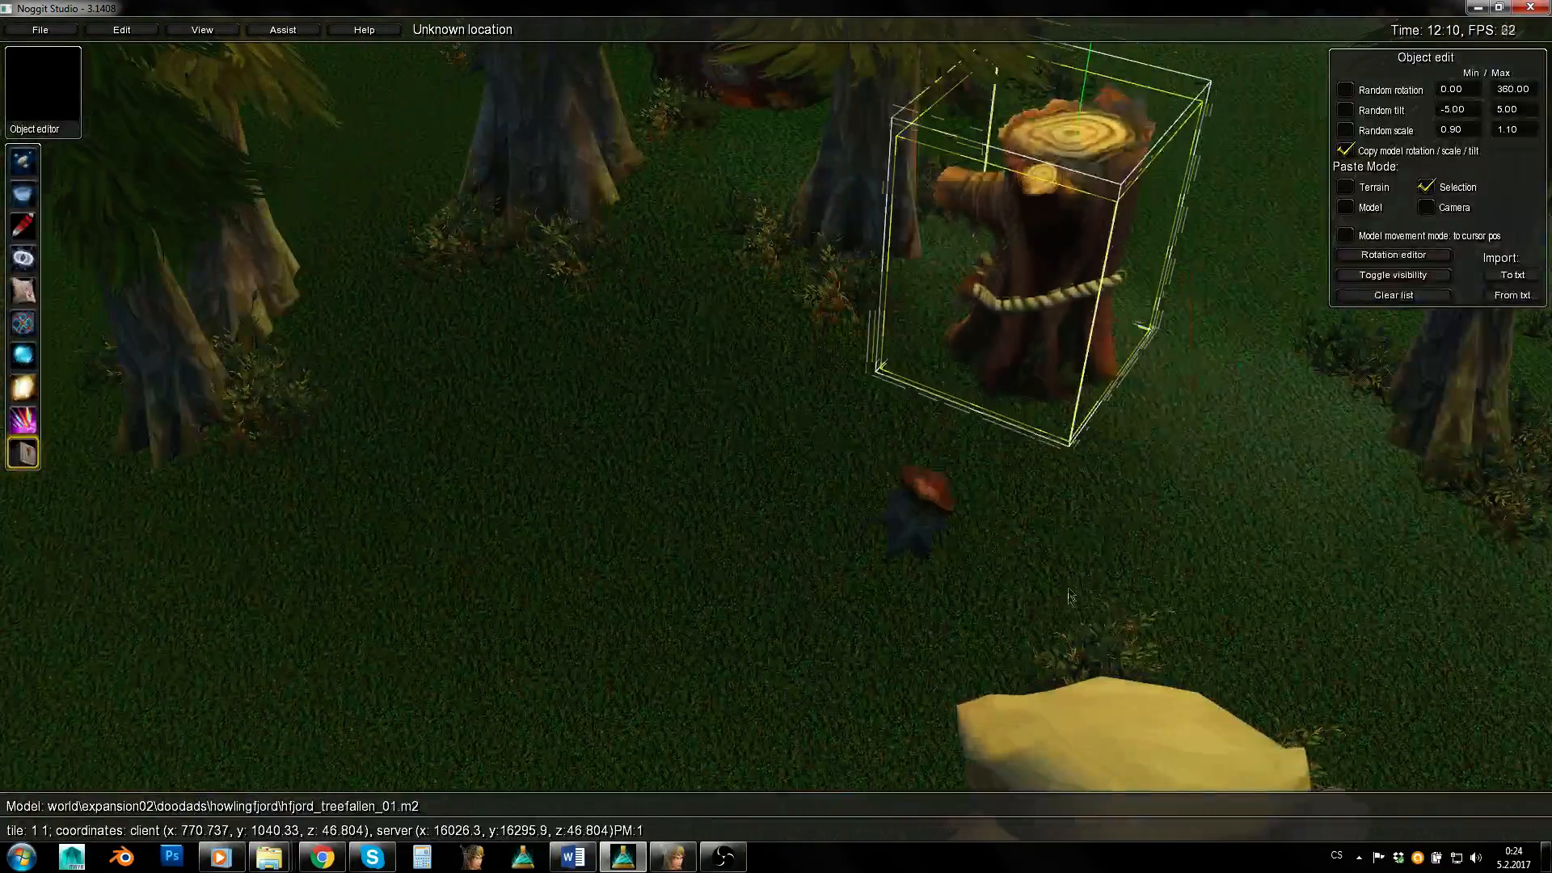
Rotate the bear shrine to face the boulder group and check it from the low ground beyond the trees.
shift+drag(1069, 597, 992, 341)
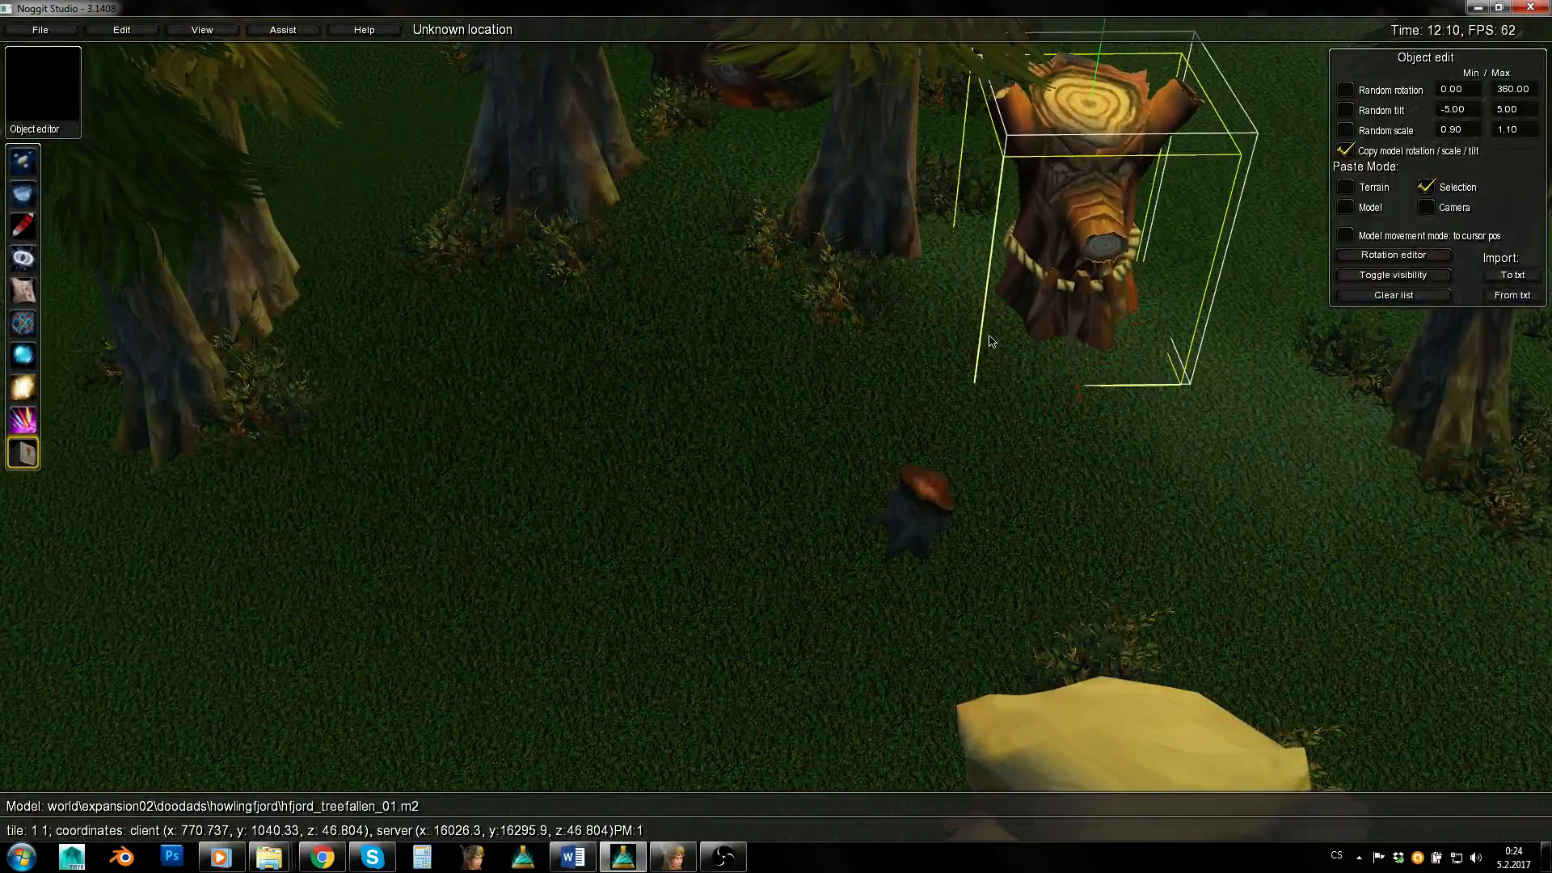
key(s)
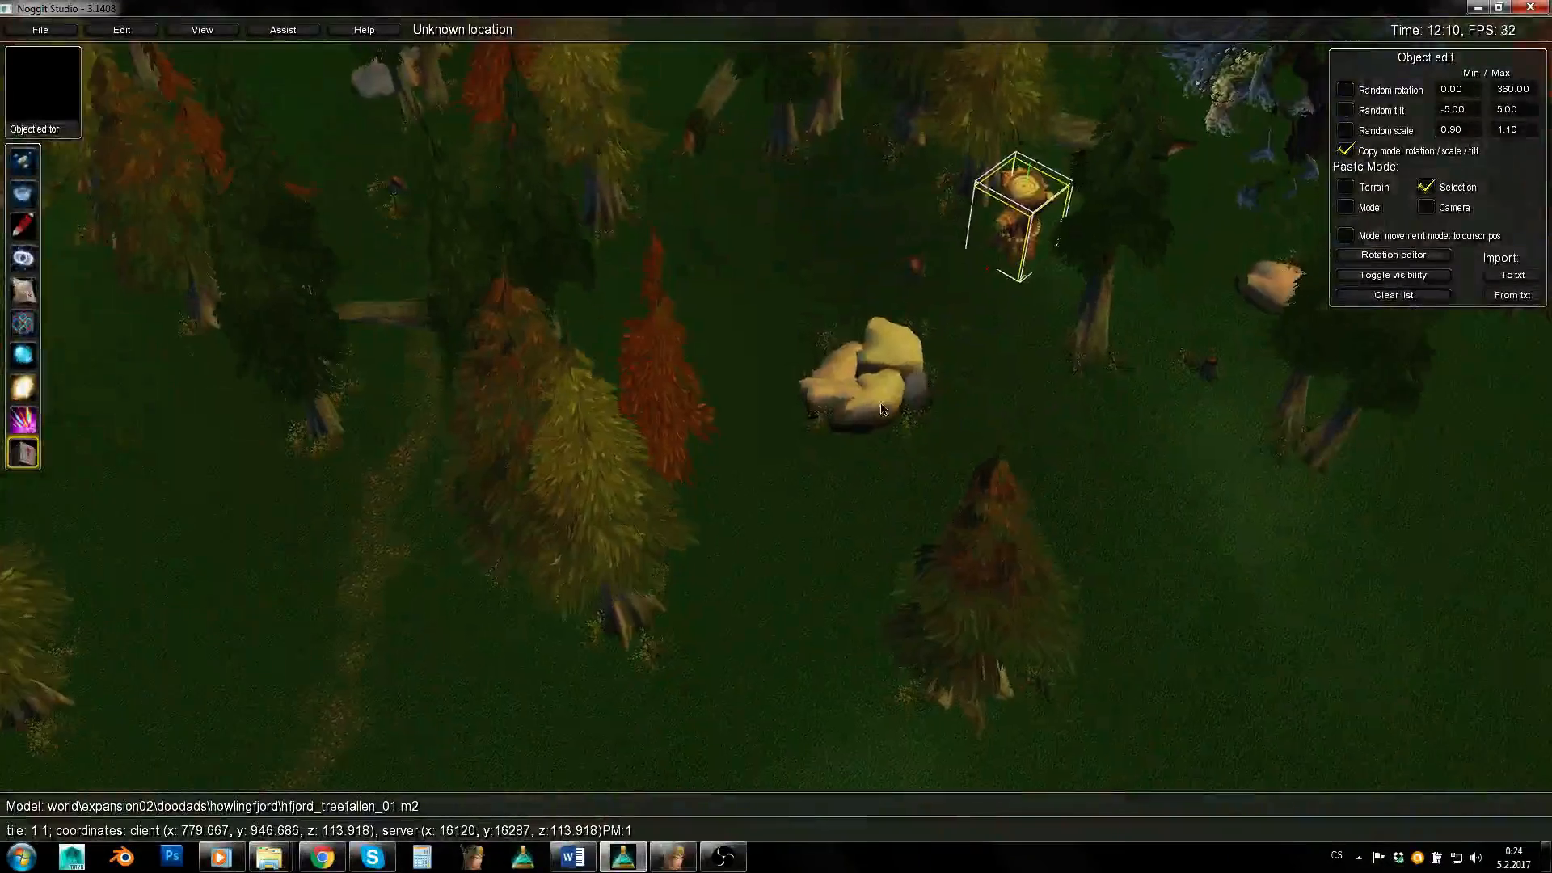
click(955, 400)
key(s)
key(e)
right_drag(956, 400, 960, 216)
key(w)
key(w)
click(960, 216)
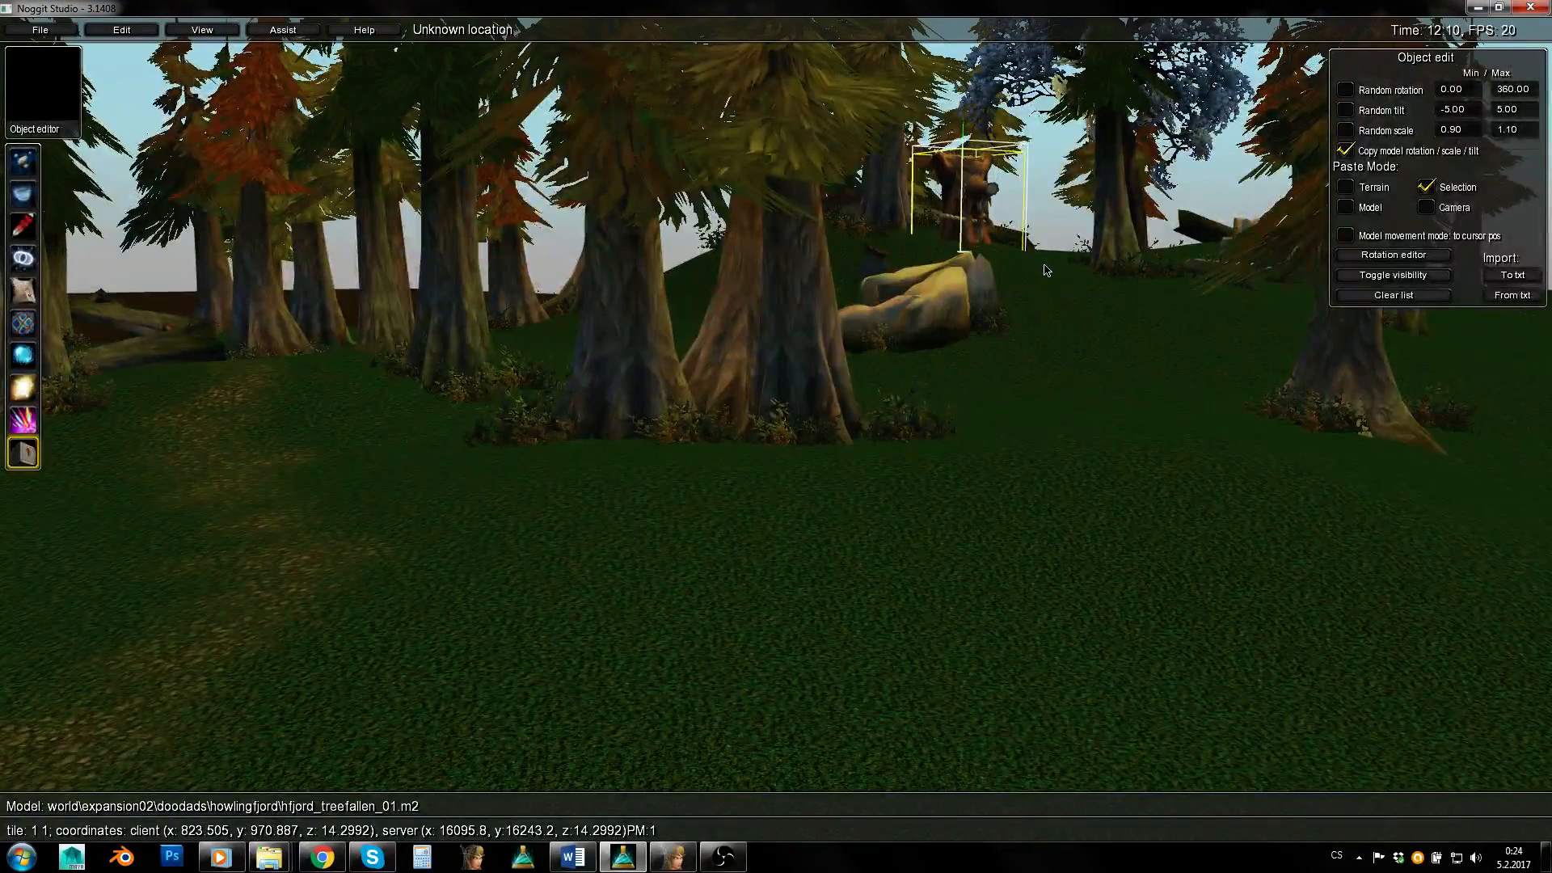
Refine the bear shrine's rotation up close and inspect how it sits among the surrounding trees and stump.
key(s)
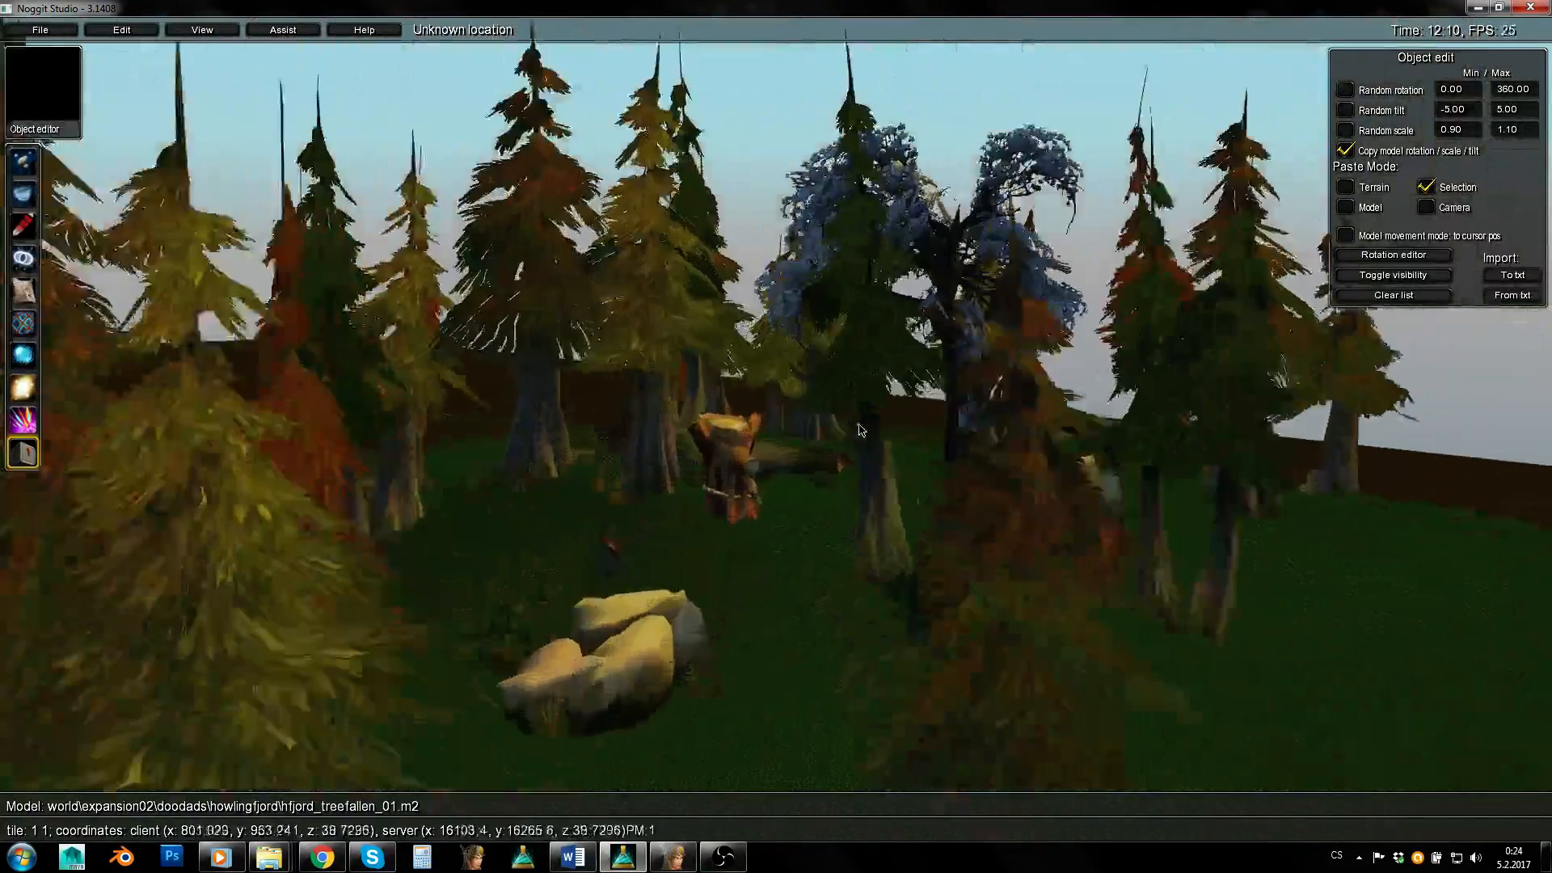
key(w)
click(740, 463)
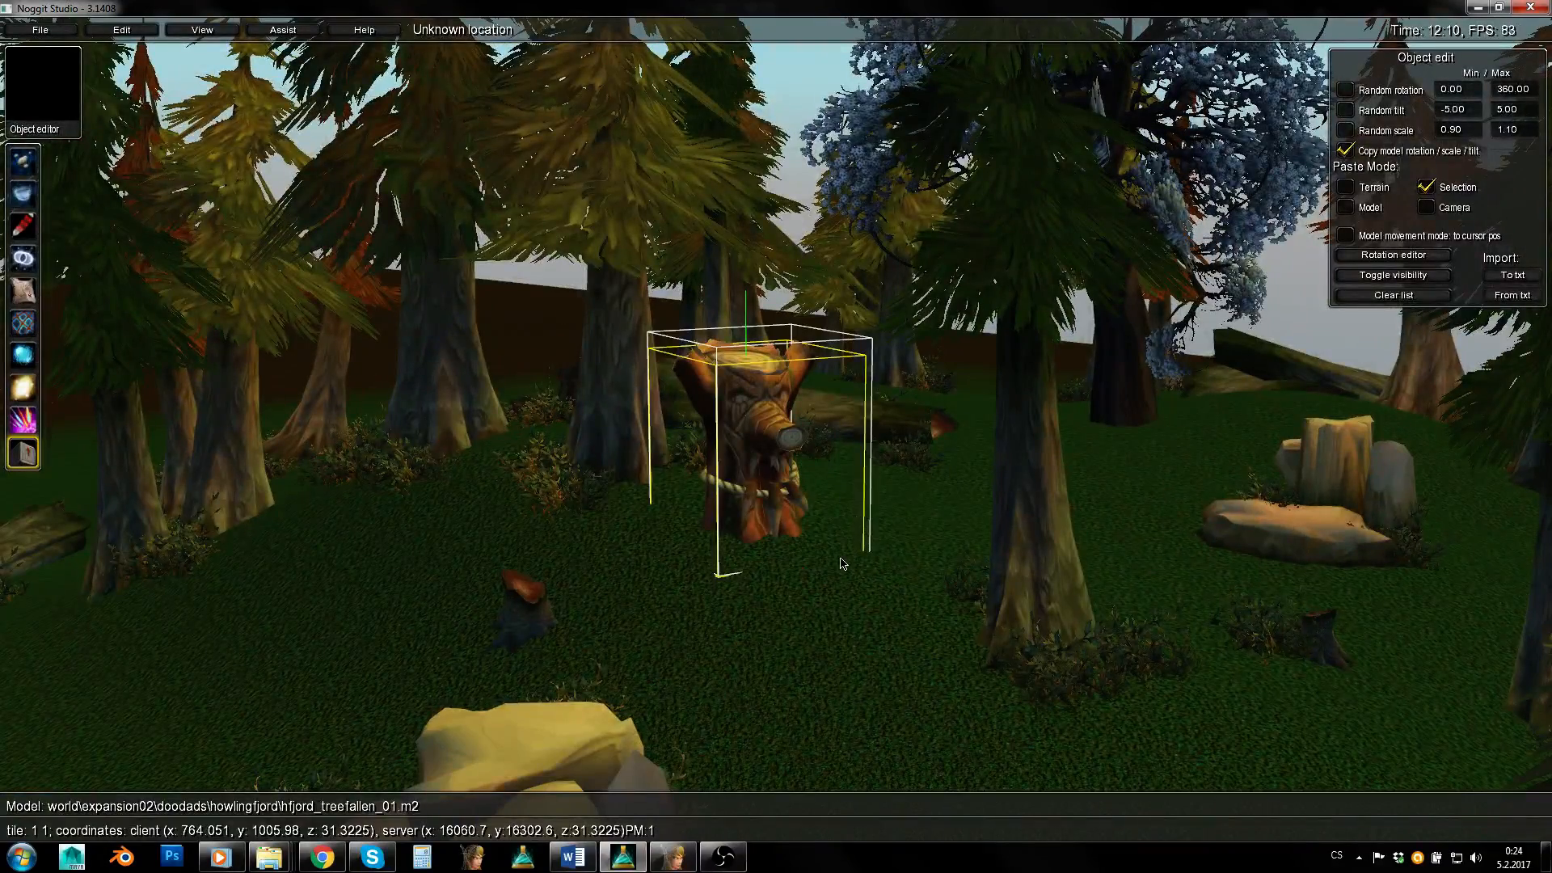
key(a)
right_drag(824, 559, 1016, 526)
key(w)
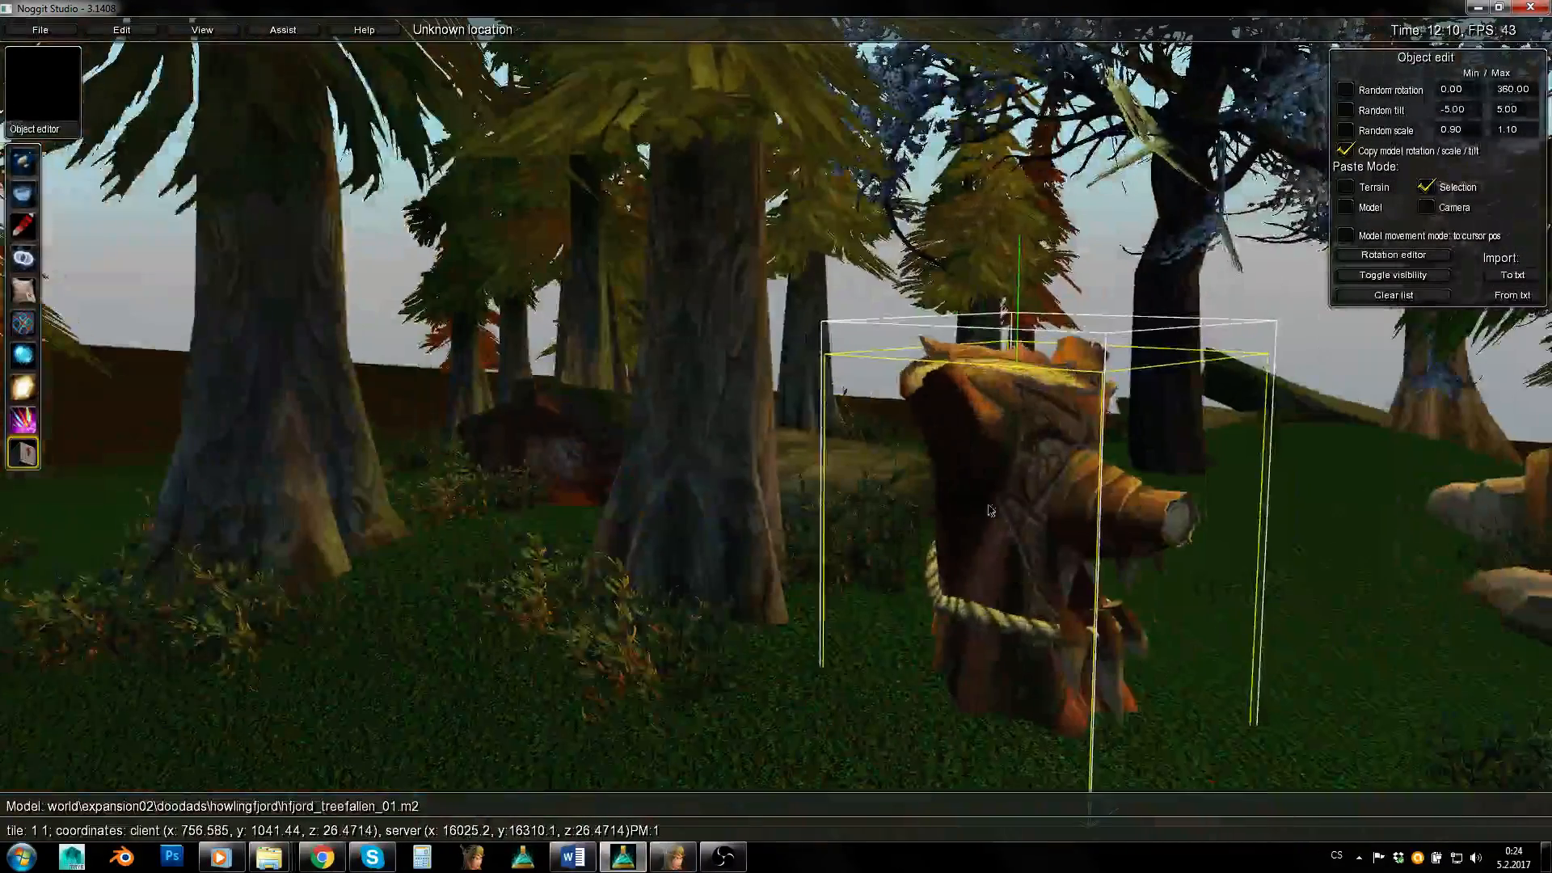
shift+drag(892, 508, 1041, 596)
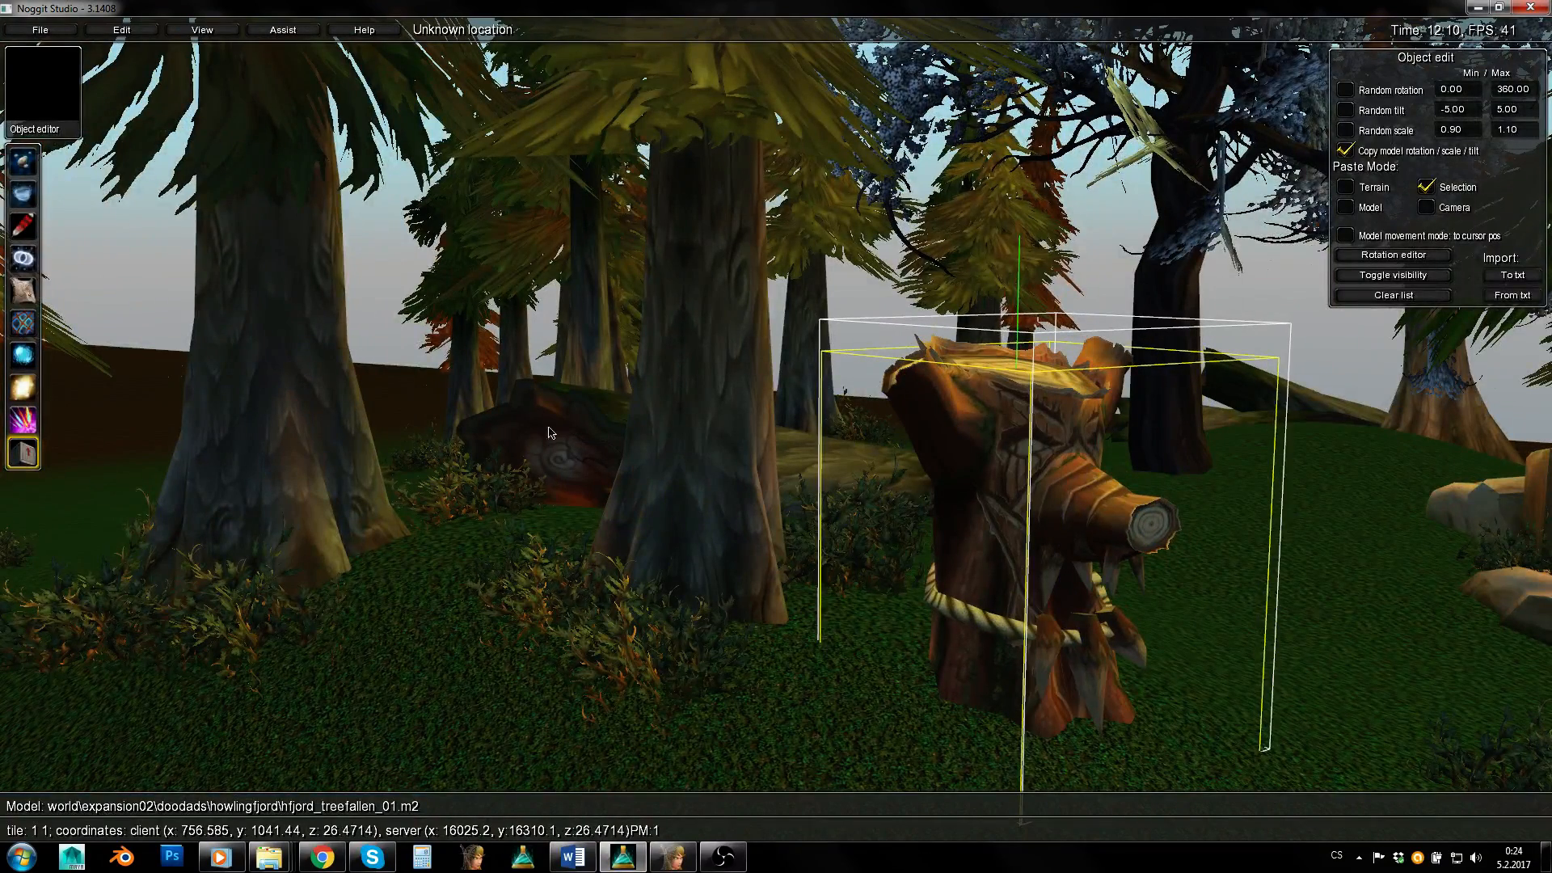
right_drag(828, 323, 879, 386)
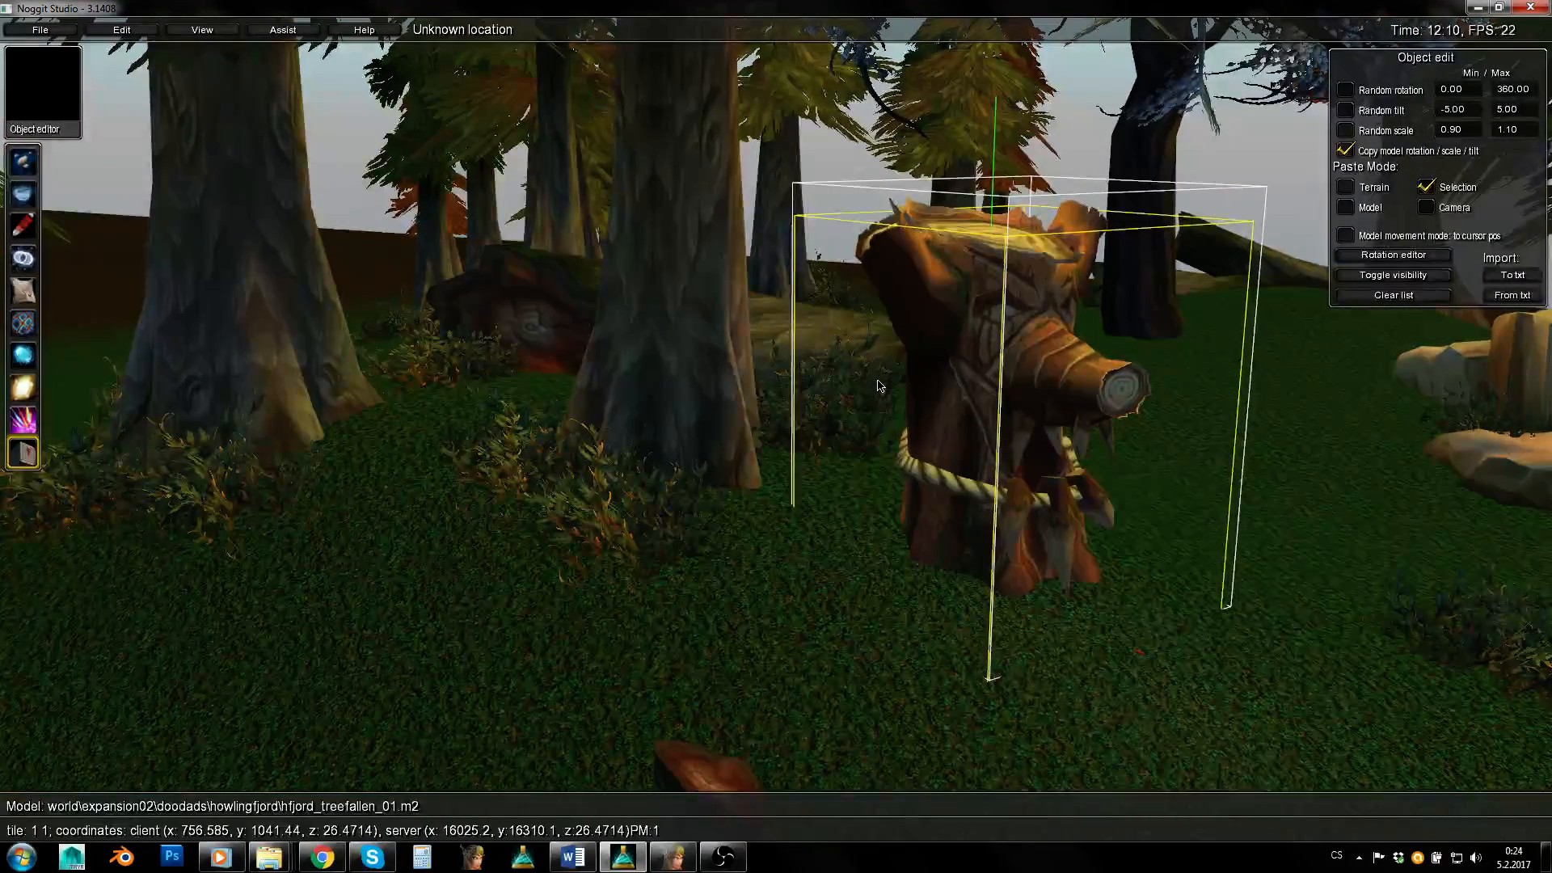
right_drag(879, 386, 1038, 443)
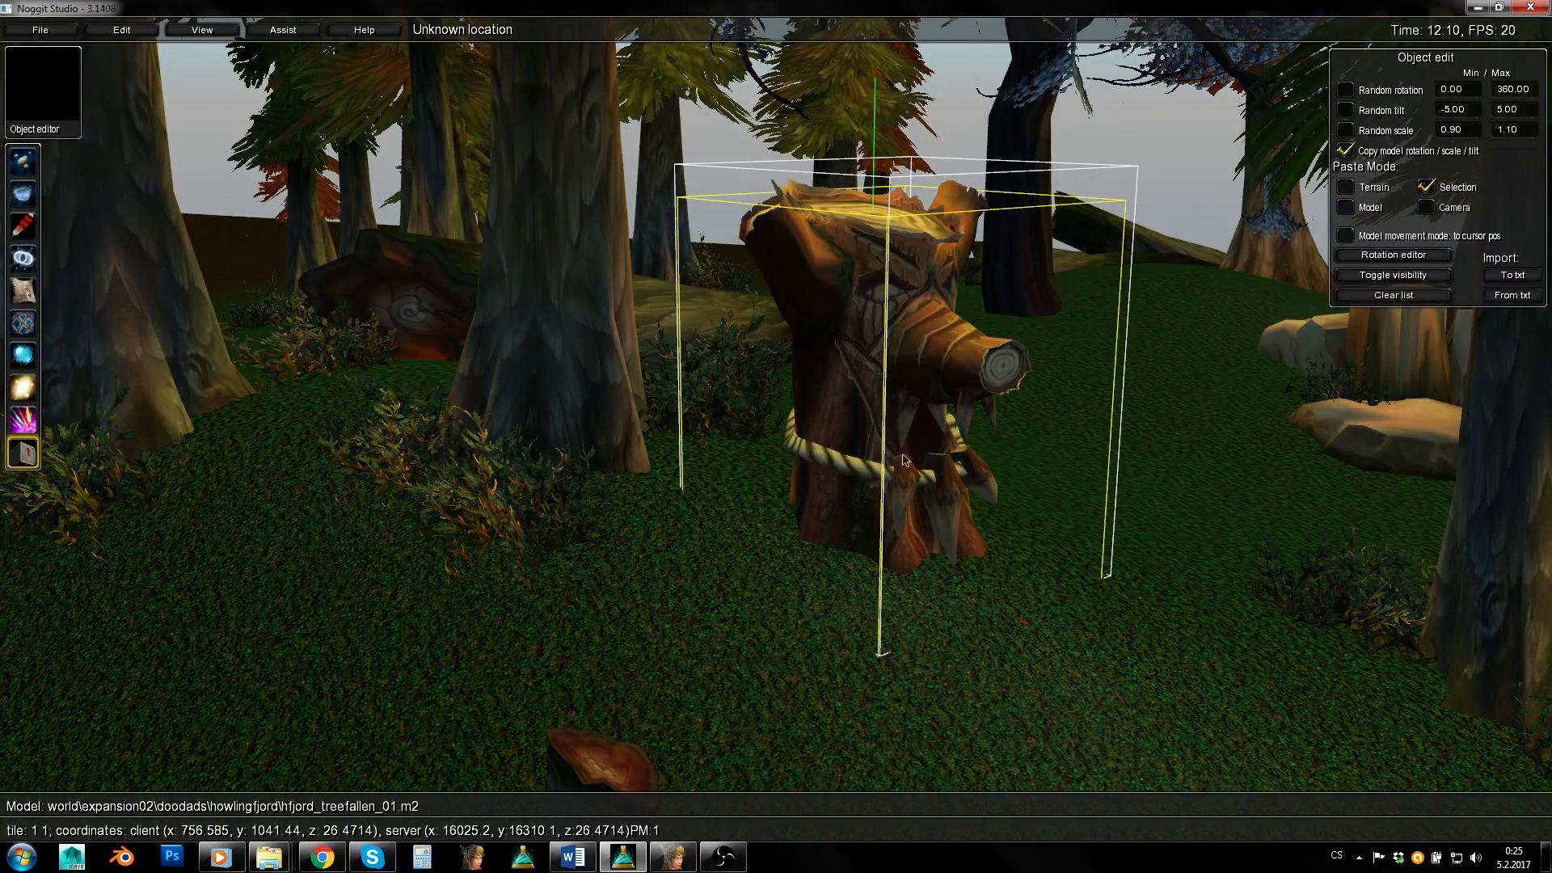
right_drag(904, 459, 1005, 510)
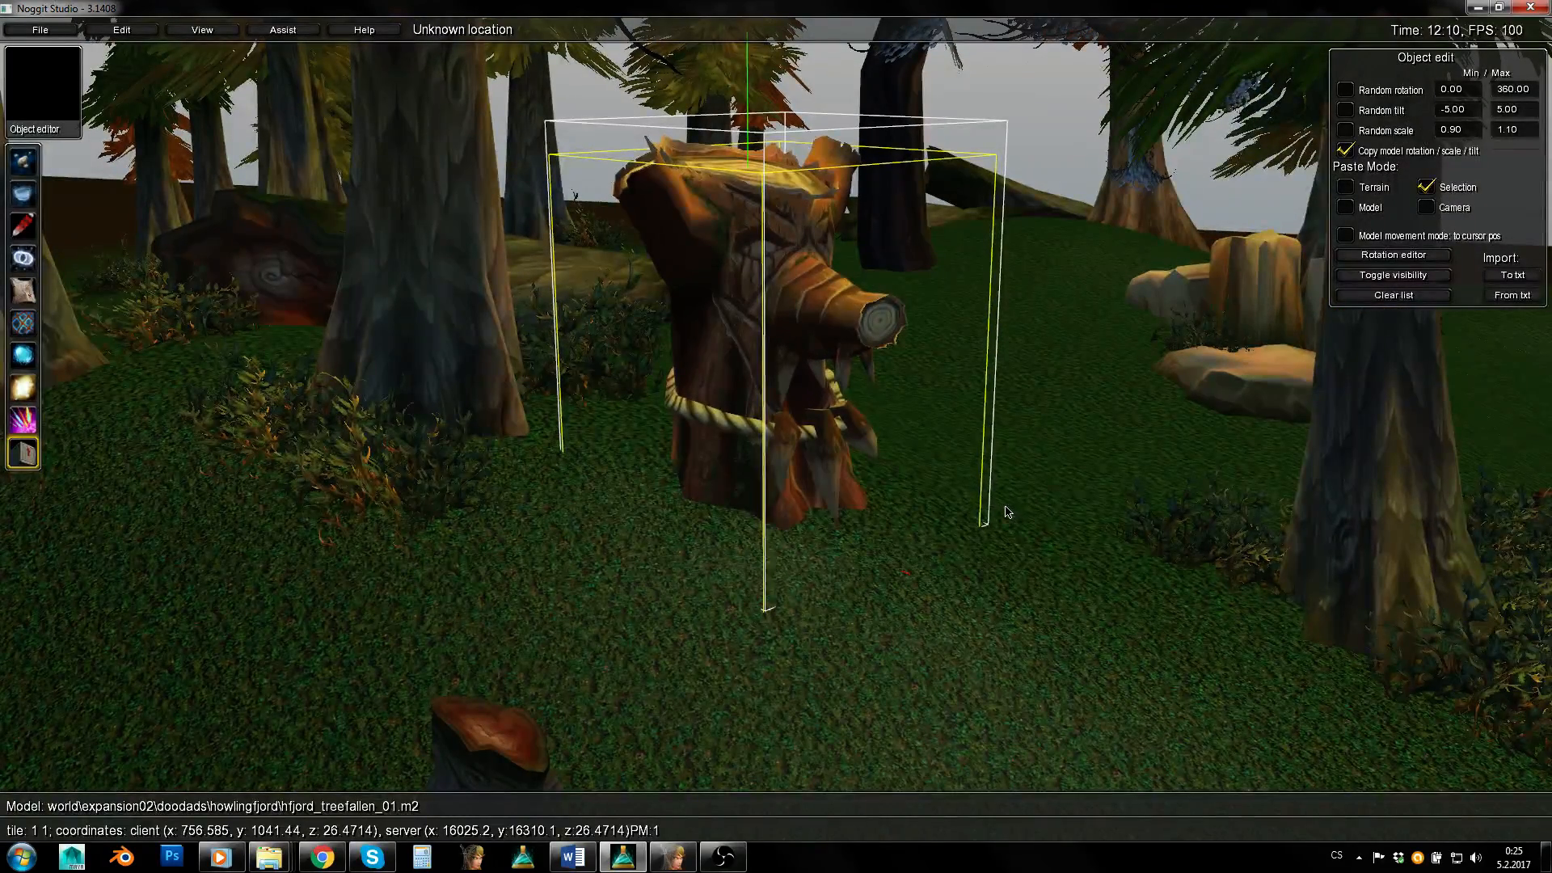
Deselect the bear shrine and delete the blue-leaved tree standing behind it.
click(1001, 565)
key(s)
right_drag(1000, 565, 1073, 518)
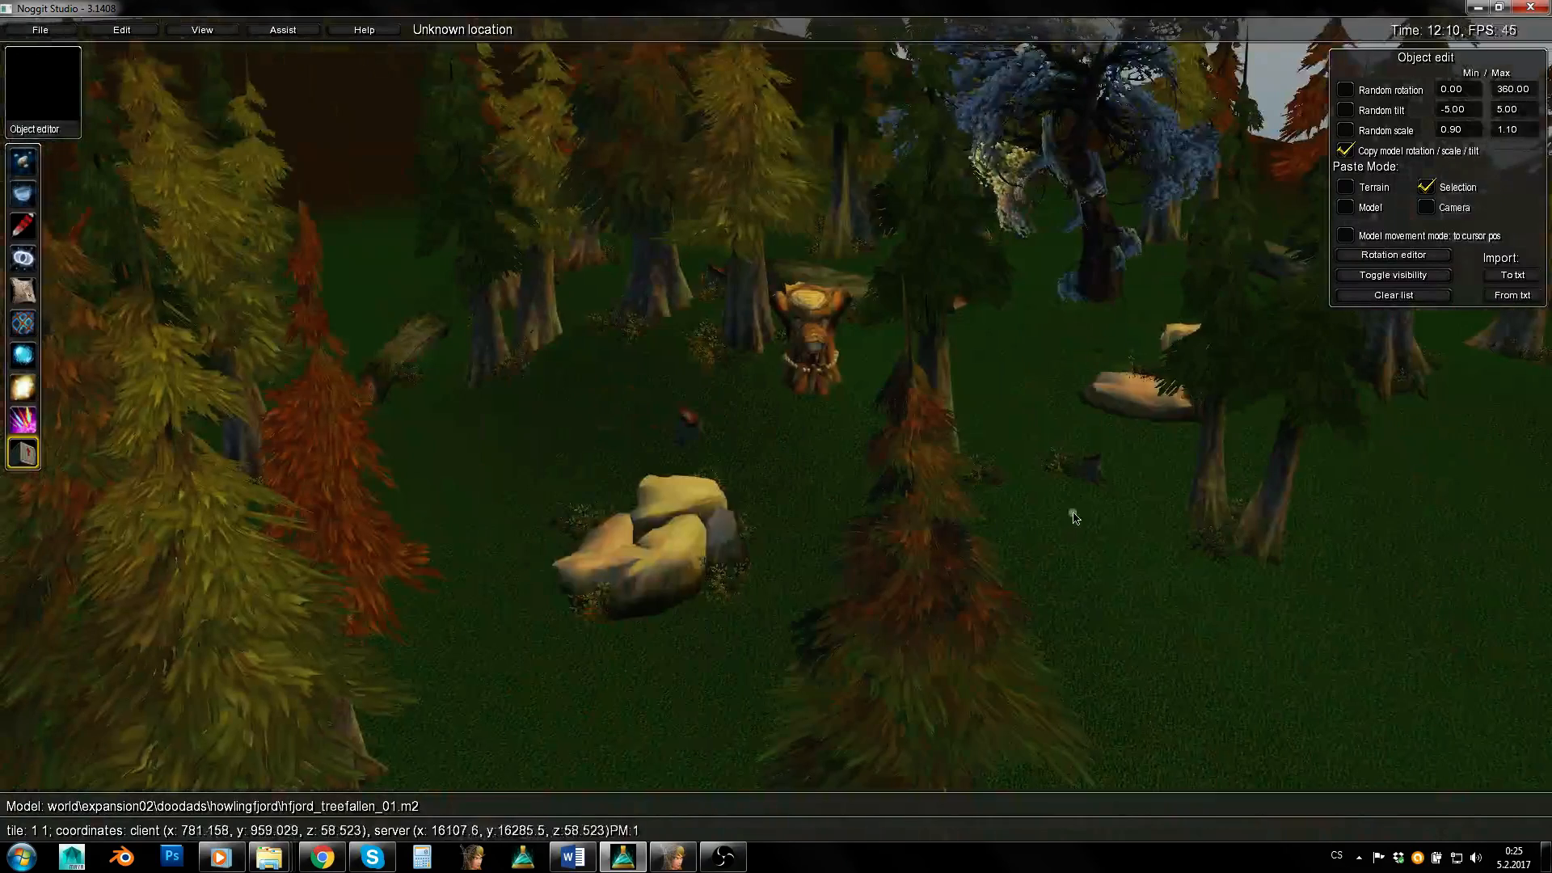
key(s)
right_drag(1041, 447, 848, 518)
key(q)
click(1195, 399)
key(Delete)
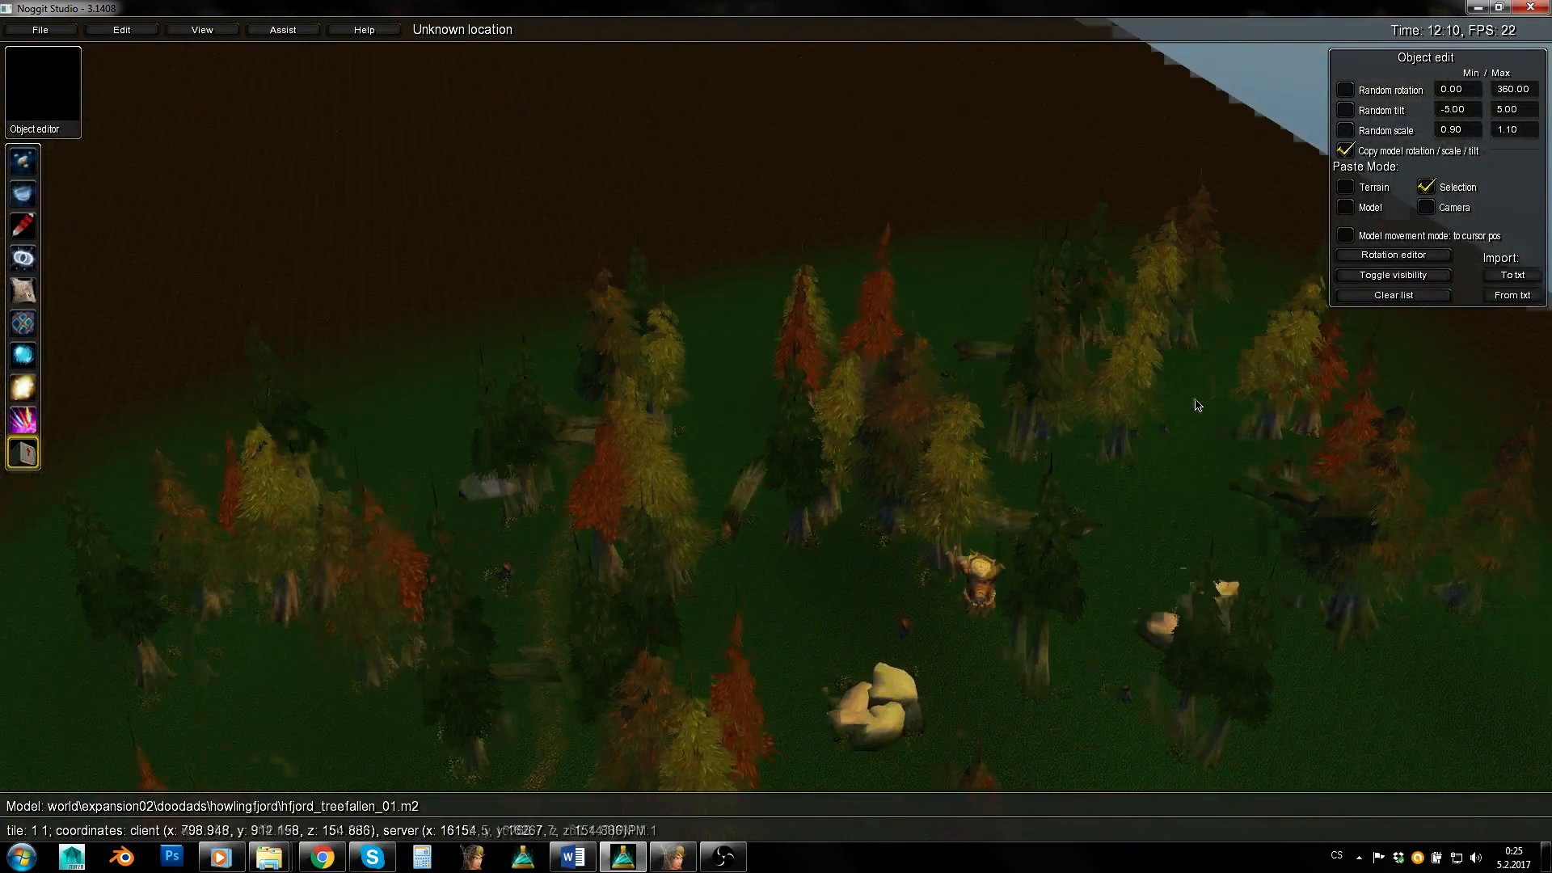
Turn the bear shrine to face someone approaching at ground level past the boulder group.
key(s)
key(e)
right_drag(1065, 386, 880, 341)
key(a)
key(e)
key(w)
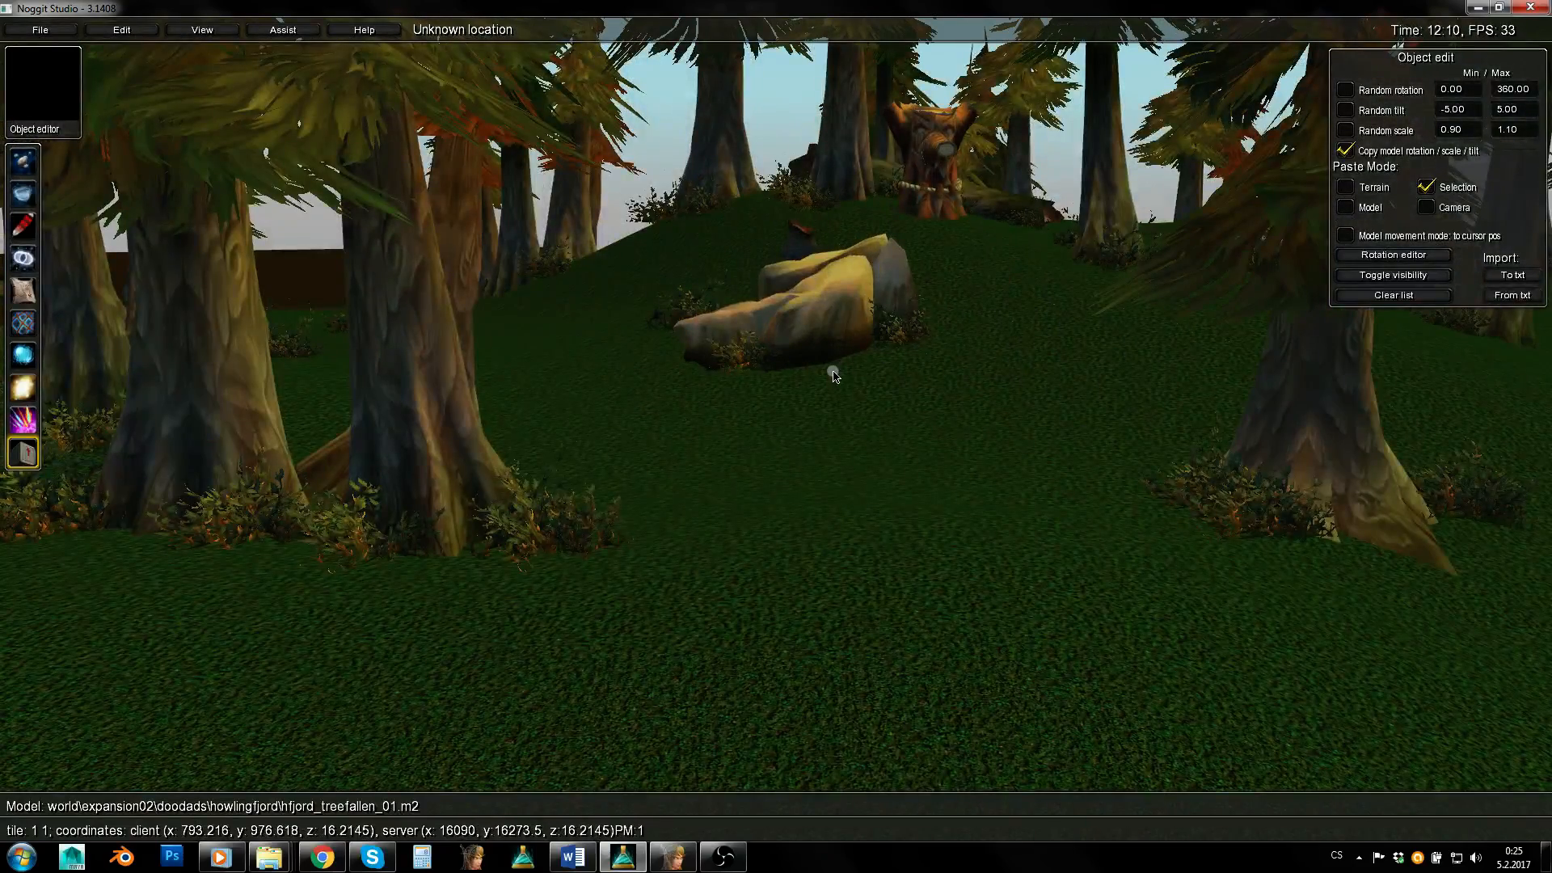
click(932, 181)
shift+drag(1009, 238, 983, 238)
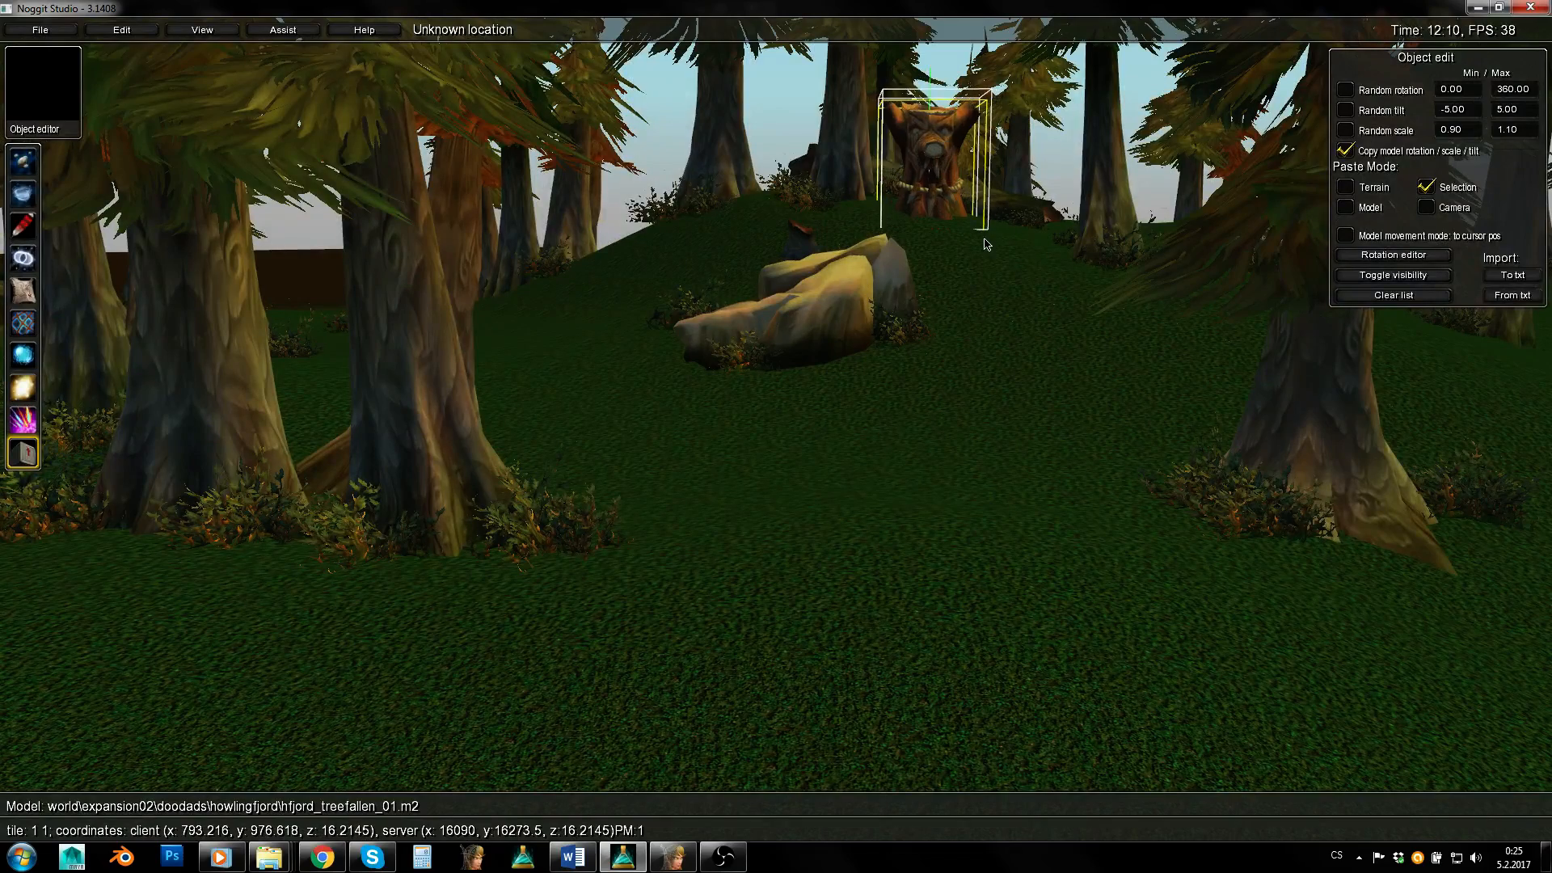
Deselect the shrine and examine the whole forest from above, along with the clearing holding the boulders and shrine.
click(968, 380)
key(s)
key(w)
key(q)
right_drag(899, 307, 905, 414)
key(s)
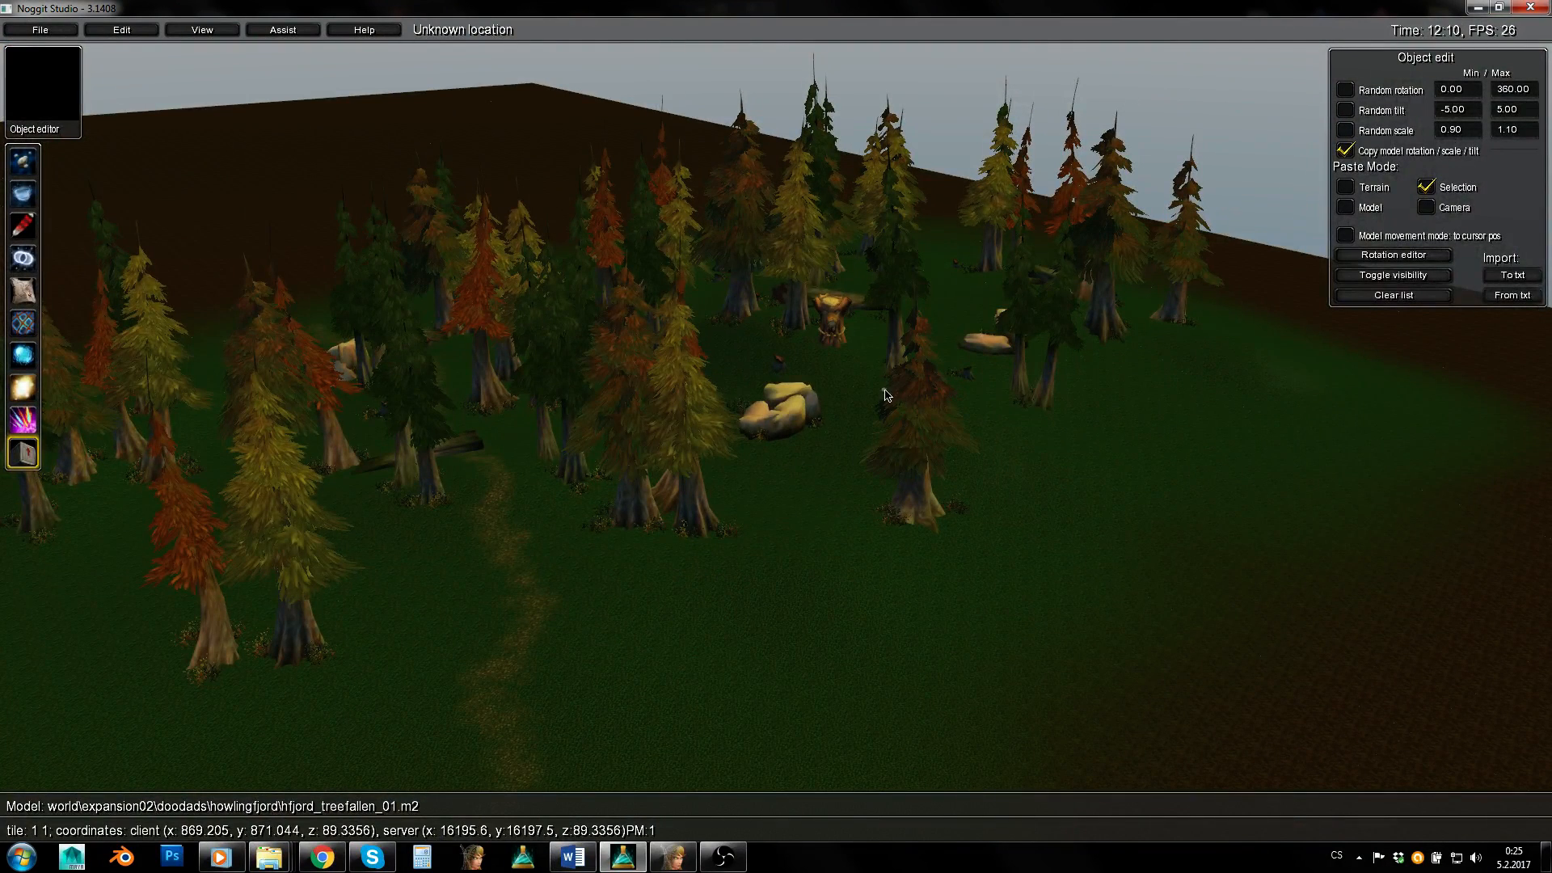
right_drag(886, 395, 812, 407)
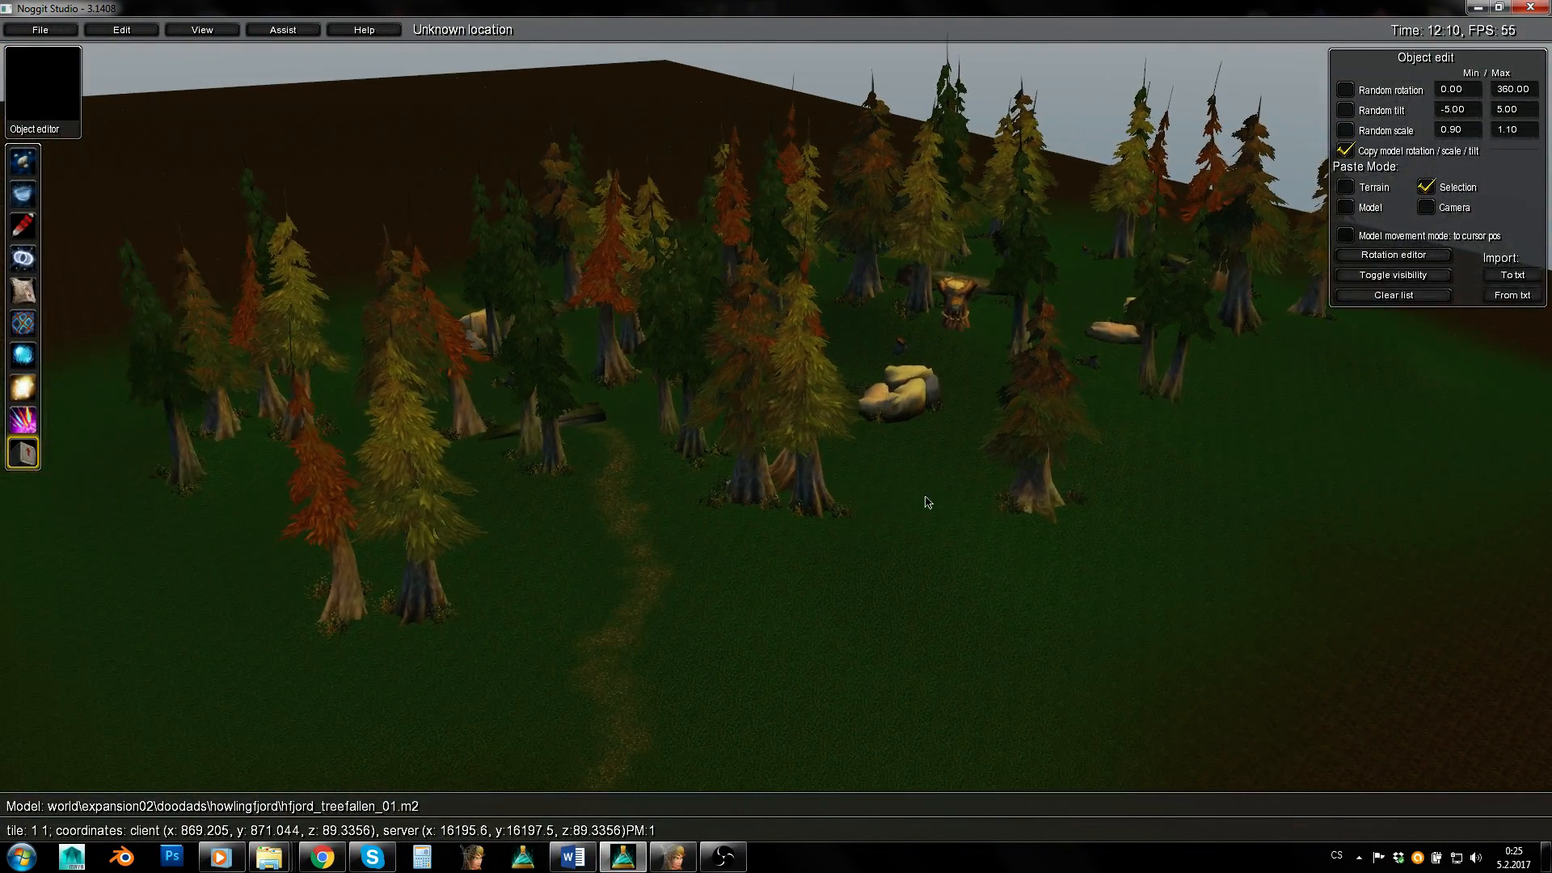
right_drag(902, 286, 1013, 257)
key(w)
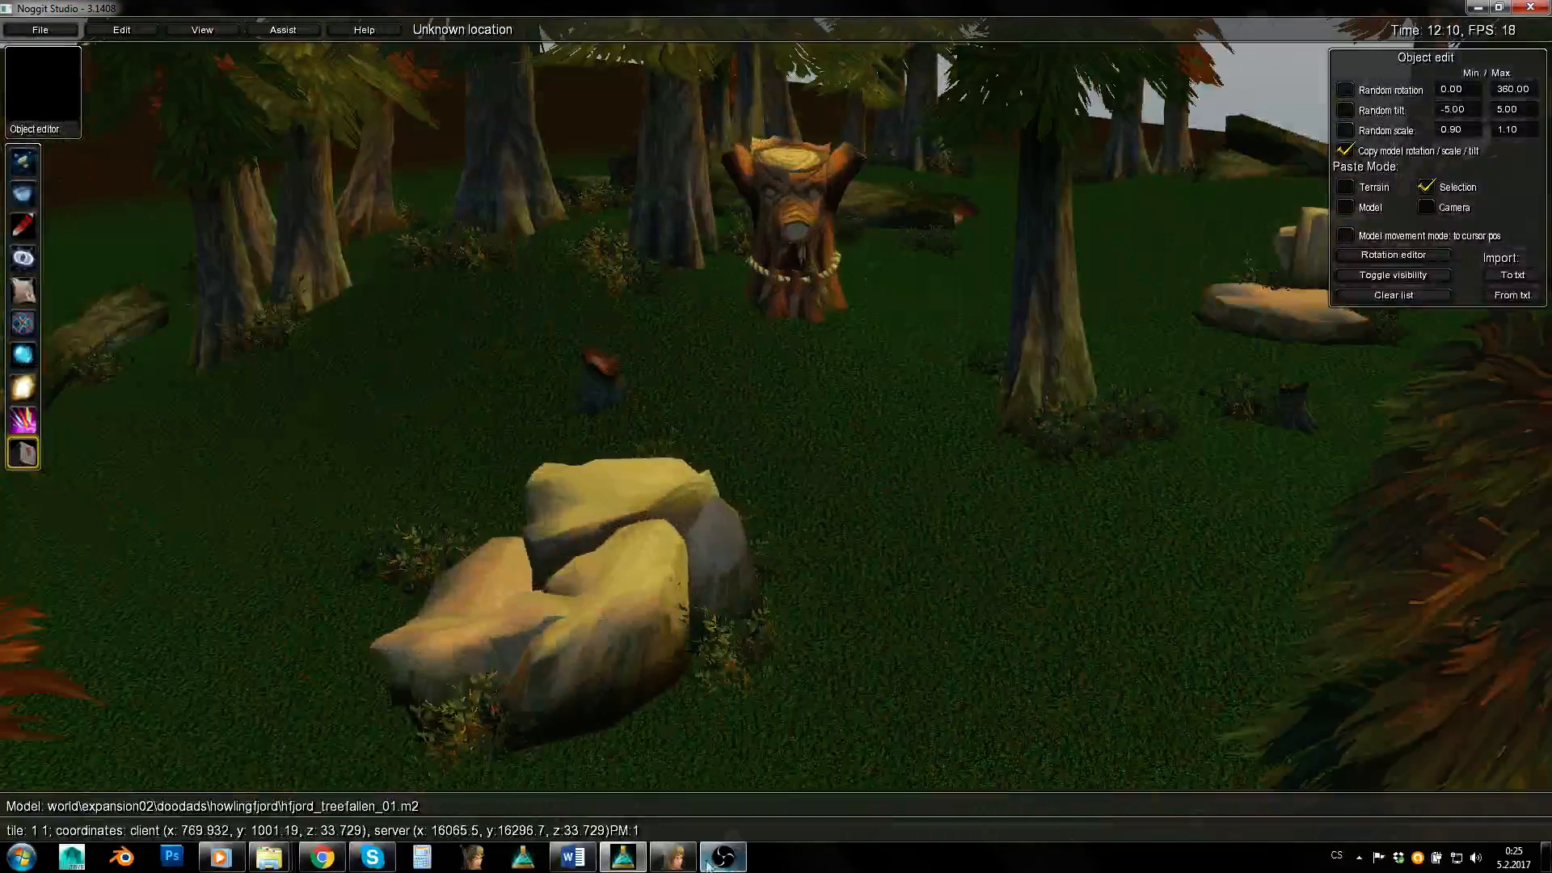
Switch to World of Warcraft Model Viewer and preview the grizzlyhills roadlogs models before collapsing the roadlogs and bearshrine folders.
click(679, 855)
double_click(715, 500)
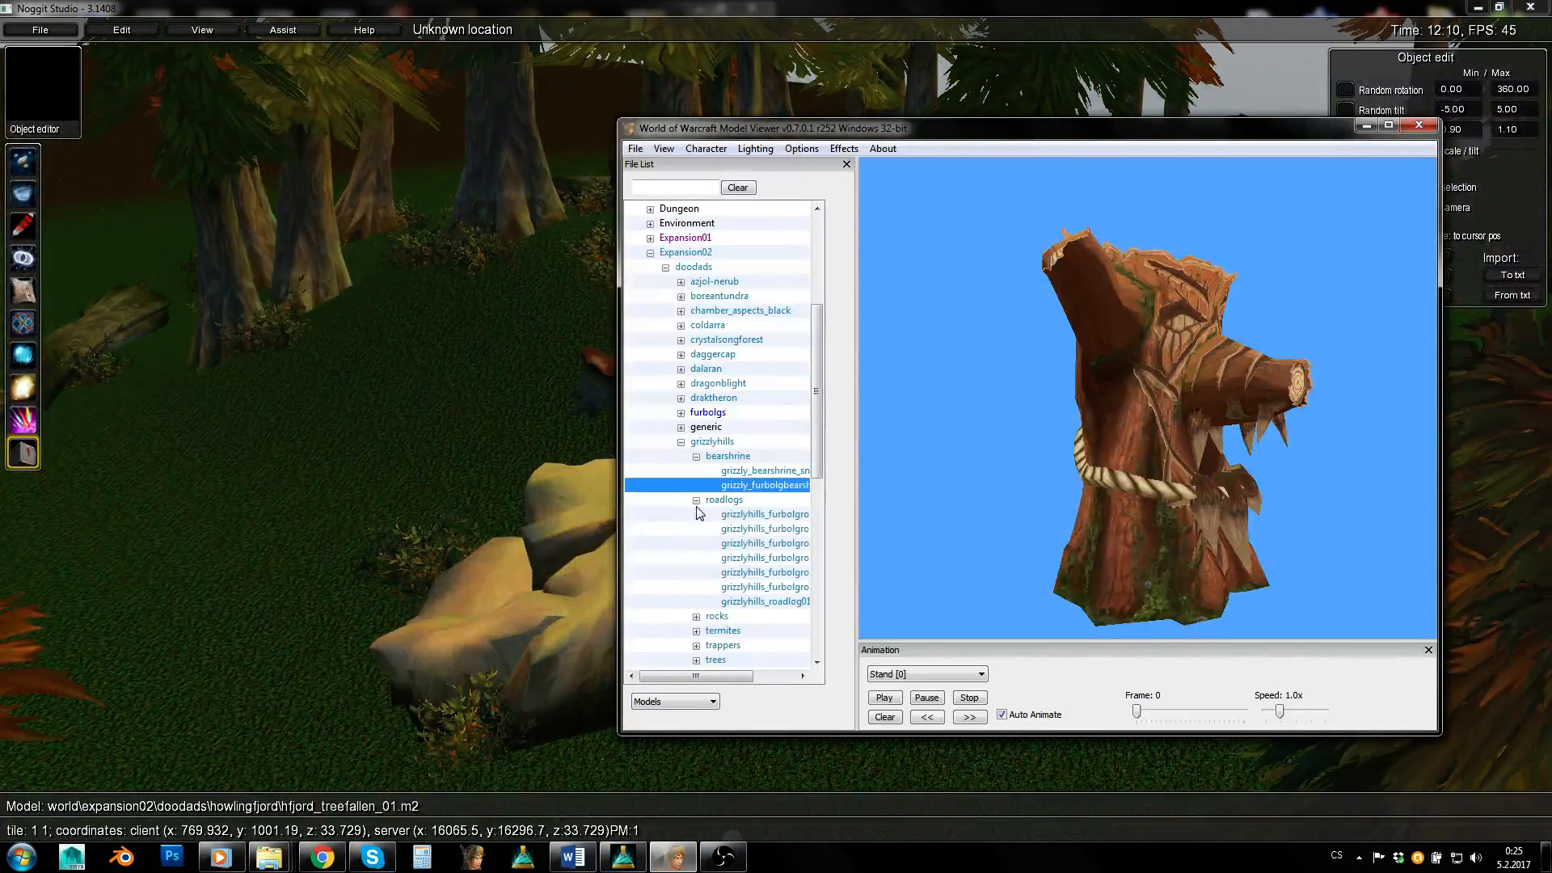
click(752, 514)
click(752, 543)
click(745, 572)
double_click(703, 501)
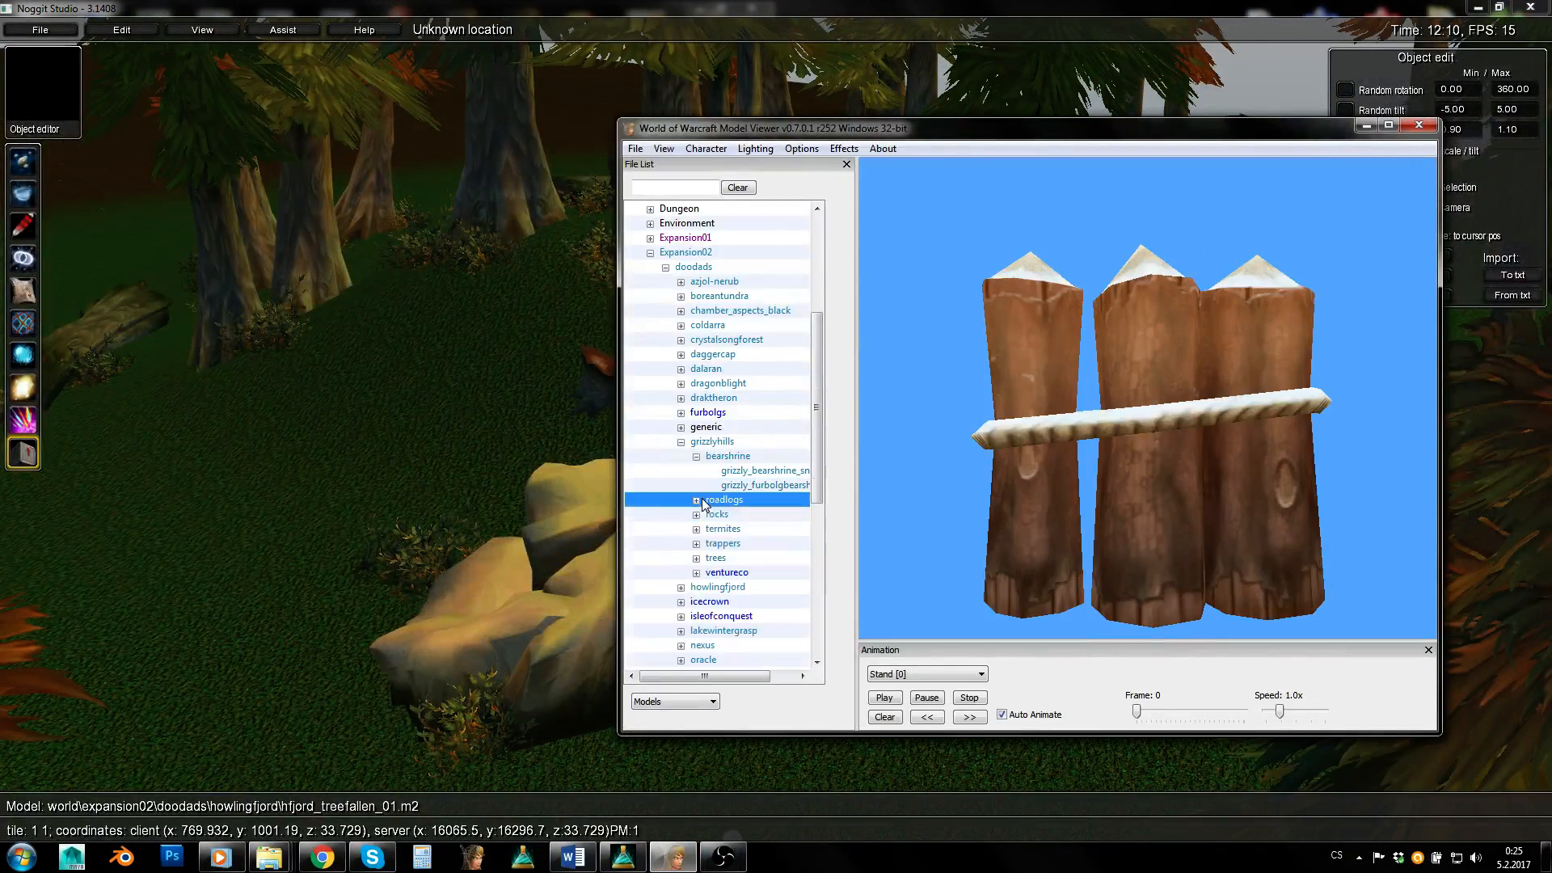
double_click(723, 457)
click(696, 485)
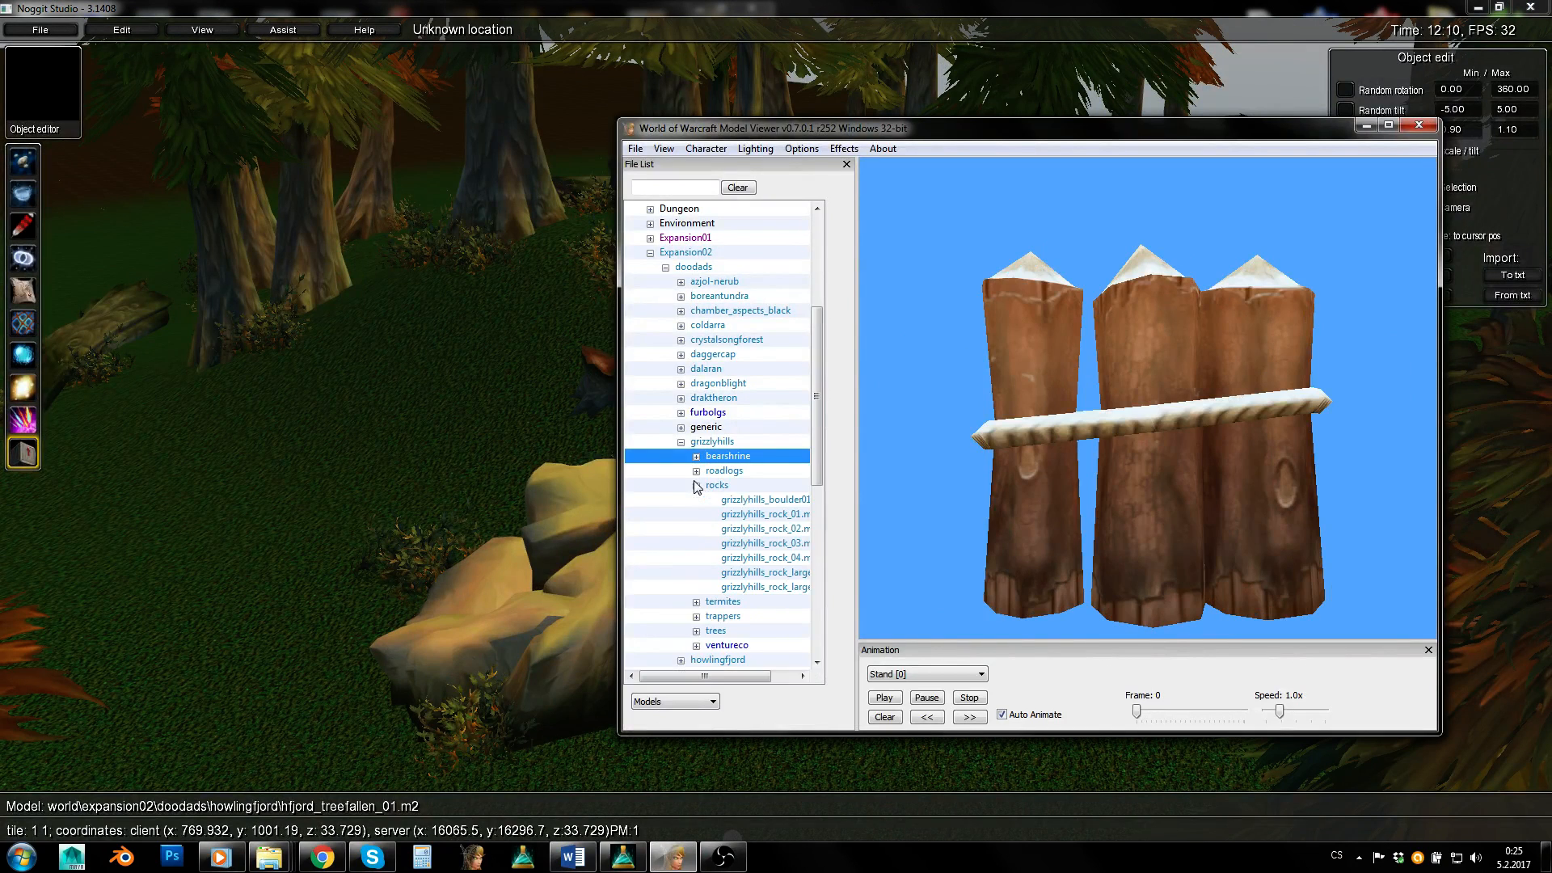
Preview the models in the grizzlyhills termites folder, from the termite chunks and tree to the rocks, shaft and dust.
click(696, 486)
click(696, 500)
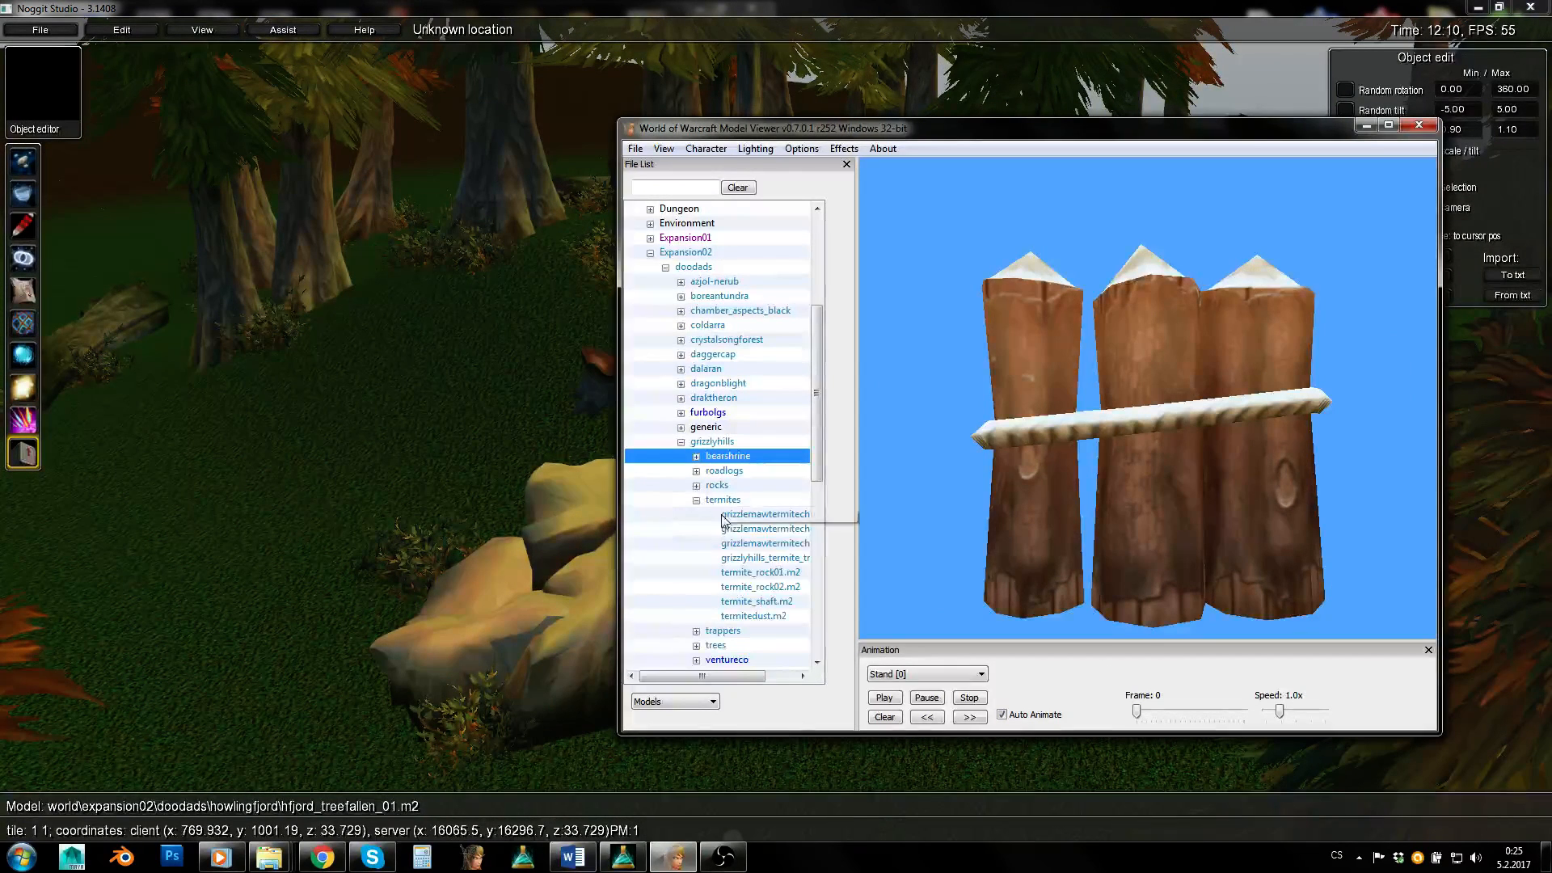
click(727, 517)
click(729, 530)
drag(994, 521, 1224, 517)
click(787, 546)
click(771, 560)
click(770, 572)
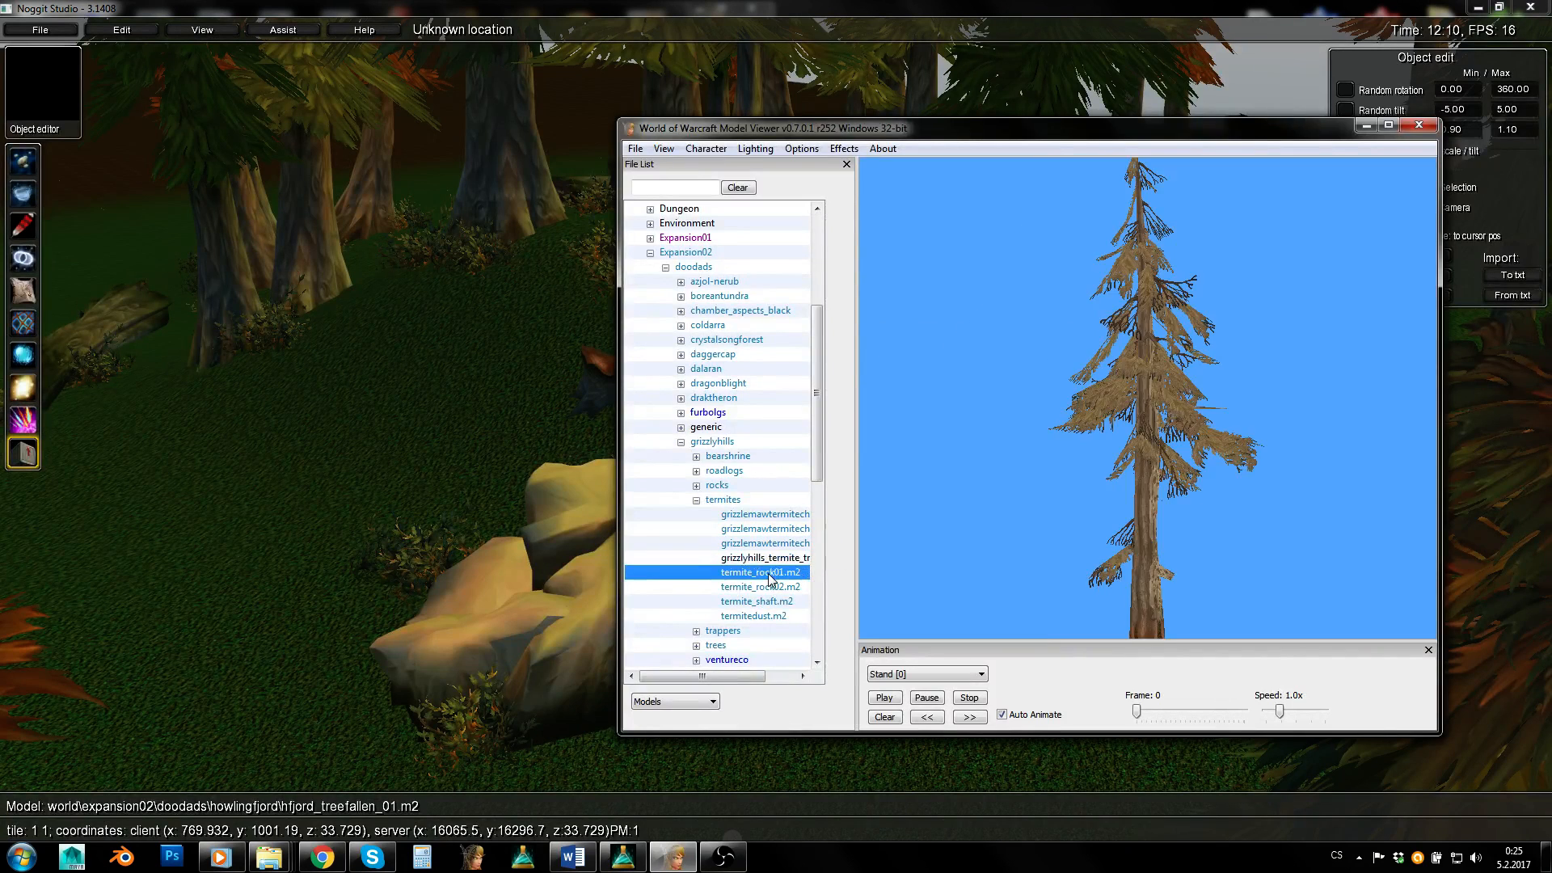
click(768, 586)
click(760, 601)
click(754, 616)
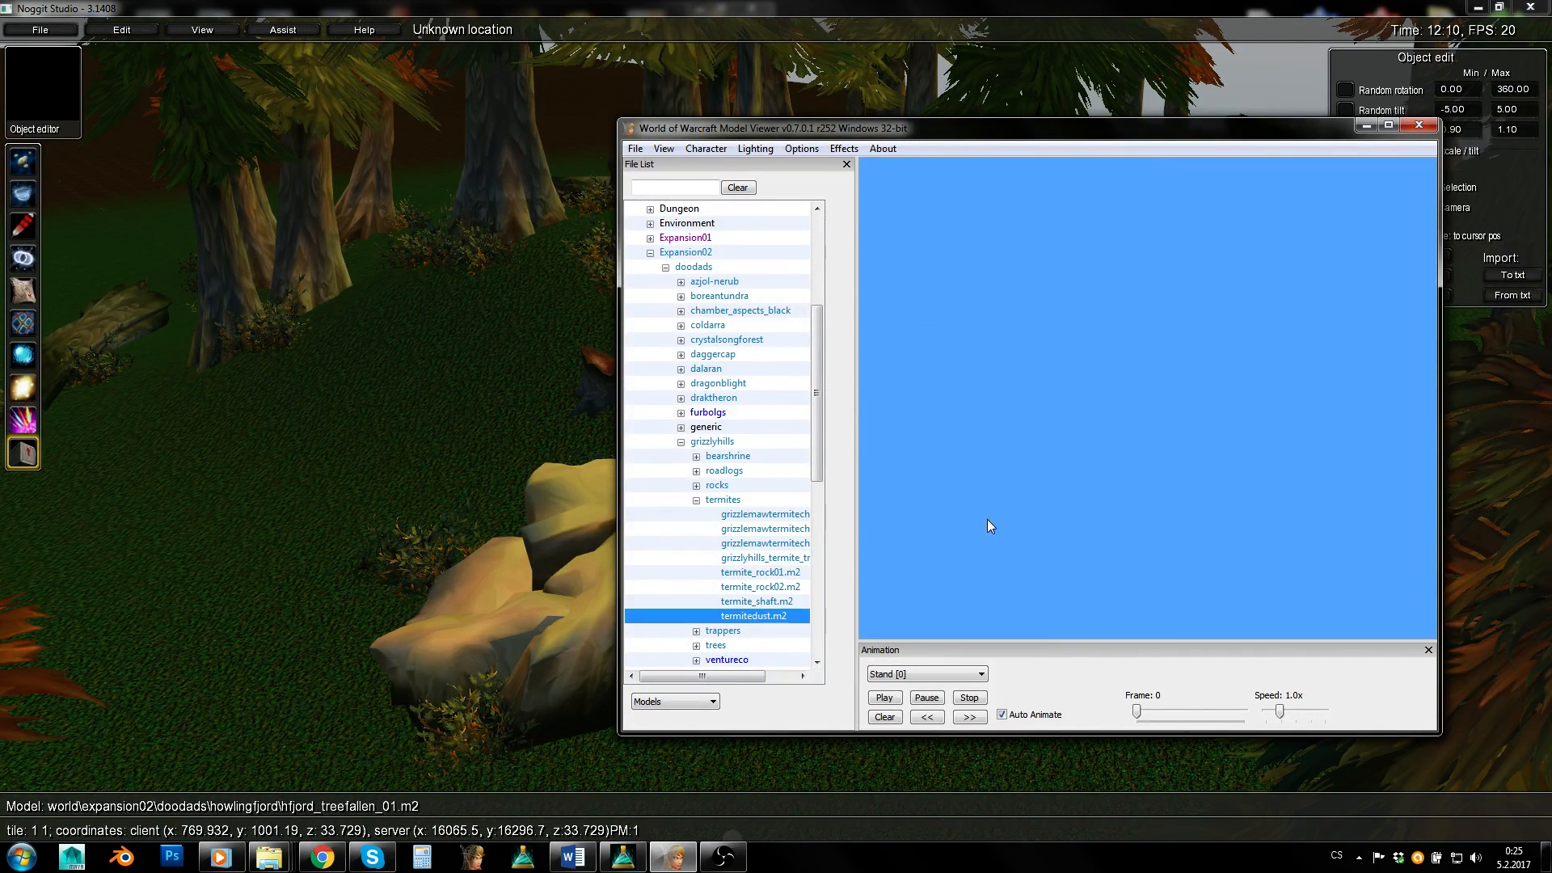
Preview the walls, fences and signpost in the grizzlyhills trappers folder.
click(696, 500)
click(696, 514)
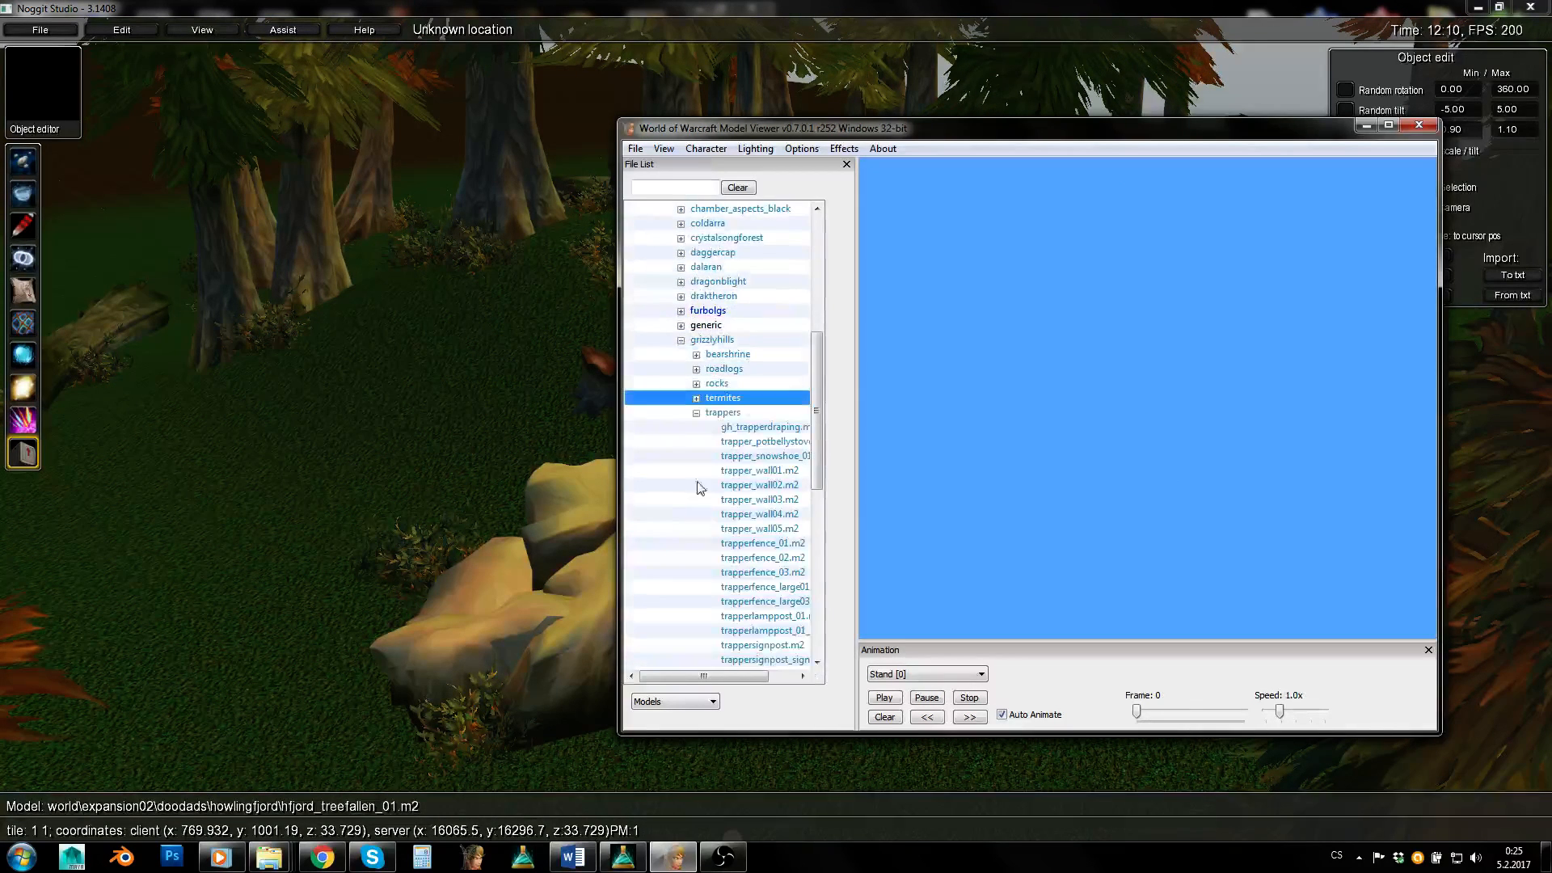
click(728, 429)
click(759, 485)
drag(1091, 485, 1249, 501)
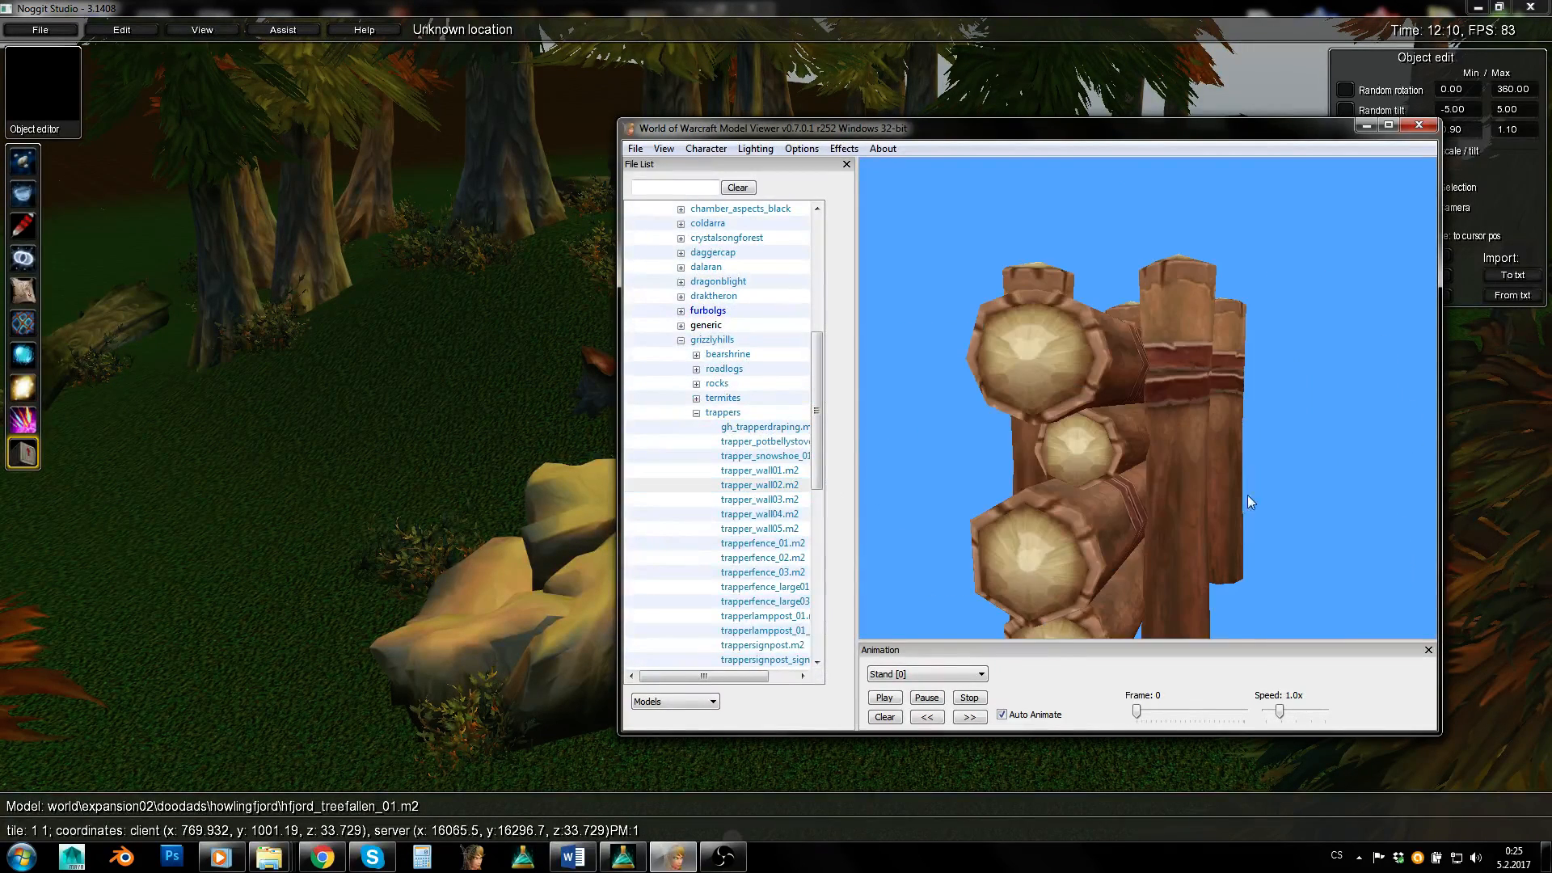
click(763, 557)
scroll(775, 563, down, 4)
click(727, 475)
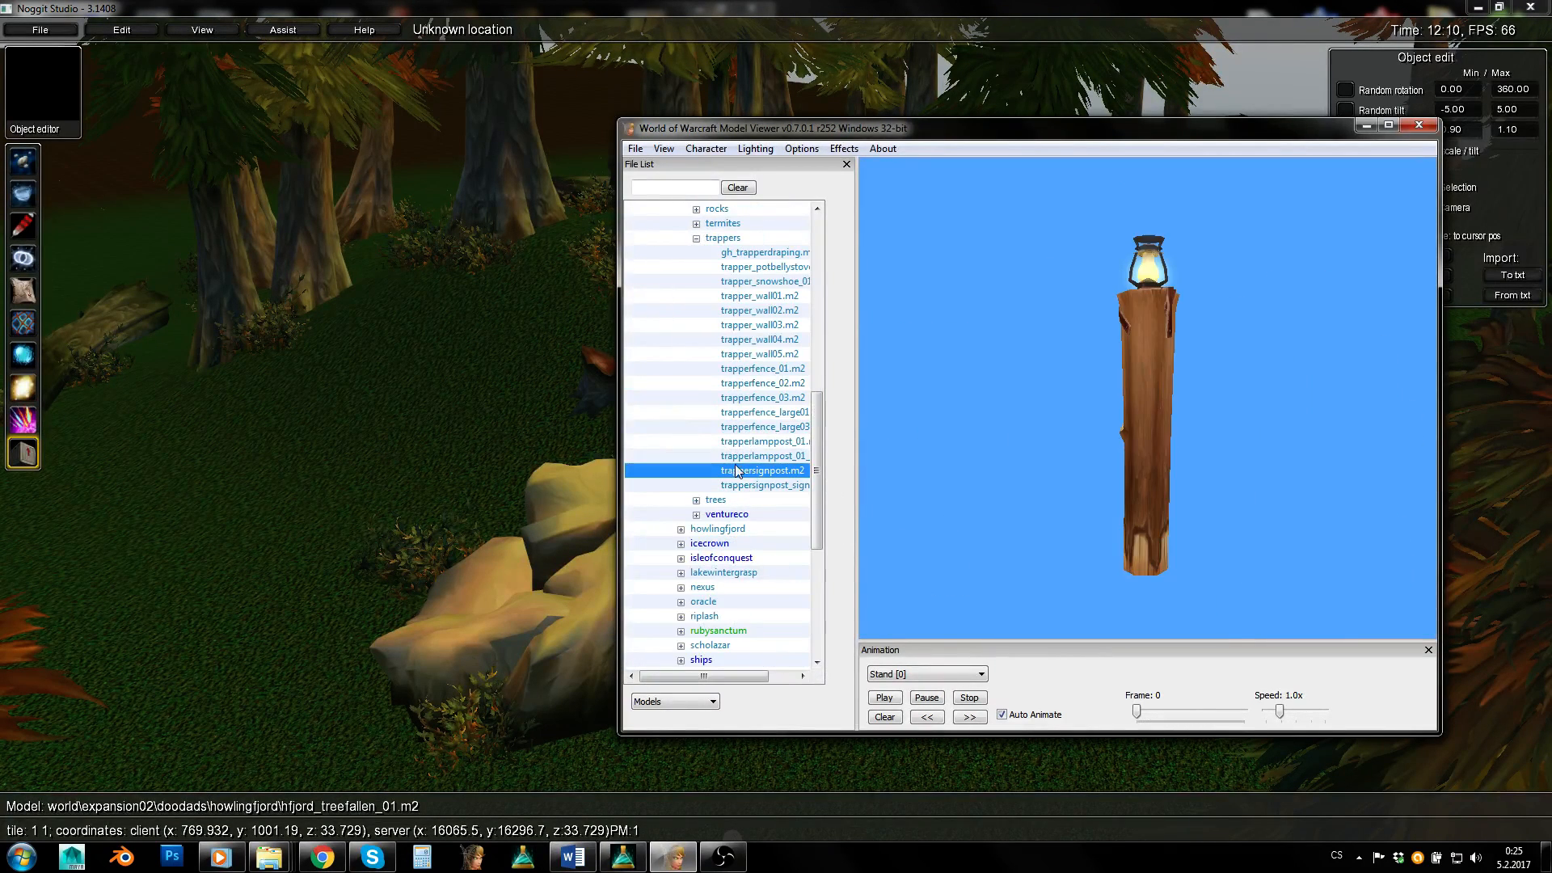
click(768, 426)
click(794, 370)
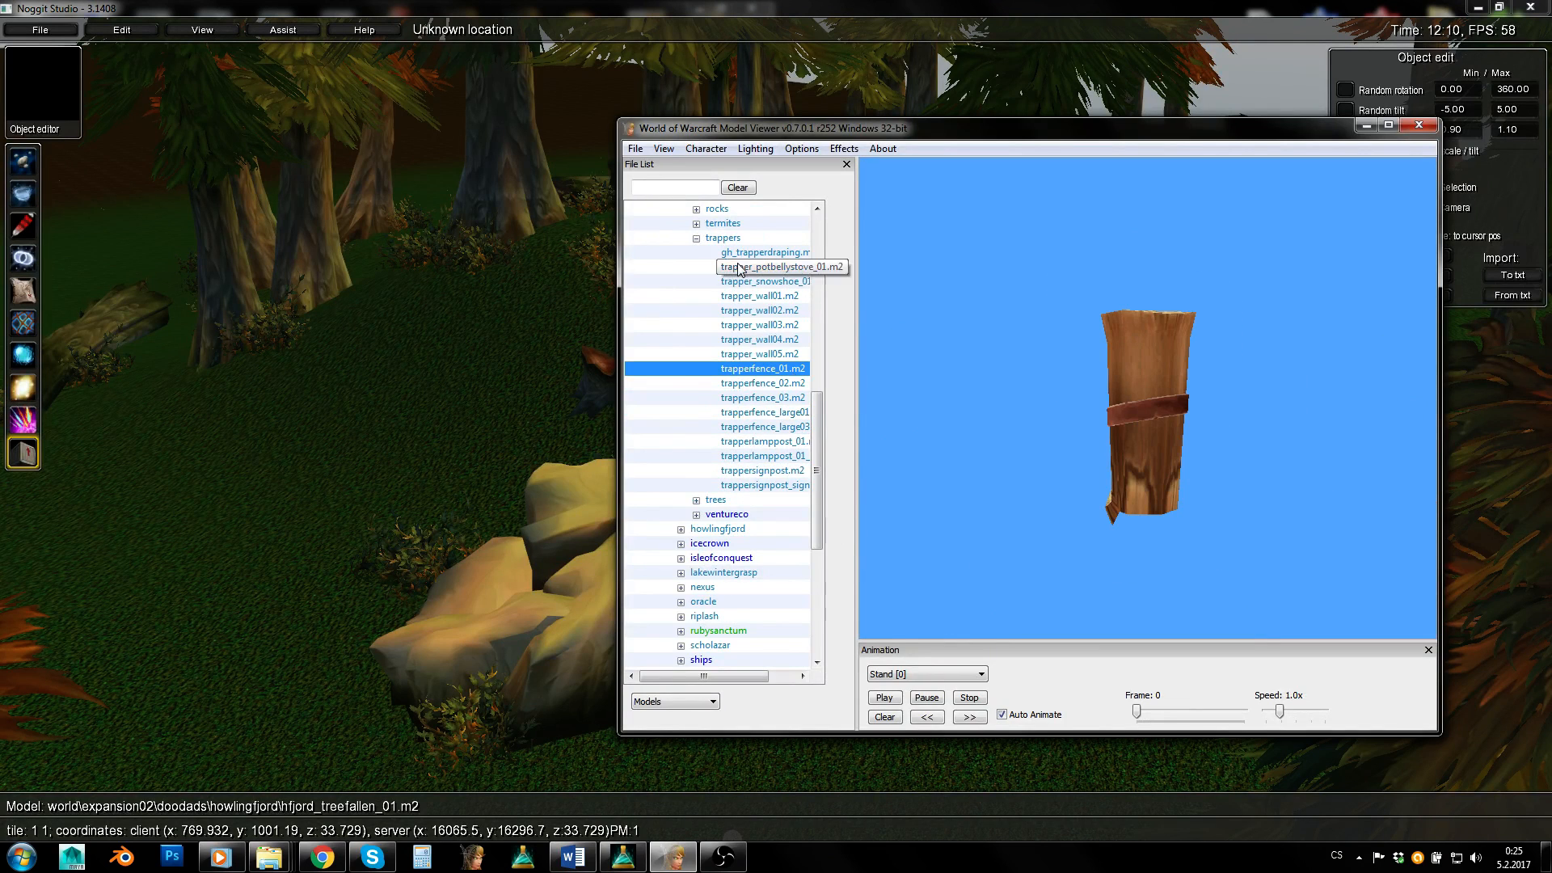
Preview bushes, flowers, logs, mushrooms, roots and shrubs in the grizzlyhills trees folder.
click(696, 239)
click(696, 252)
click(752, 281)
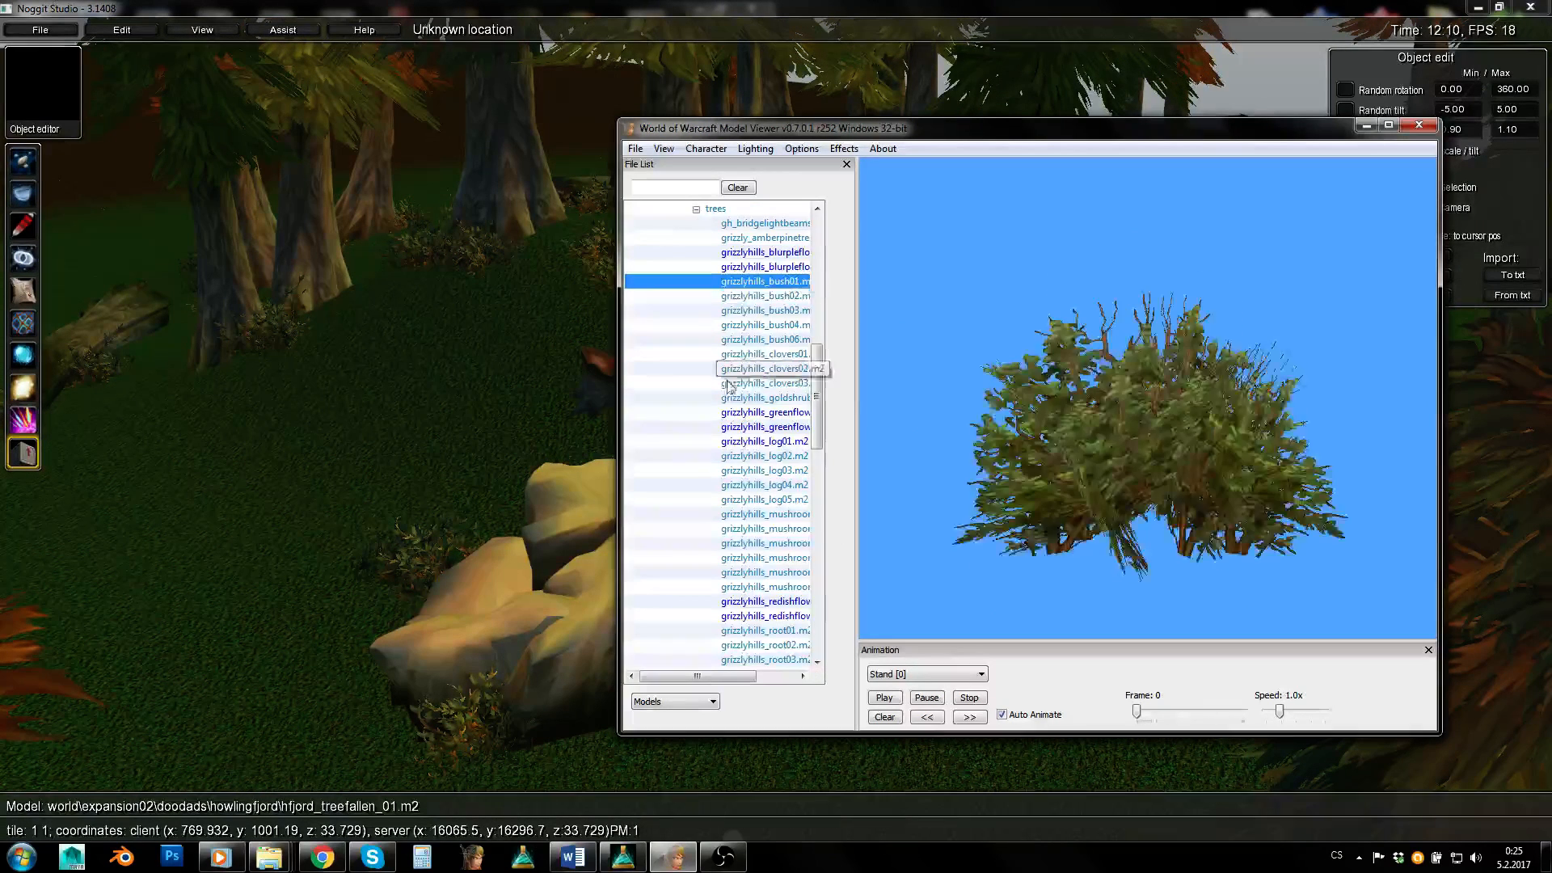
click(752, 414)
click(751, 455)
click(737, 535)
scroll(737, 535, down, 5)
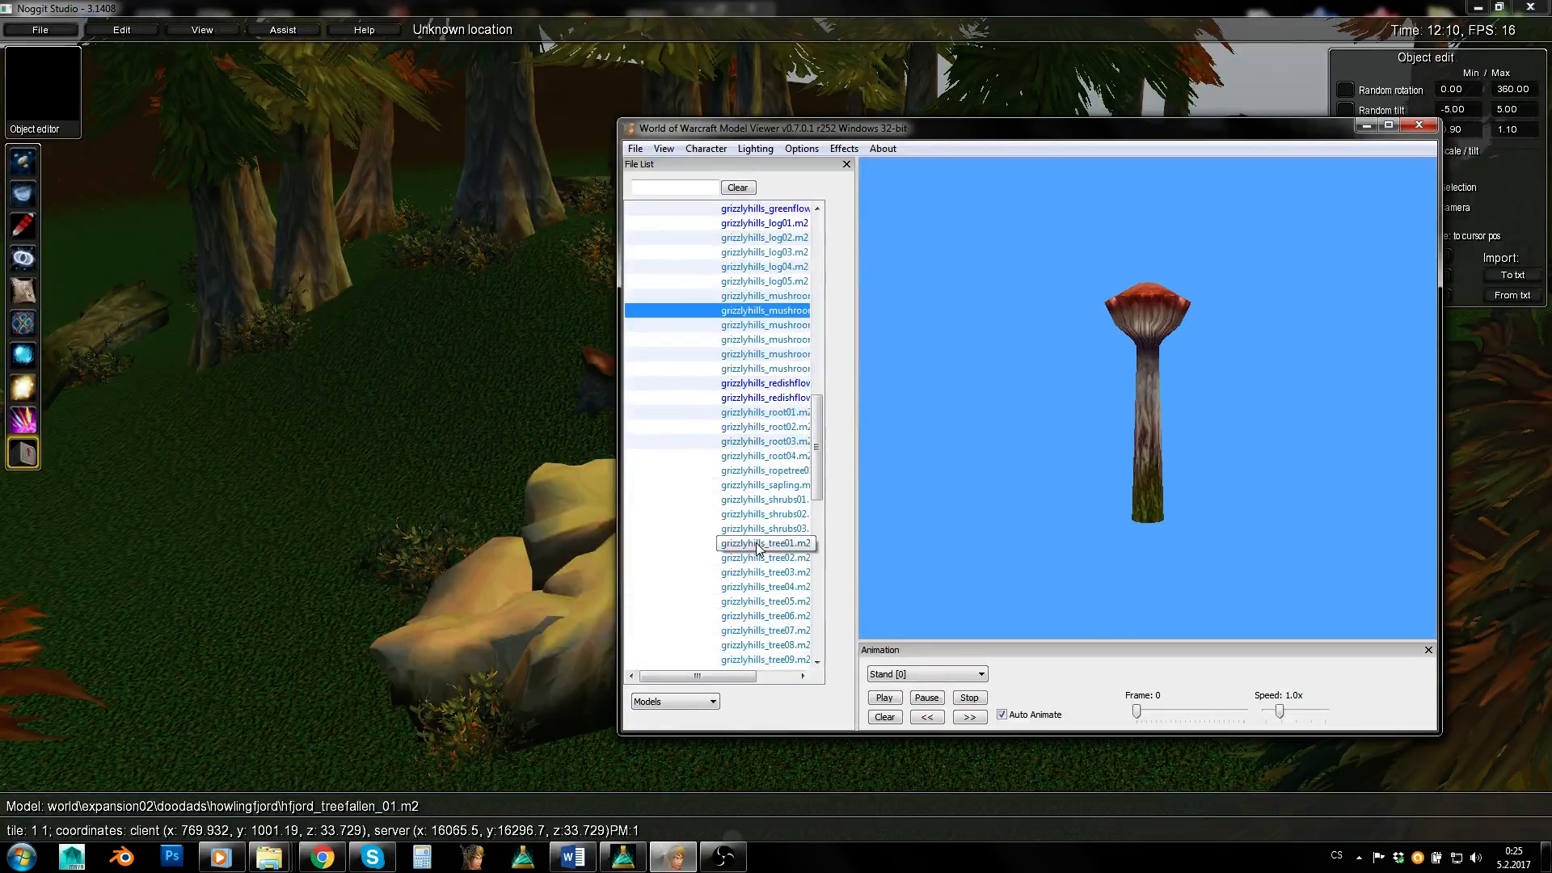
click(752, 368)
click(746, 435)
click(744, 514)
Preview the large grizzlyhills trees, including the trunks, the tunnel tree and the huge tree.
scroll(742, 514, down, 2)
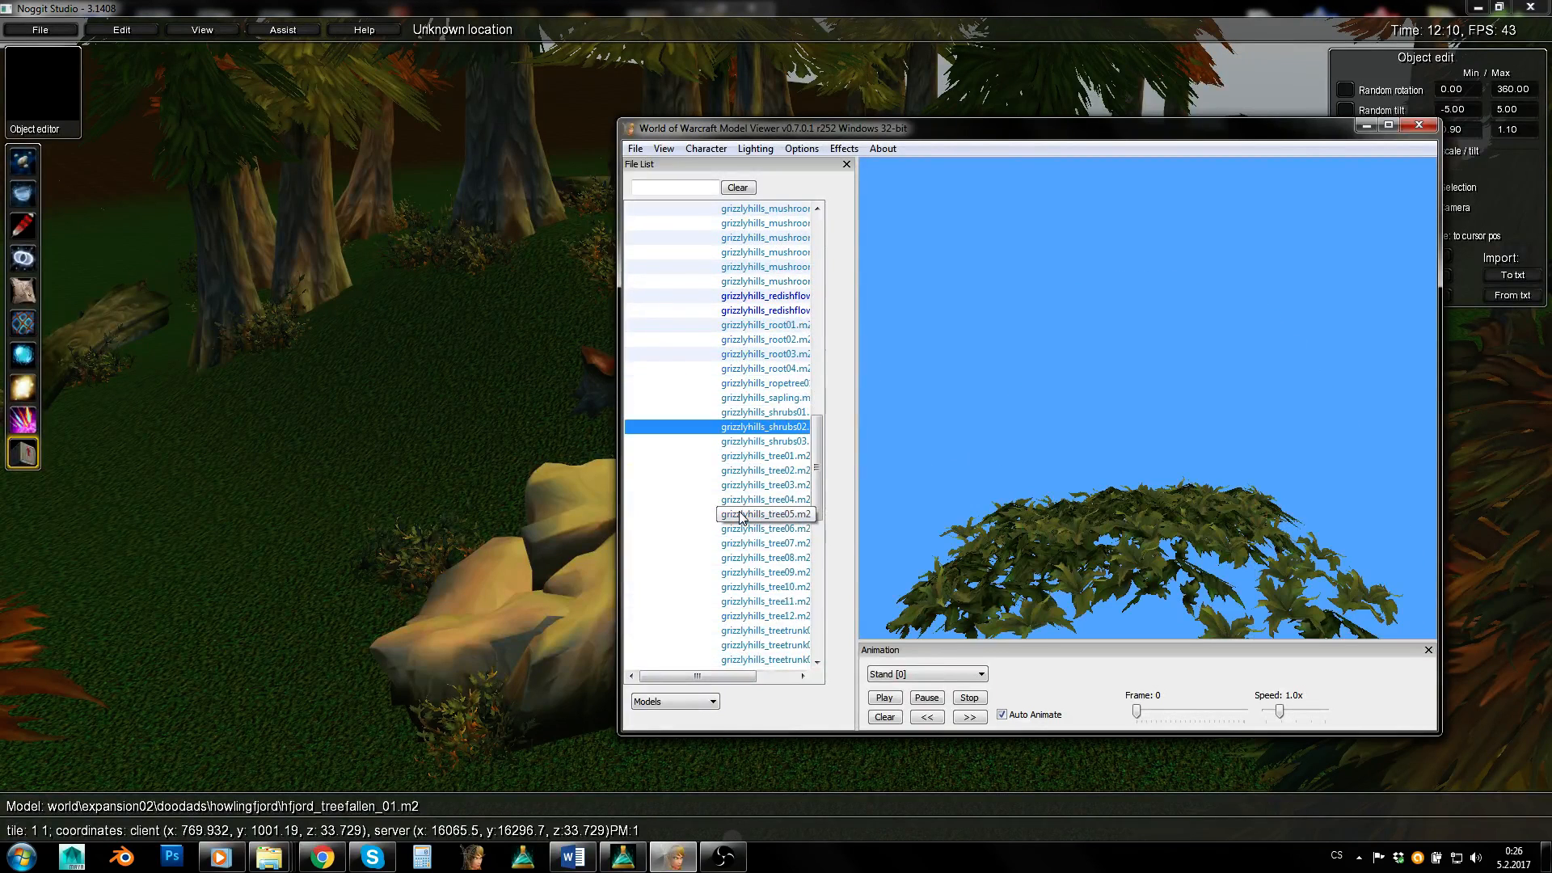
click(742, 514)
scroll(742, 514, down, 4)
click(740, 514)
click(739, 475)
click(745, 559)
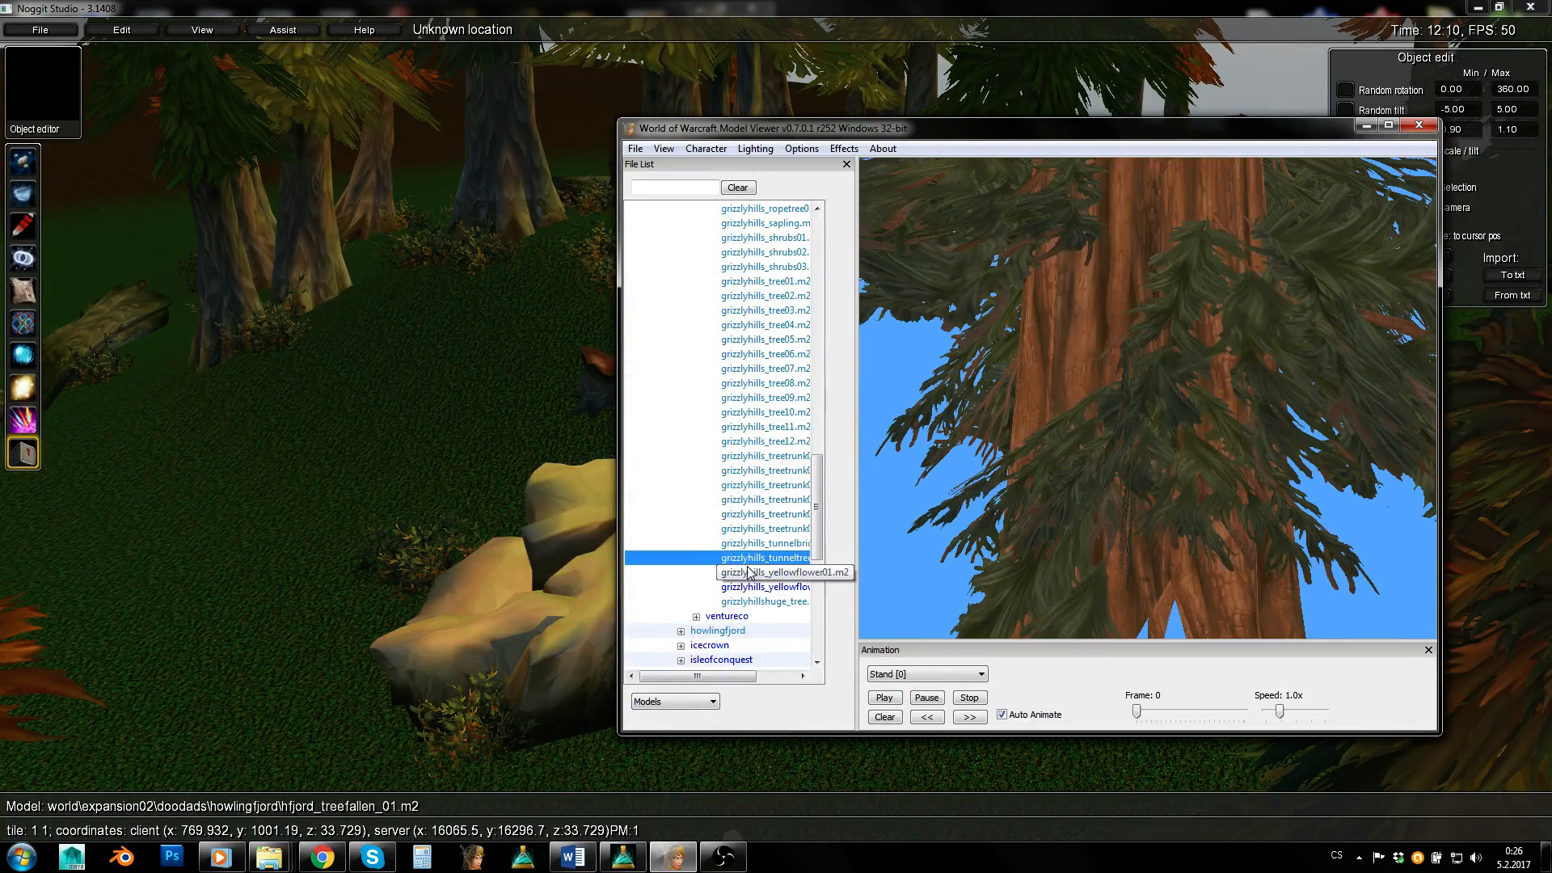
scroll(747, 572, down, 1)
click(751, 558)
scroll(685, 568, down, 1)
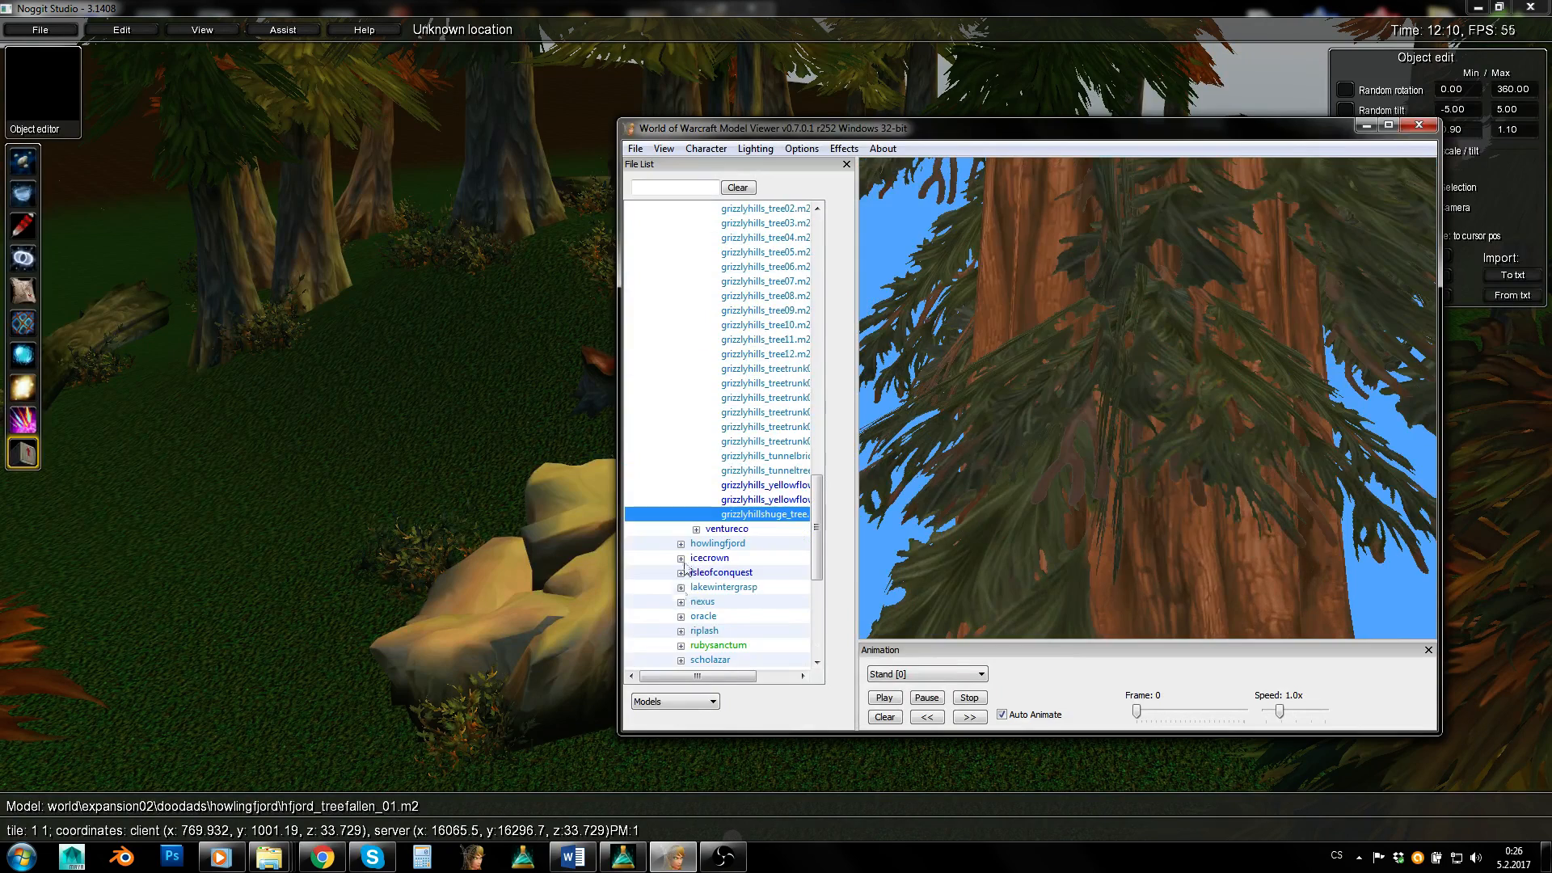
Browse the bone piles in the icecrown bones folder and load the icecrown_bonepile_skull_light.m2 model.
click(681, 559)
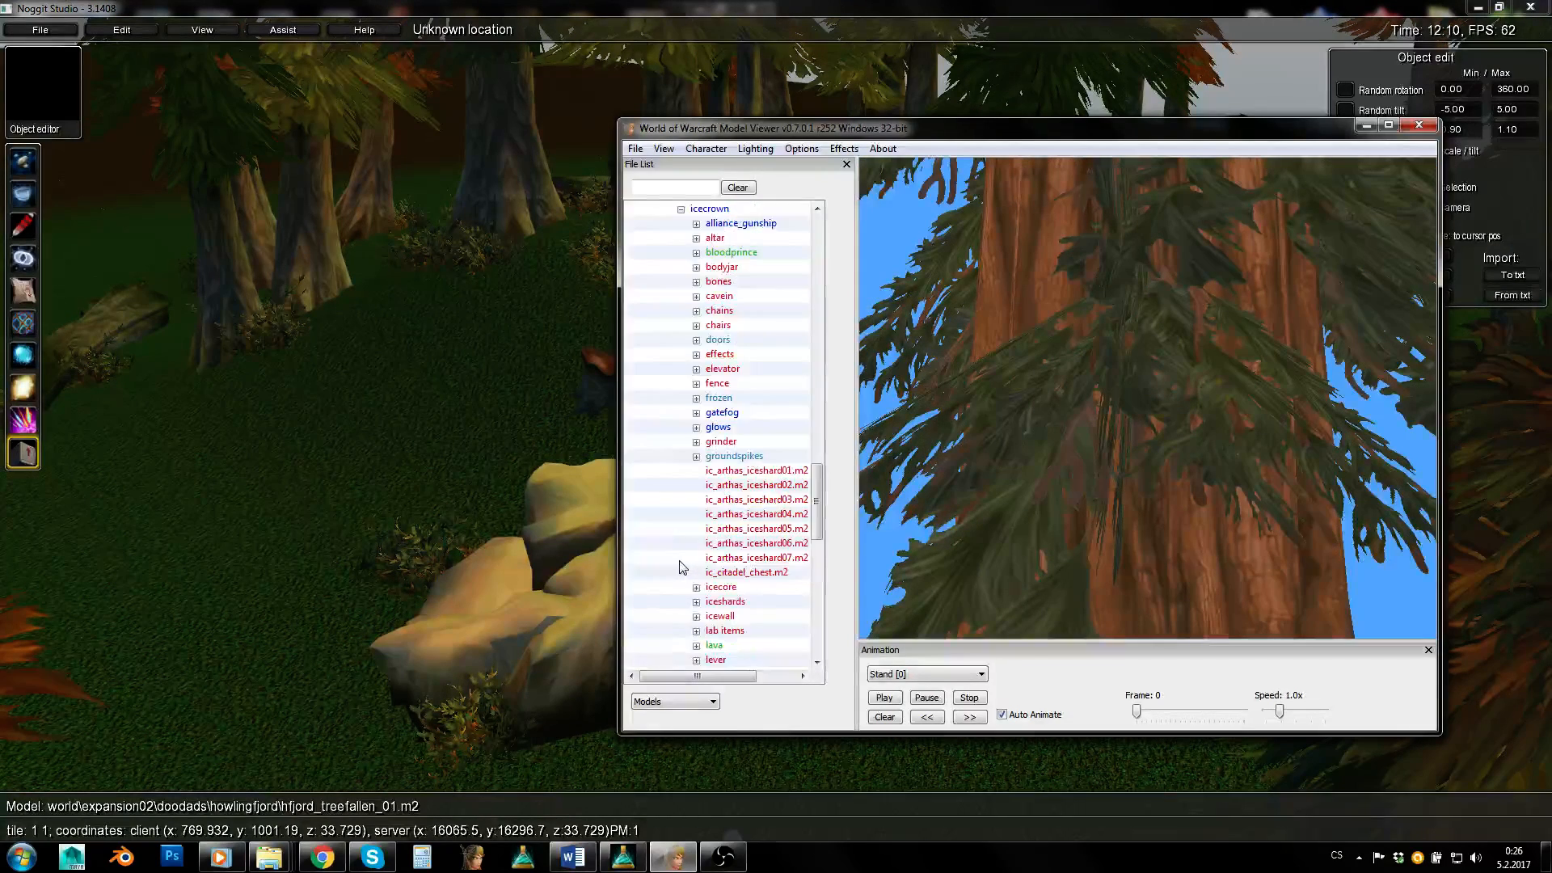
click(696, 340)
click(697, 341)
click(719, 296)
click(718, 282)
click(696, 282)
click(749, 310)
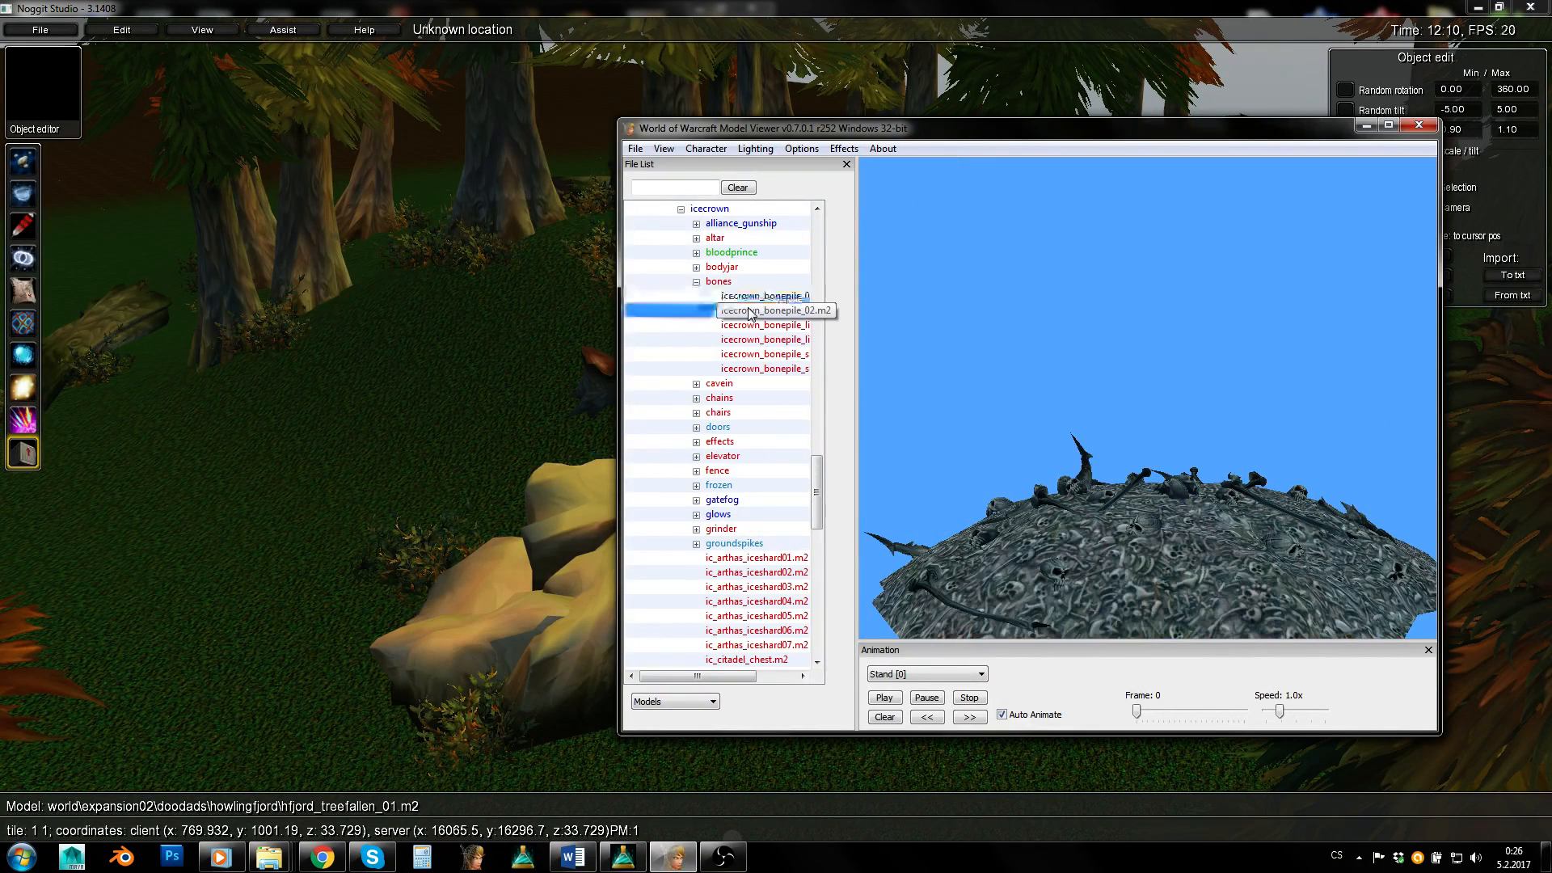
click(750, 324)
click(750, 340)
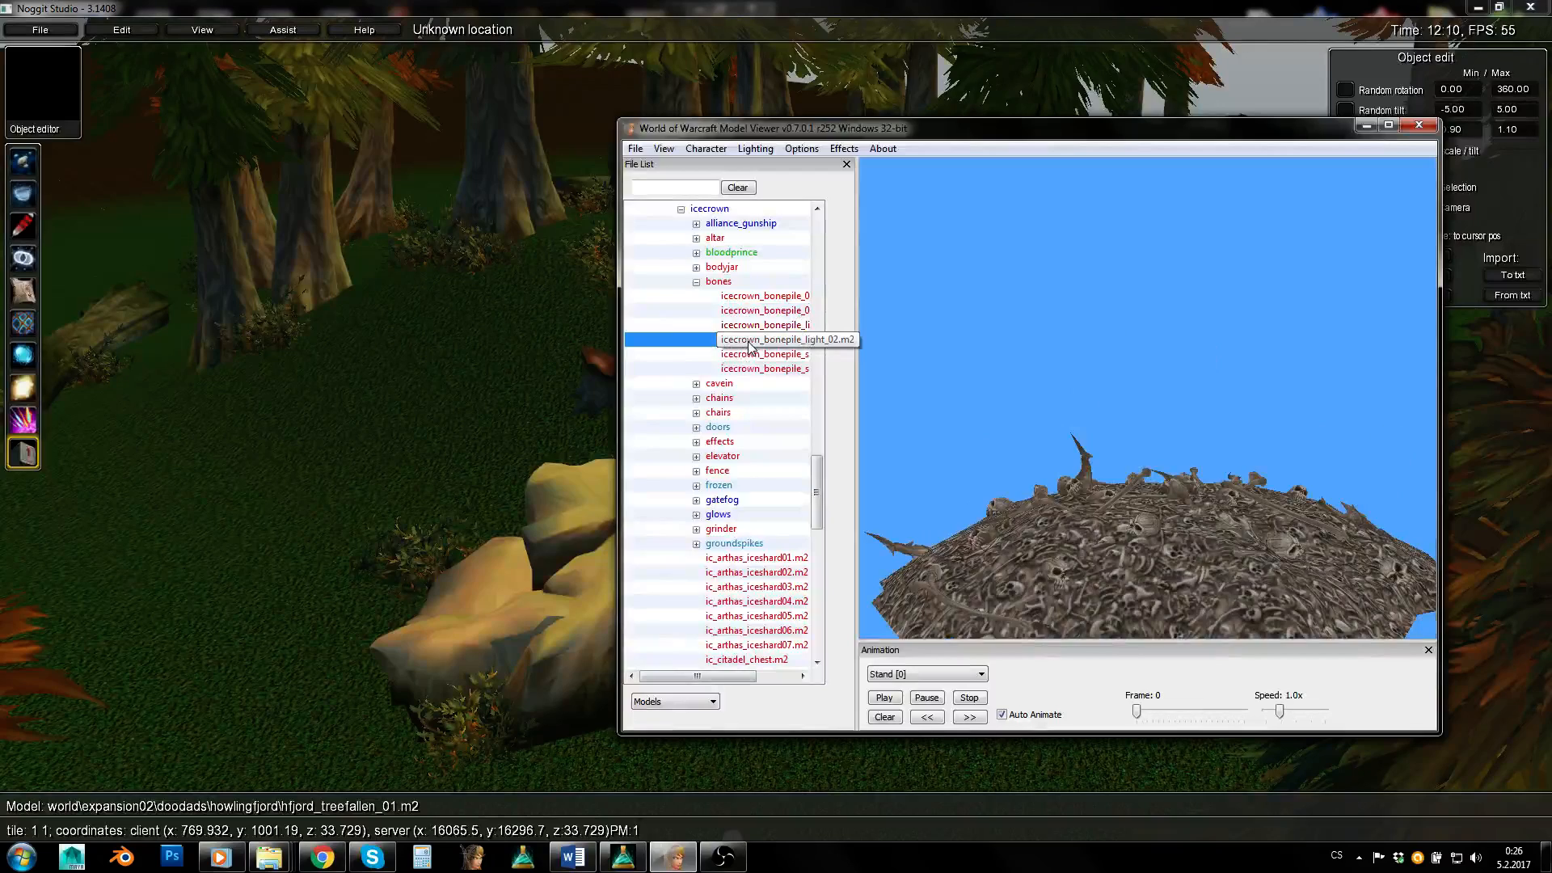
click(750, 354)
click(750, 368)
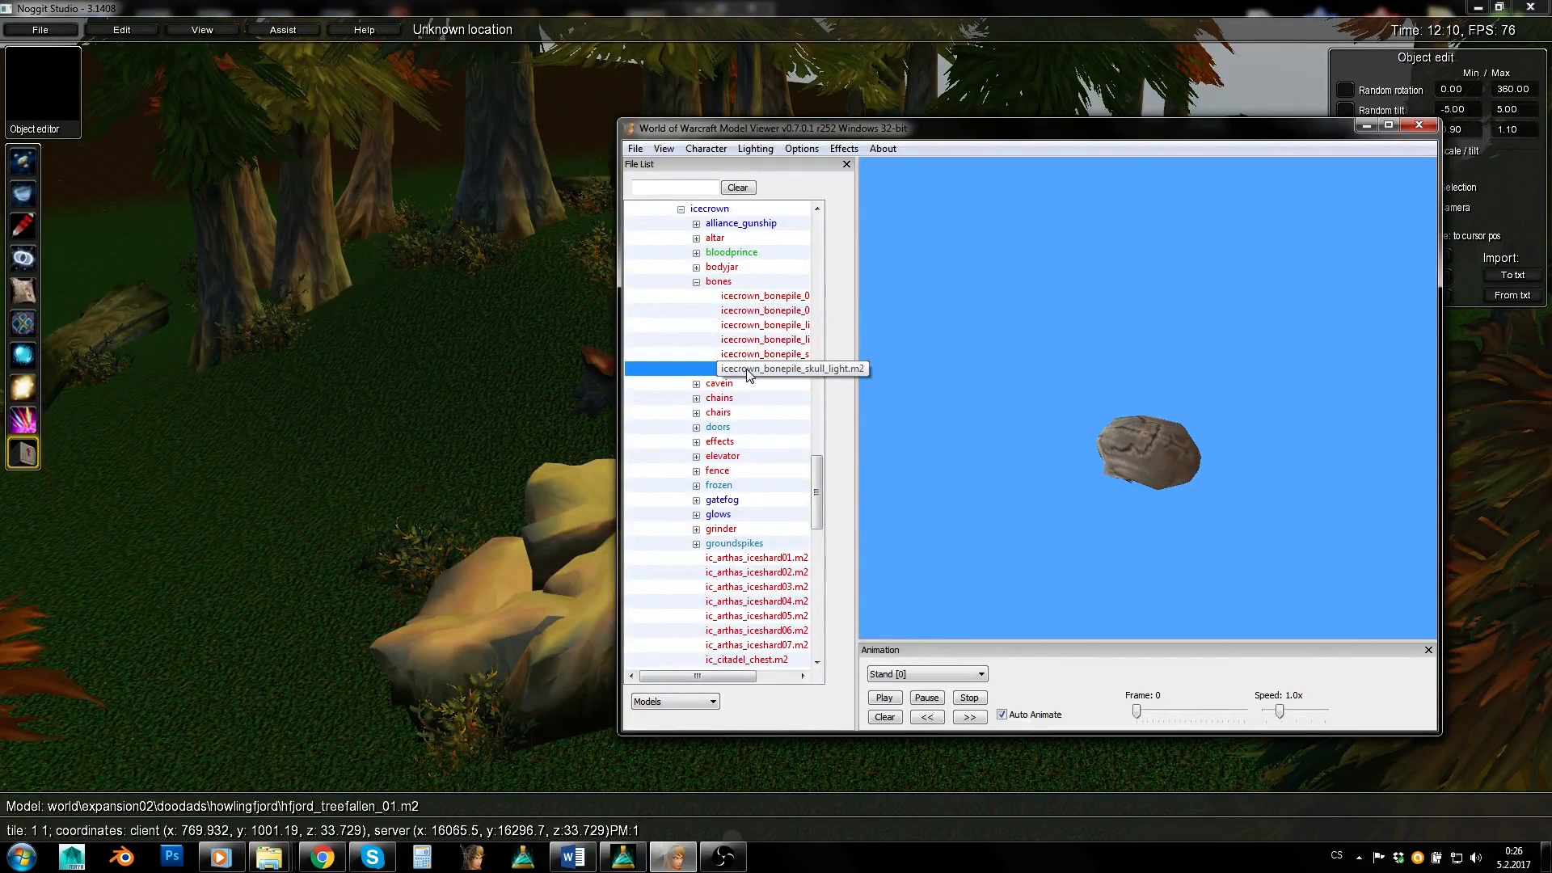
Switch back to Noggit Studio, place the skull on the grass near the boulder group, select it and rotate it.
click(482, 406)
key(w)
right_drag(638, 415, 898, 785)
key(s)
key(shift+v)
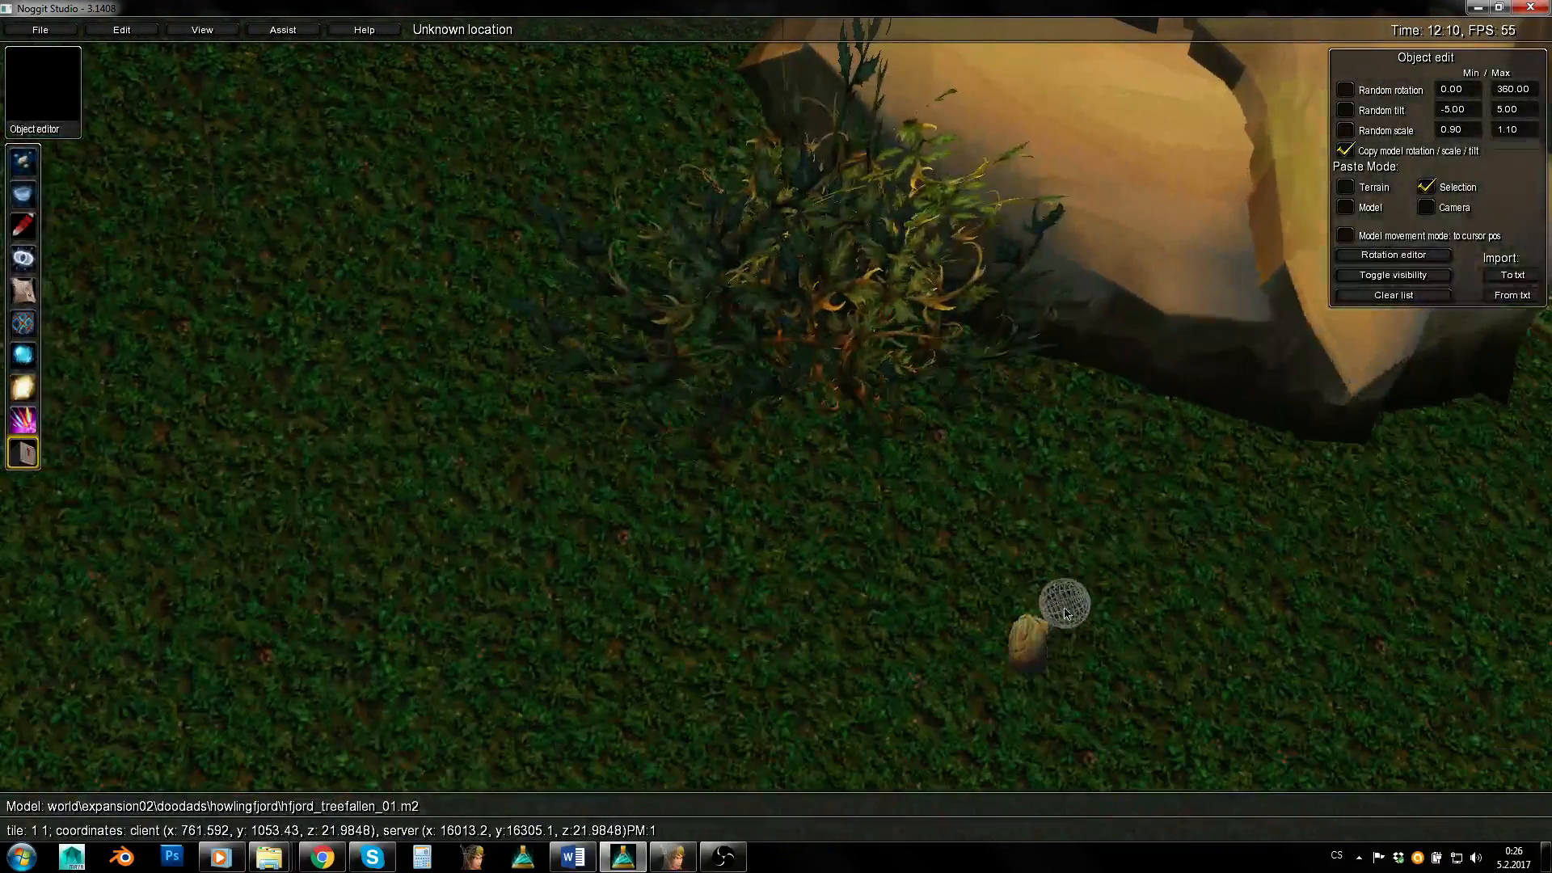
click(1036, 645)
ctrl+right_drag(1036, 645, 1086, 569)
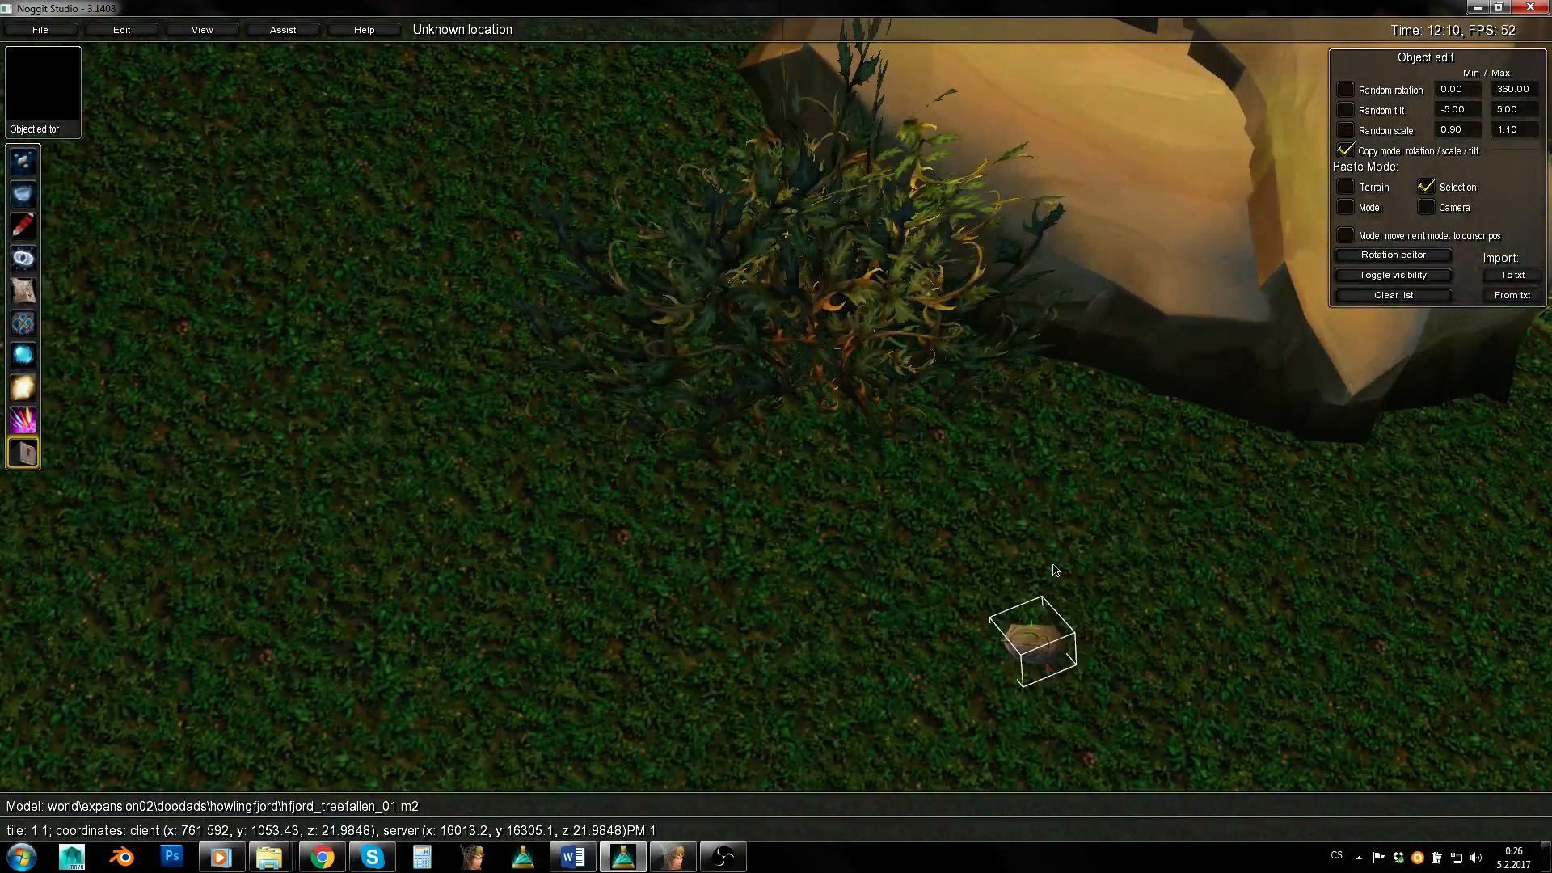
Move the skull from the grass into the hollow between the boulders.
middle_drag(1055, 571, 1122, 404)
right_drag(1122, 404, 1132, 687)
middle_drag(1131, 687, 1082, 328)
right_drag(1082, 328, 974, 452)
key(w)
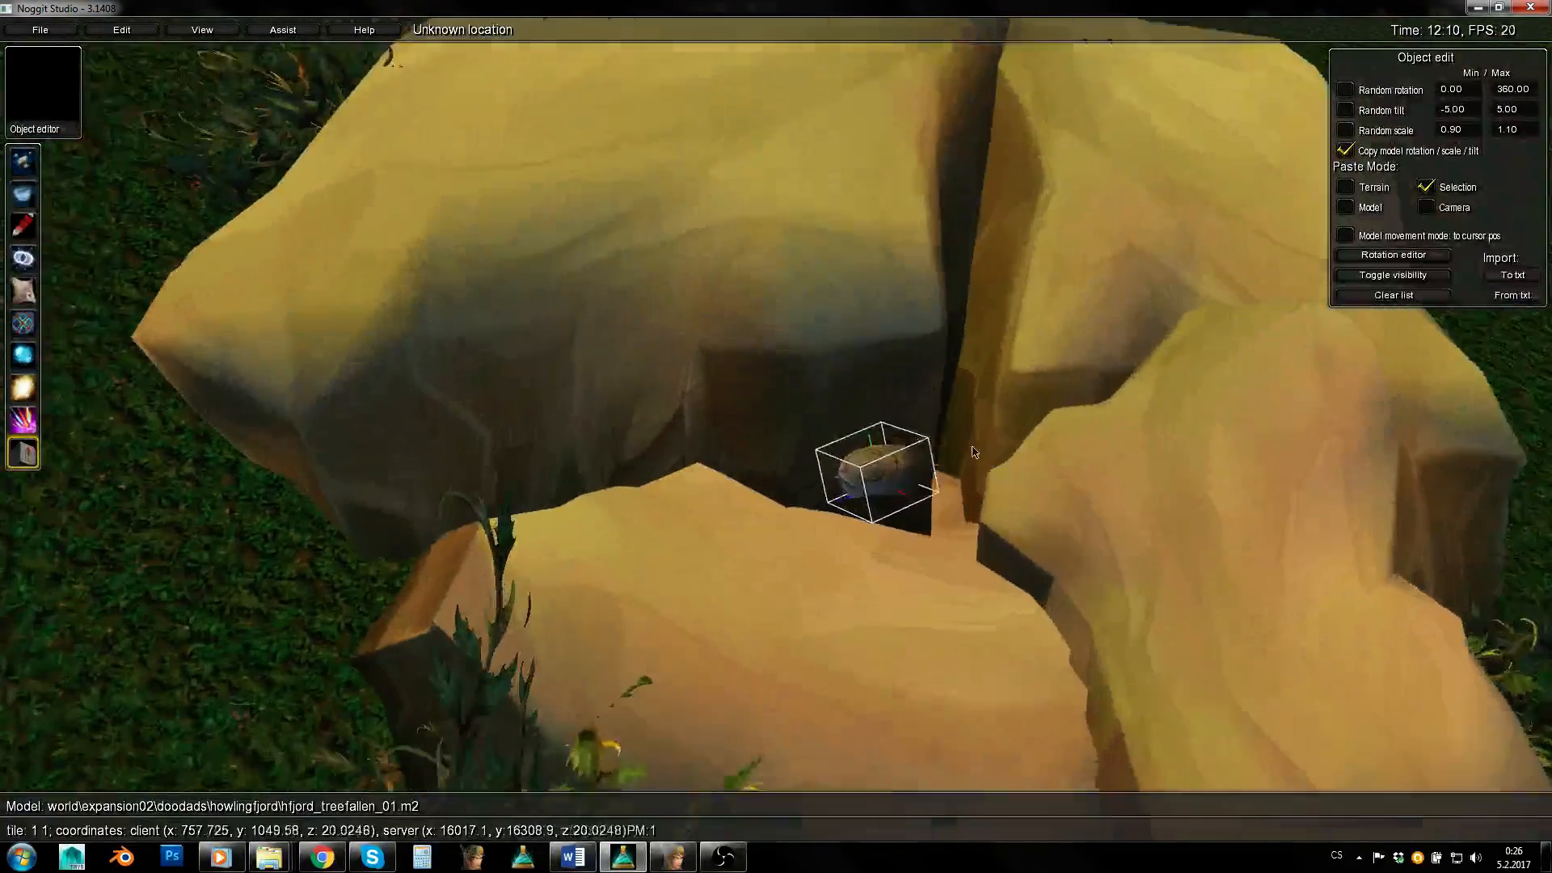
Shift the skull up to the crevice between the two large boulders and rotate its face outward.
middle_drag(972, 447, 1031, 271)
ctrl+right_drag(1031, 271, 1107, 494)
key(q)
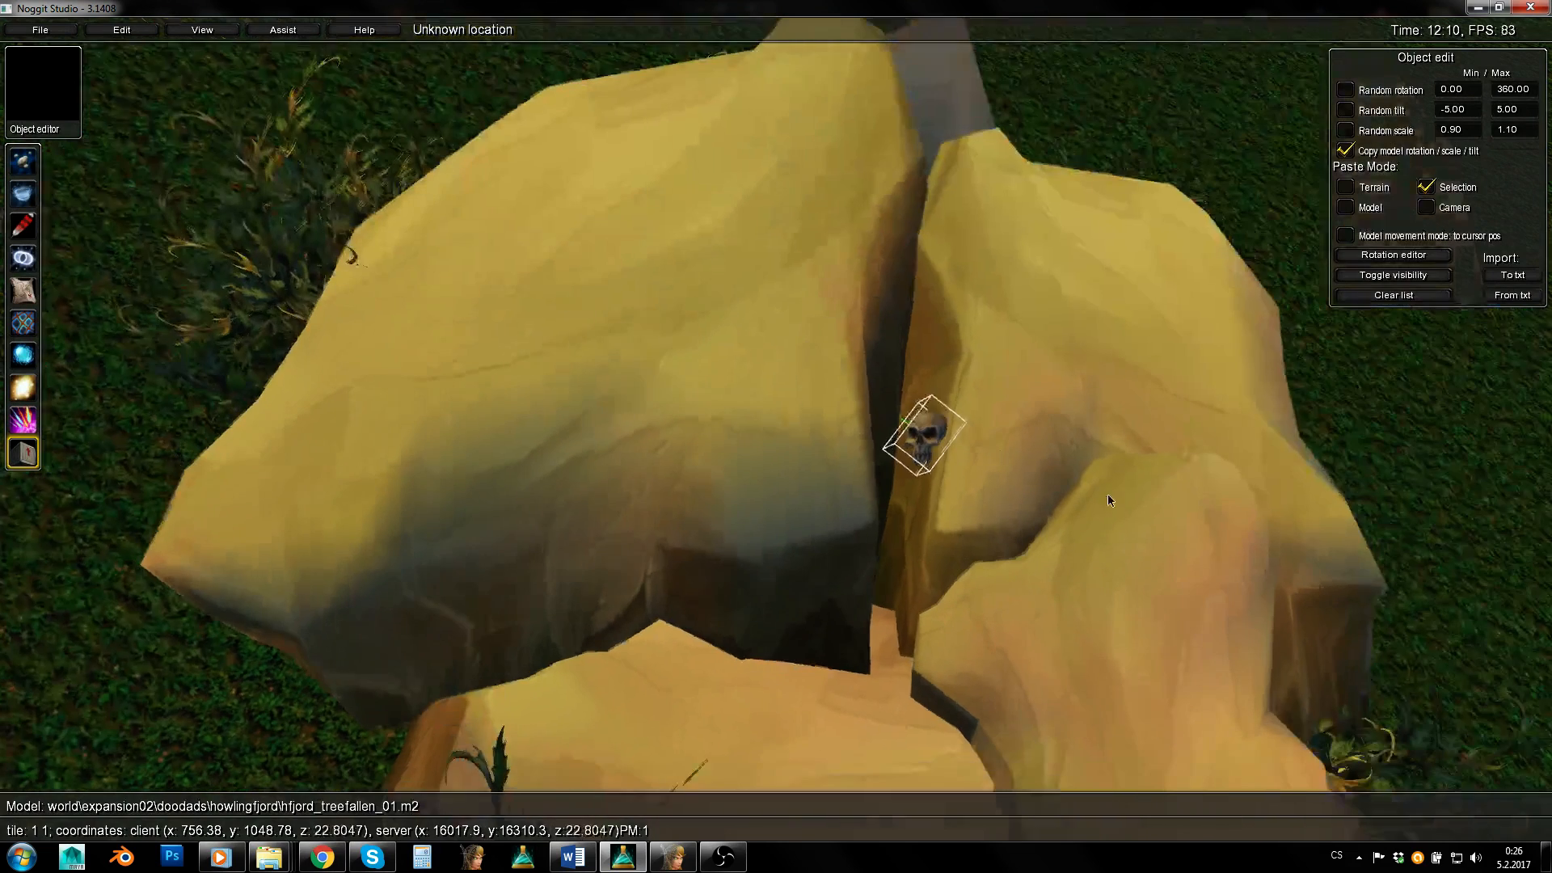
key(d)
key(w)
Enlarge the skull to nearly twice its size against a temporary Human scale helper model, deleting the helper once the size is set.
click(284, 36)
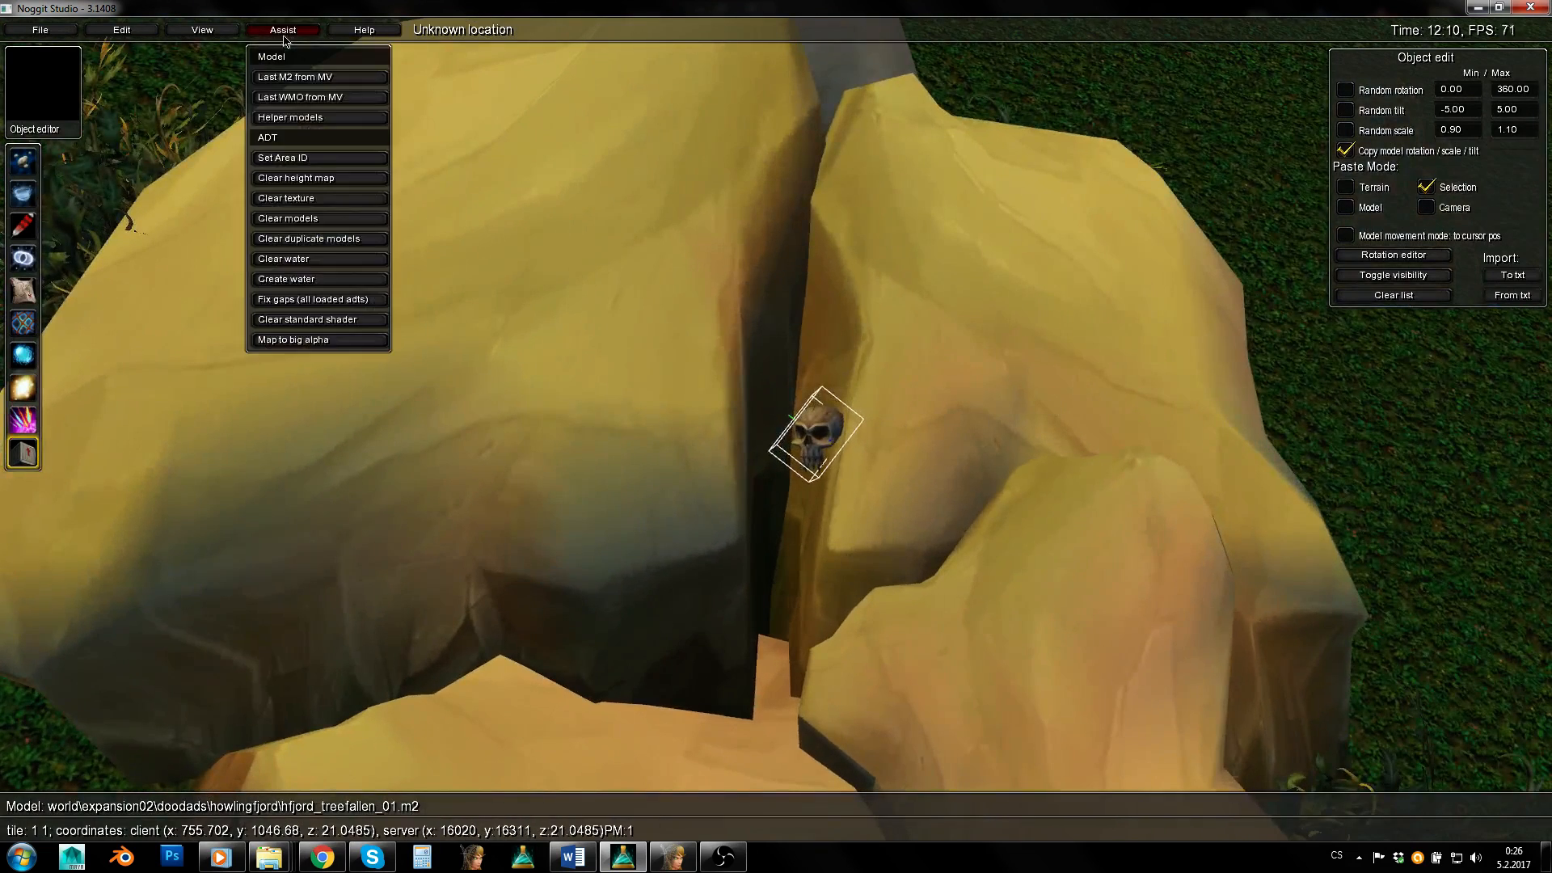
click(301, 118)
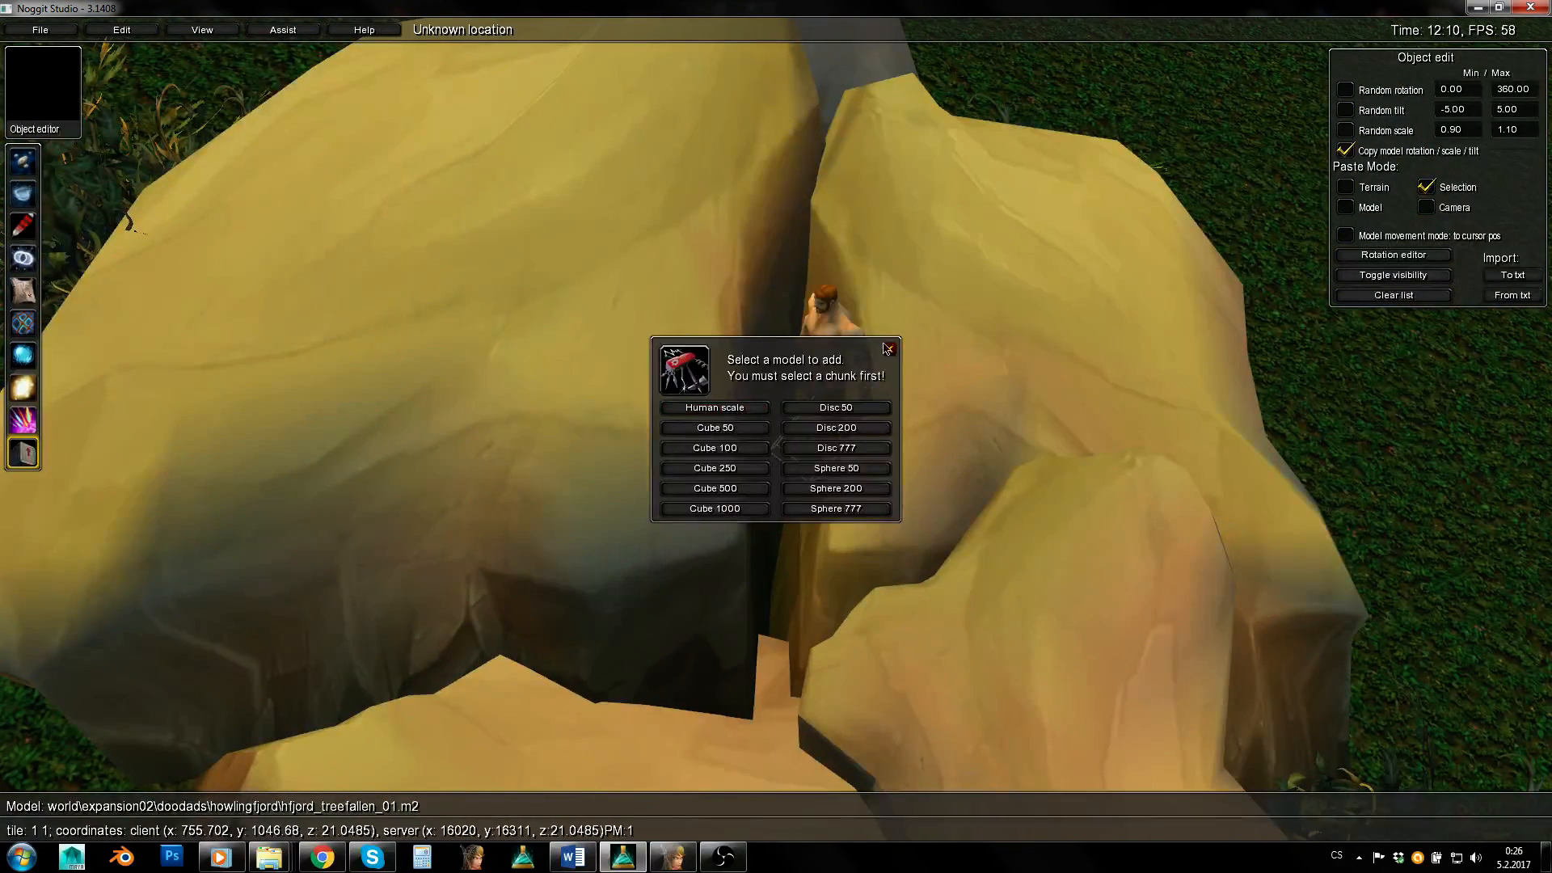
click(730, 407)
click(816, 413)
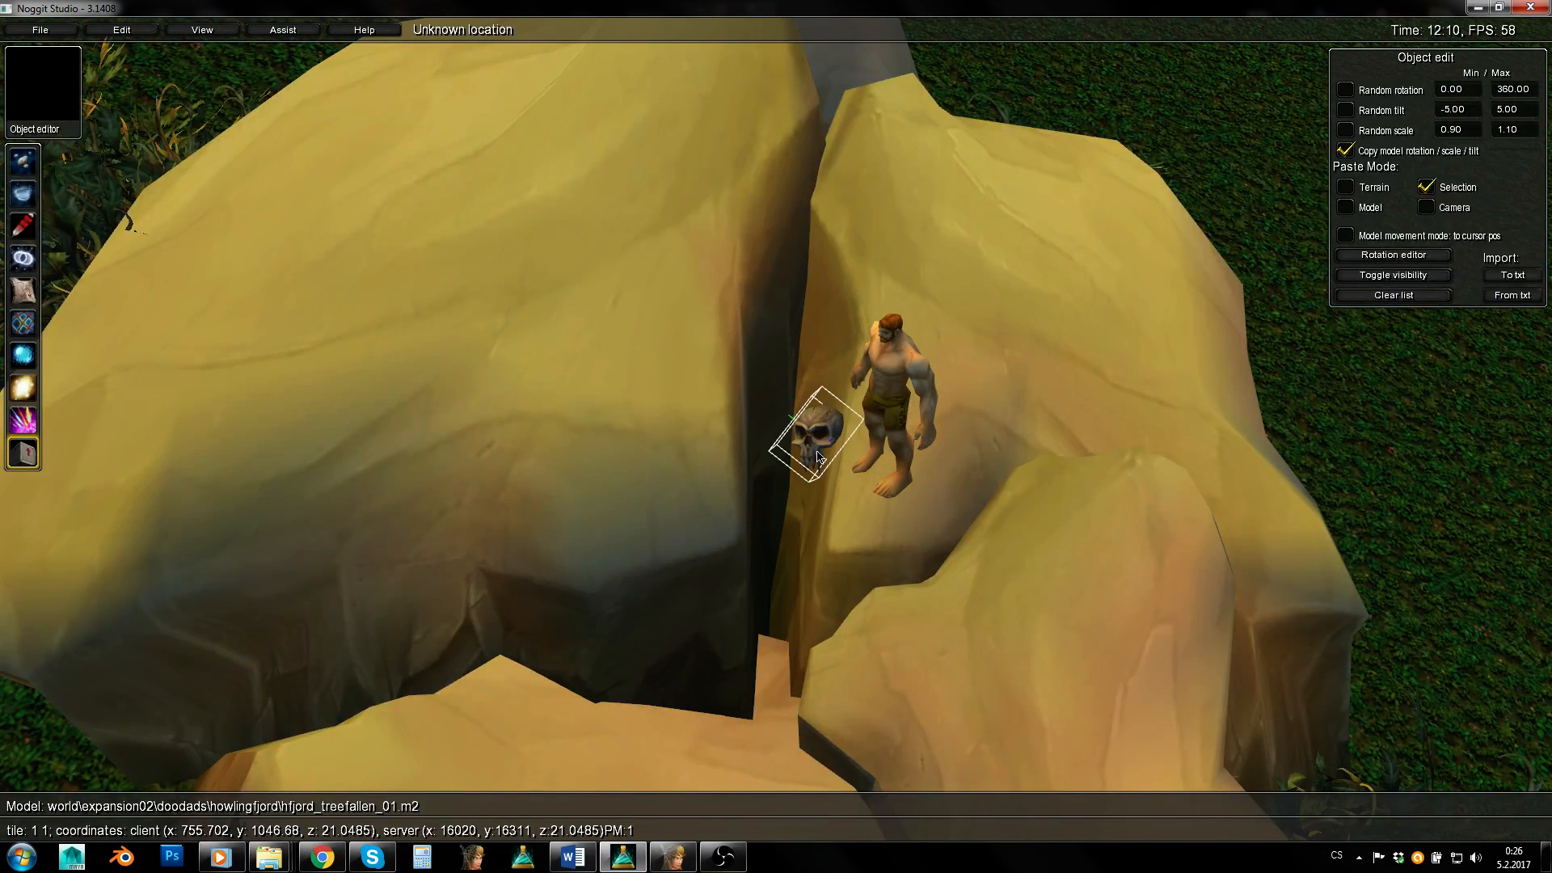
alt+middle_drag(816, 452, 804, 286)
mouse_move(804, 285)
right_down()
mouse_move(840, 336)
mouse_move(815, 276)
mouse_move(834, 283)
right_up()
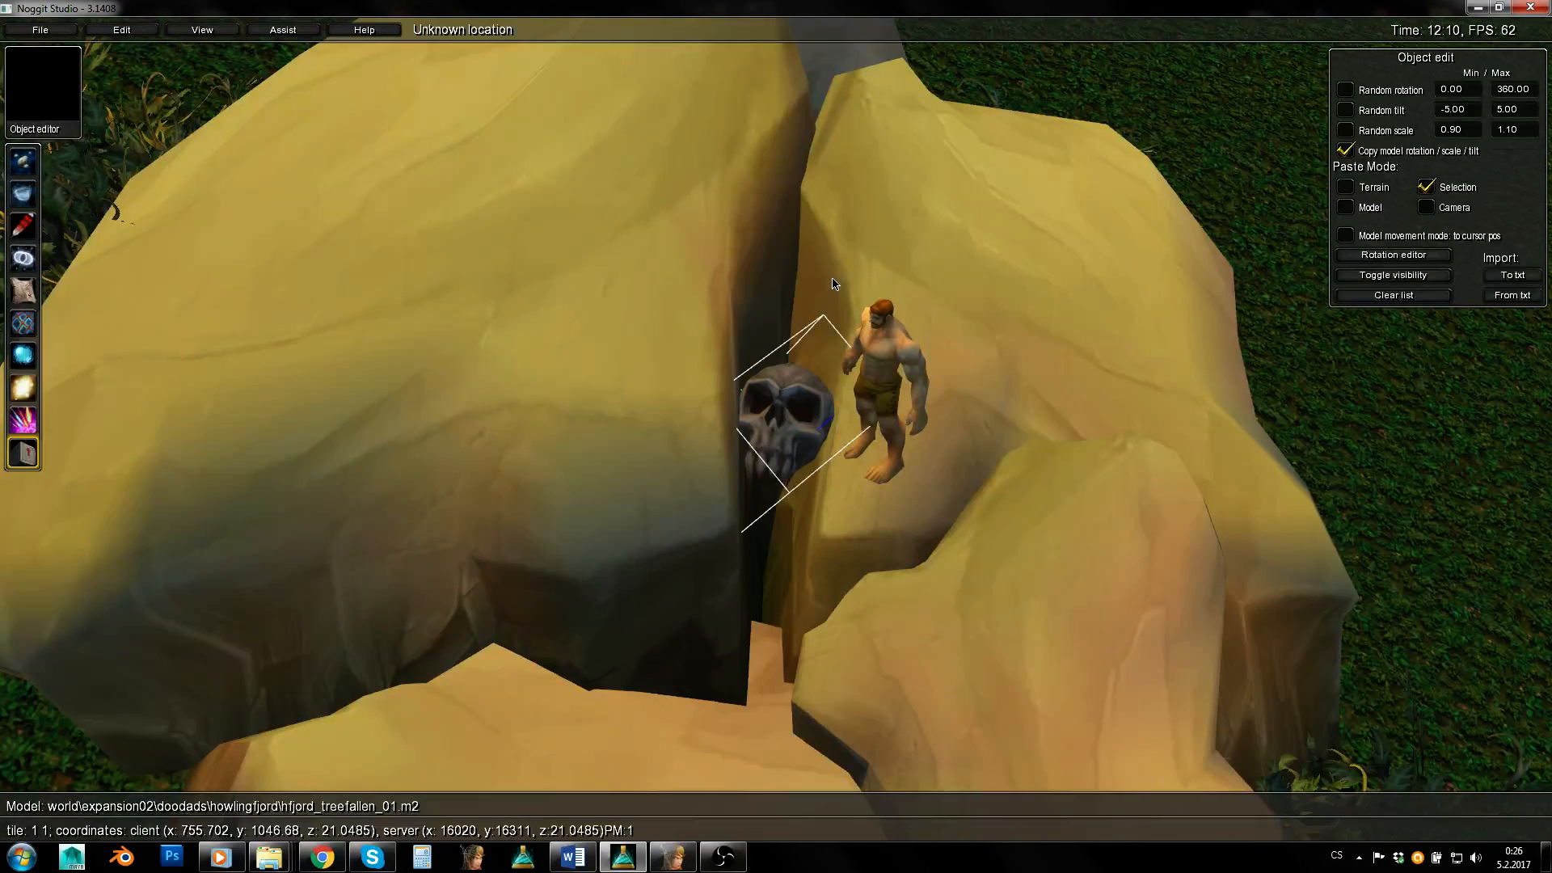
click(894, 388)
key(Delete)
key(s)
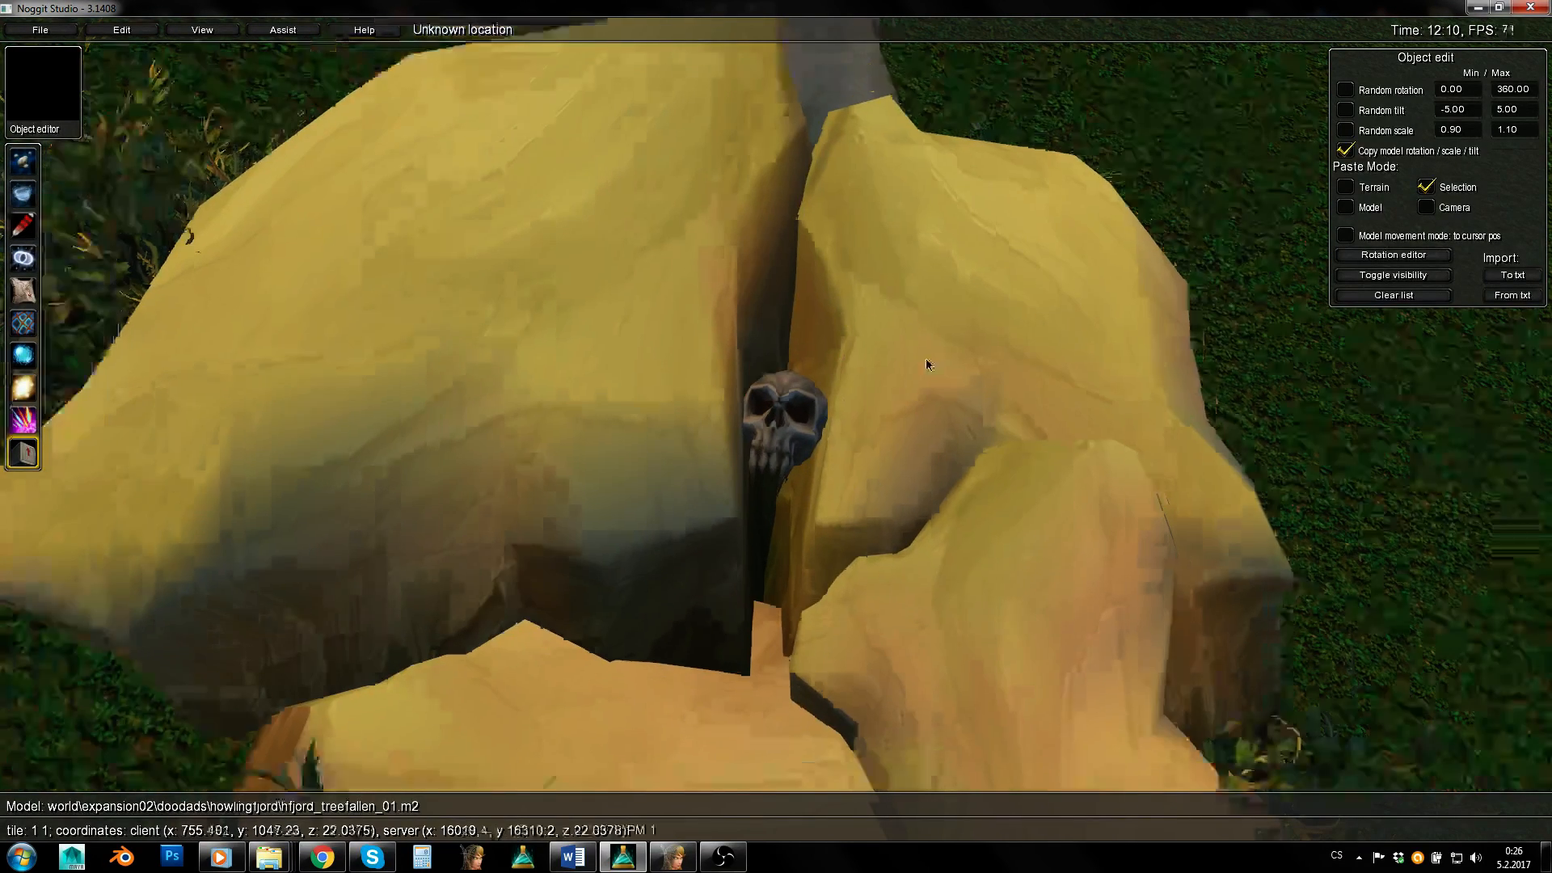
Reselect the enlarged skull, turn it to the side and adjust its position so it sits wedged in the boulder crevice.
right_drag(927, 361, 717, 339)
key(d)
key(w)
right_drag(861, 347, 647, 312)
click(780, 355)
key(d)
right_drag(702, 399, 1088, 199)
key(s)
key(w)
right_drag(1046, 246, 1001, 382)
mouse_move(1002, 382)
ctrl+mouse_down()
mouse_move(1002, 476)
mouse_move(978, 370)
ctrl+mouse_up()
middle_drag(977, 369, 972, 378)
right_drag(972, 378, 912, 473)
key(s)
middle_drag(907, 474, 911, 453)
key(s)
Copy the leafy bush beside the boulders into the gap below the skull so its leaves partly cover the crevice.
click(376, 572)
key(s)
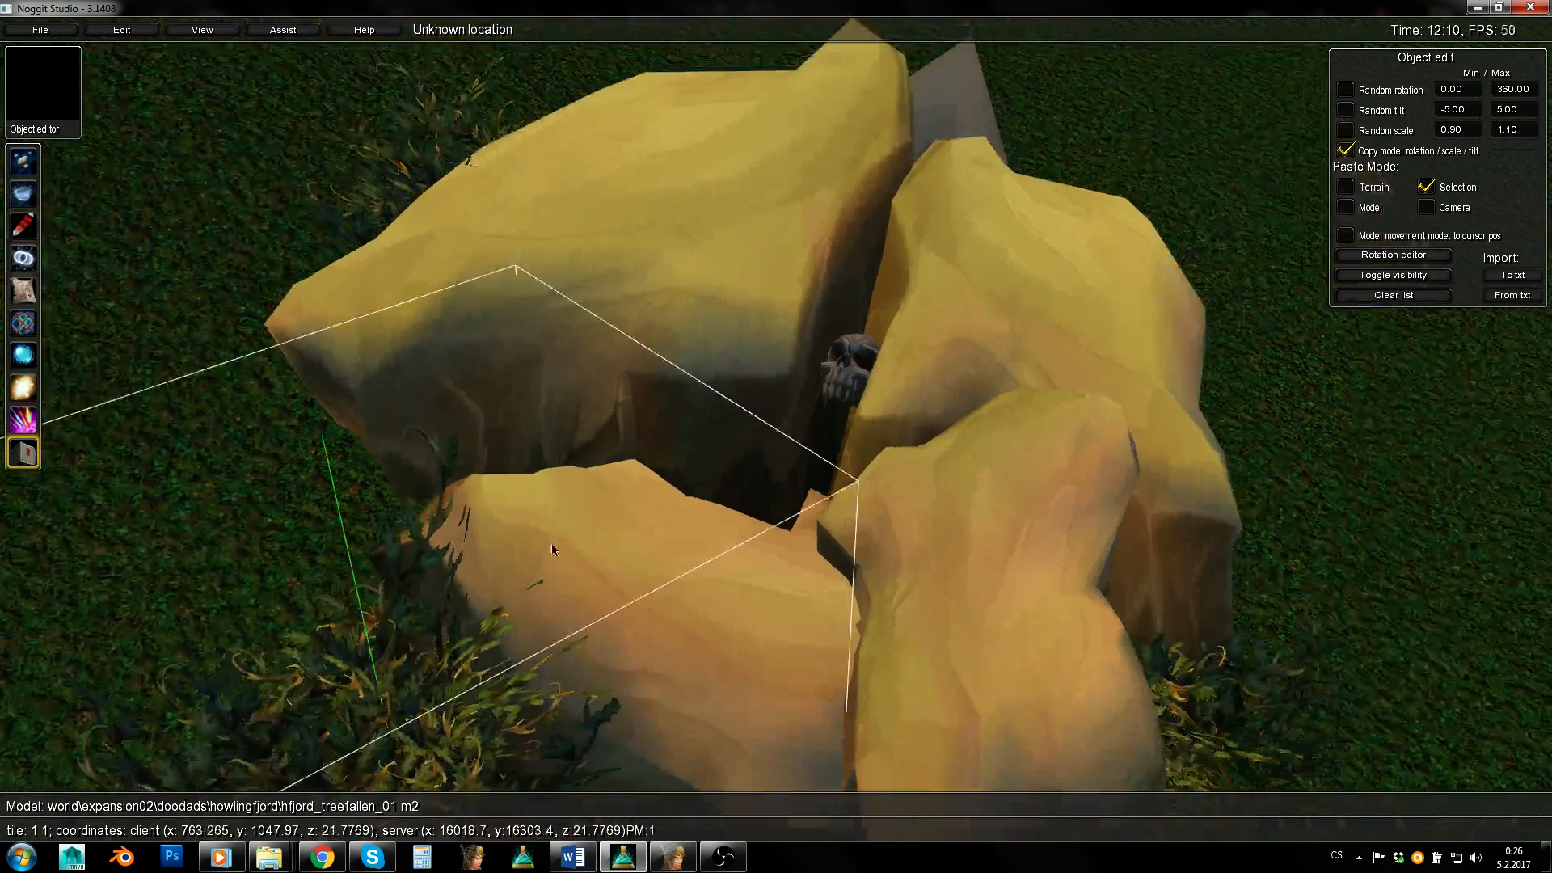
right_drag(634, 535, 592, 622)
middle_drag(706, 543, 734, 529)
key(s)
click(1015, 544)
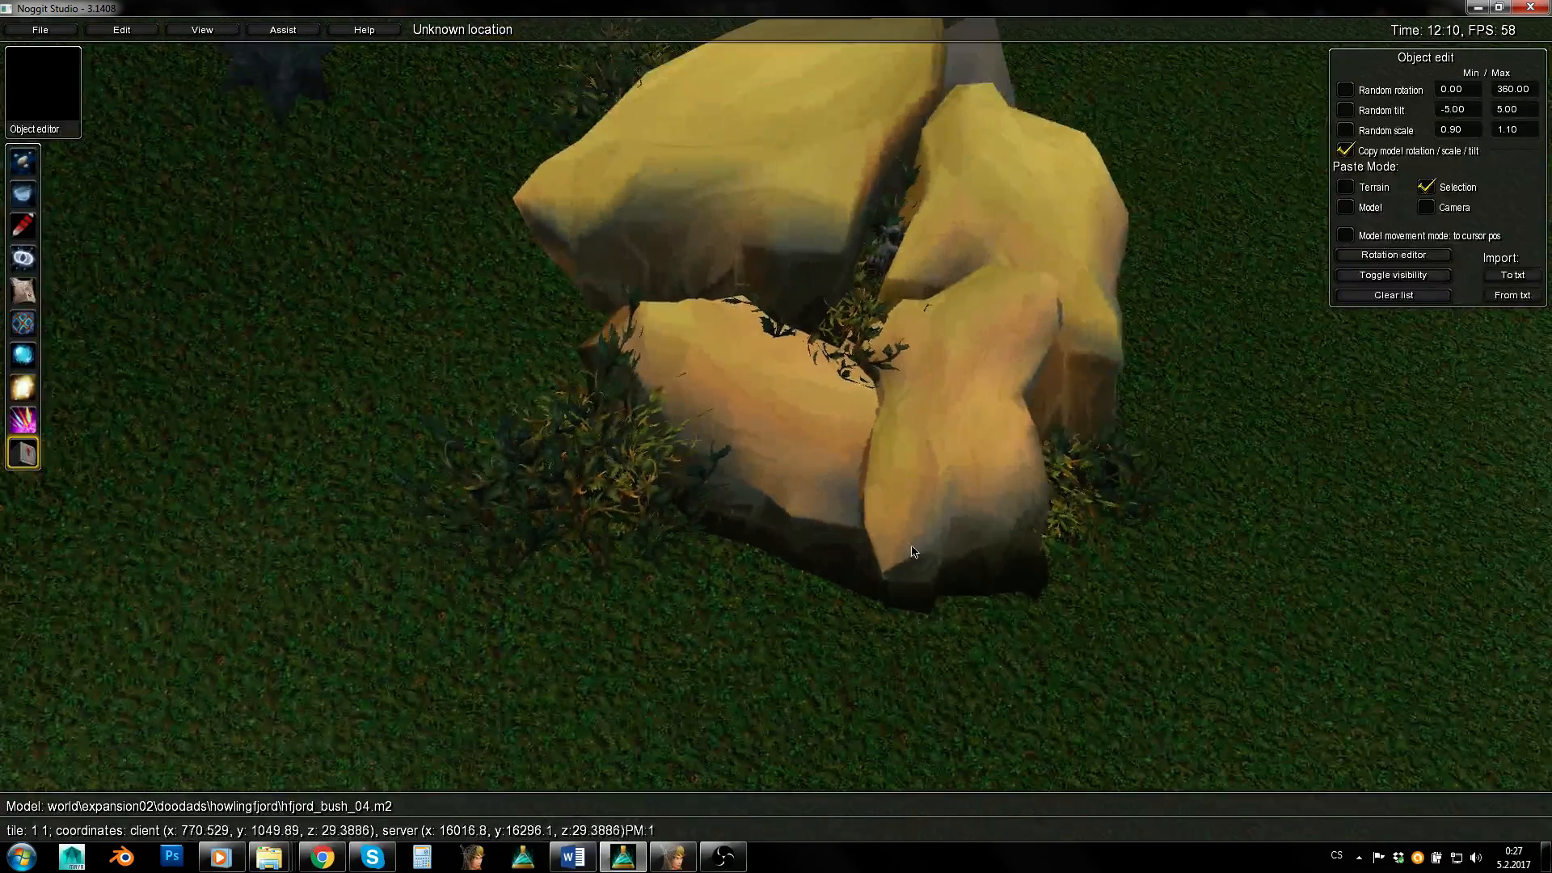
Examine the skull among the leaves up close, as well as the boulder group and the whole forest from above.
key(s)
right_drag(947, 526, 769, 439)
key(w)
right_drag(793, 439, 693, 482)
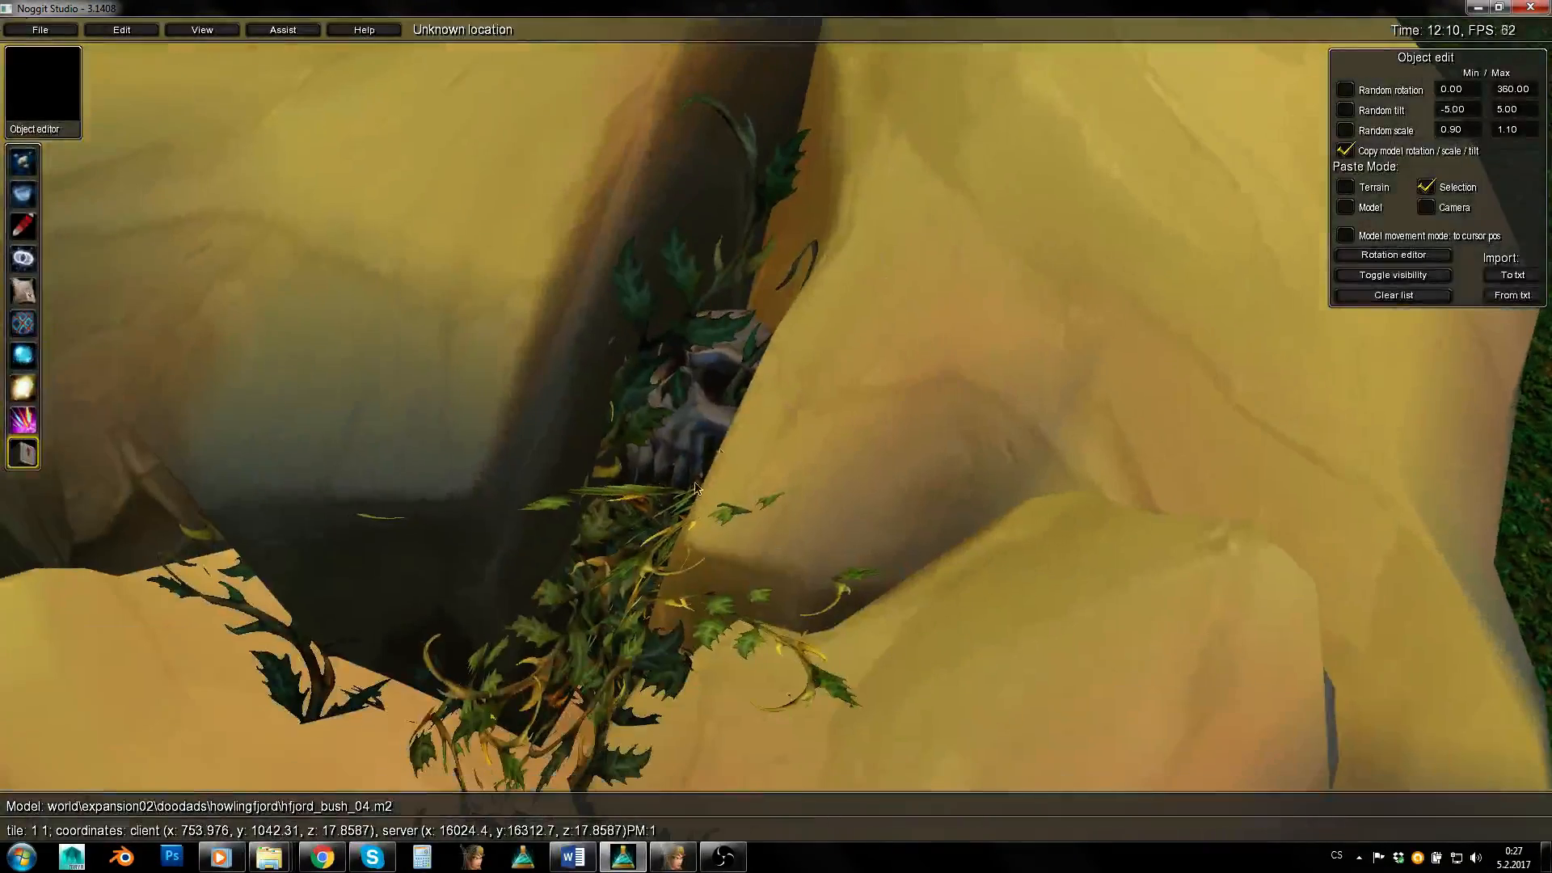
click(687, 410)
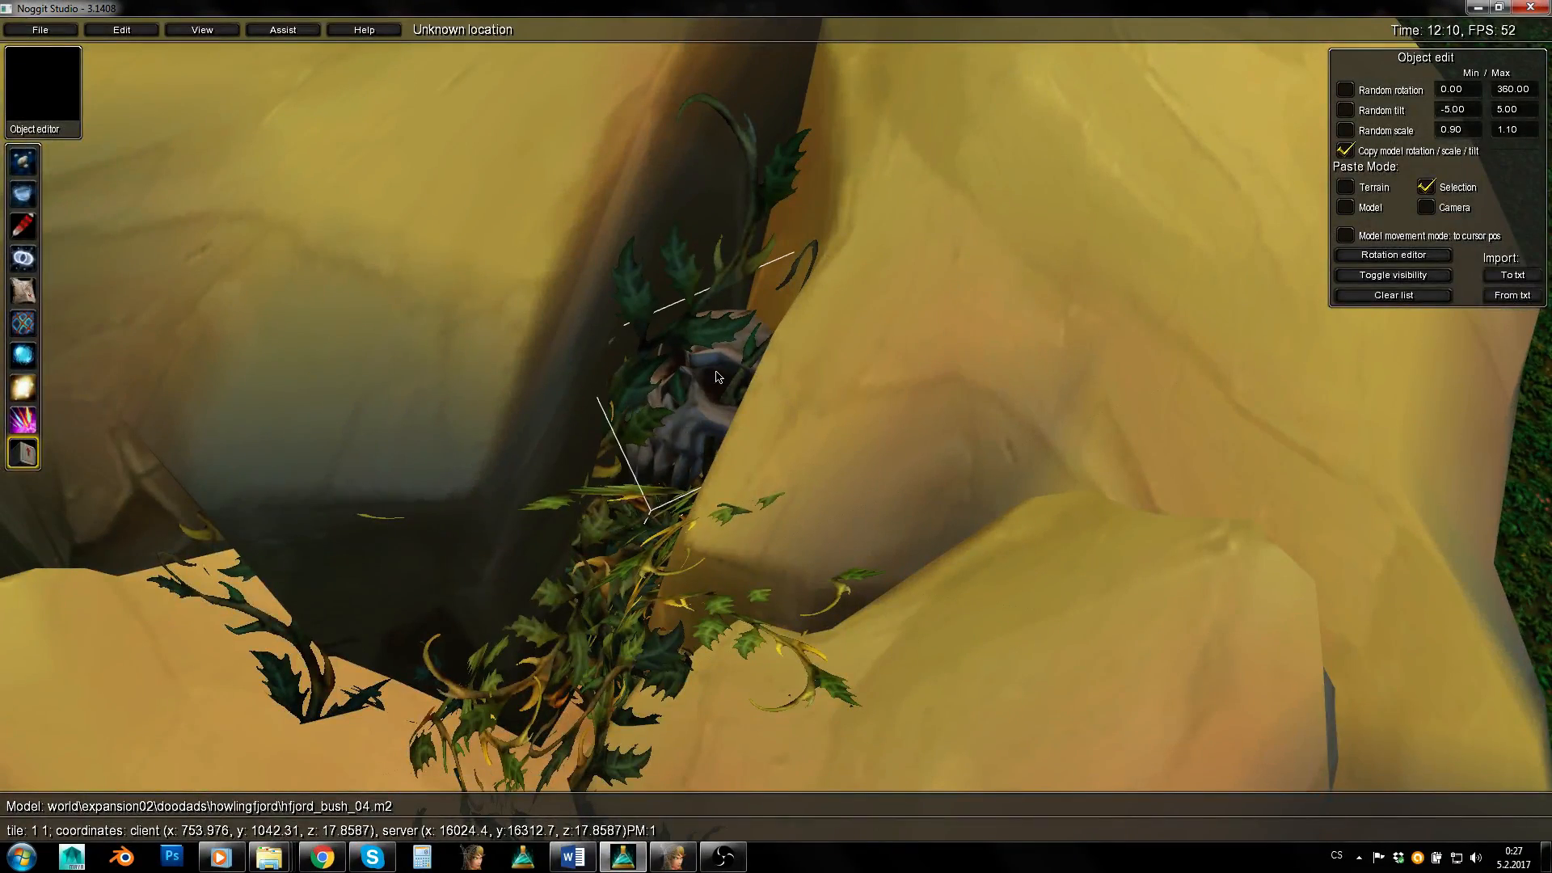
key(s)
right_drag(844, 335, 1229, 582)
click(1229, 584)
key(s)
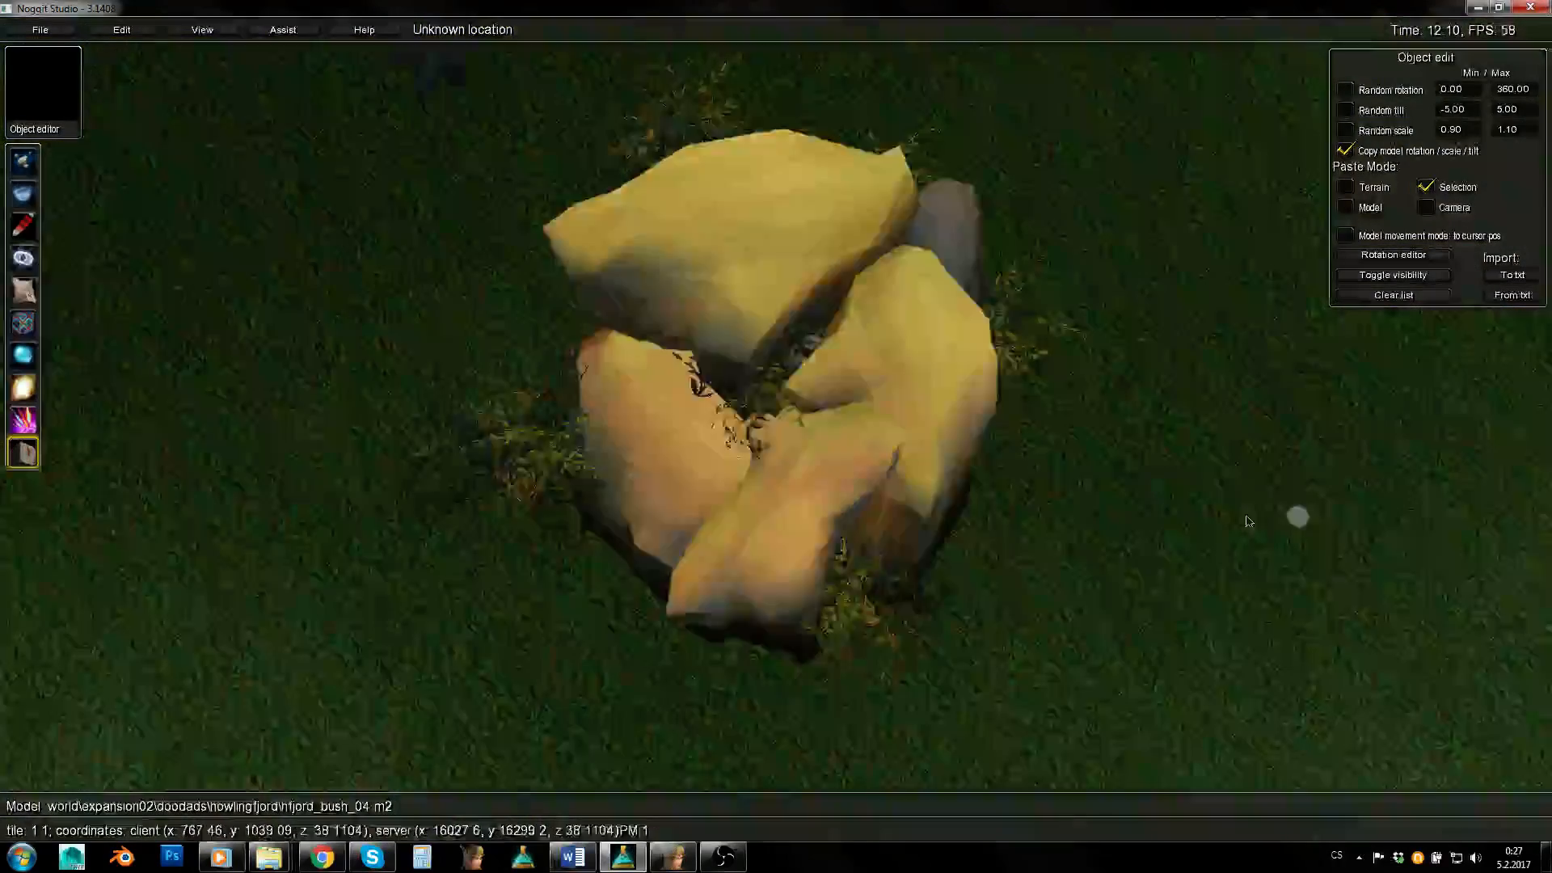
right_drag(1293, 519, 913, 513)
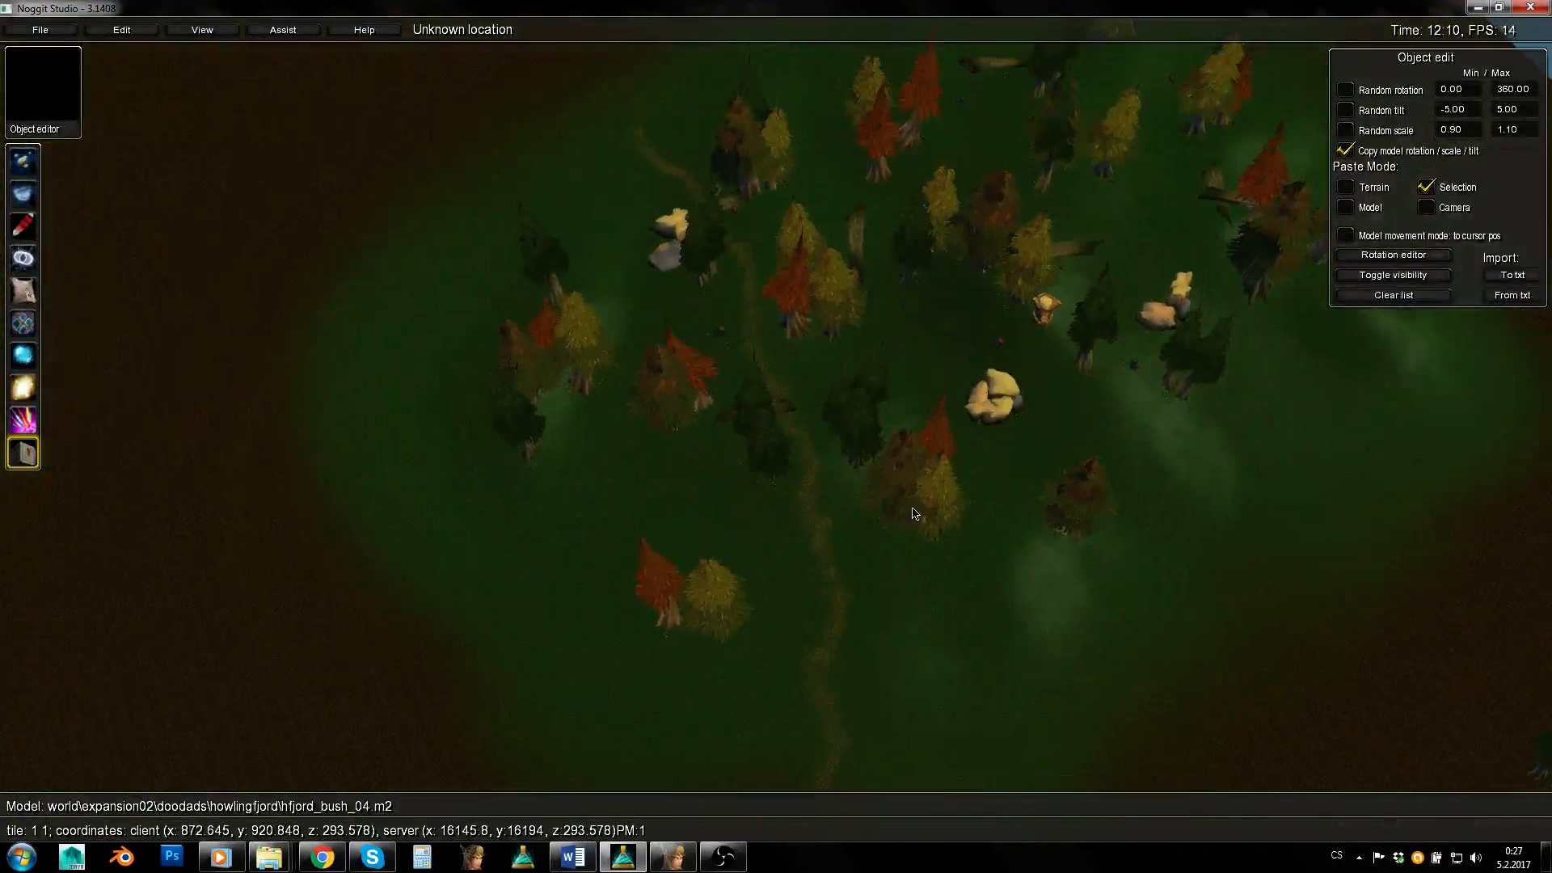
key(s)
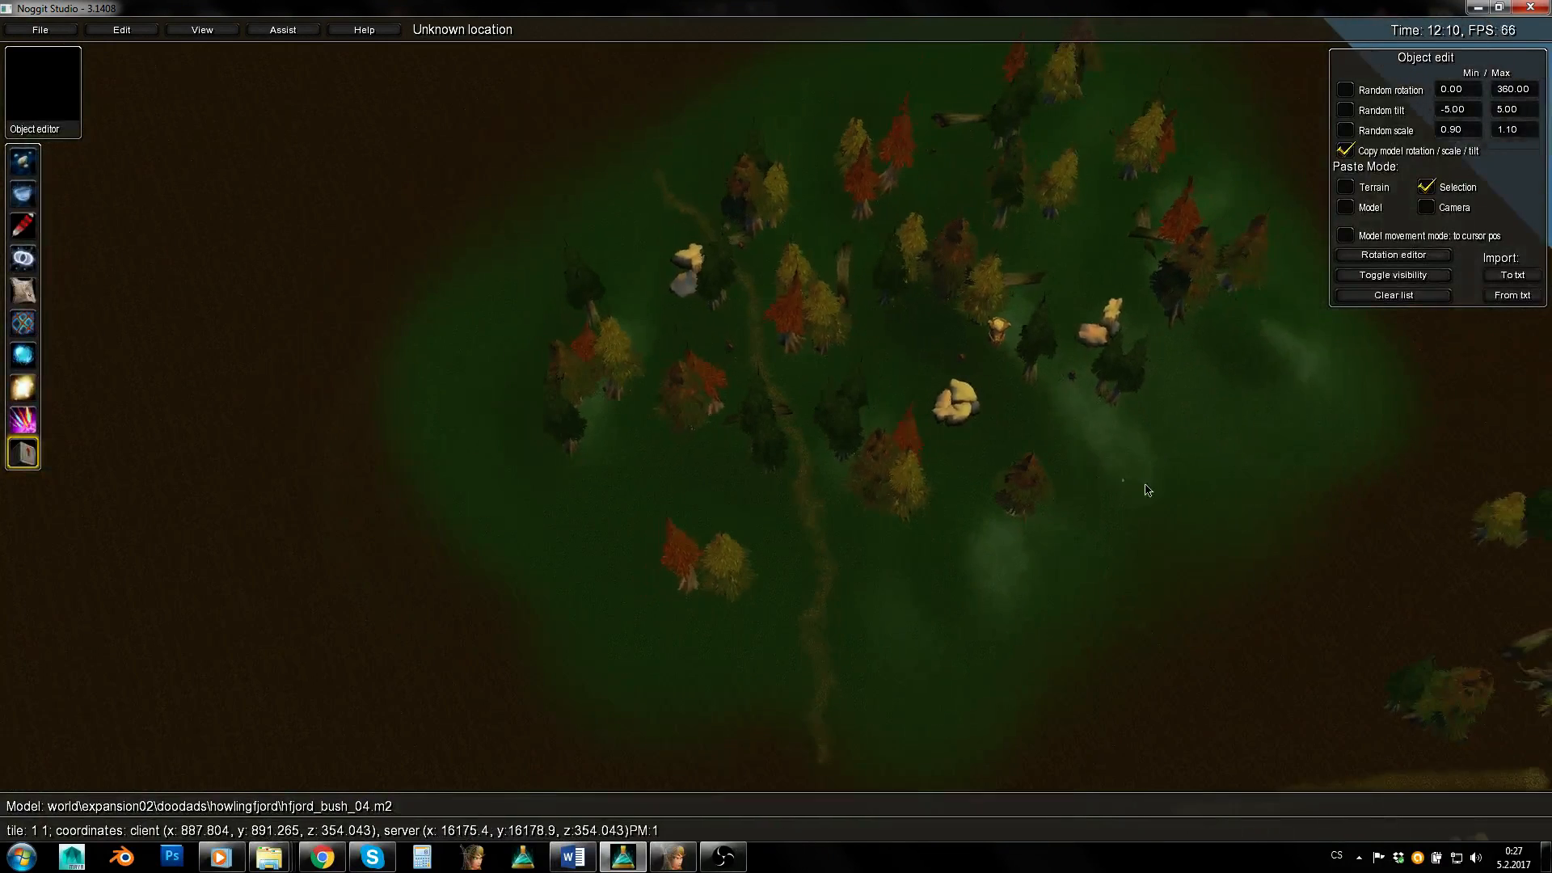
Examine the skull hidden in the boulder crevice from directly above and return to an overview of the forest.
key(d)
right_drag(1147, 488, 954, 477)
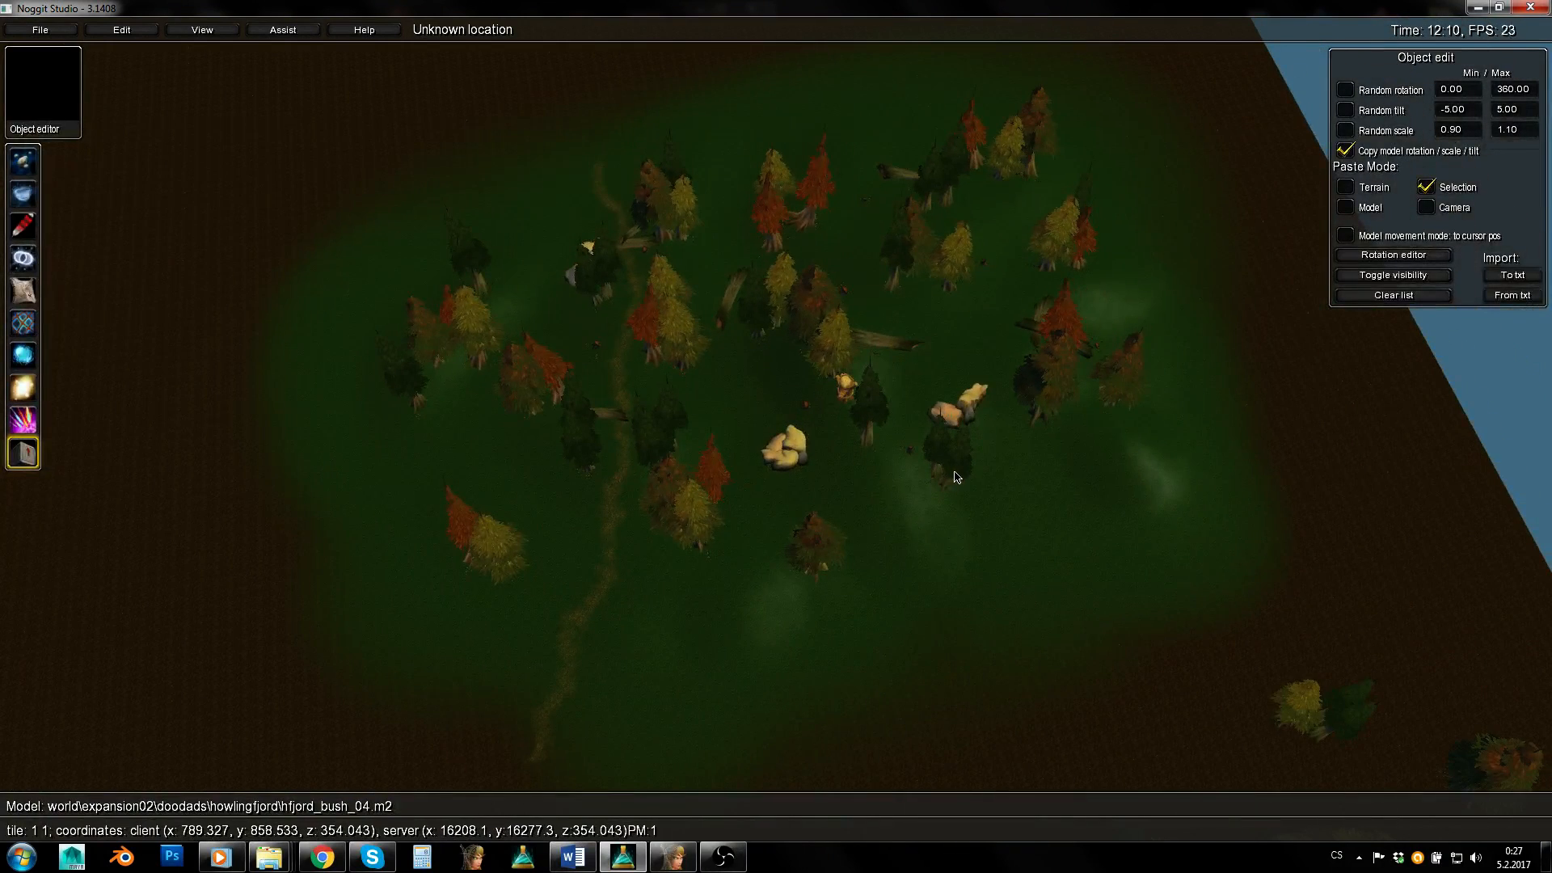
key(w)
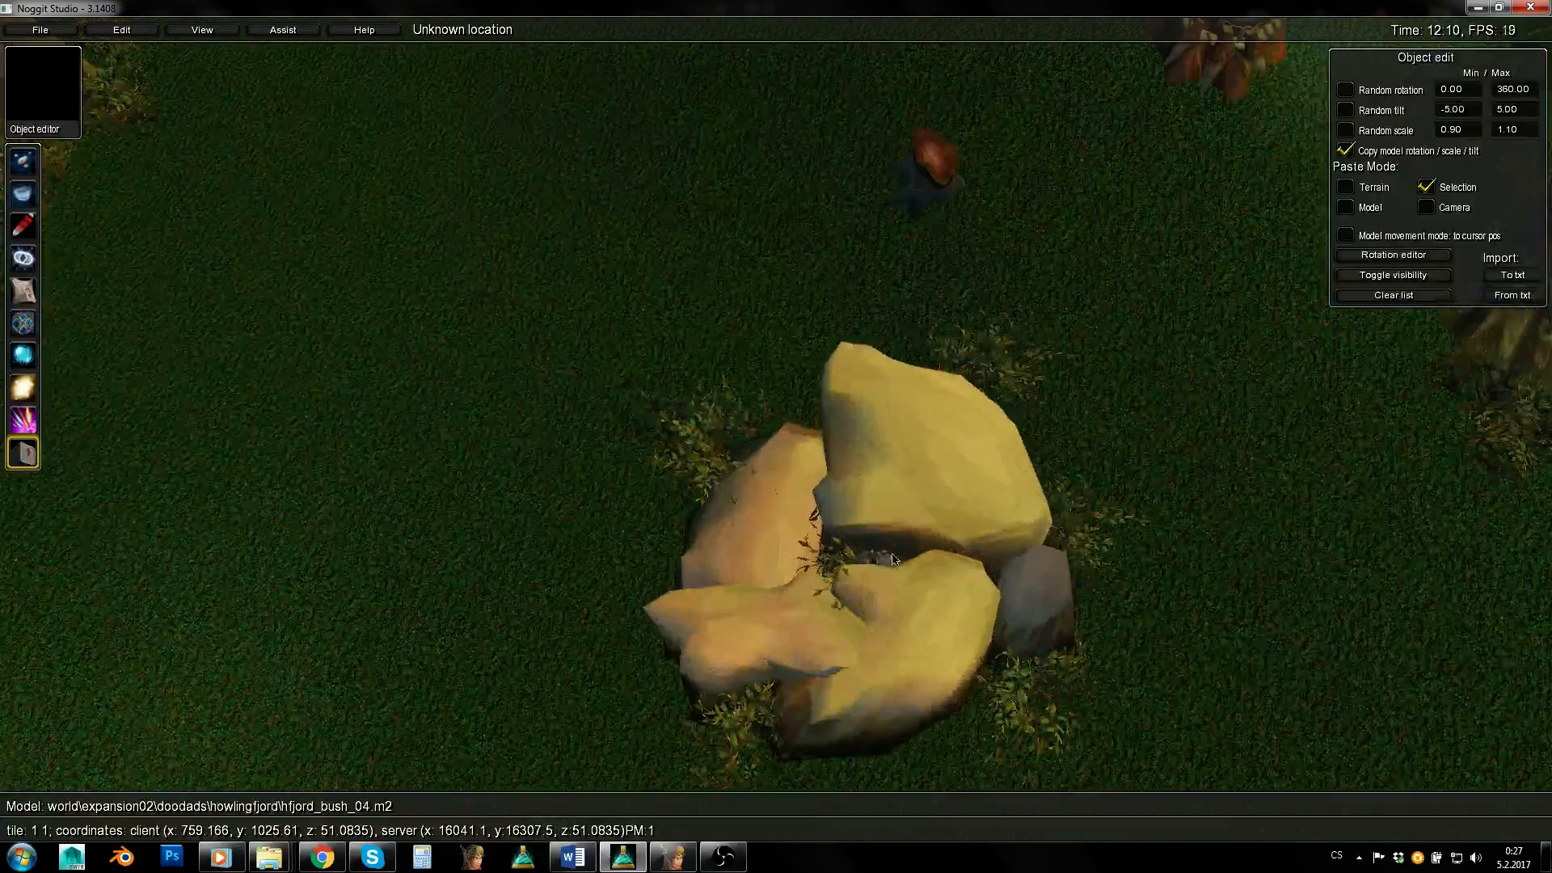
click(881, 556)
click(1217, 433)
key(s)
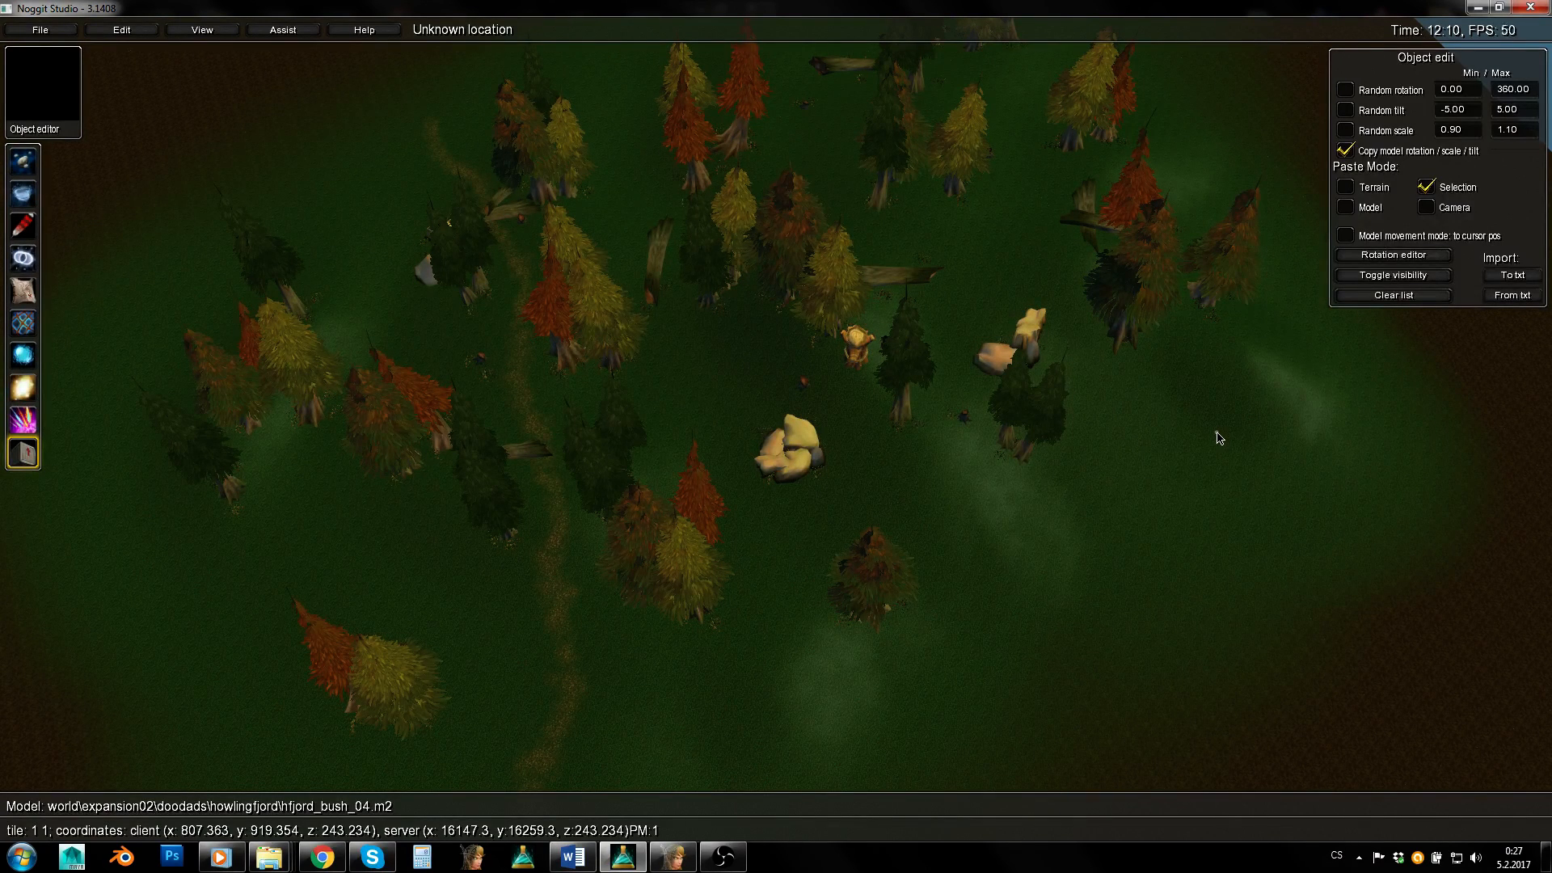
Examine the clearing around the bear shrine and boulders, and the bushes and tree bases along the dirt path.
key(w)
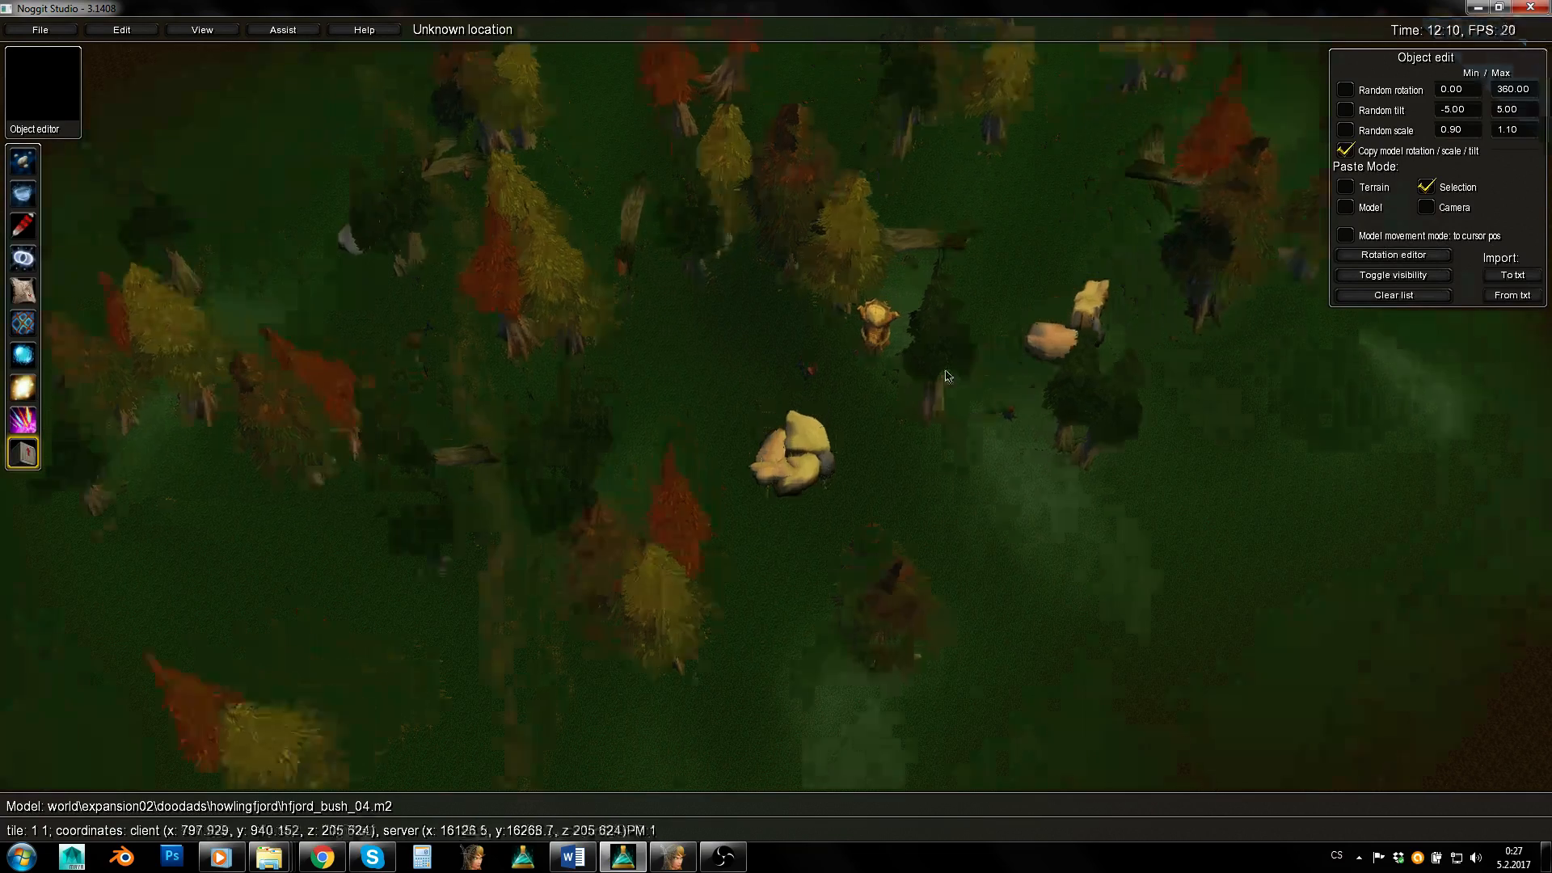
right_drag(963, 388, 961, 333)
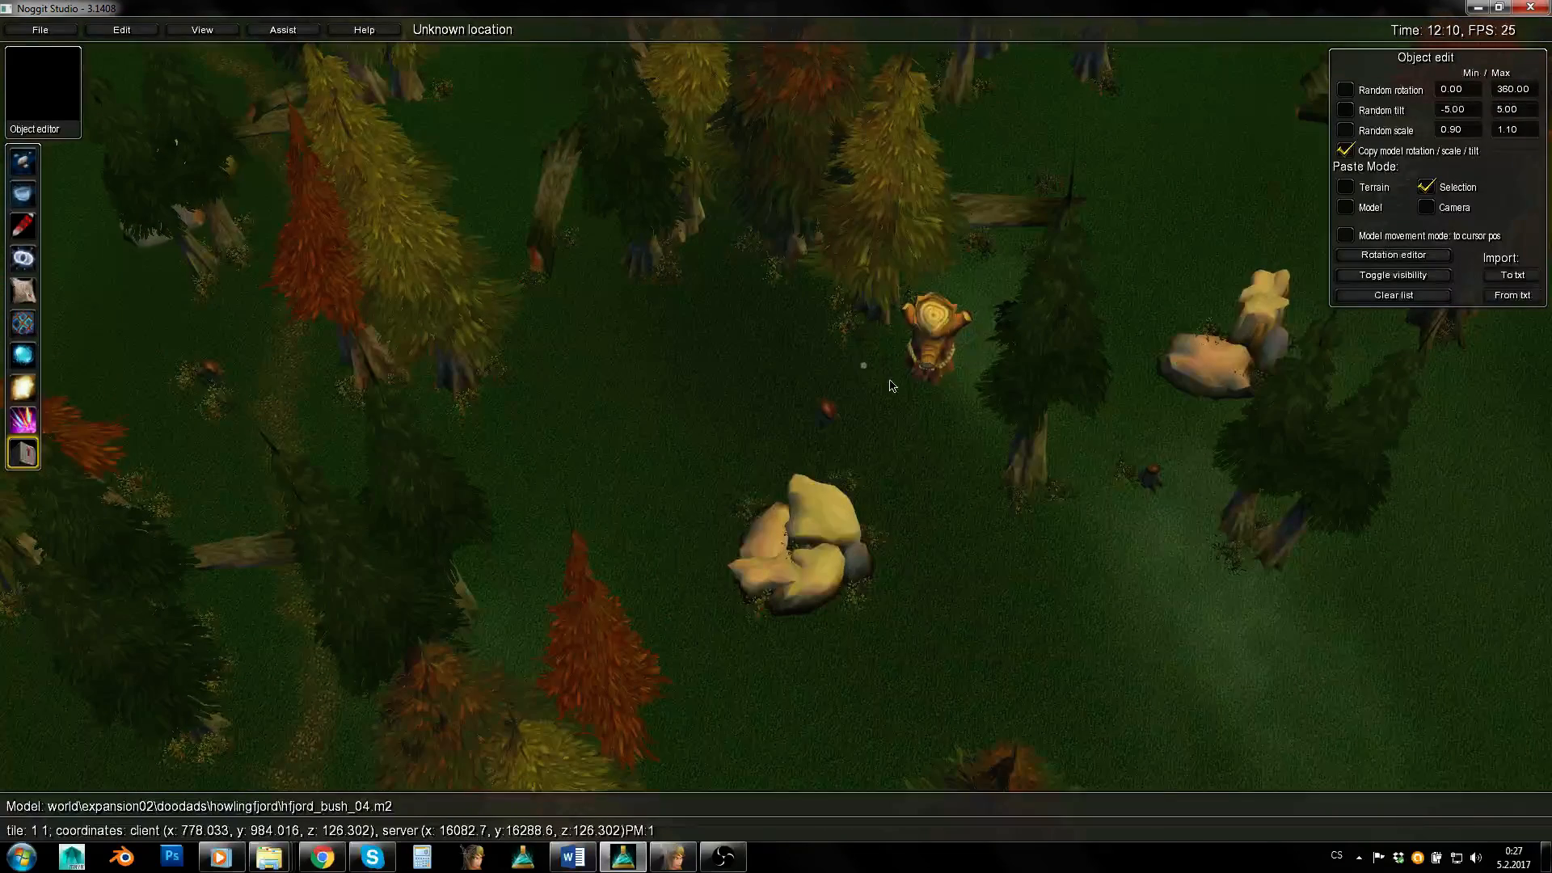
key(s)
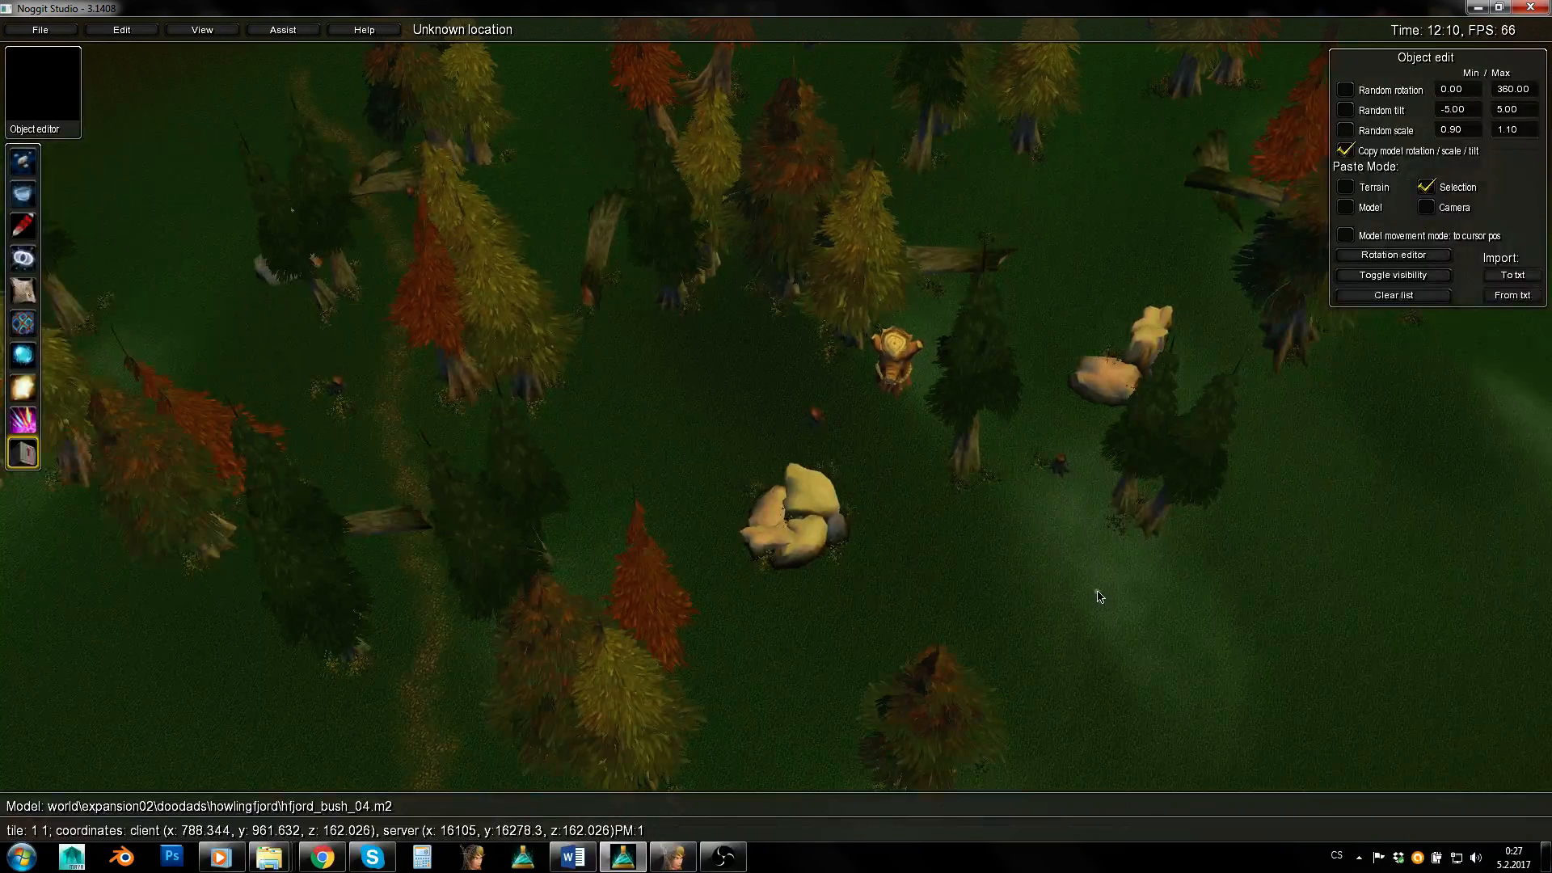
key(s)
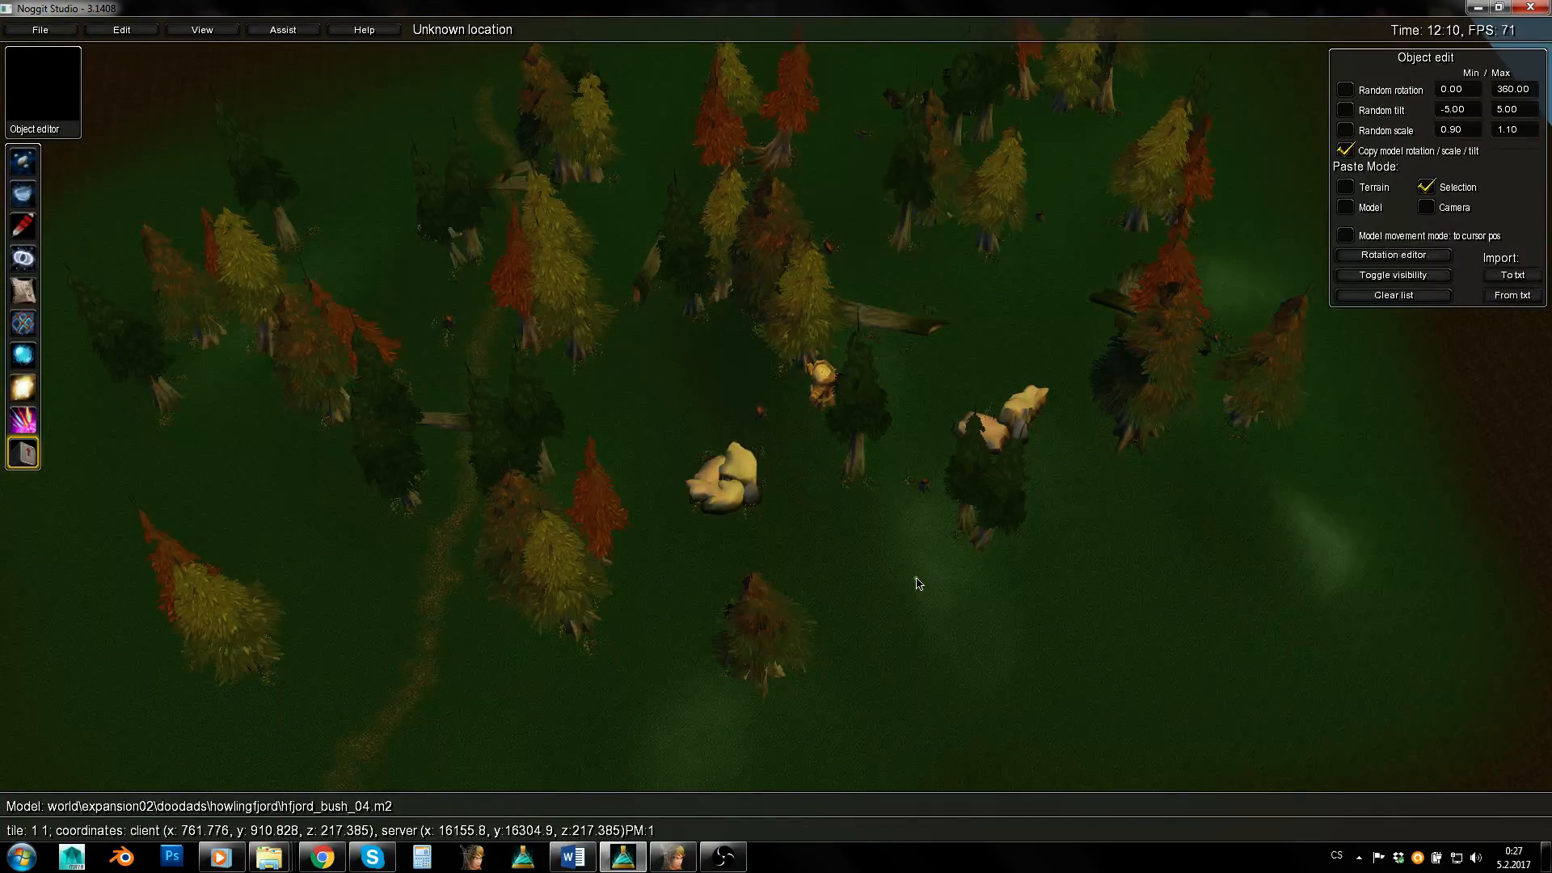
key(w)
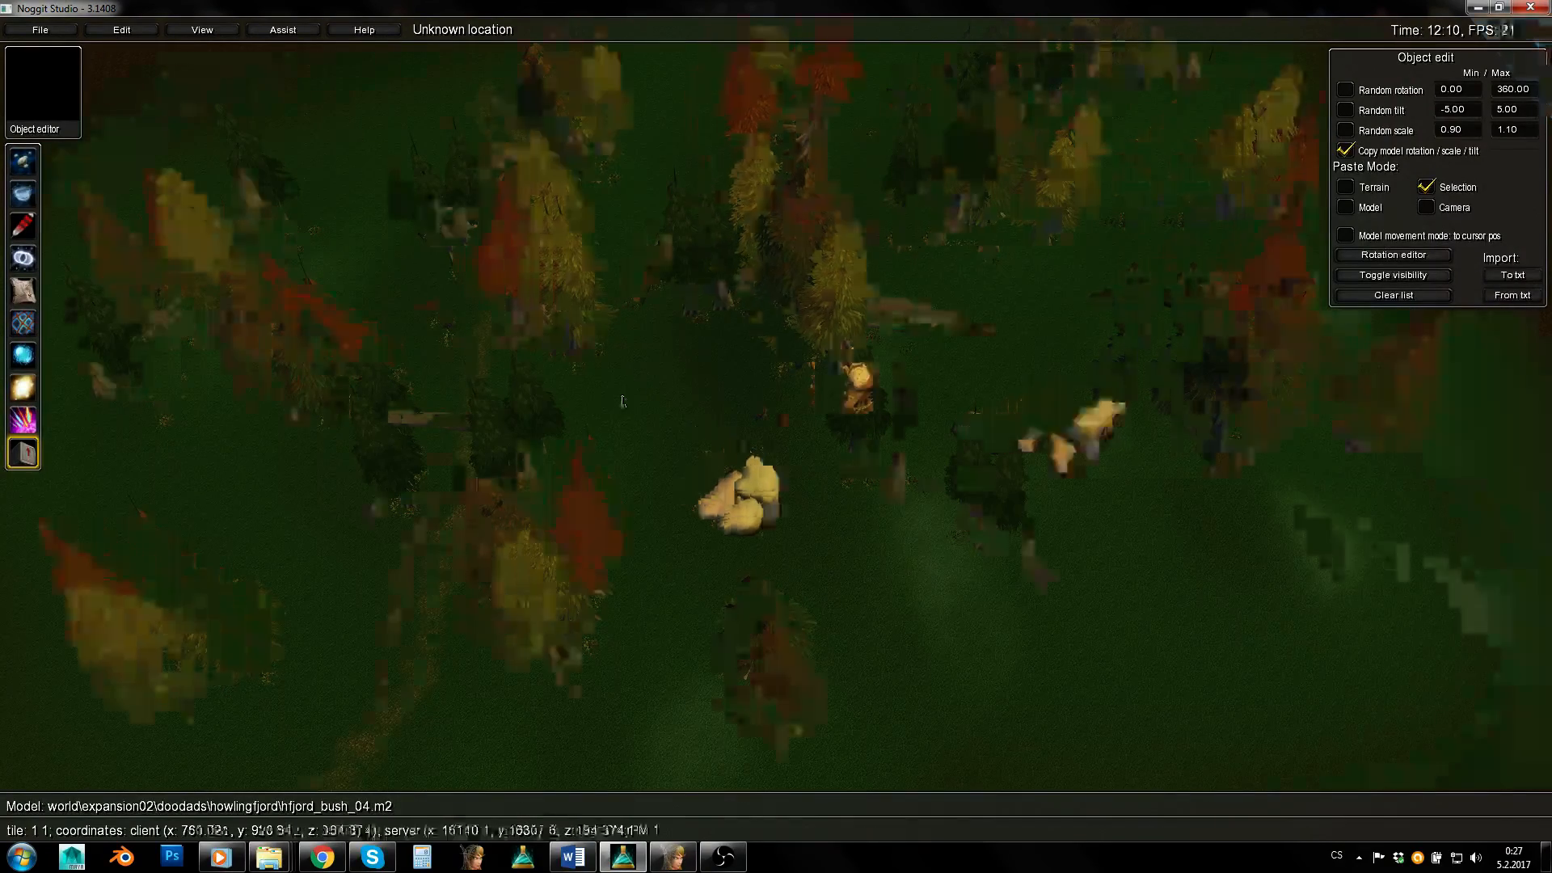
key(w)
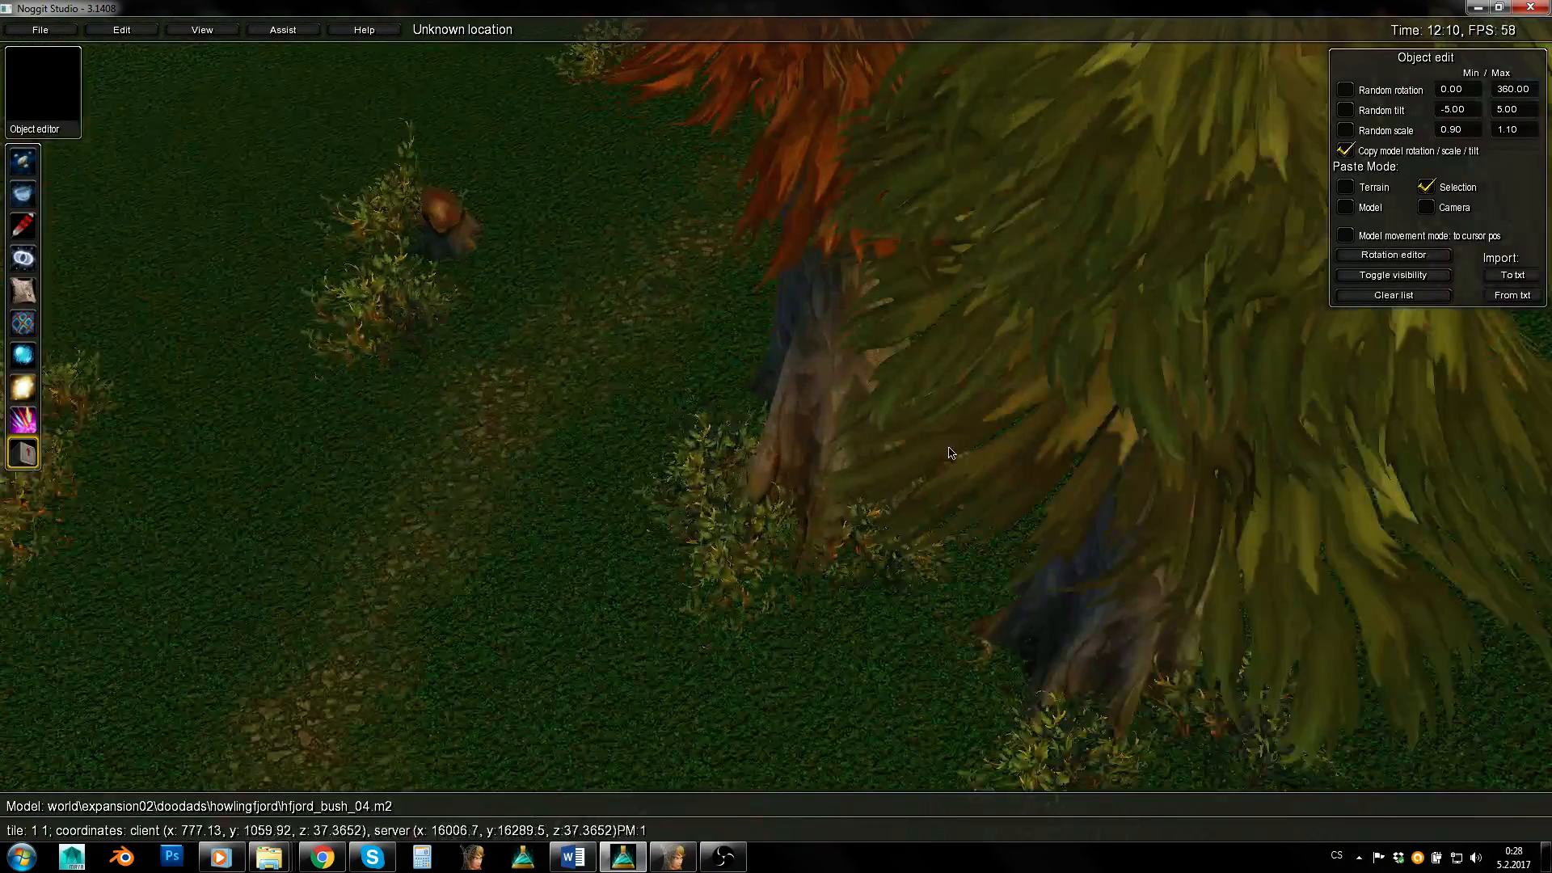
key(w)
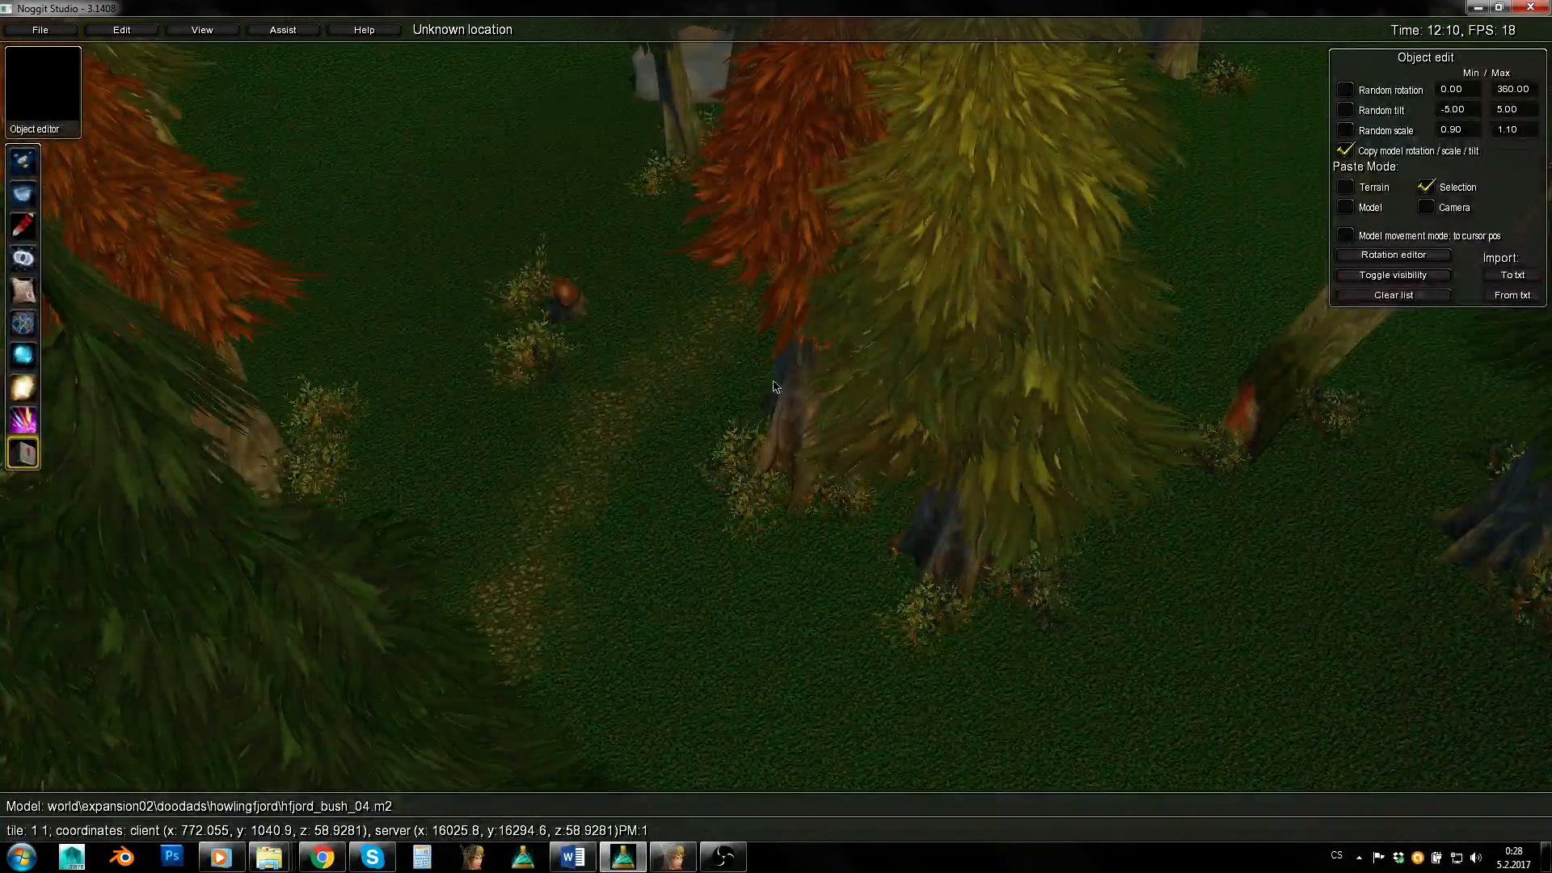
key(s)
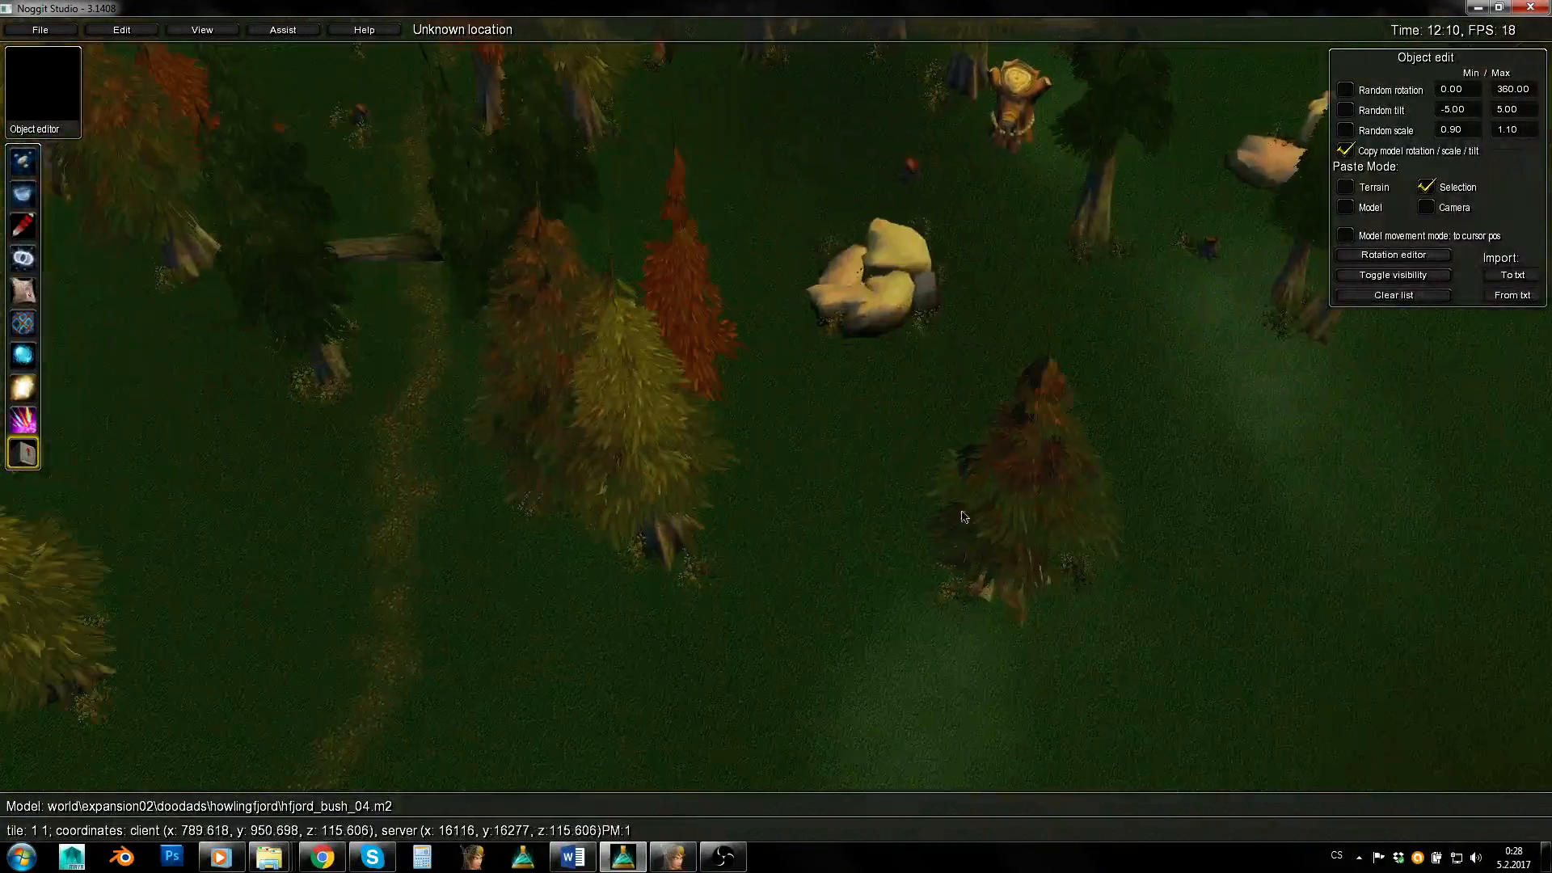
key(s)
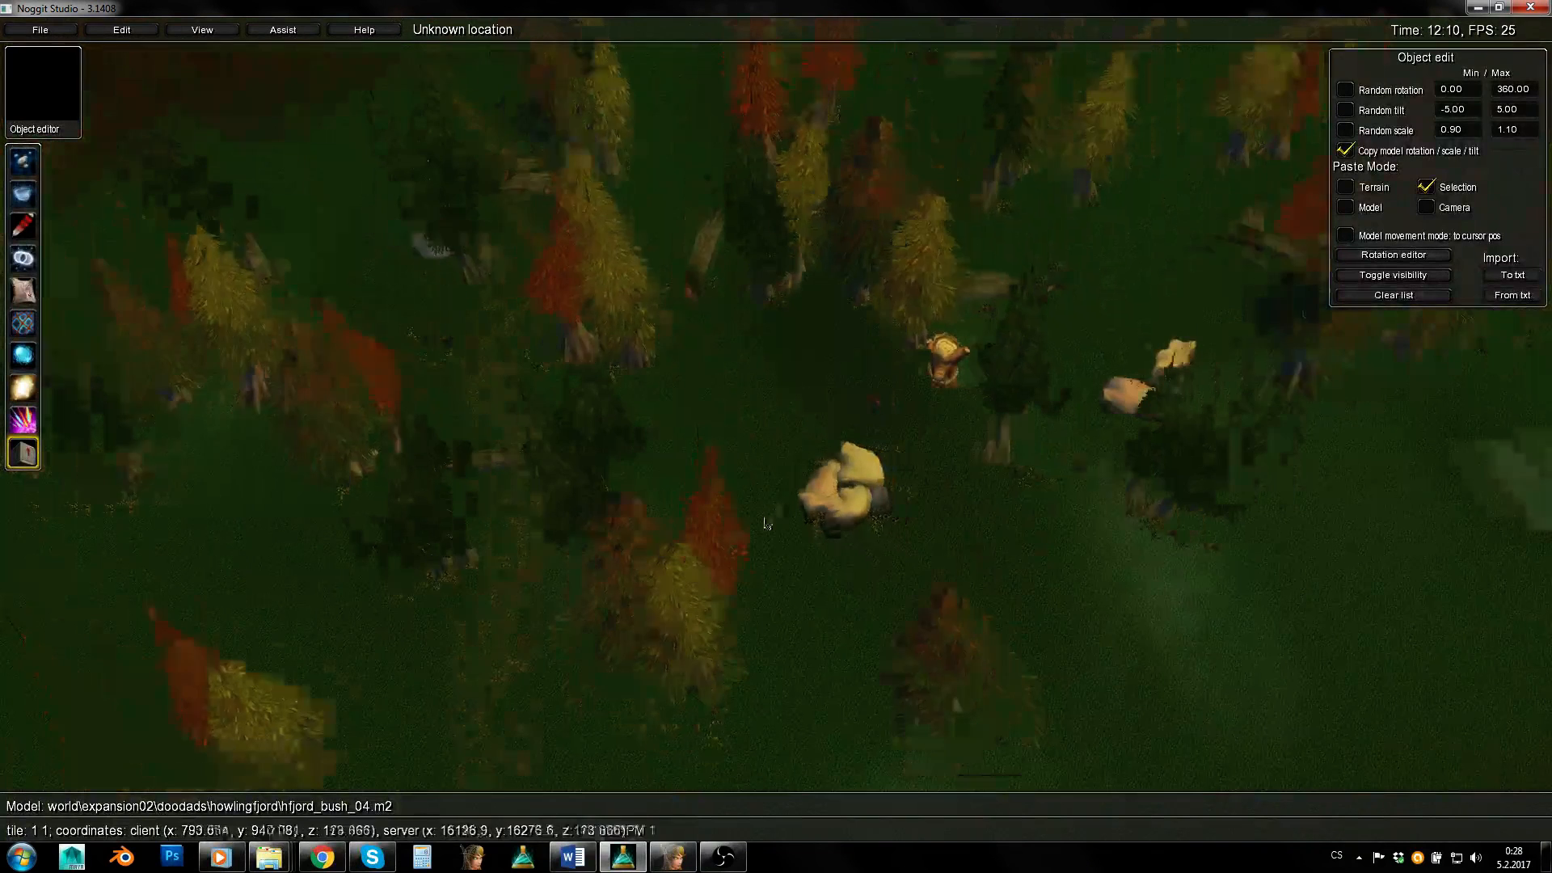
right_drag(708, 519, 710, 518)
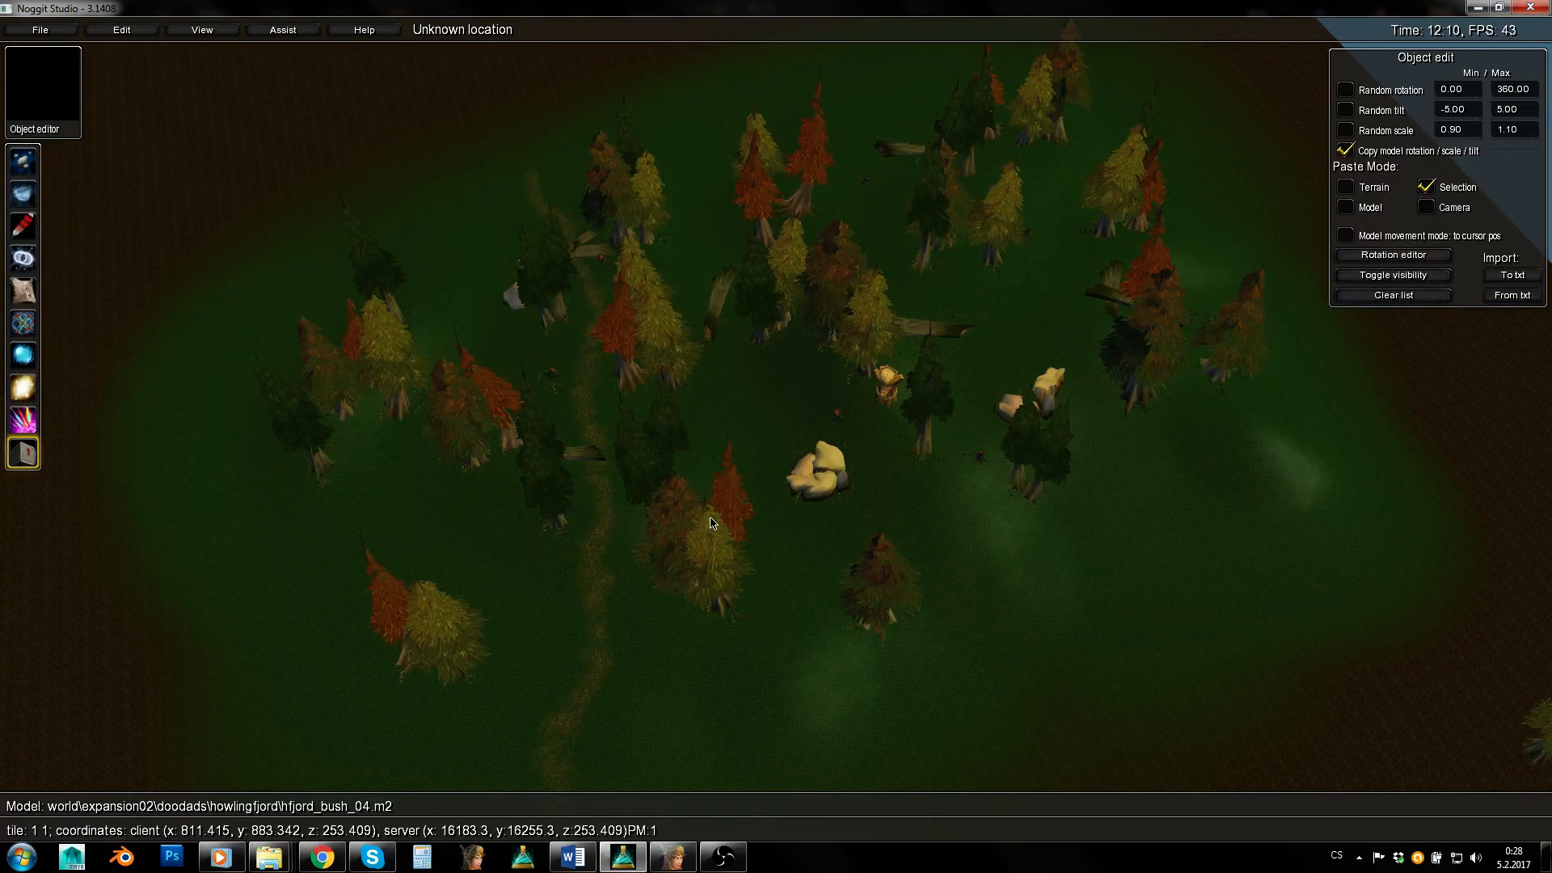
Examine the tree groups and fallen logs beside the path, and circle the whole forest to view its layout from several sides.
right_drag(879, 465, 770, 403)
key(w)
key(w)
right_drag(728, 457, 735, 442)
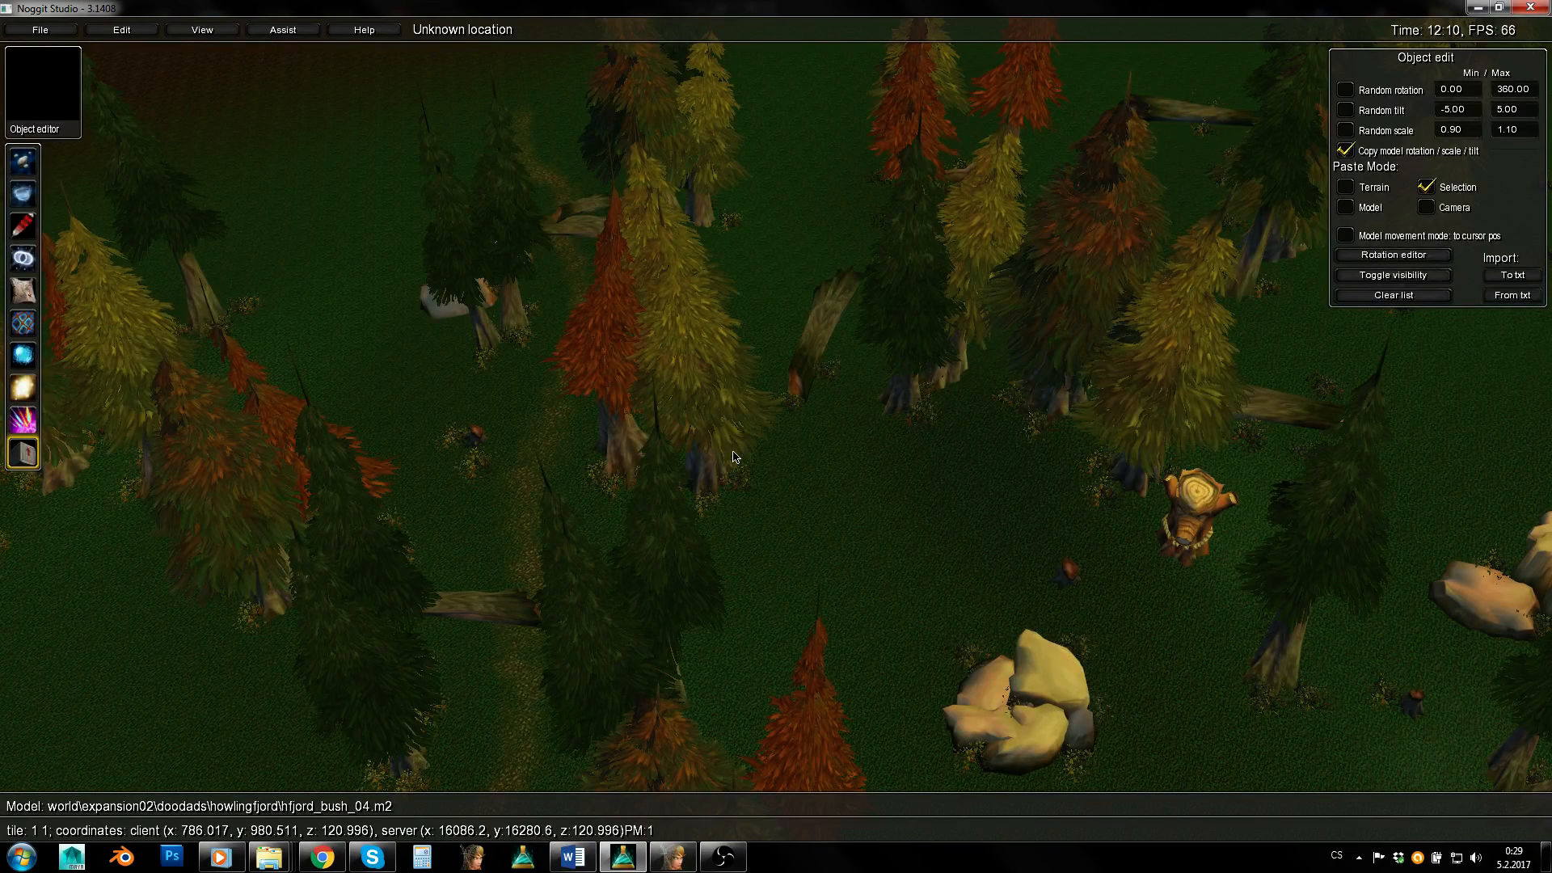
key(s)
right_drag(661, 510, 982, 549)
key(a)
right_drag(560, 498, 766, 524)
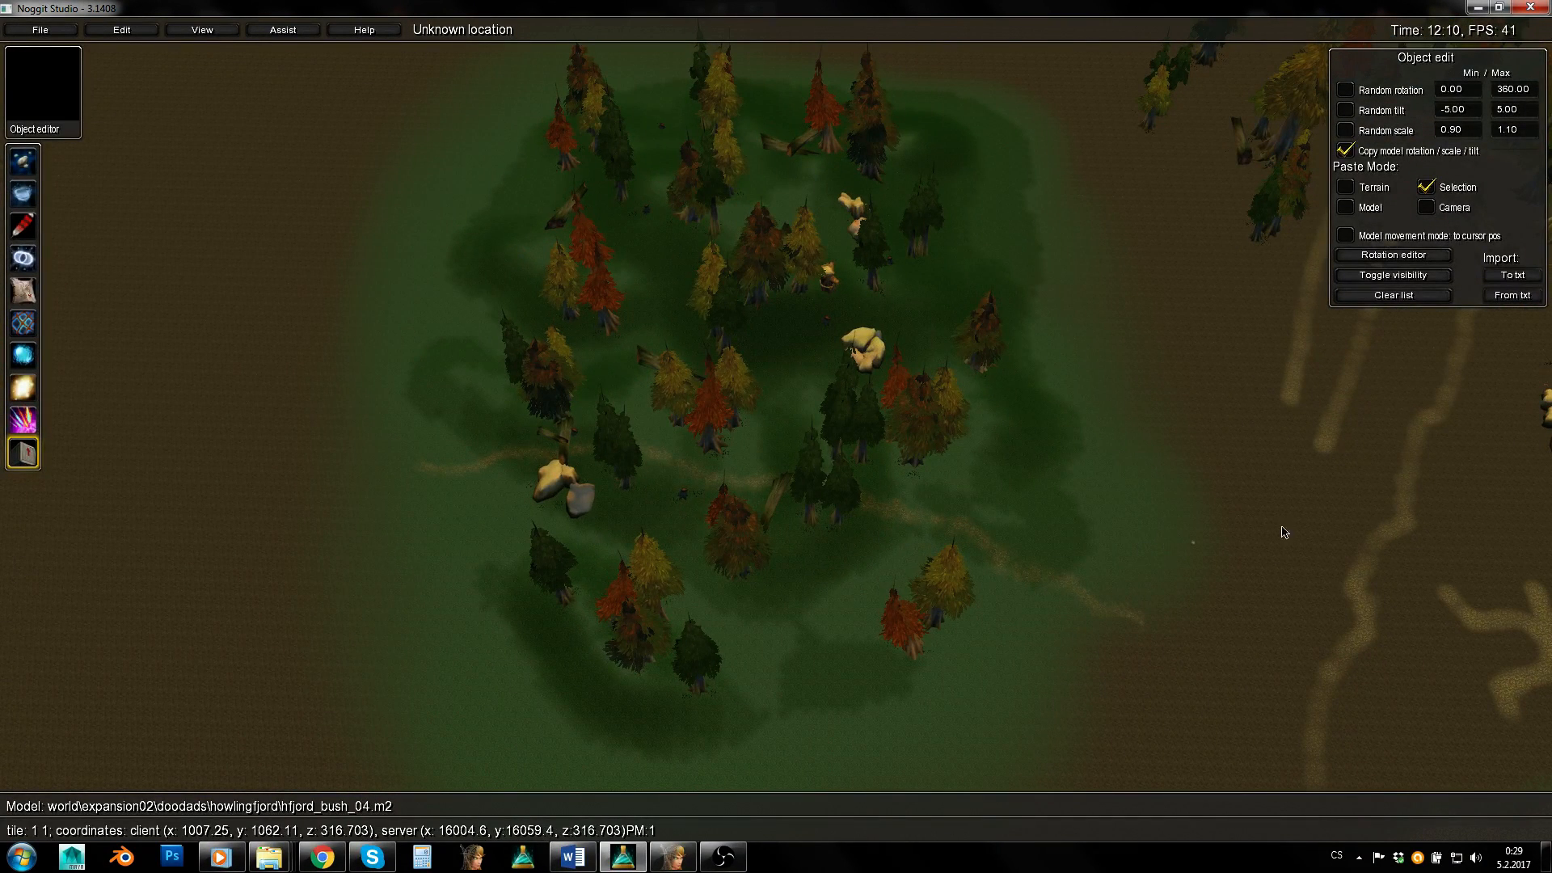
key(d)
right_drag(1293, 523, 778, 518)
key(d)
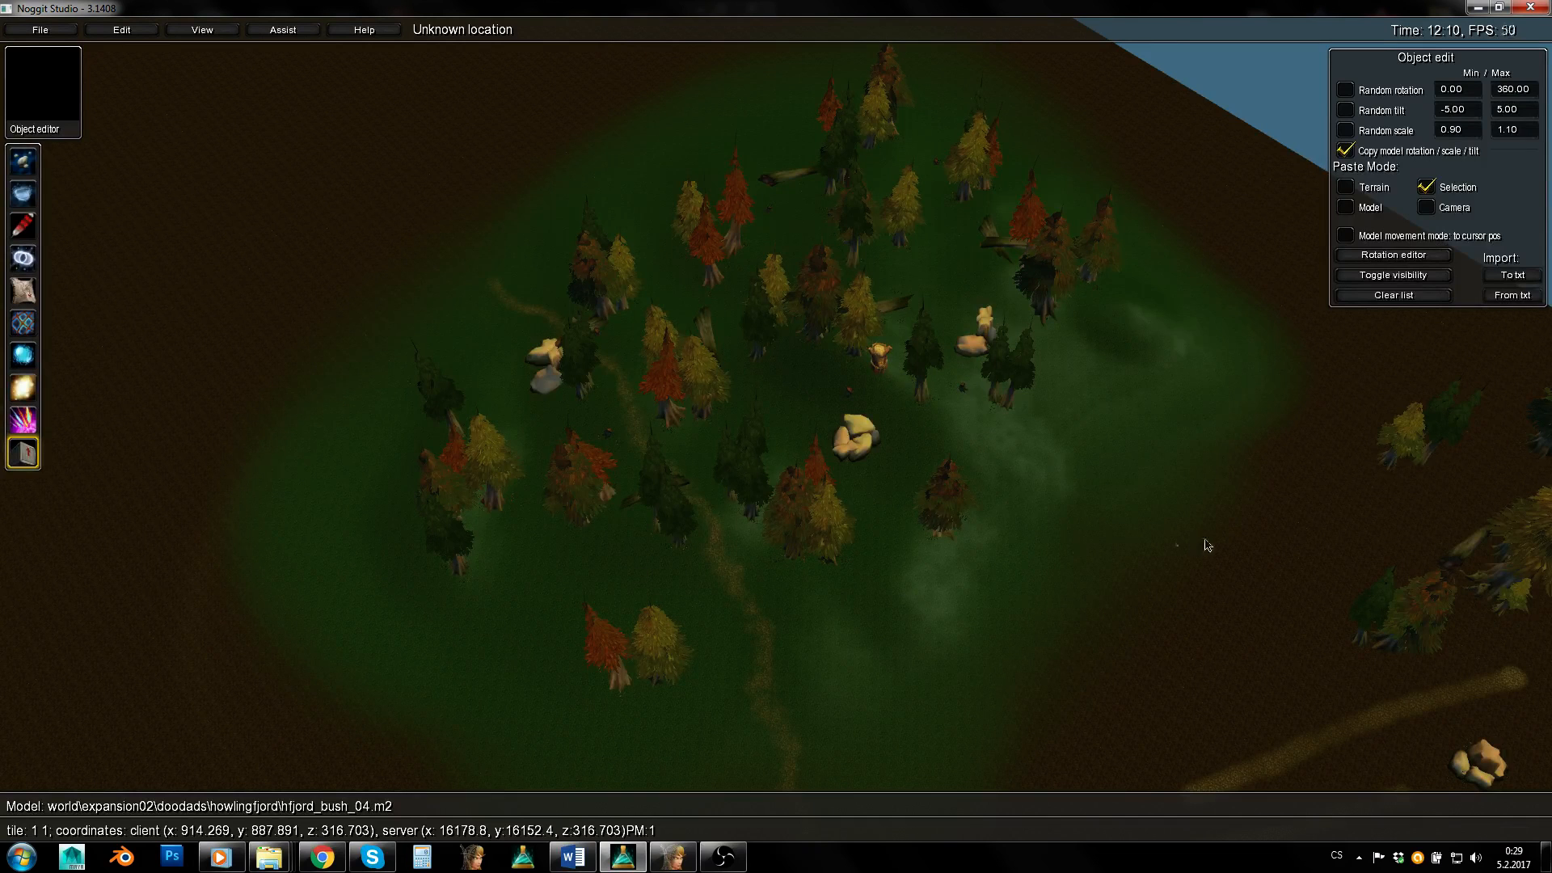
key(d)
right_drag(1204, 540, 686, 582)
key(a)
key(d)
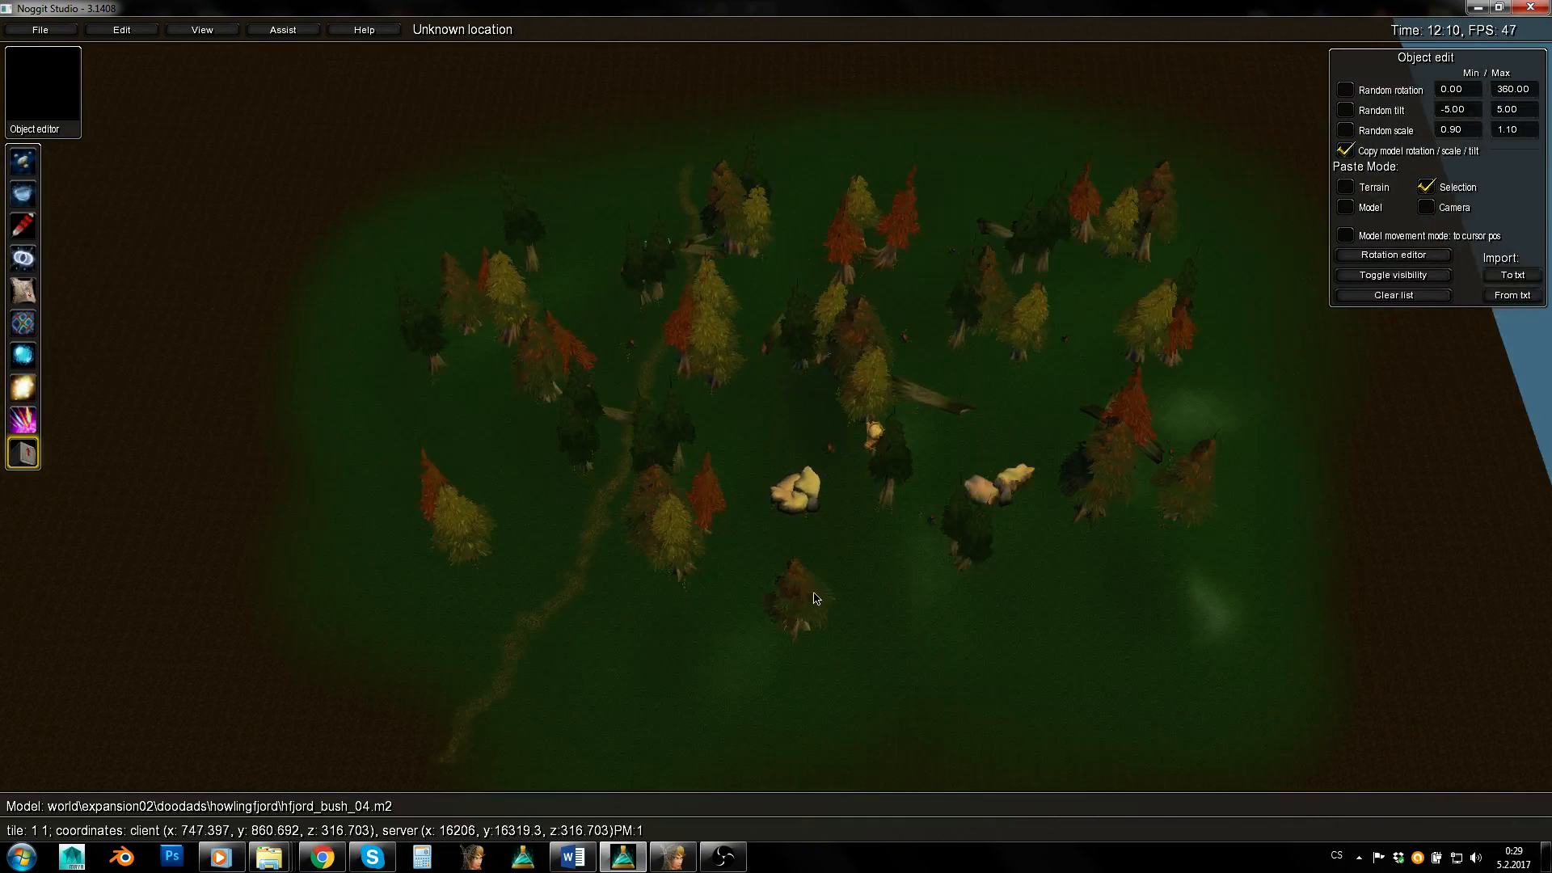
key(e)
right_drag(809, 599, 815, 555)
key(w)
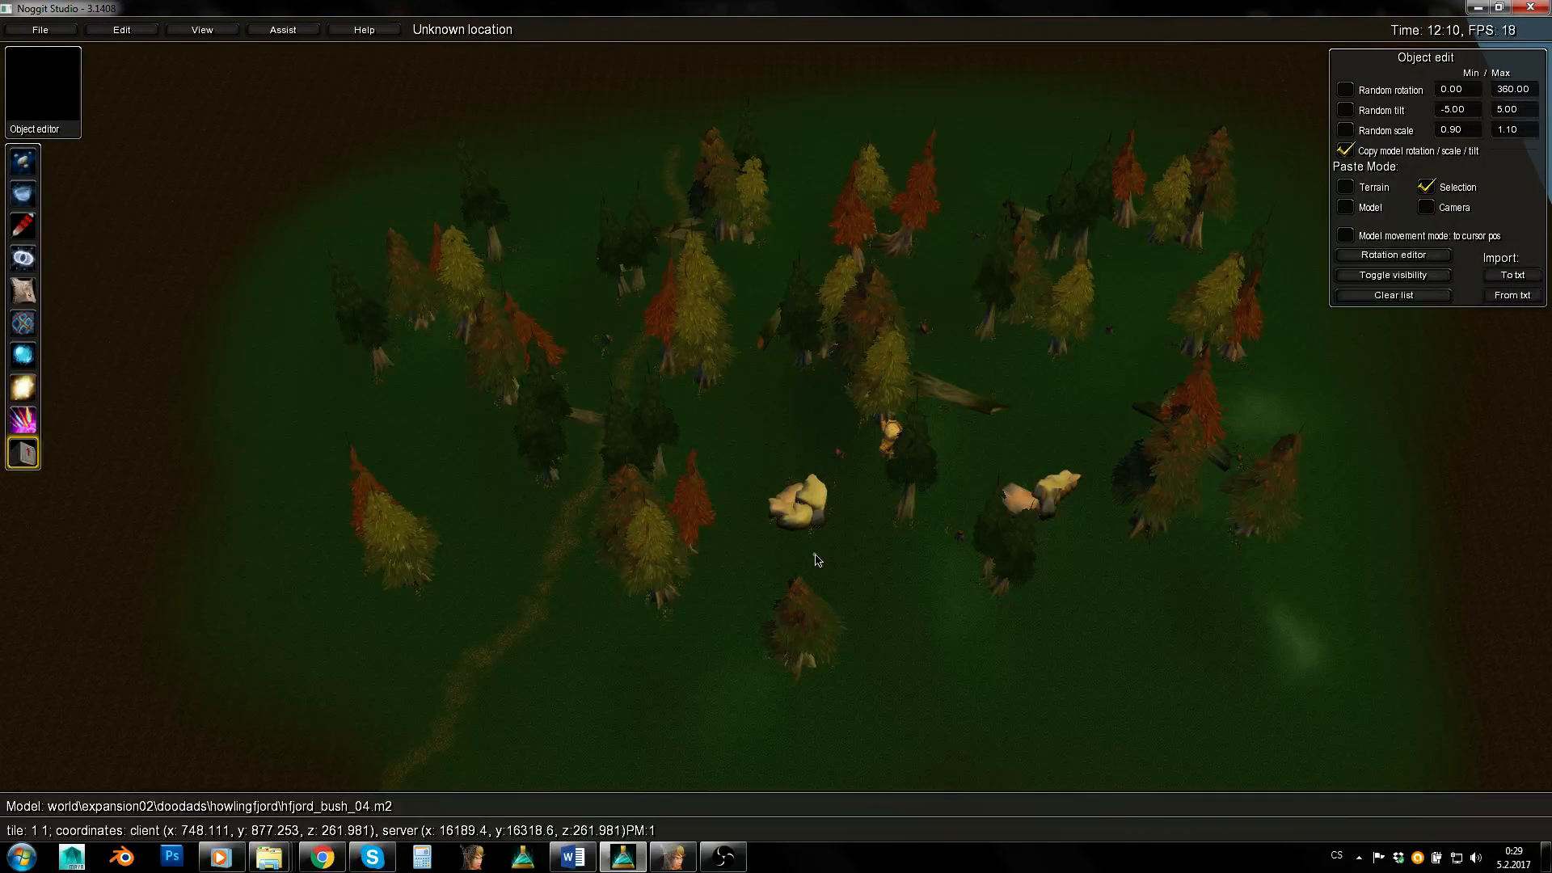